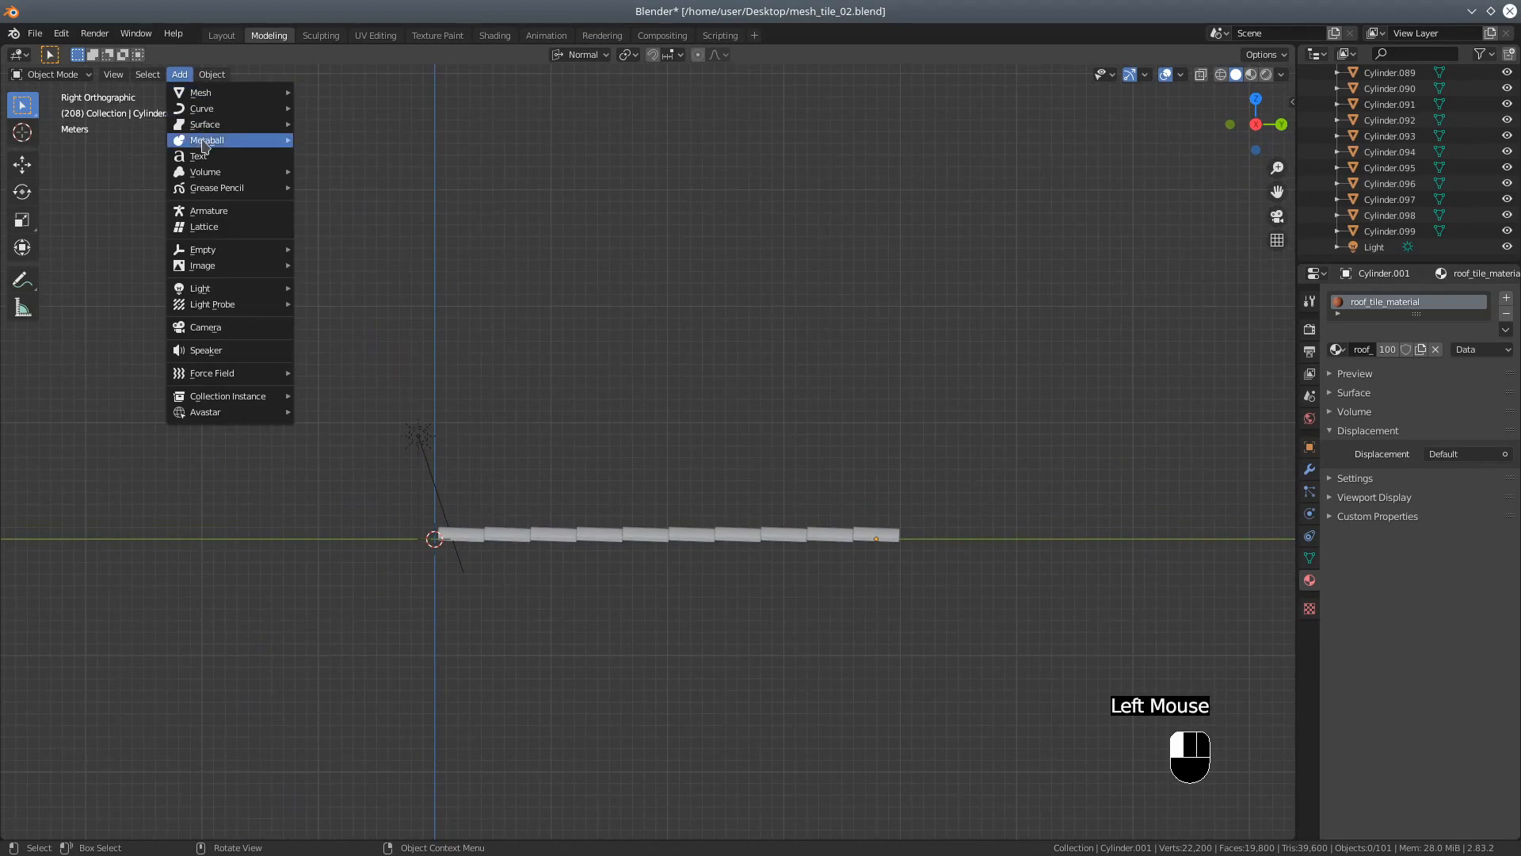
# Step: Add a mesh plane at the origin and show the scene in wireframe from the top
pyautogui.moveTo(208, 126)
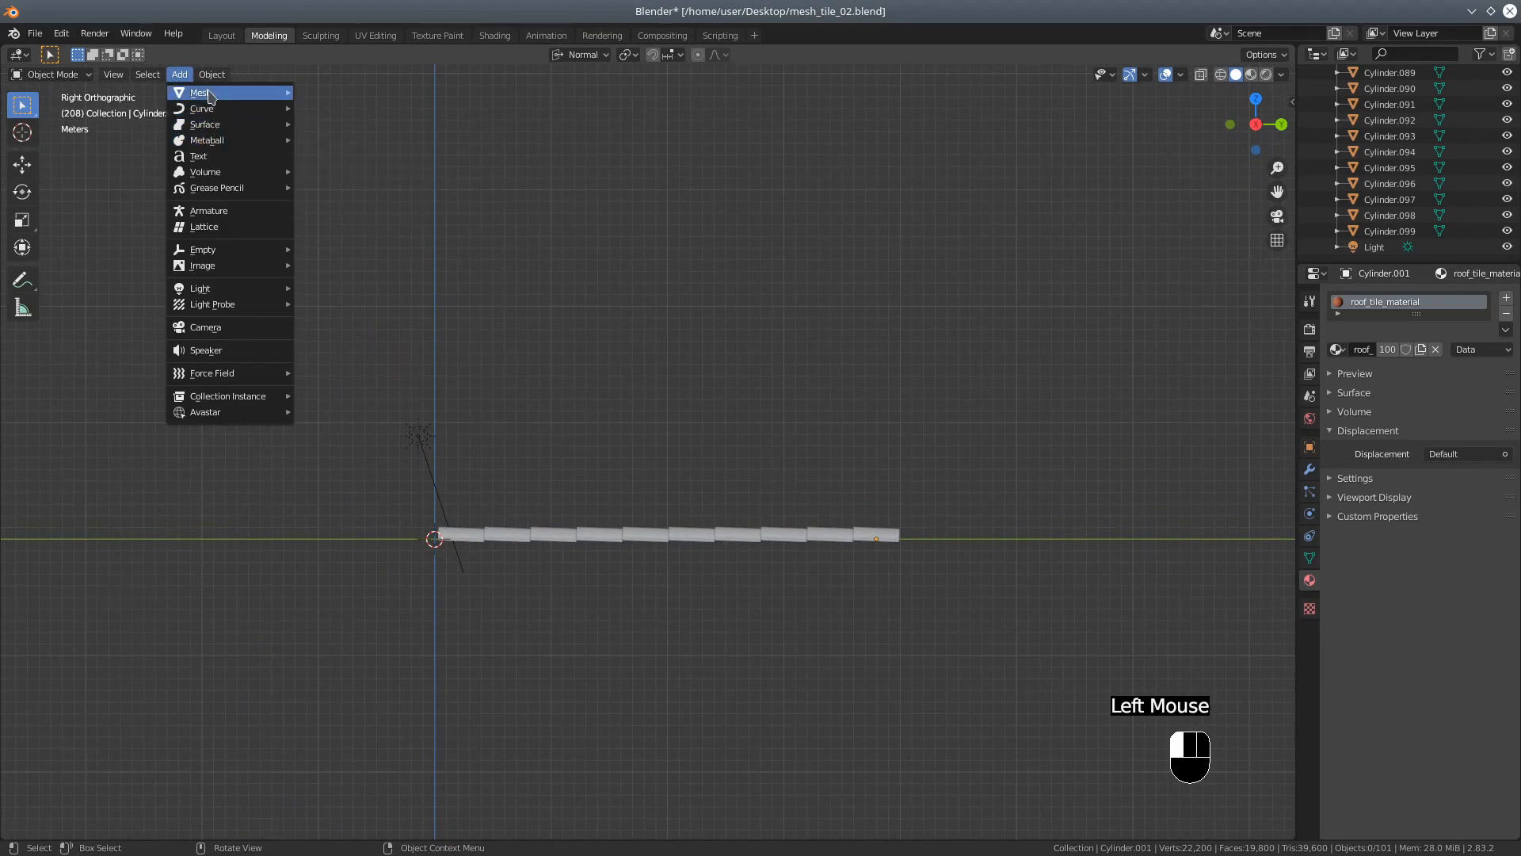
pyautogui.moveTo(271, 92)
pyautogui.click(339, 97)
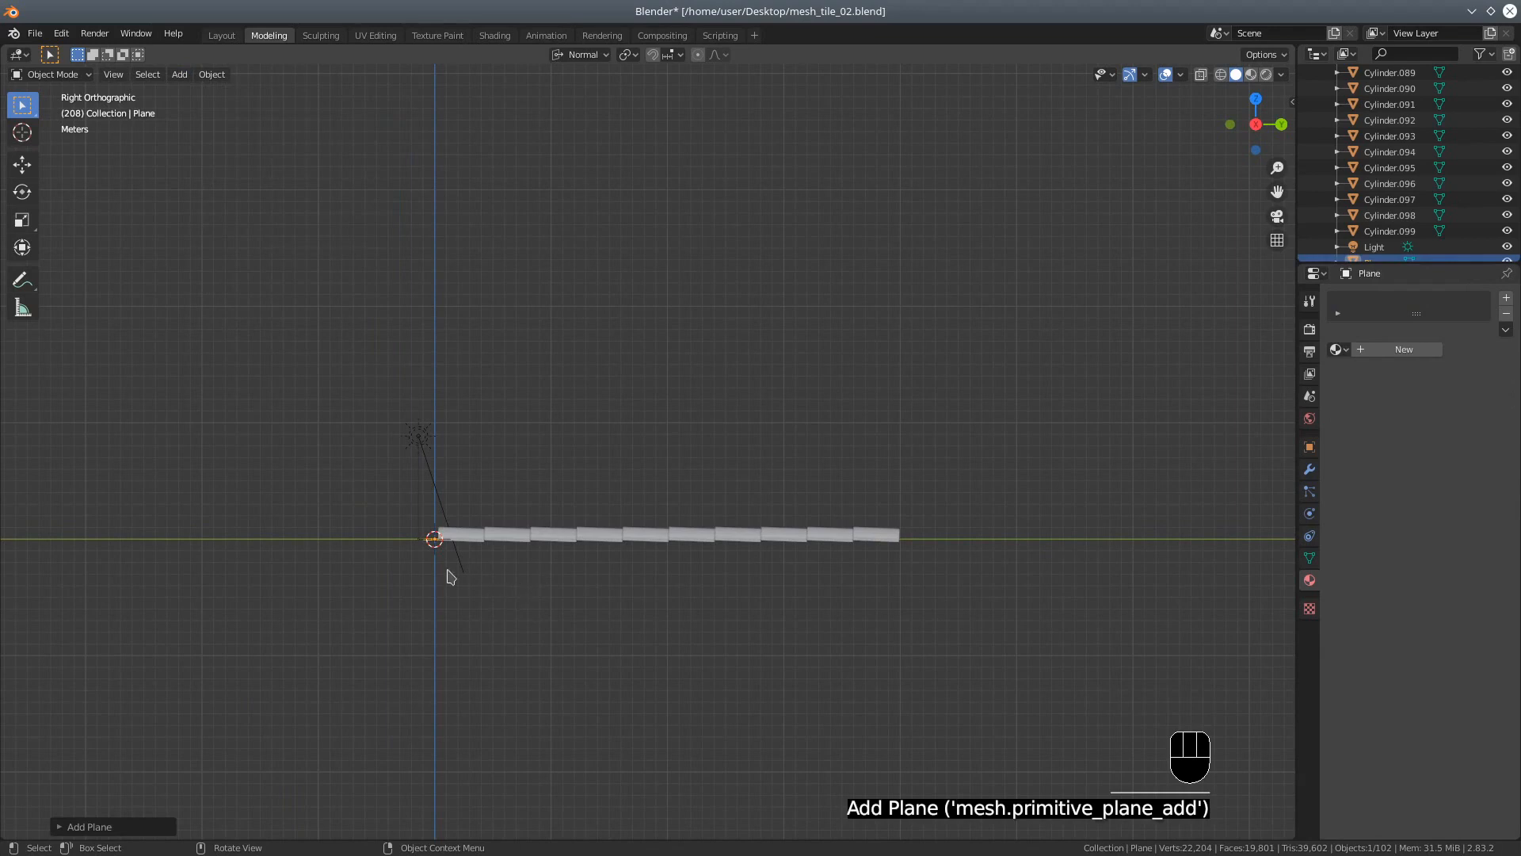
pyautogui.press('KP_3')
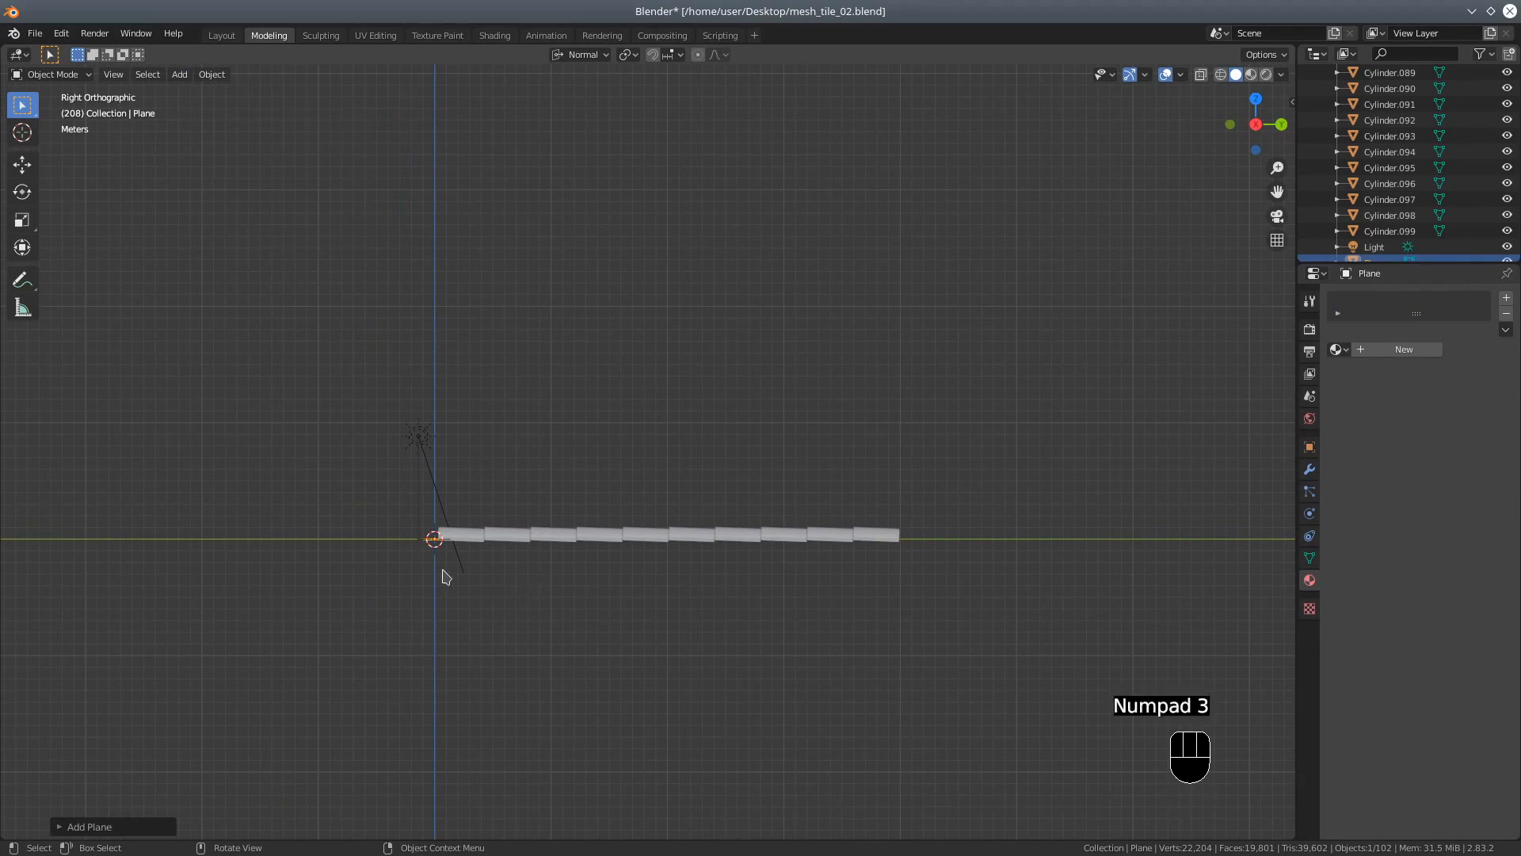
pyautogui.press('KP_1')
pyautogui.press('KP_7')
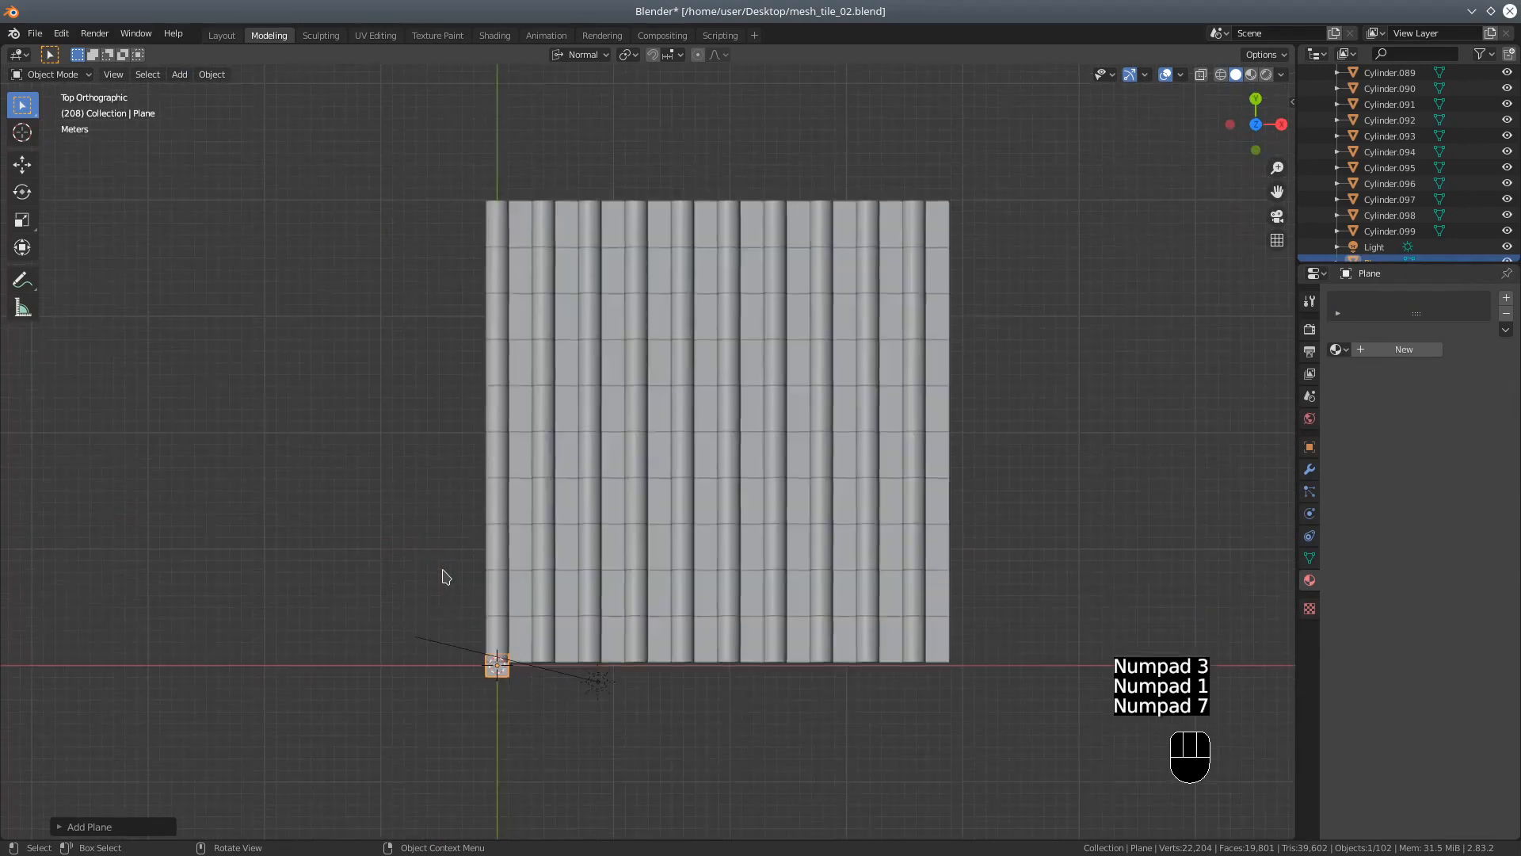
pyautogui.click(1222, 76)
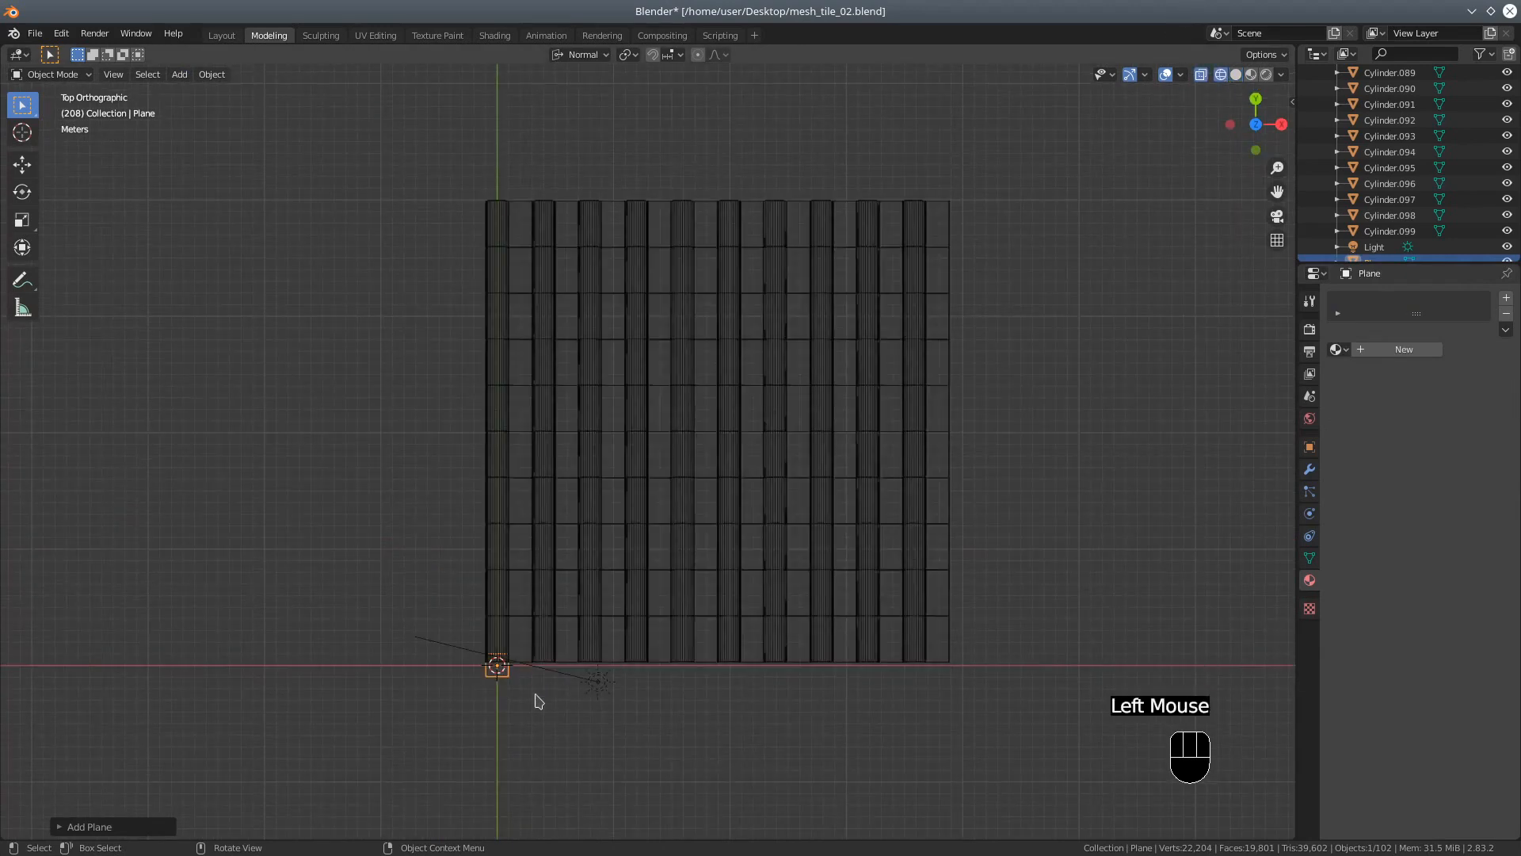
# Step: Move the plane near the centre of the roof-tile grid and scale it up to roughly the grid's size
pyautogui.press('g')
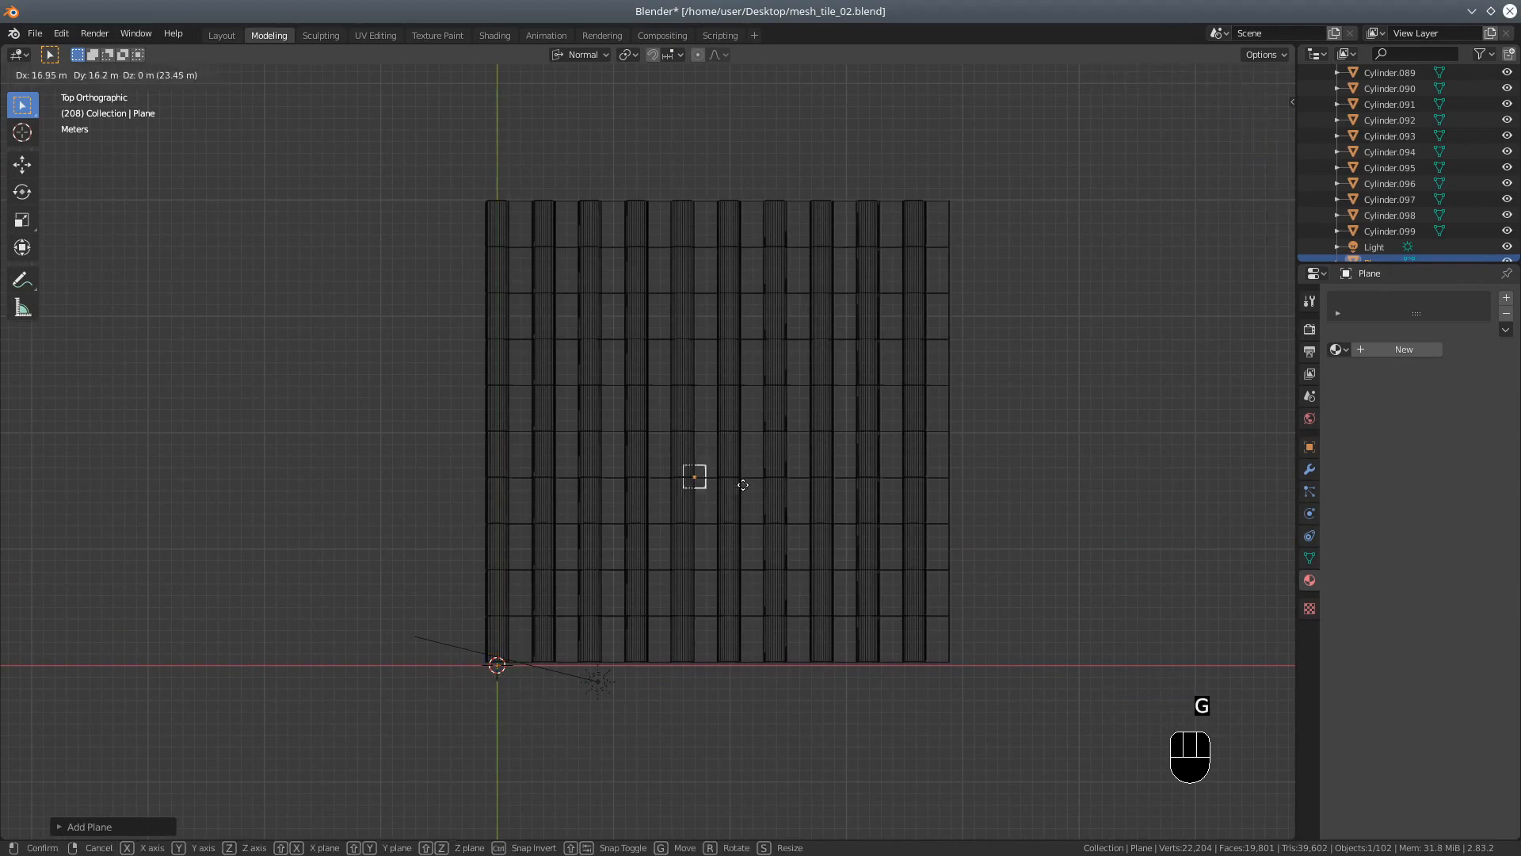
pyautogui.click(750, 442)
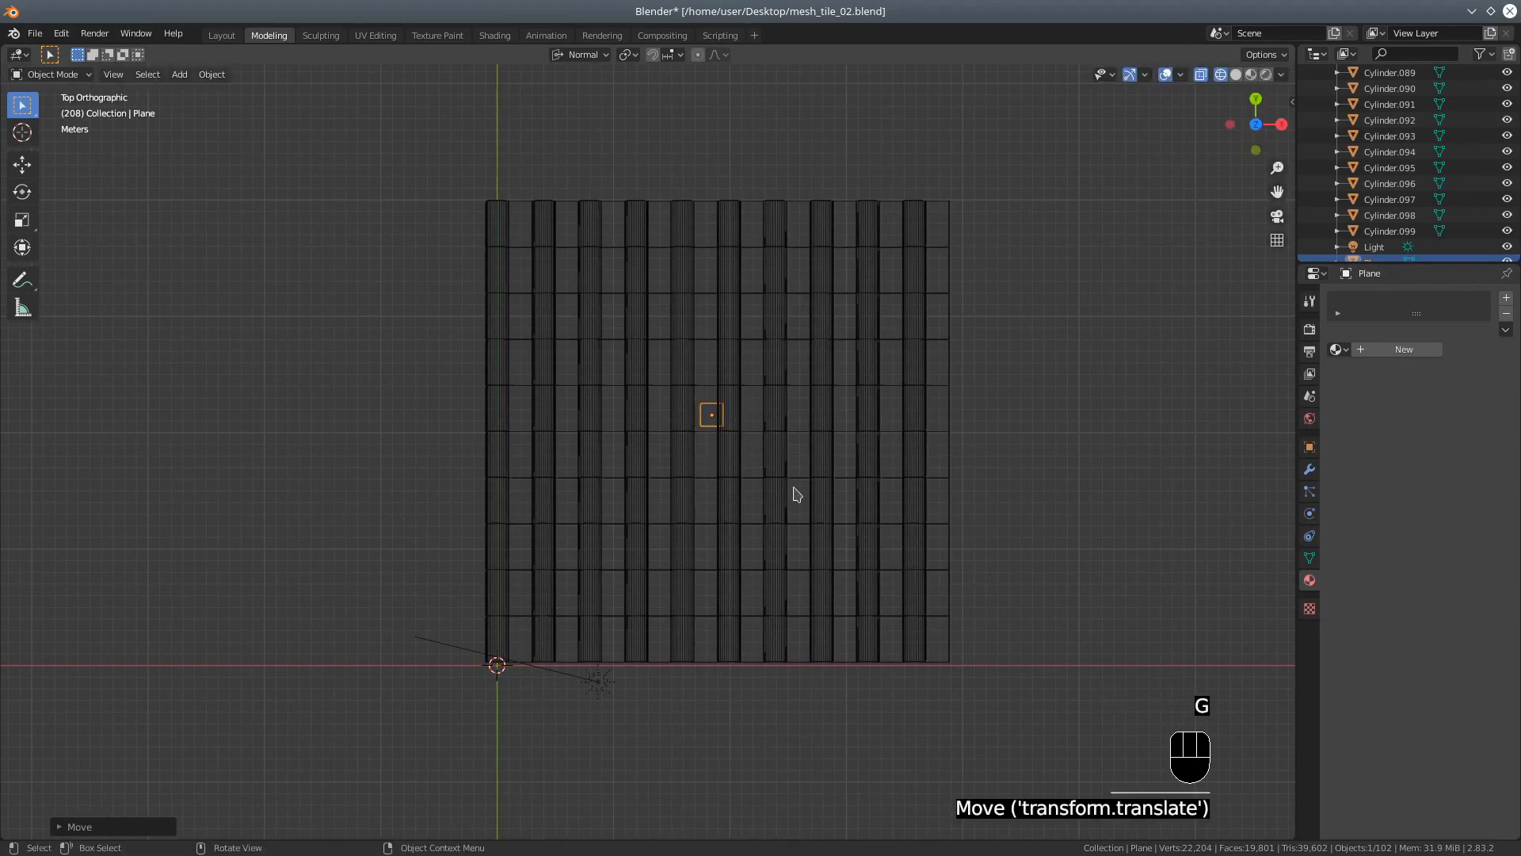
pyautogui.press('s')
pyautogui.click(1158, 614)
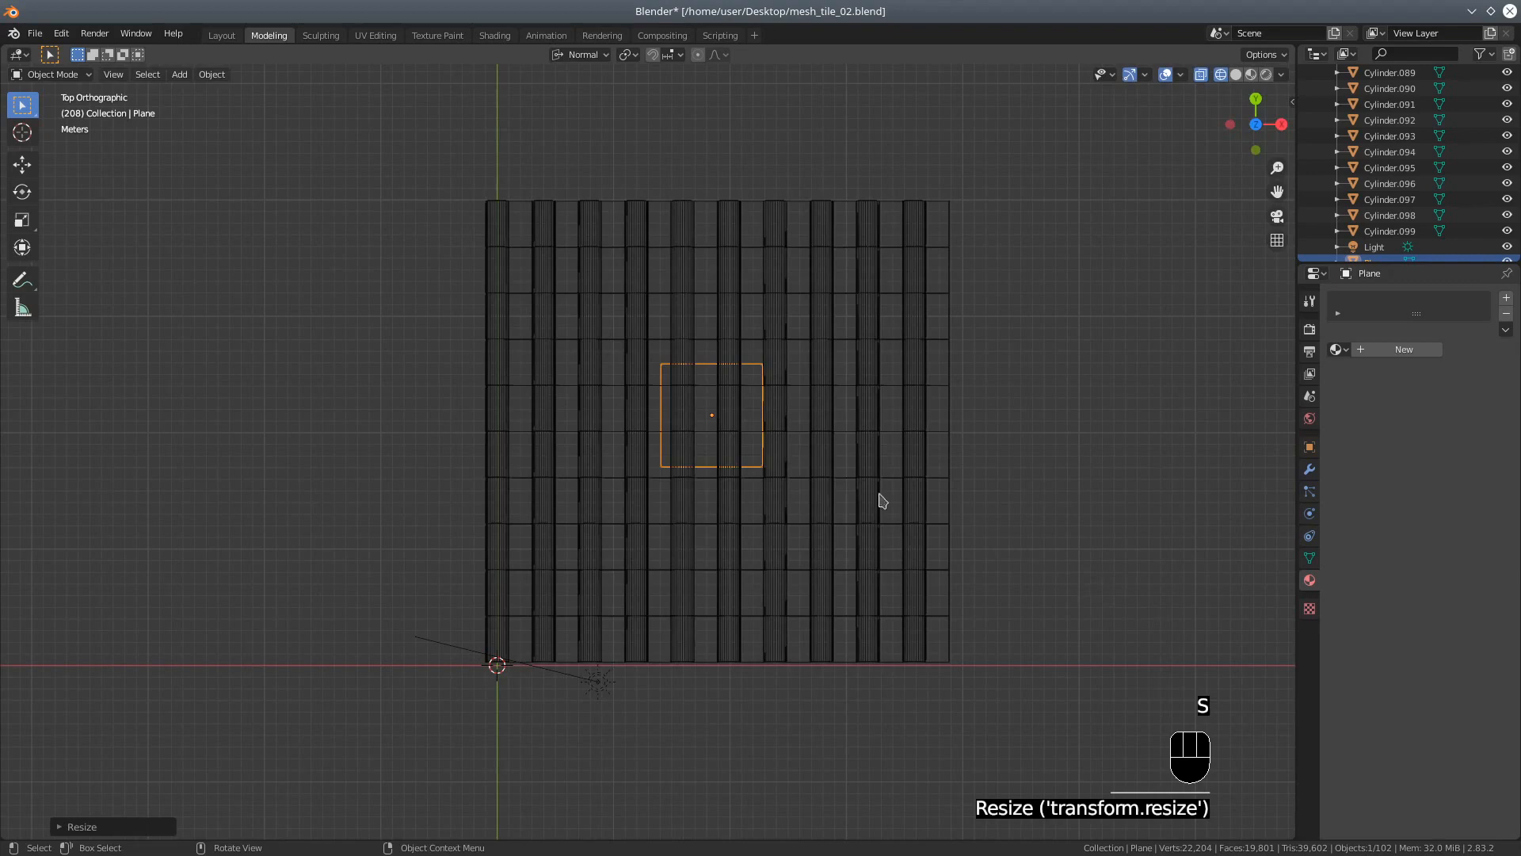
pyautogui.press('s')
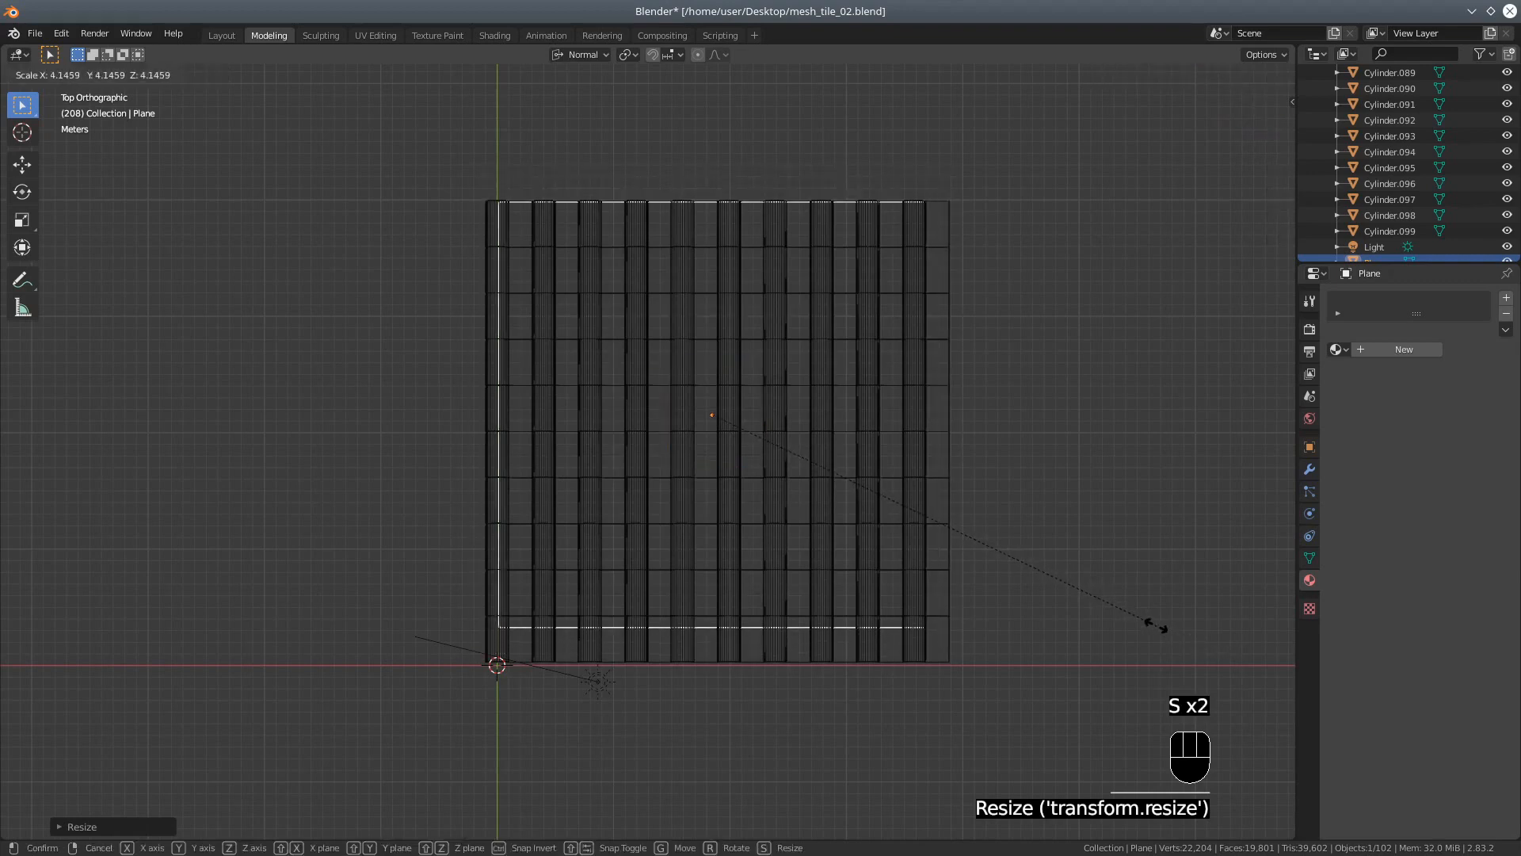
pyautogui.click(1192, 642)
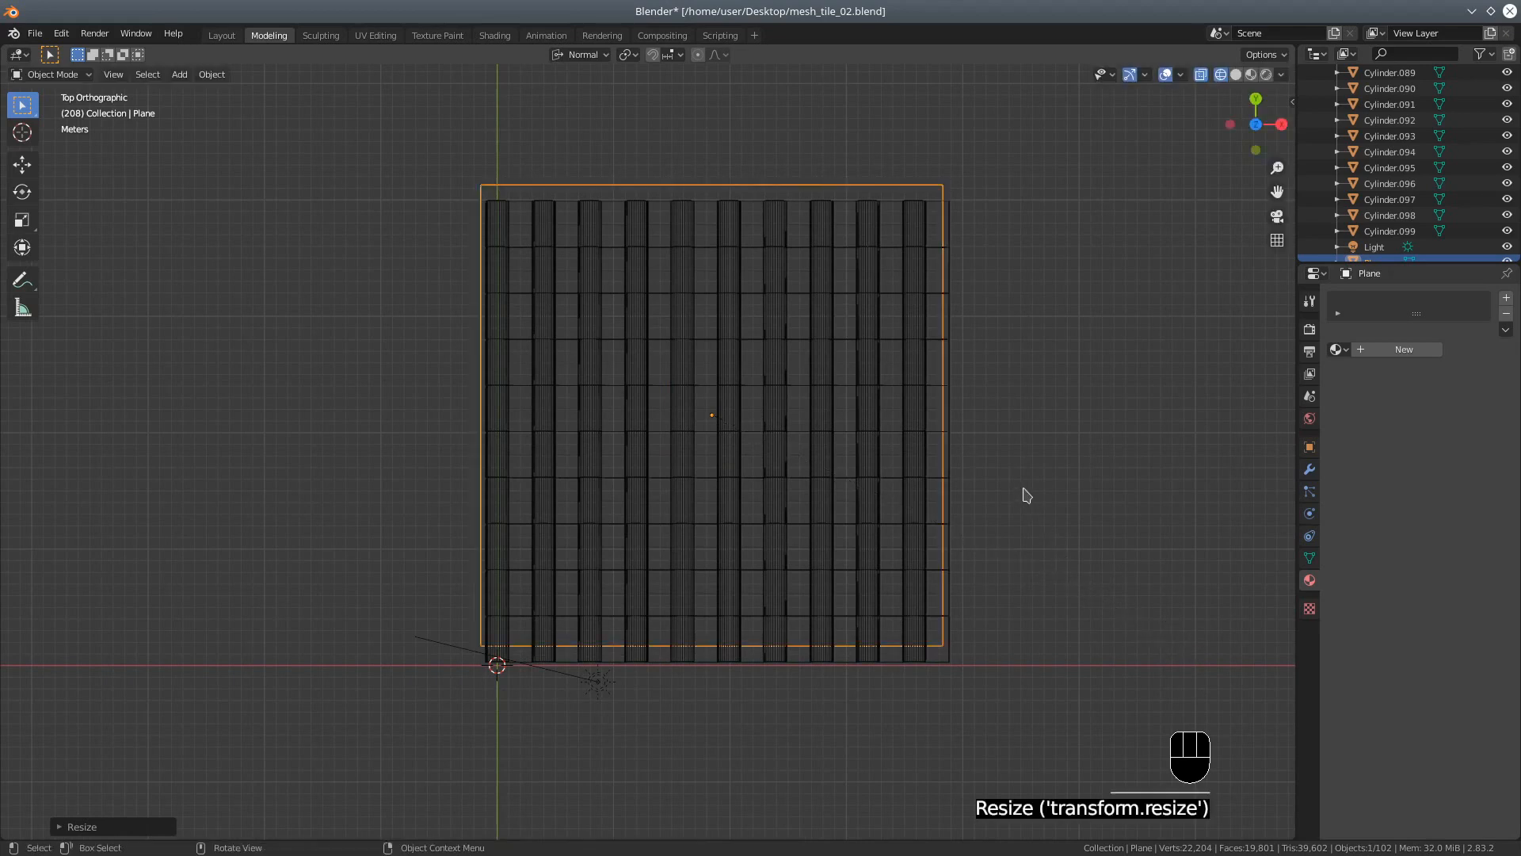
# Step: Align the plane with the tile grid and enlarge it slightly so it extends just past the outer tile edges
pyautogui.press('g')
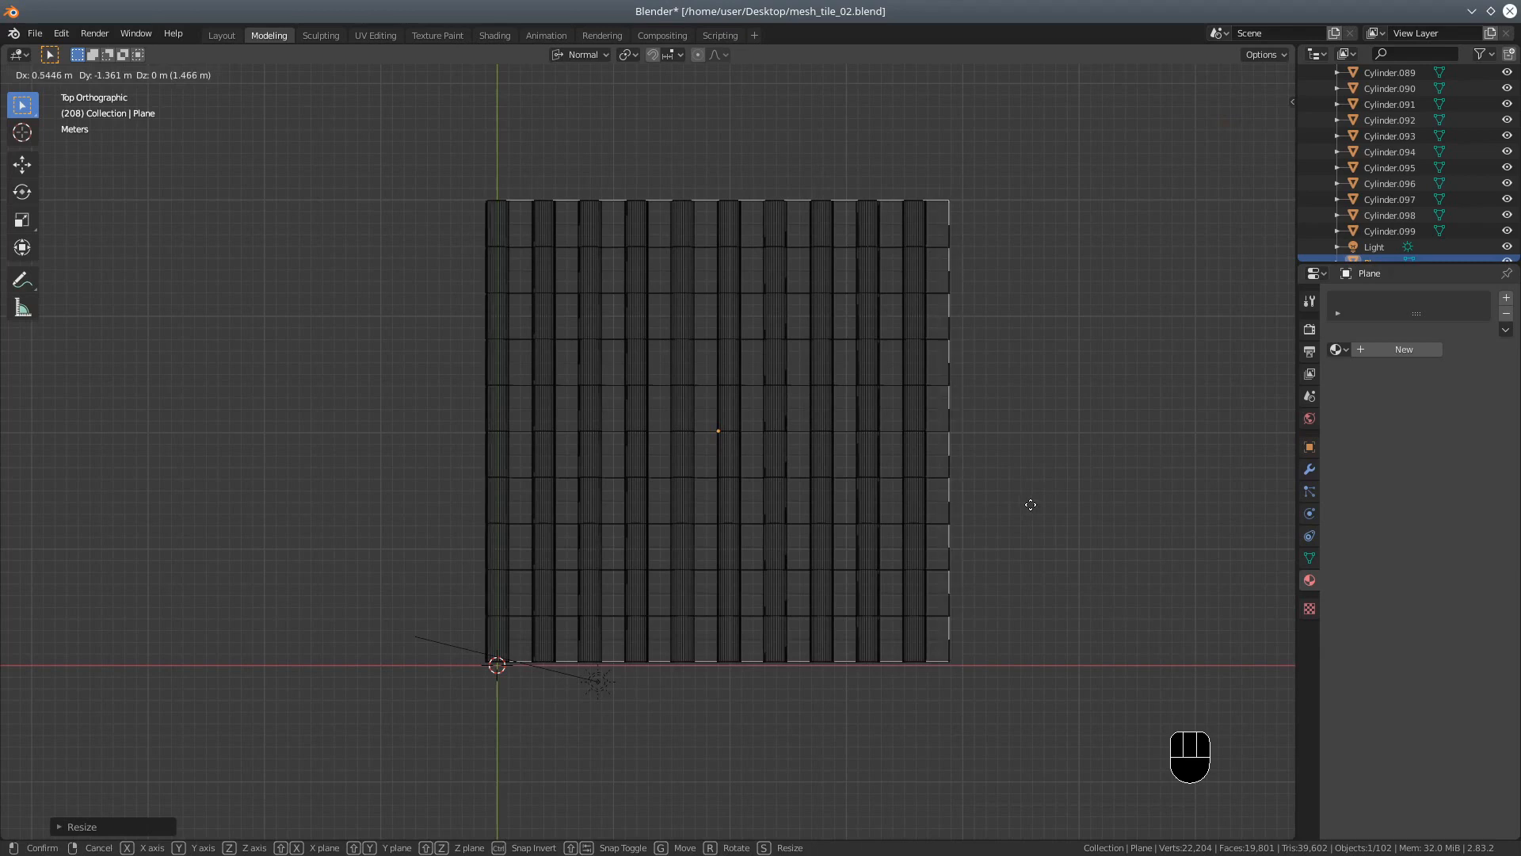
pyautogui.click(1031, 507)
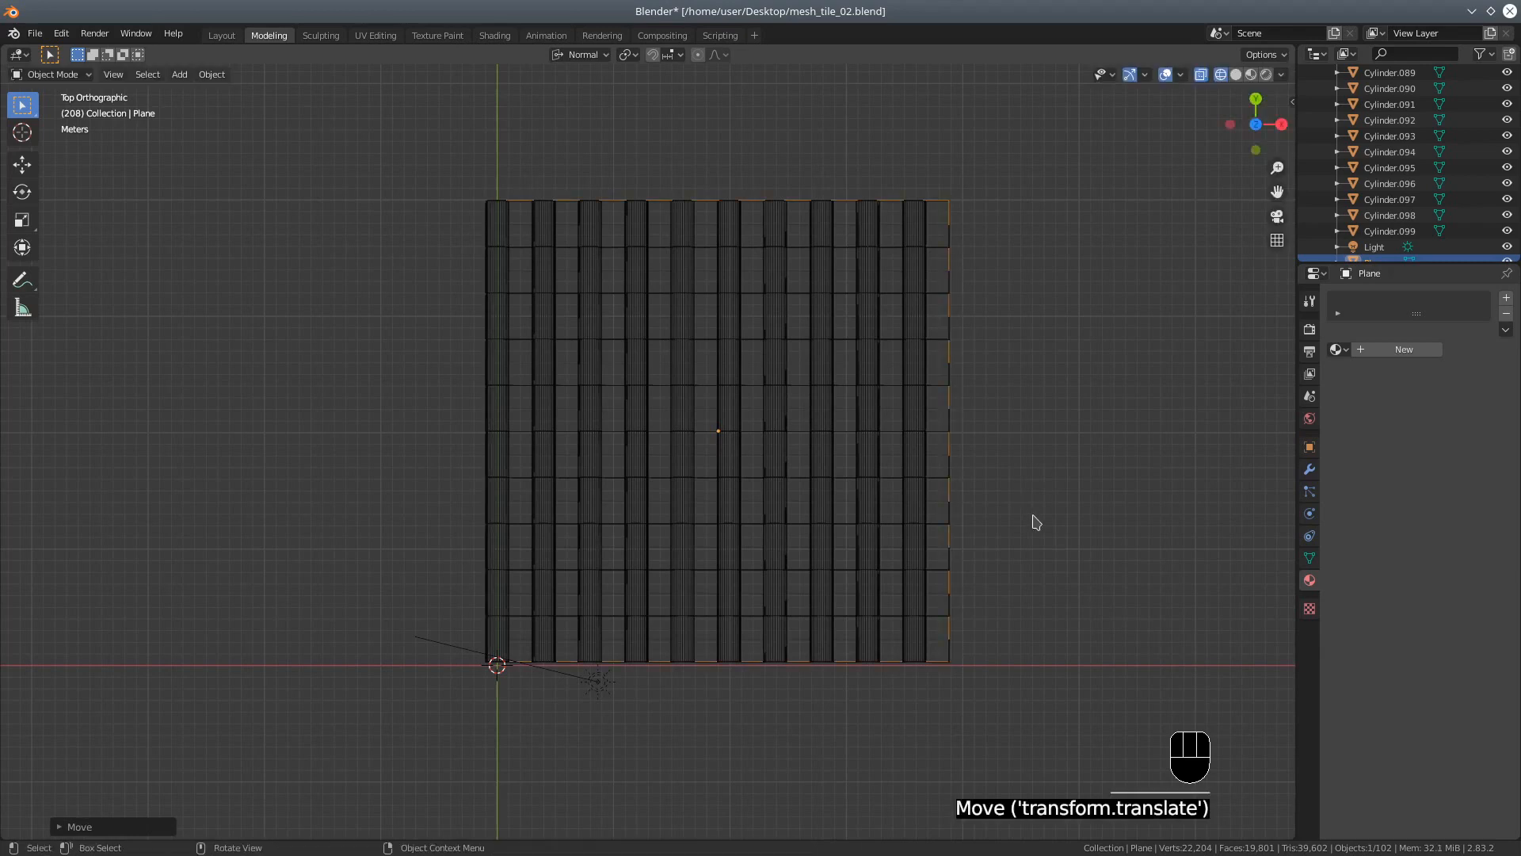
pyautogui.press('s')
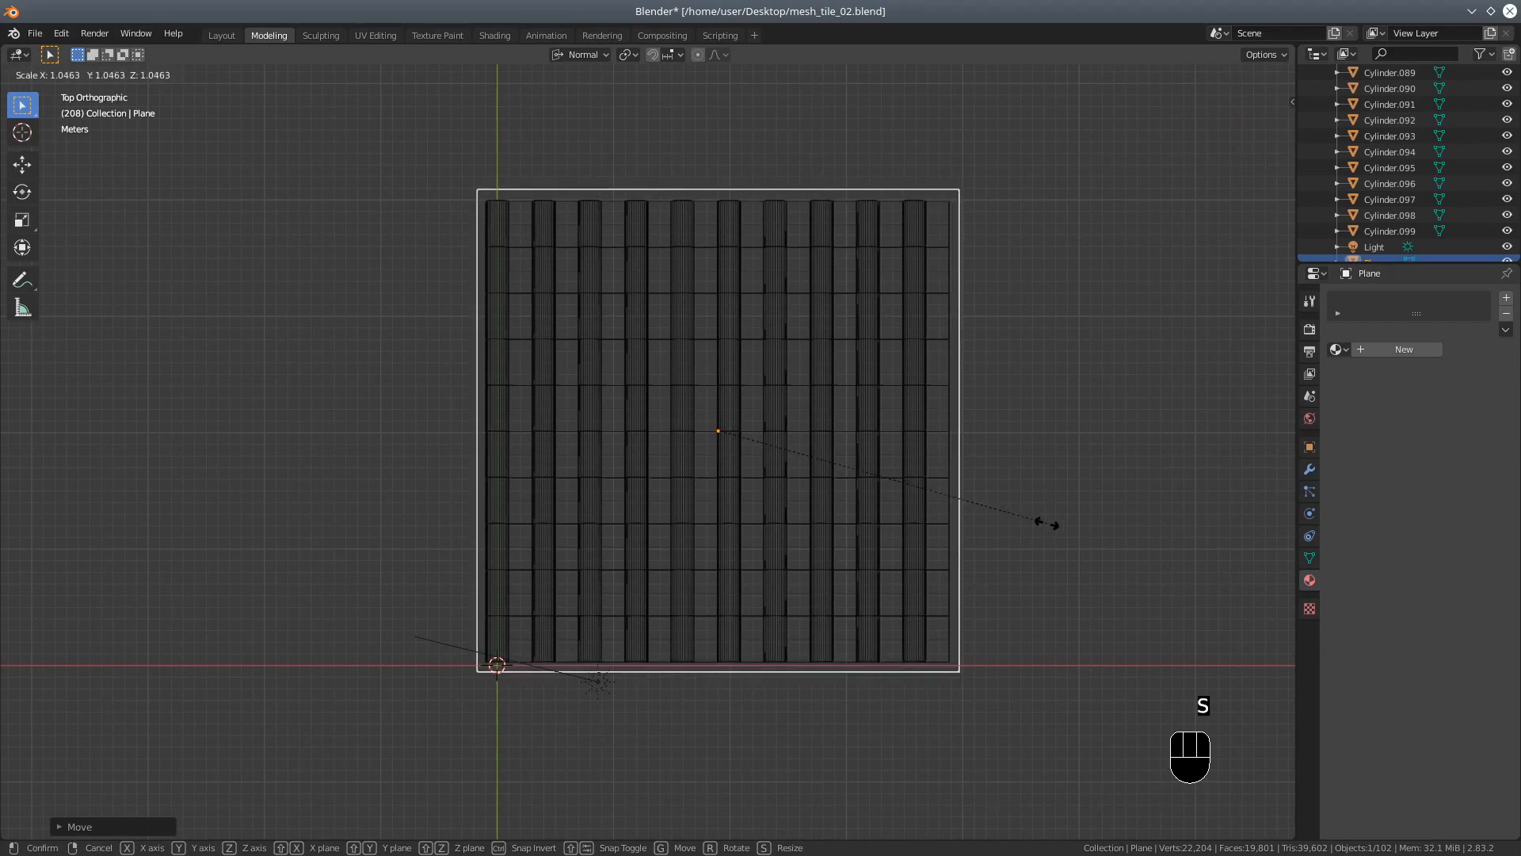
pyautogui.click(1032, 520)
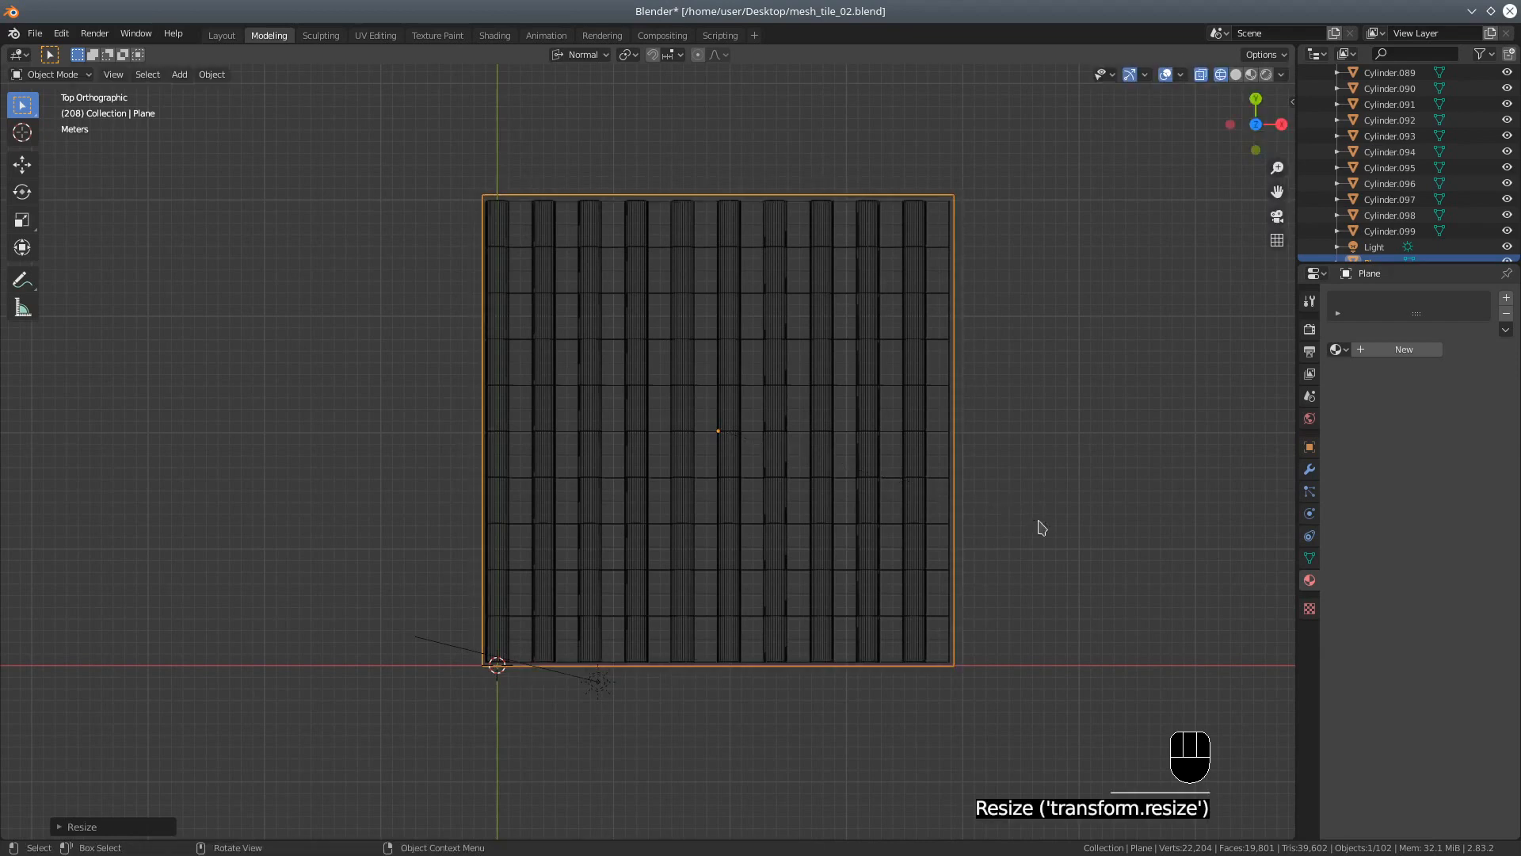
# Step: Box-select every object in the scene from a perspective view, covering all roof tiles
pyautogui.moveTo(629, 618); pyautogui.dragTo(818, 470, button='middle')
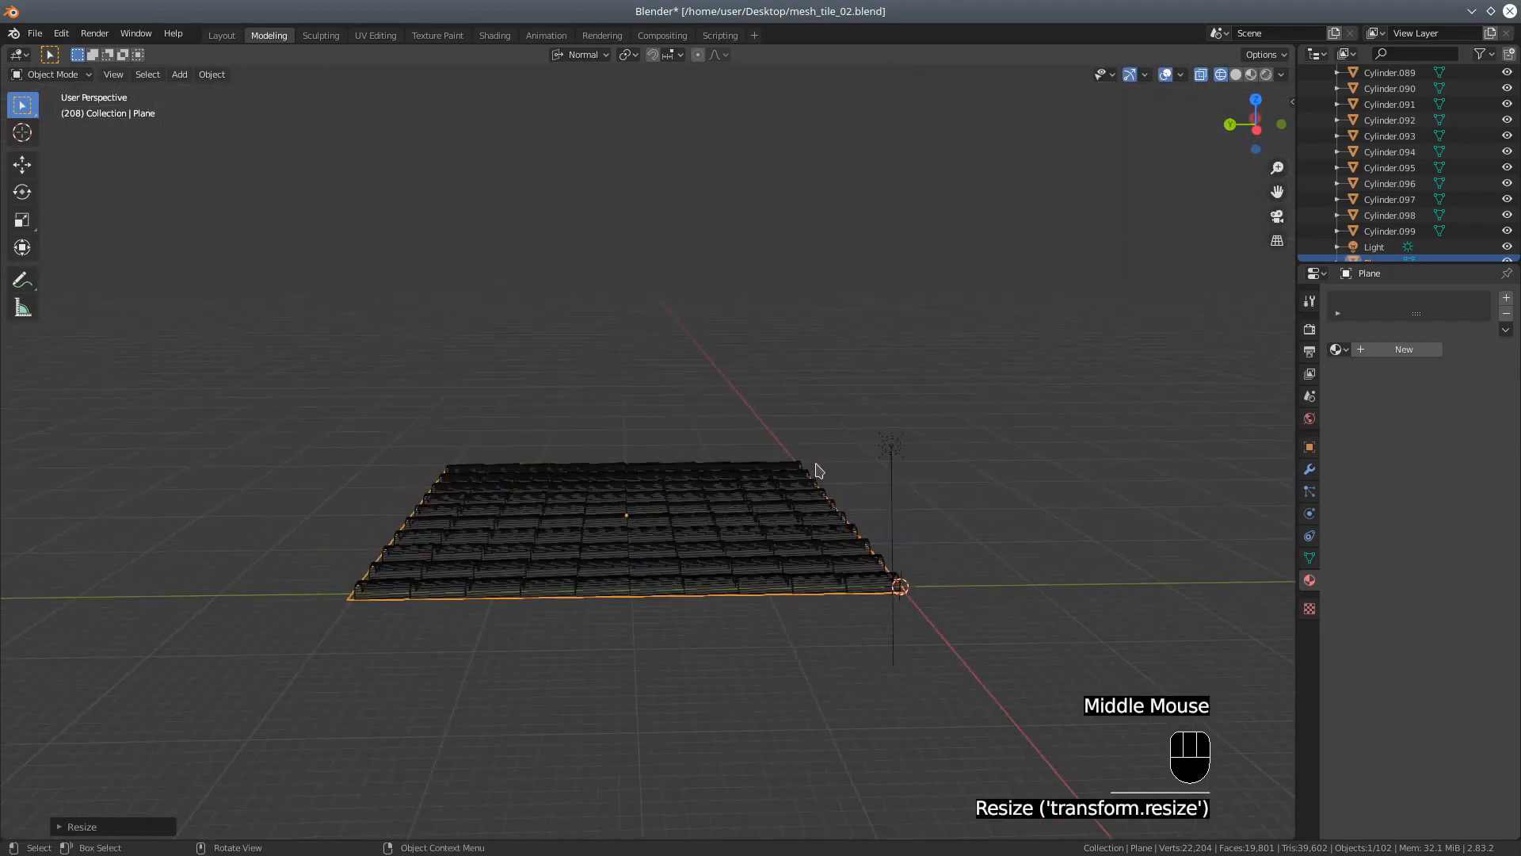
pyautogui.press('KP_3')
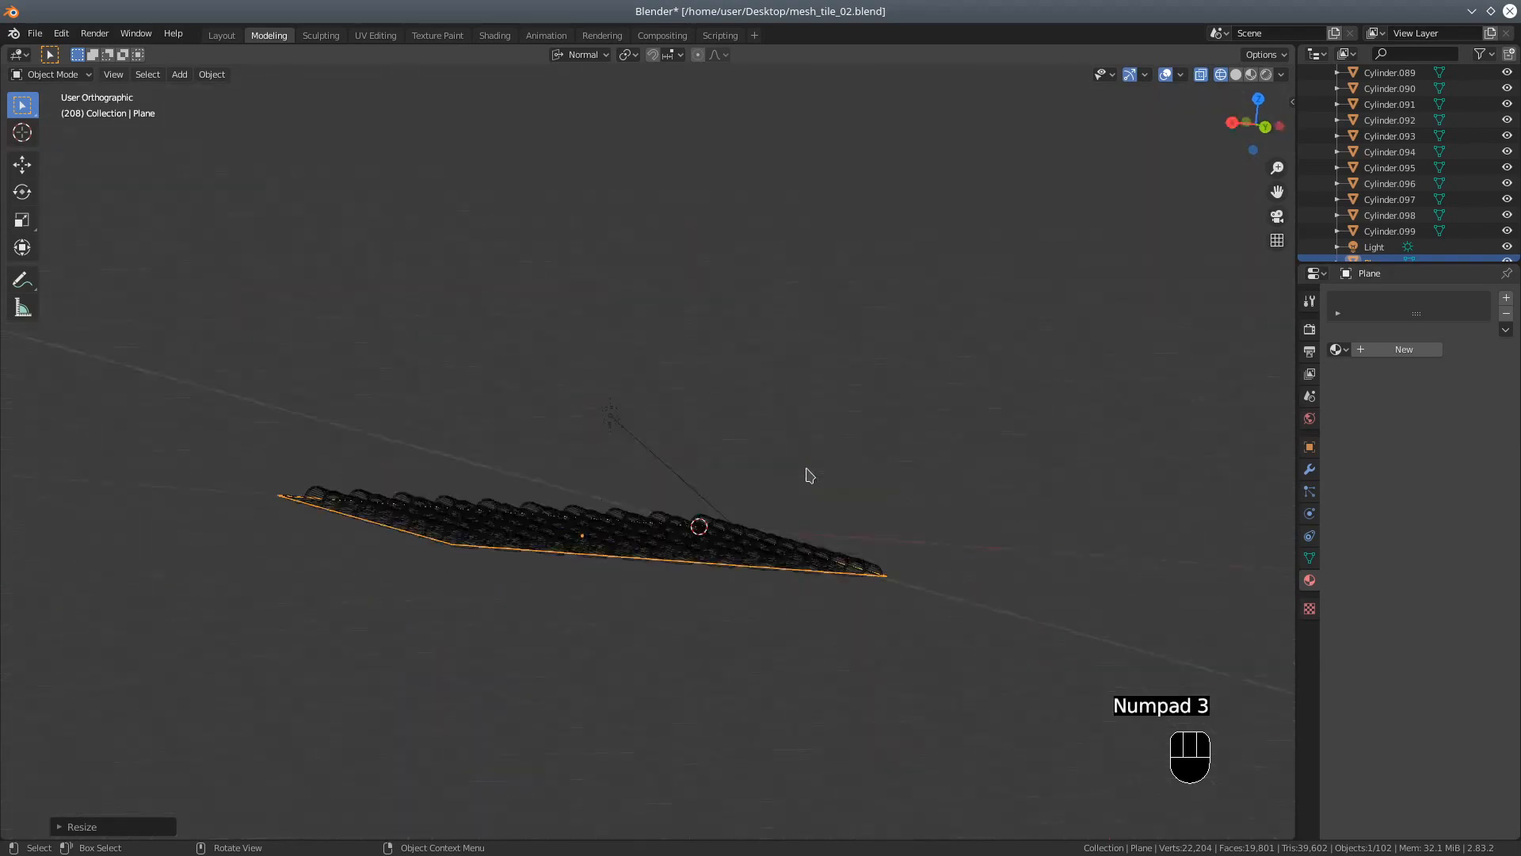
pyautogui.scroll(4, 722, 634)
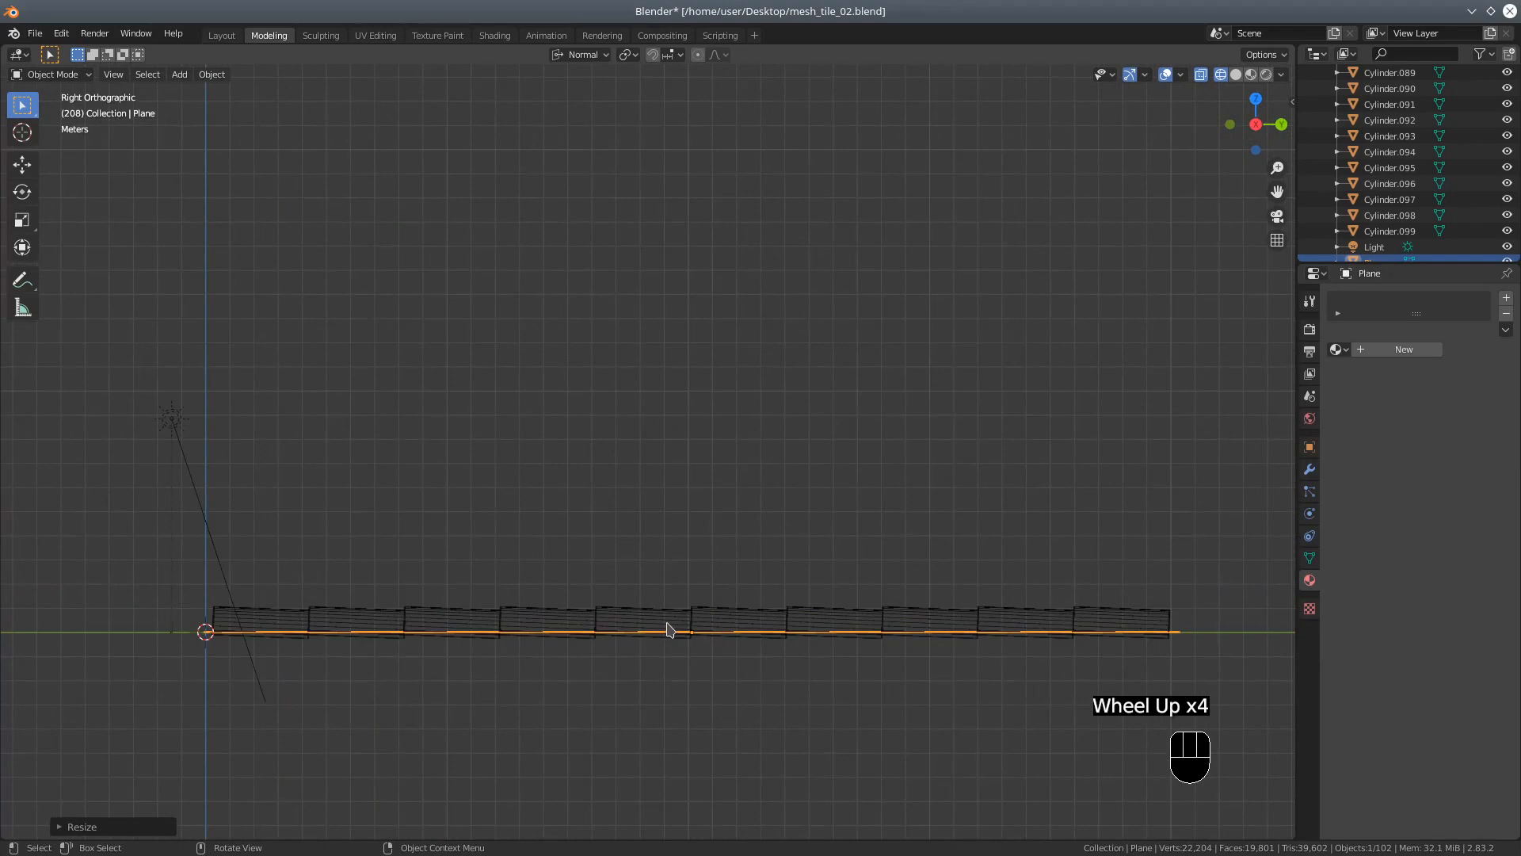
pyautogui.click(668, 630)
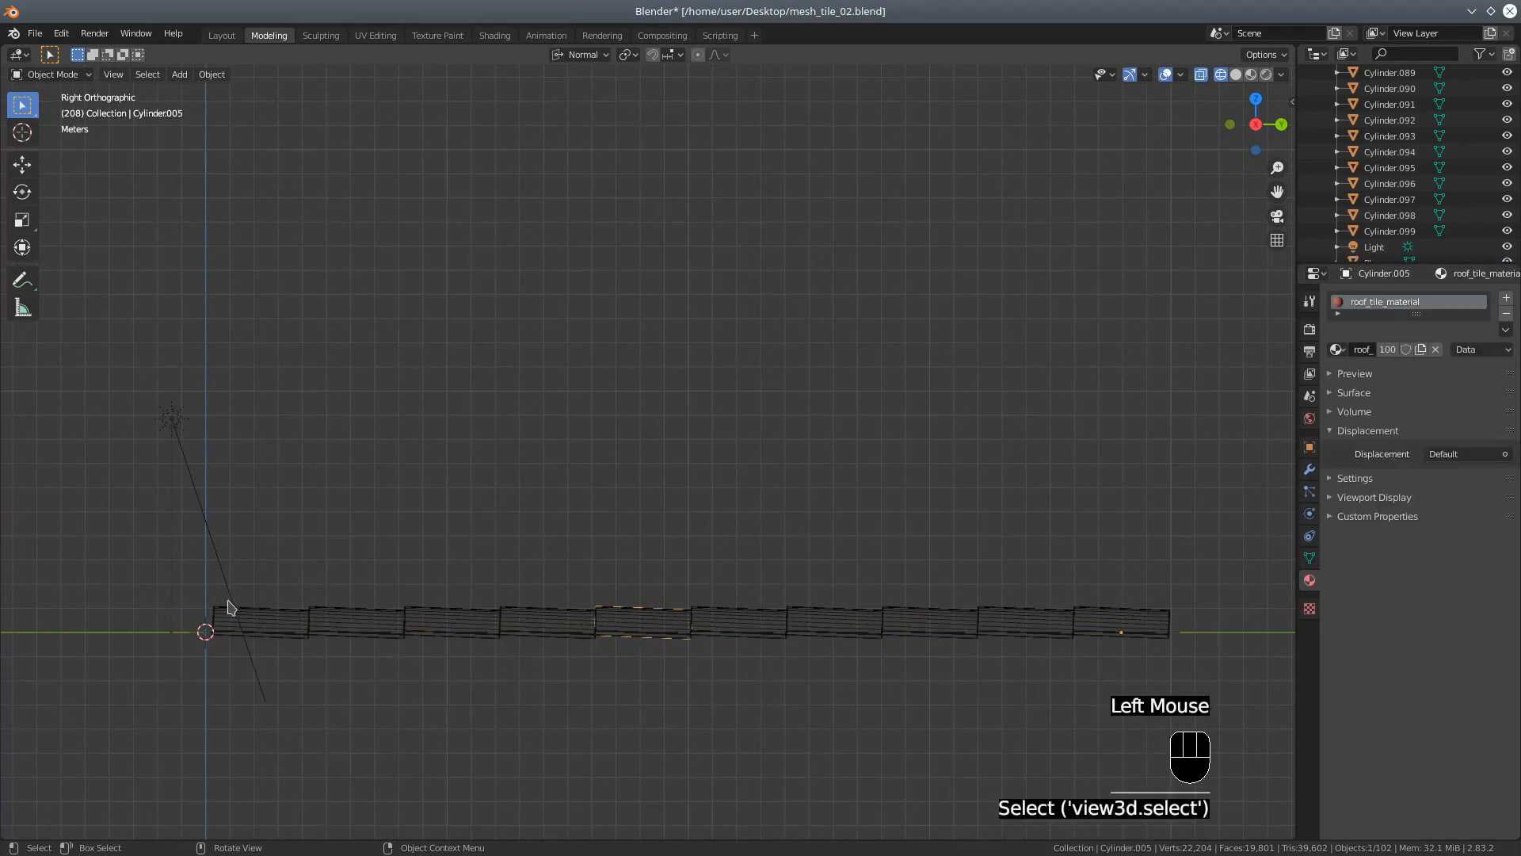
pyautogui.moveTo(288, 622); pyautogui.dragTo(381, 441, button='middle')
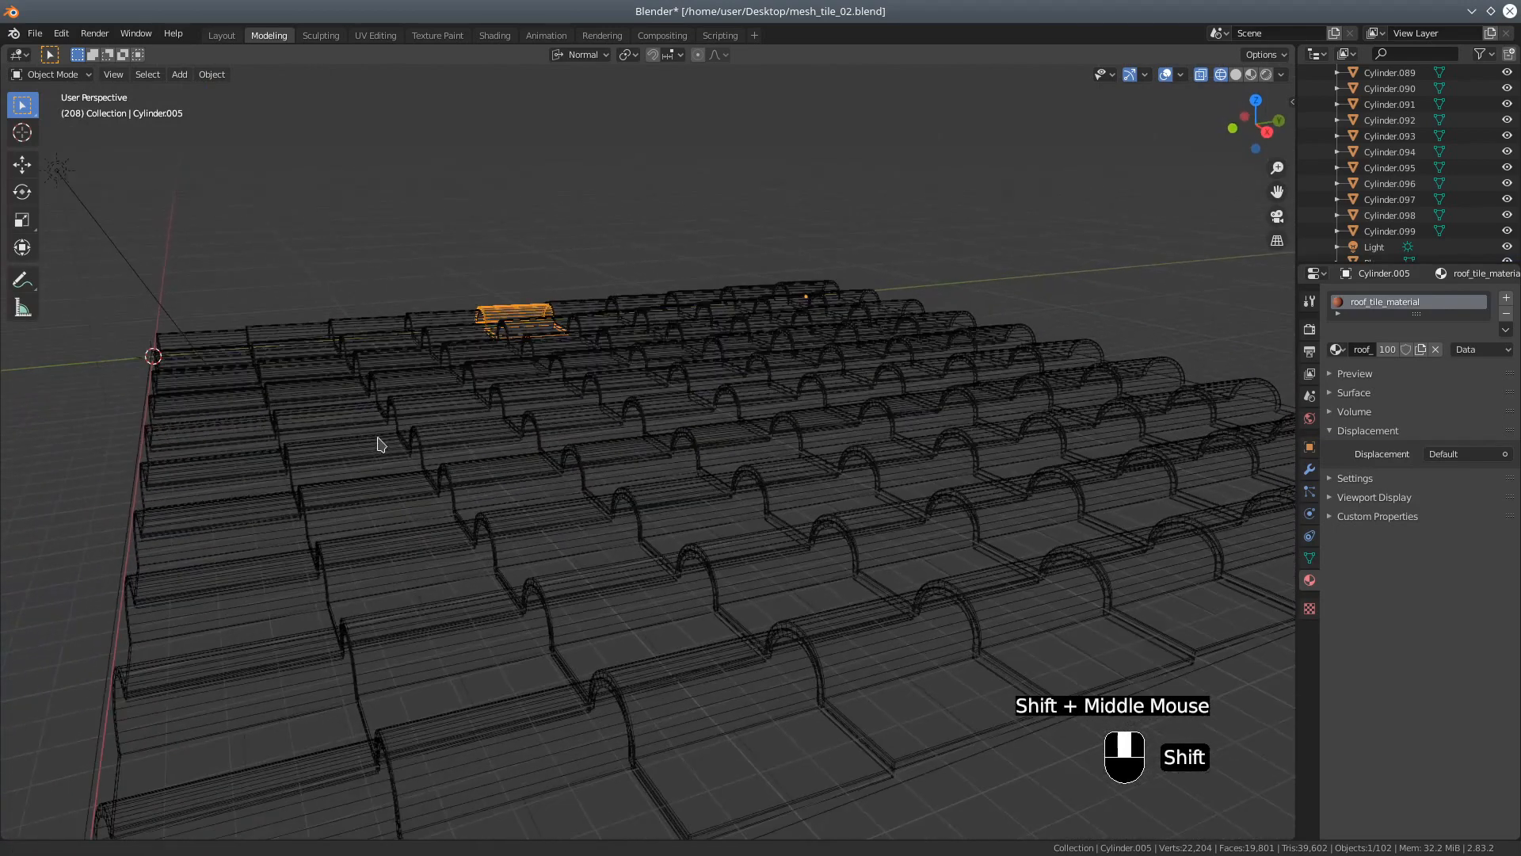
pyautogui.scroll(-3, 378, 519)
pyautogui.scroll(-2, 377, 519)
pyautogui.moveTo(441, 584); pyautogui.dragTo(389, 590, button='middle')
pyautogui.press('b')
pyautogui.moveTo(389, 369); pyautogui.dragTo(935, 584)
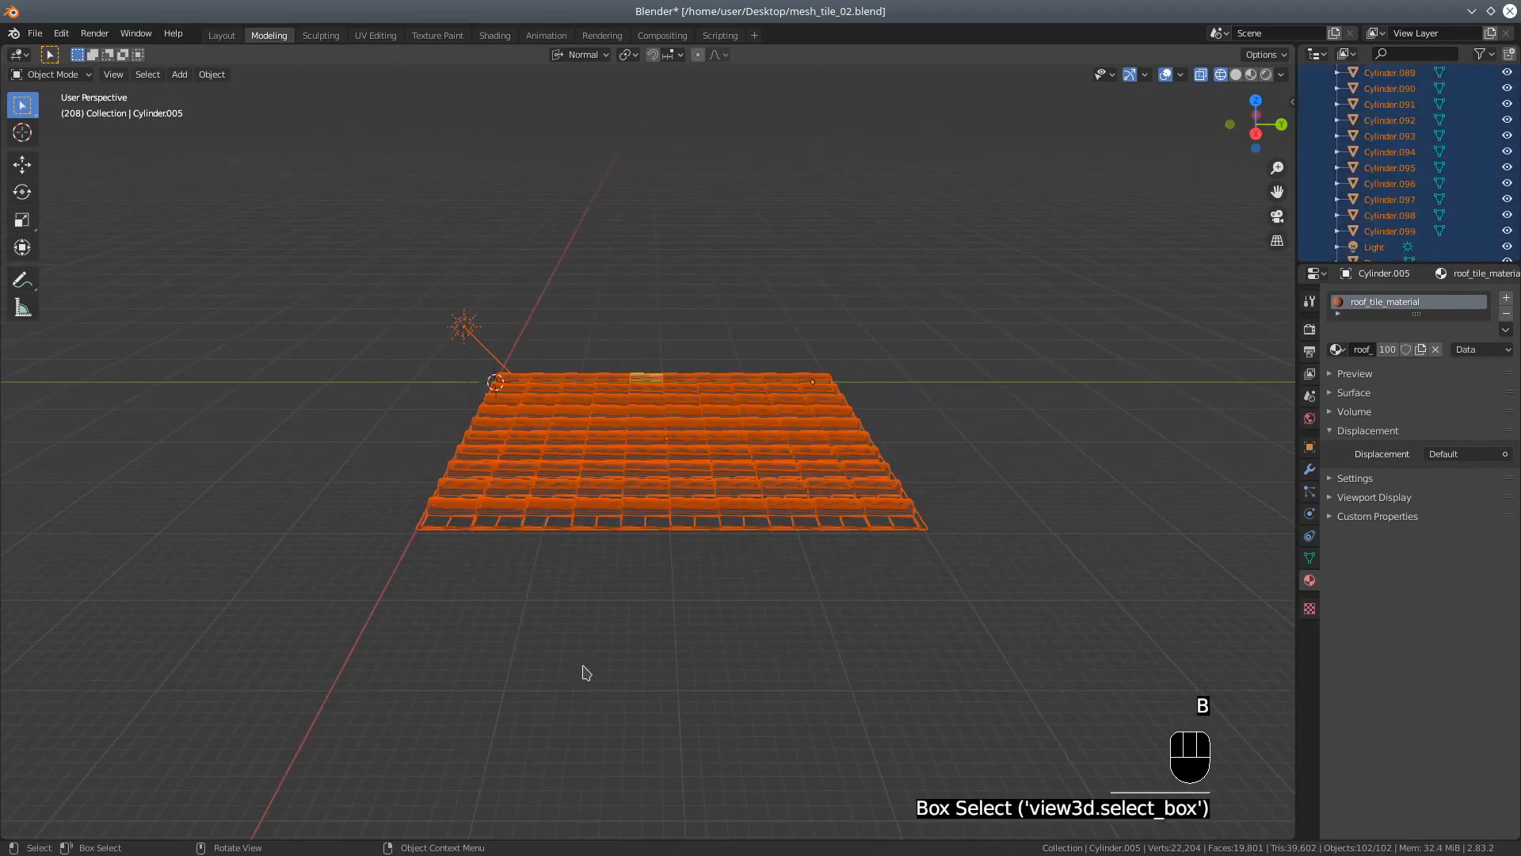
# Step: Remove the light and the plane from the selection, keeping only the roof tiles selected
pyautogui.scroll(2, 547, 682)
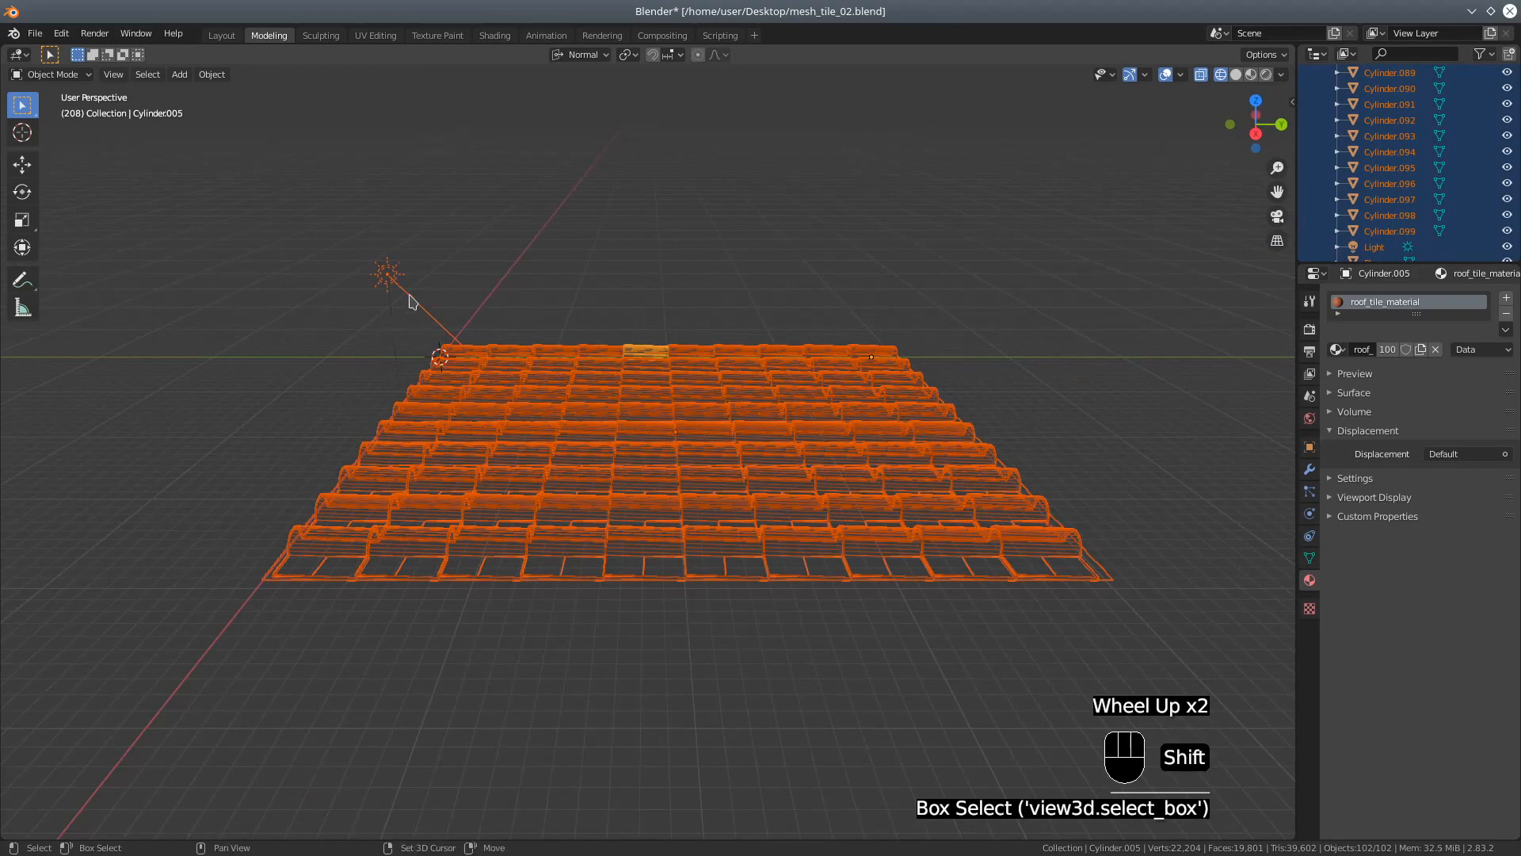
pyautogui.keyDown('shift'); pyautogui.click(388, 280); pyautogui.keyUp('shift')
pyautogui.keyDown('shift'); pyautogui.click(388, 281); pyautogui.keyUp('shift')
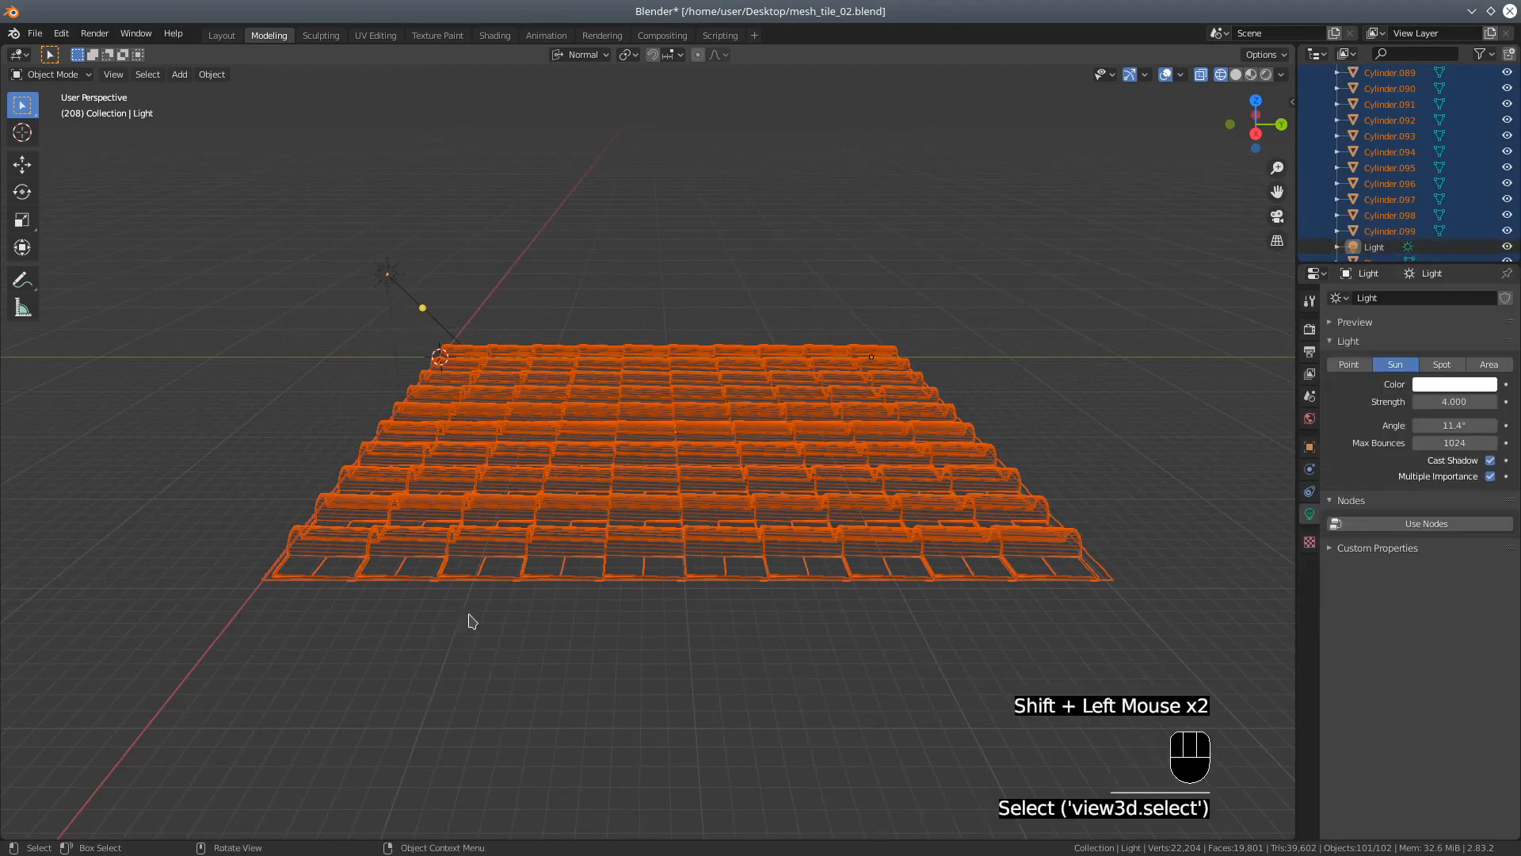
pyautogui.keyDown('shift'); pyautogui.click(269, 582); pyautogui.keyUp('shift')
pyautogui.keyDown('shift'); pyautogui.click(270, 581); pyautogui.keyUp('shift')
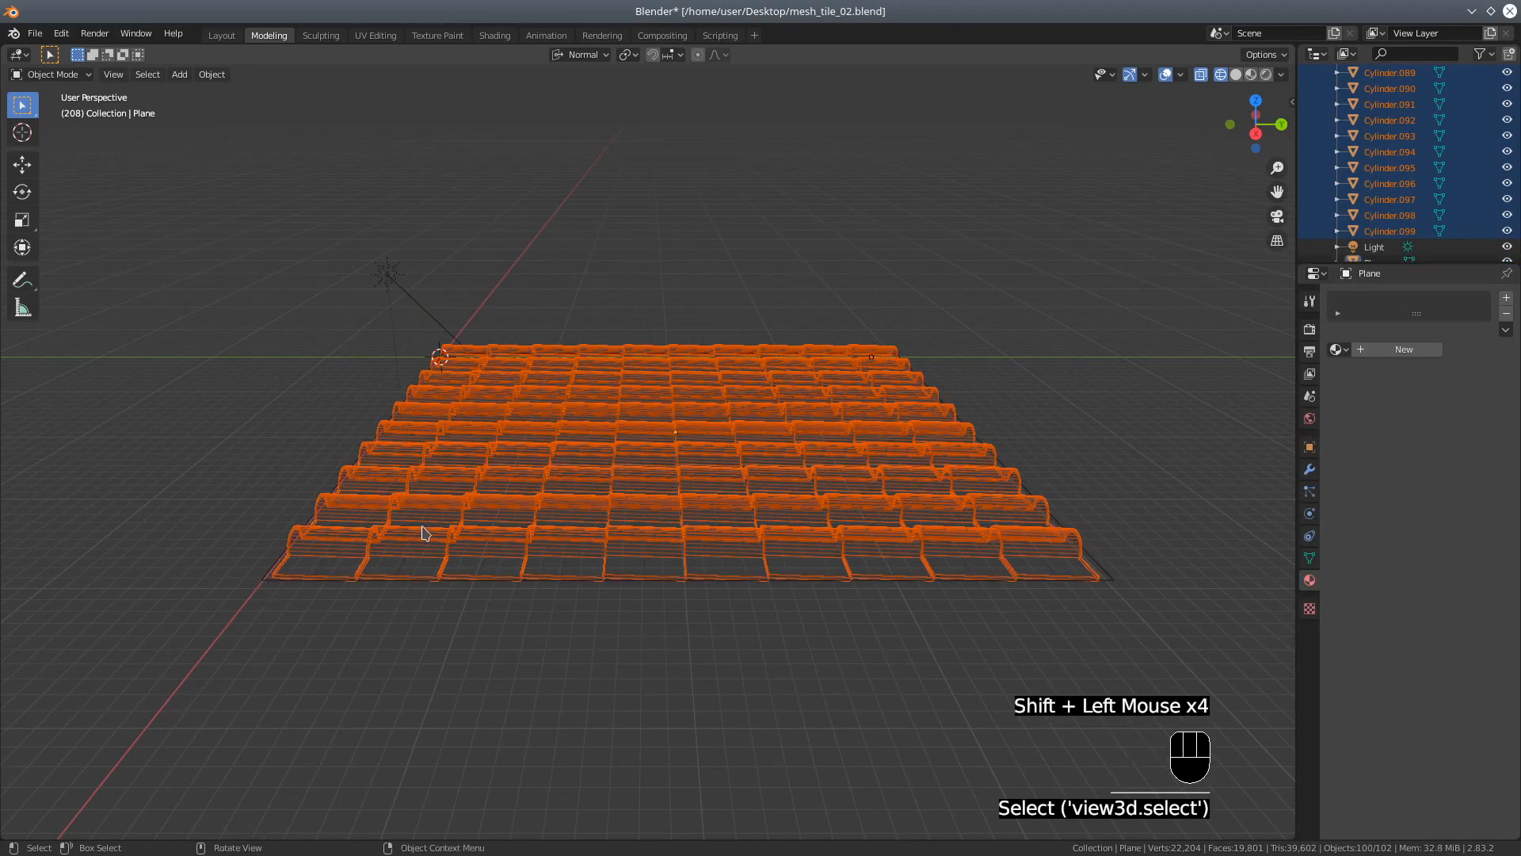
# Step: Set the transform pivot and rotate the selected tiles about 45 degrees in the right side view, using snapped increments
pyautogui.press('KP_3')
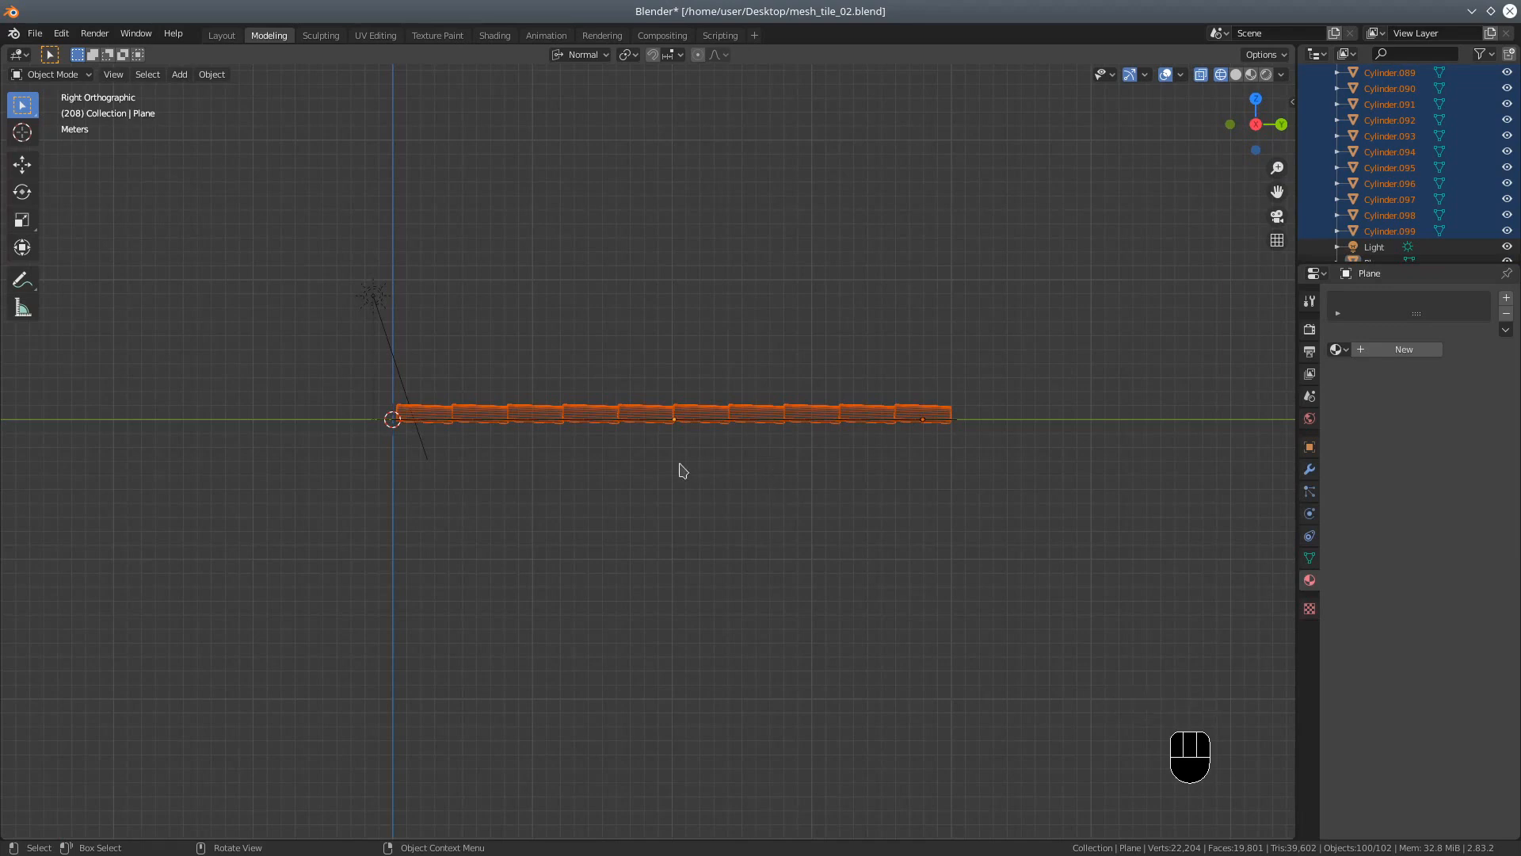
pyautogui.click(628, 55)
pyautogui.click(648, 125)
pyautogui.press('r')
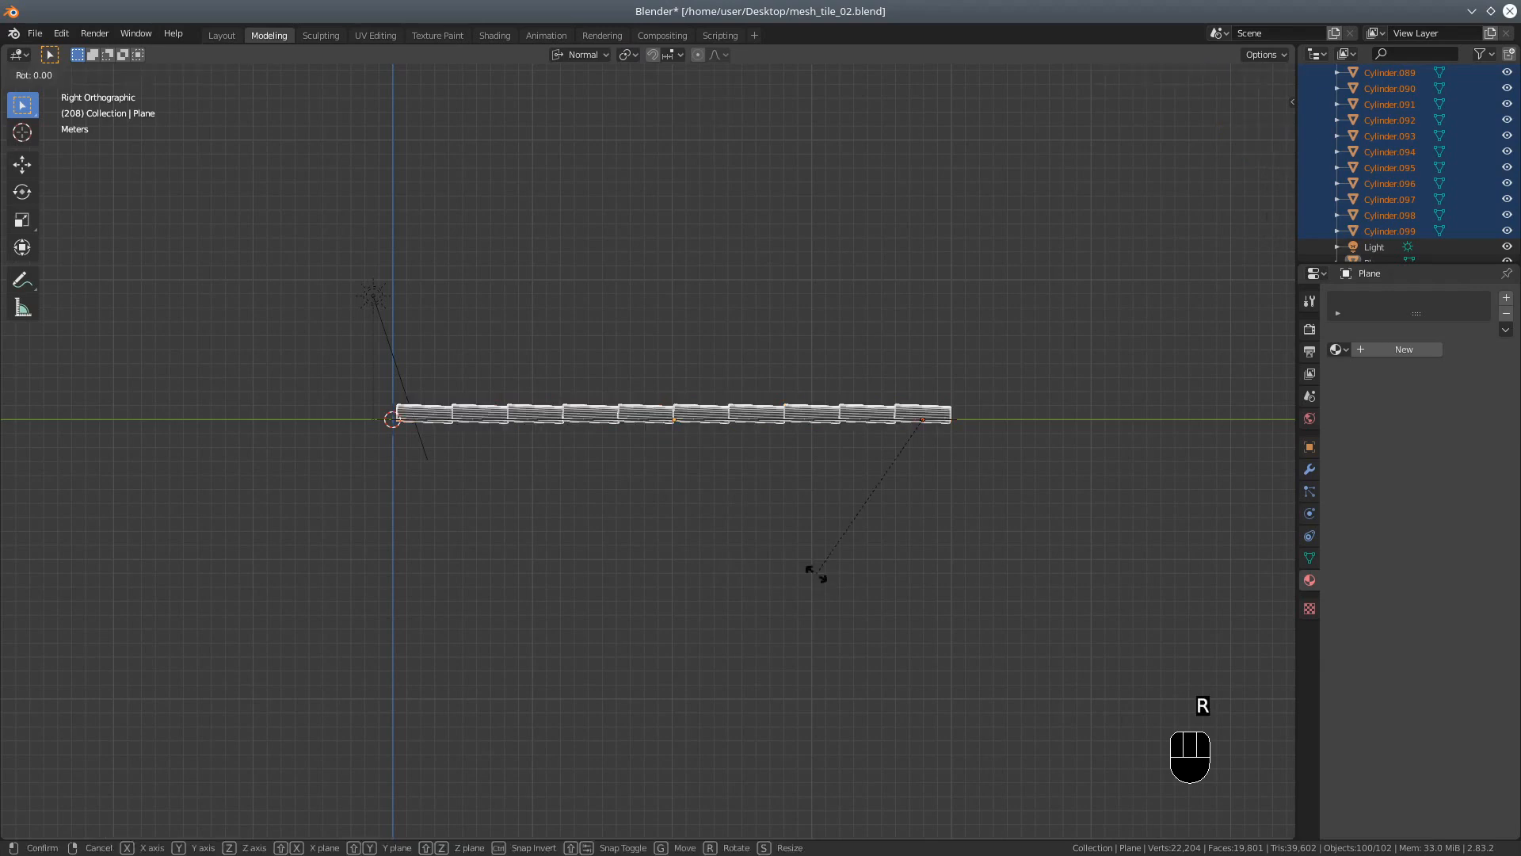
pyautogui.press('ctrl')
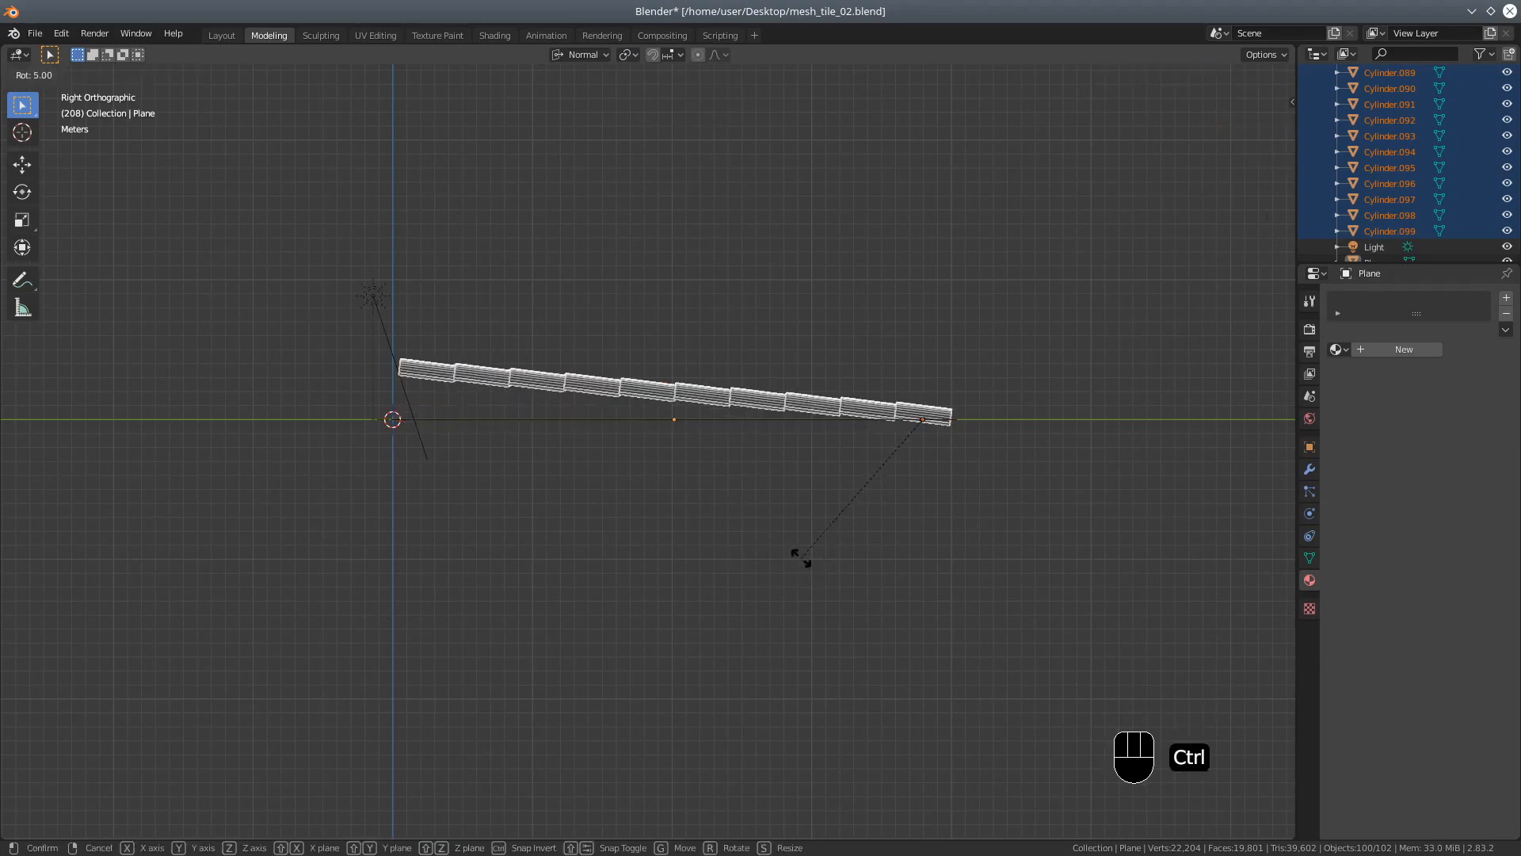
pyautogui.click(808, 435)
# Step: Move the tilted tiles about 29 m down in the side view, placing their upper edge just below the plane near the origin
pyautogui.scroll(-3, 799, 504)
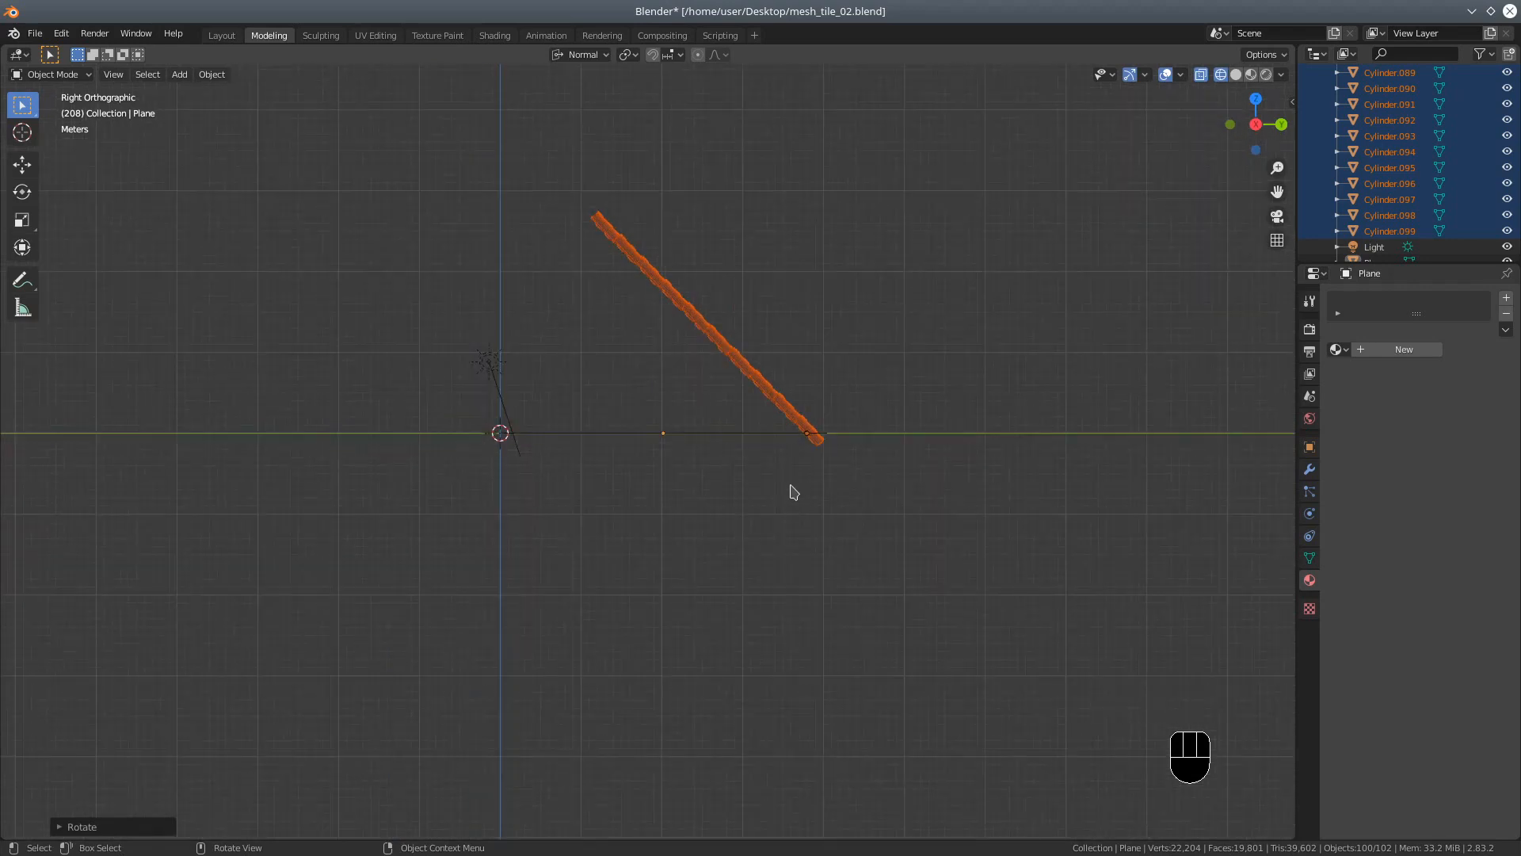
pyautogui.press('g')
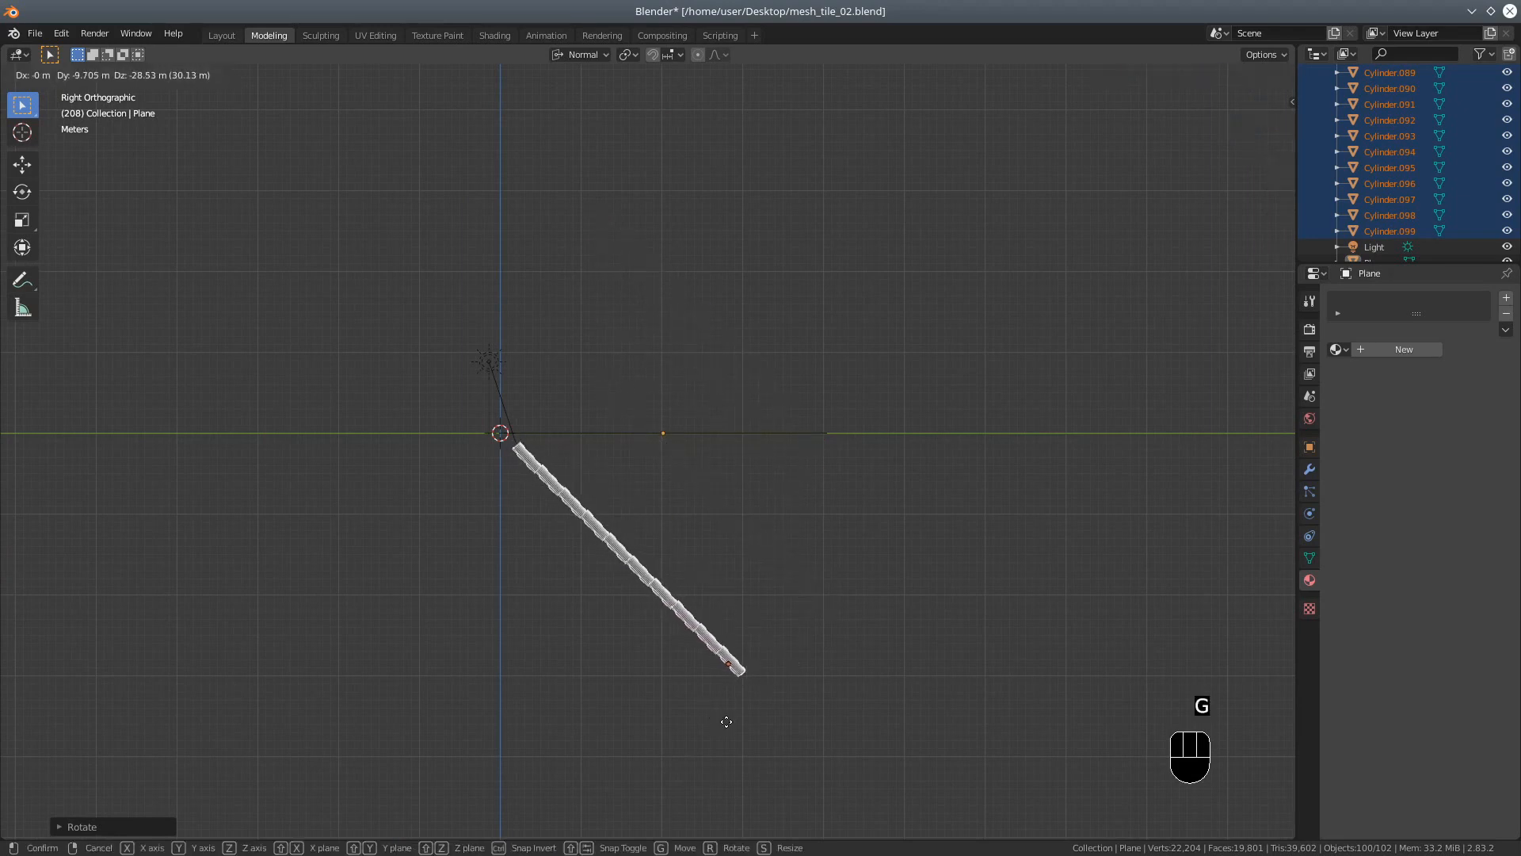
pyautogui.click(720, 720)
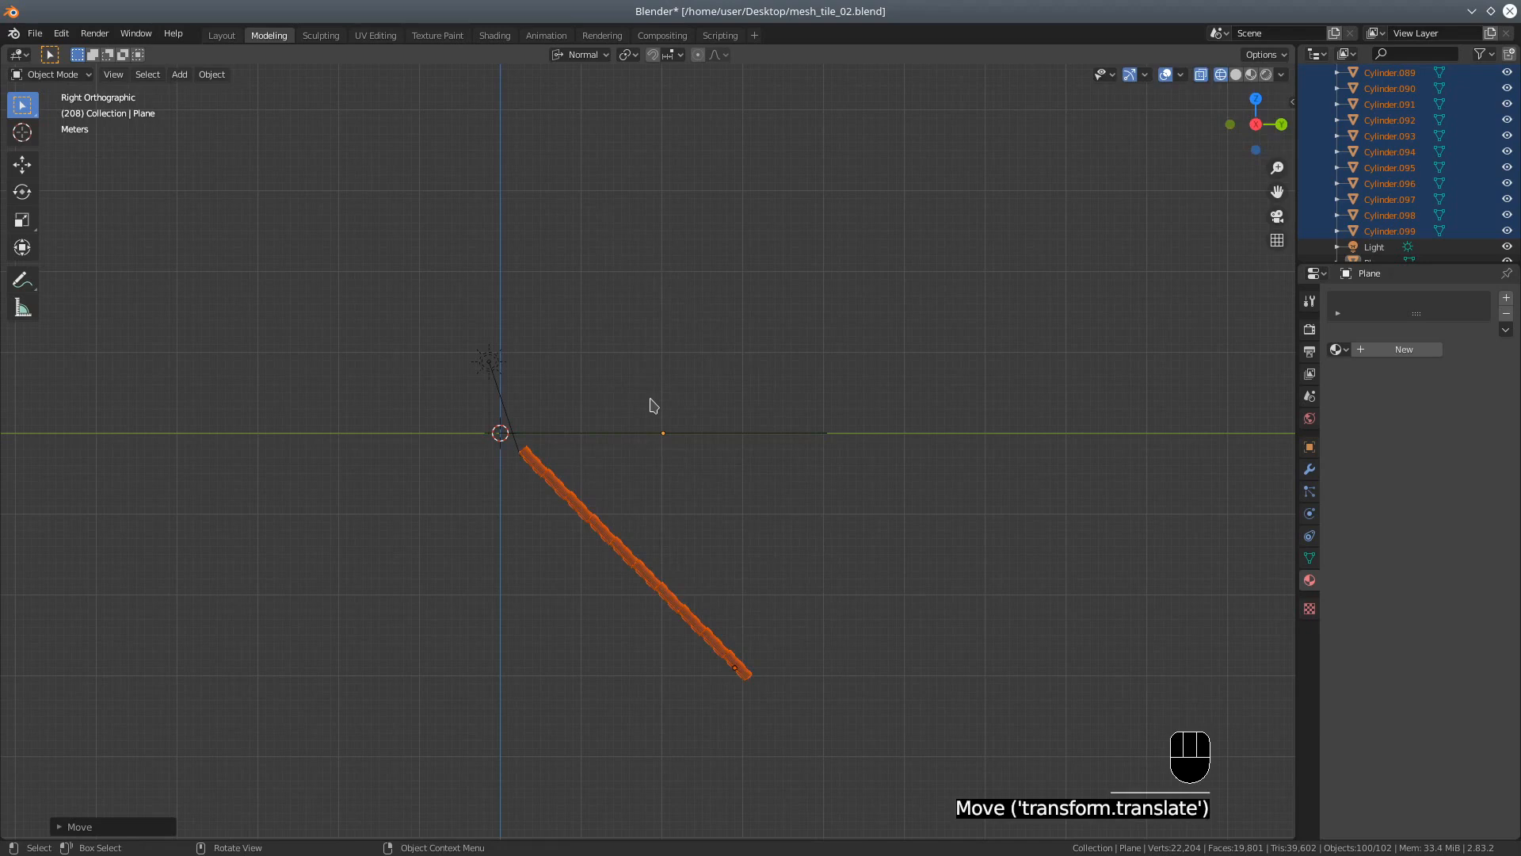
# Step: Scale the plane along Y to about 0.7 in the top view and move it about 3.6 m down to cover the tiles' footprint
pyautogui.press('KP_1')
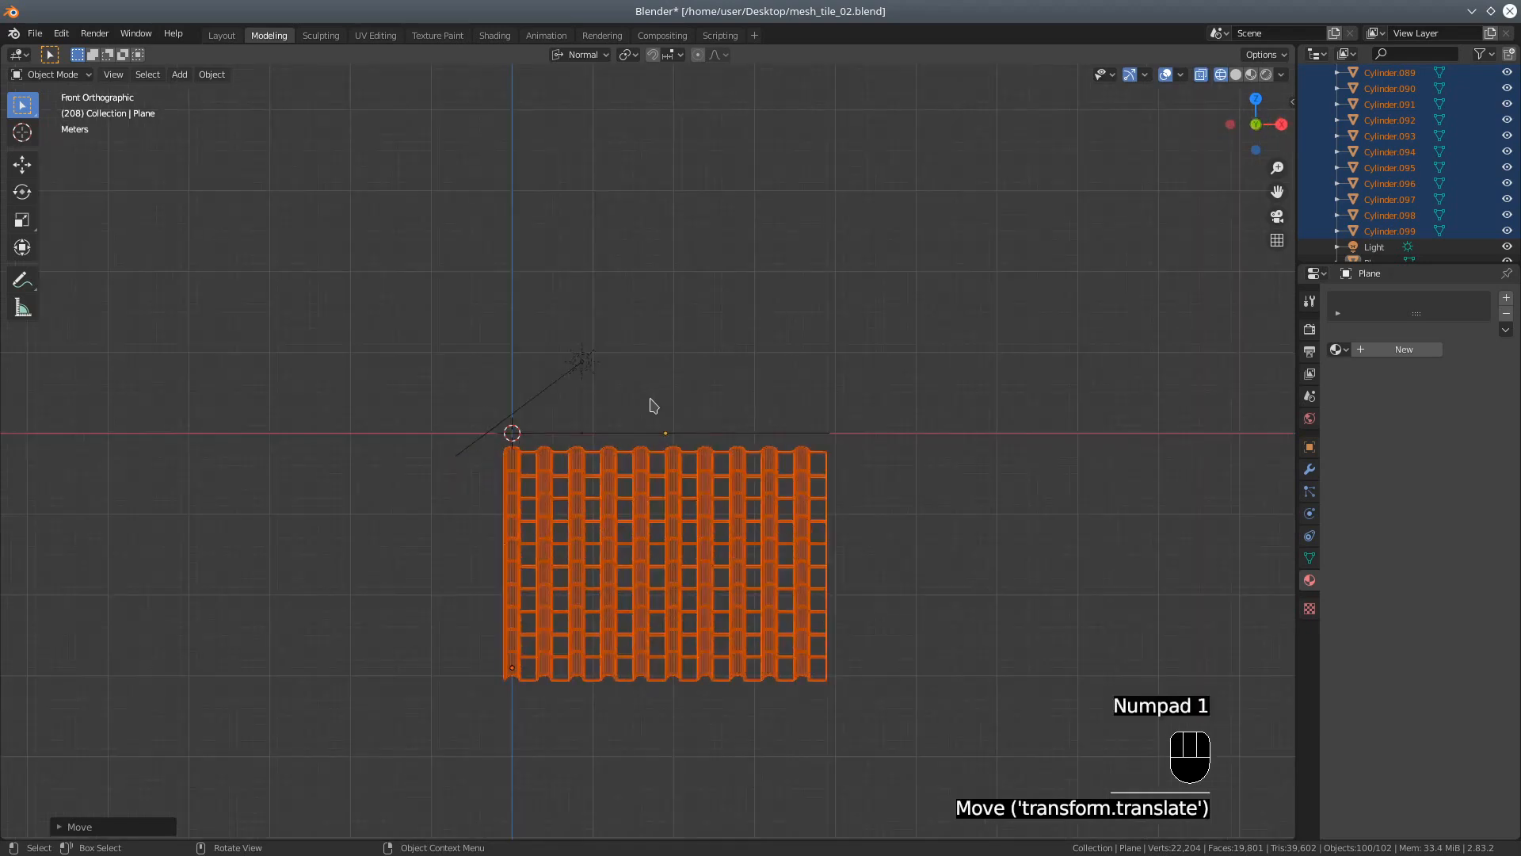
pyautogui.press('KP_7')
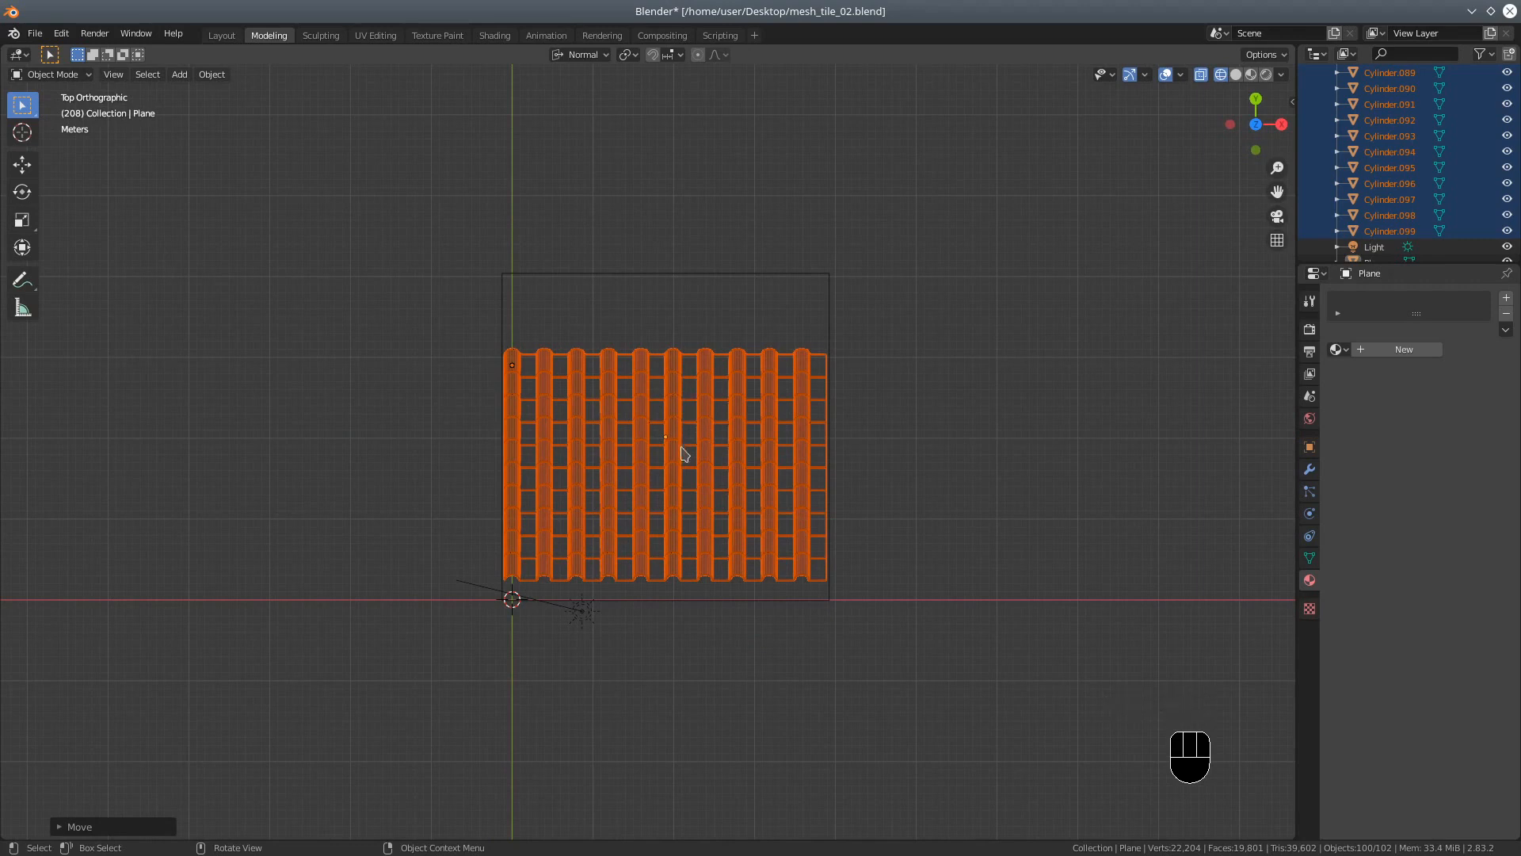
pyautogui.scroll(3, 678, 486)
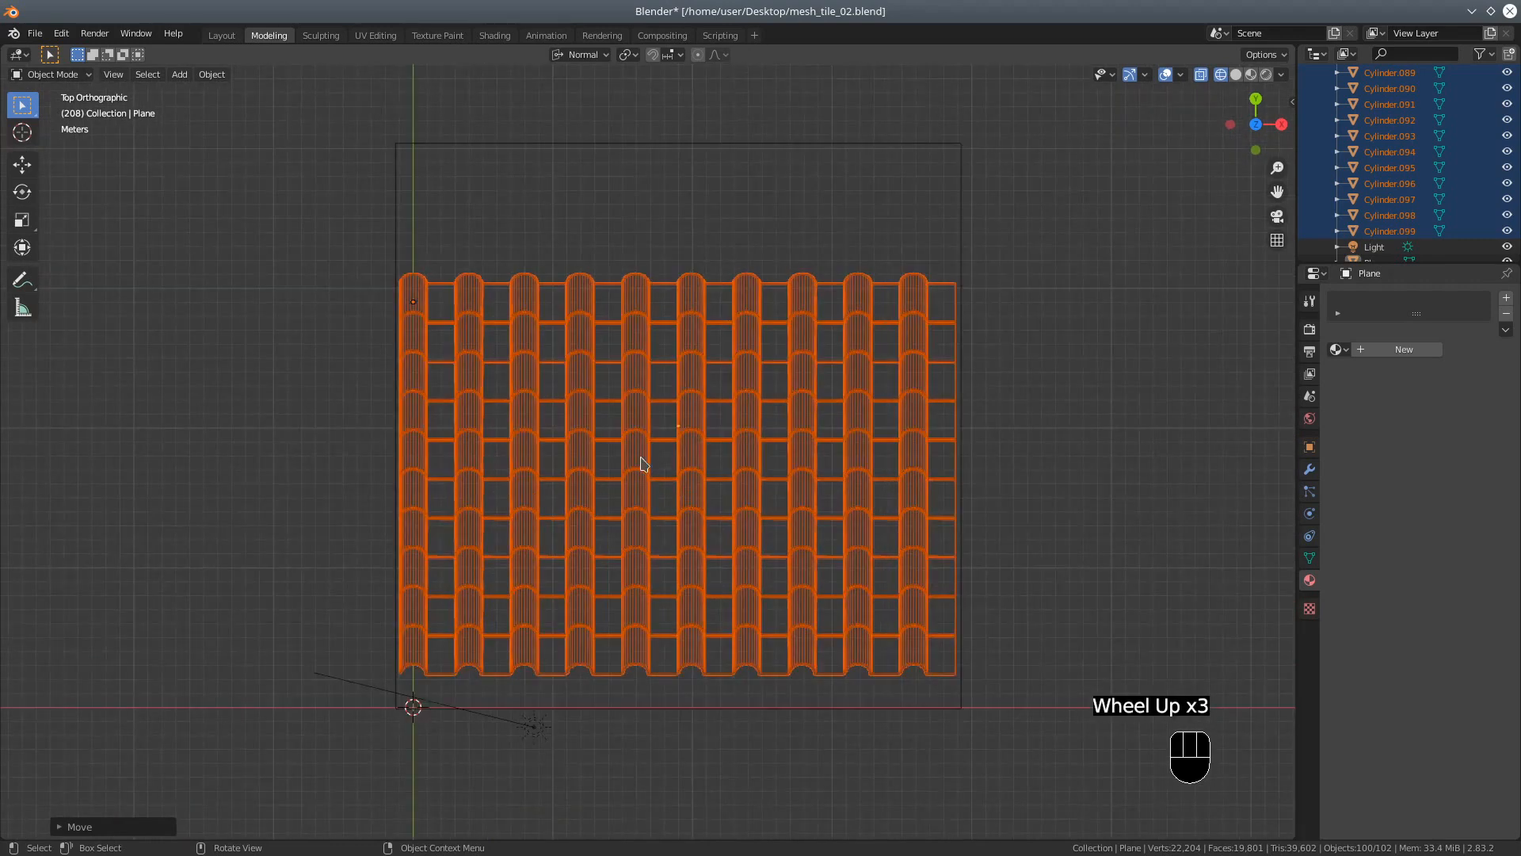
pyautogui.click(656, 156)
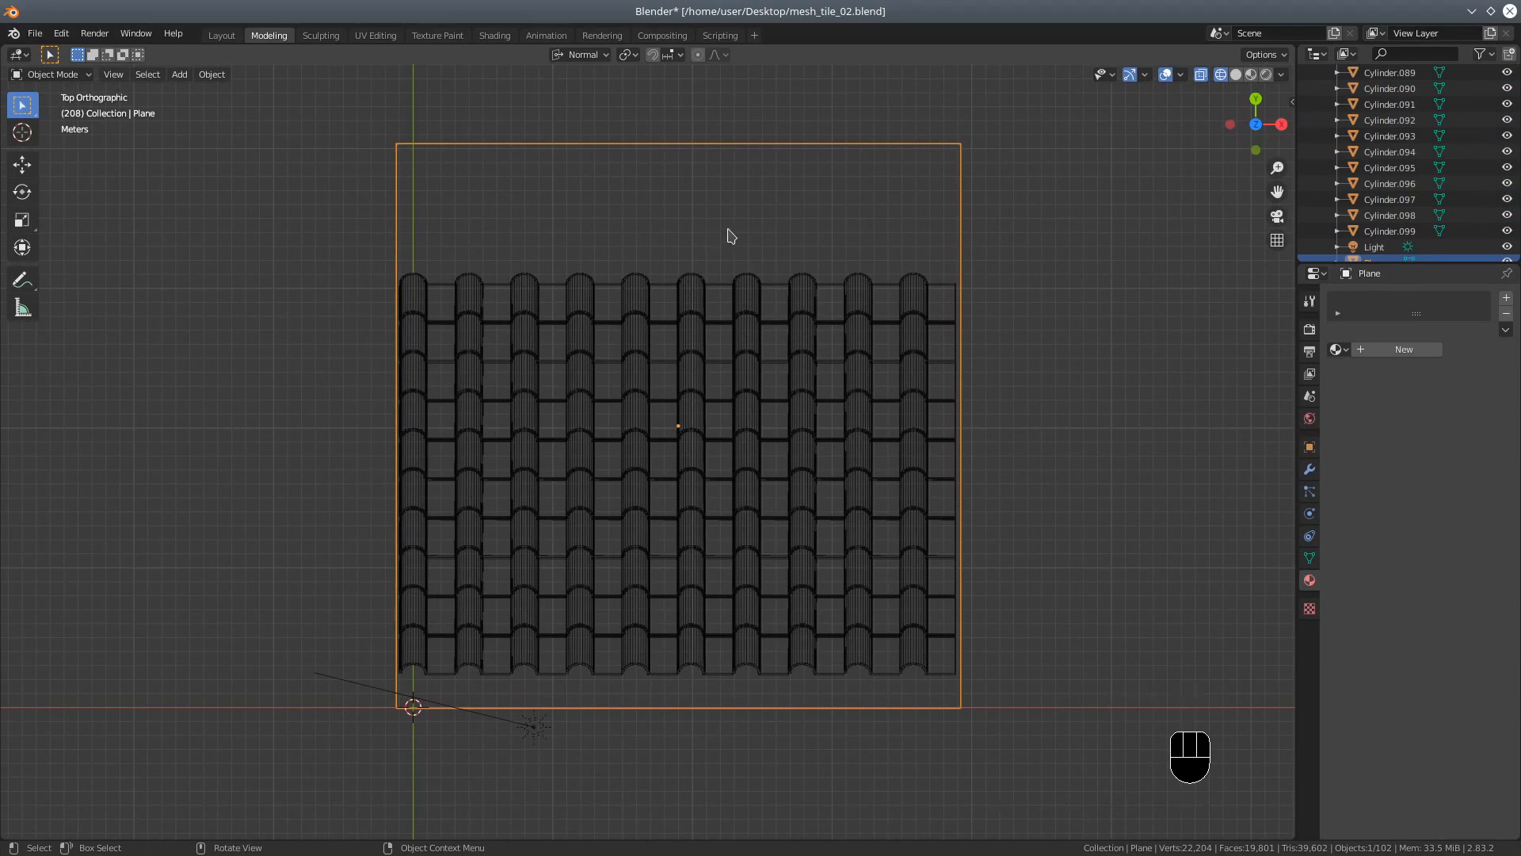
pyautogui.press('s')
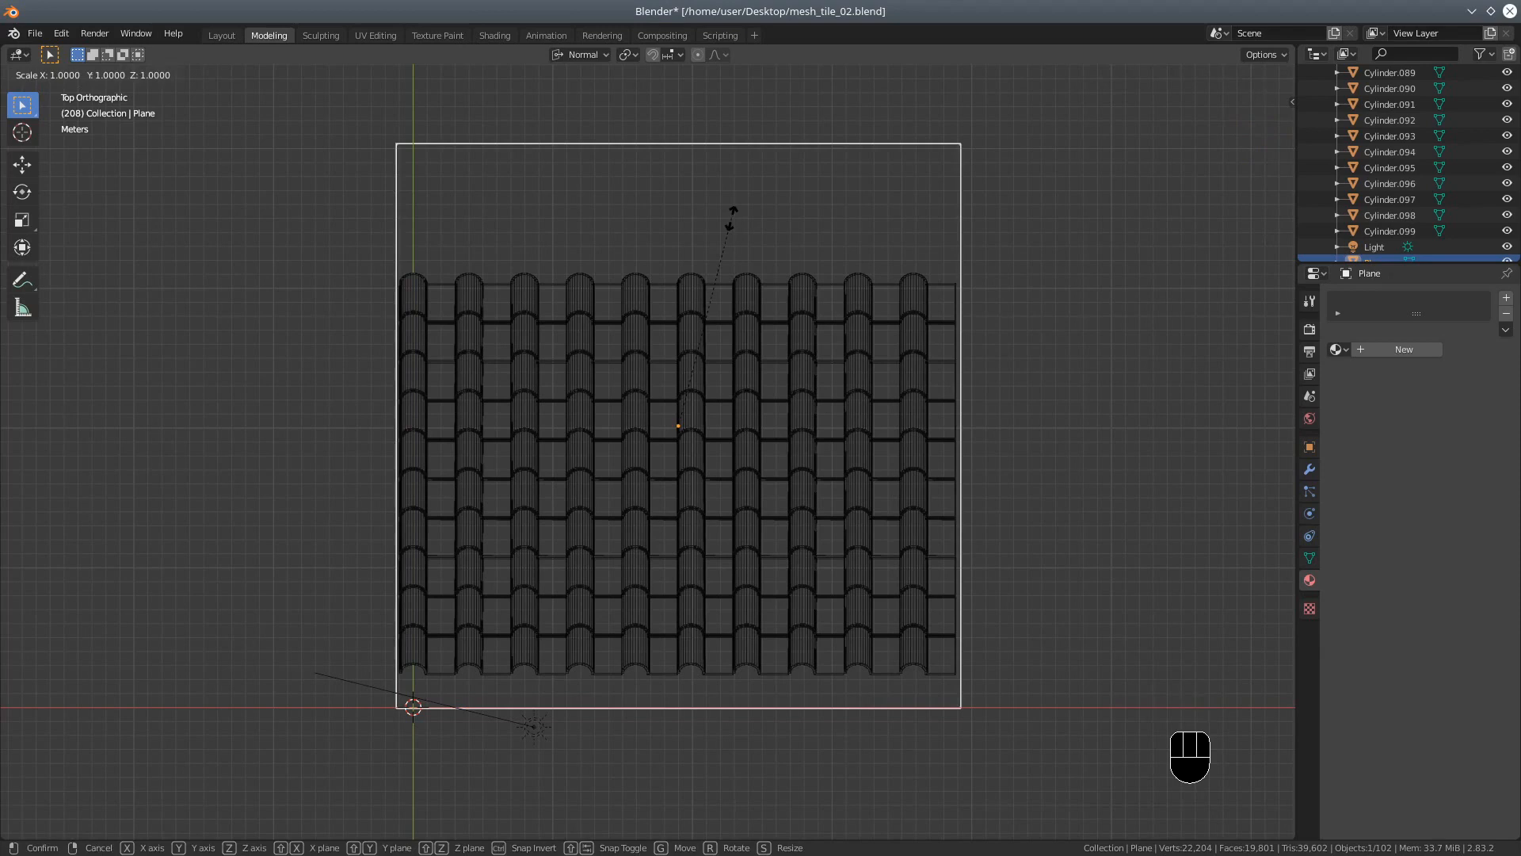
pyautogui.press('y')
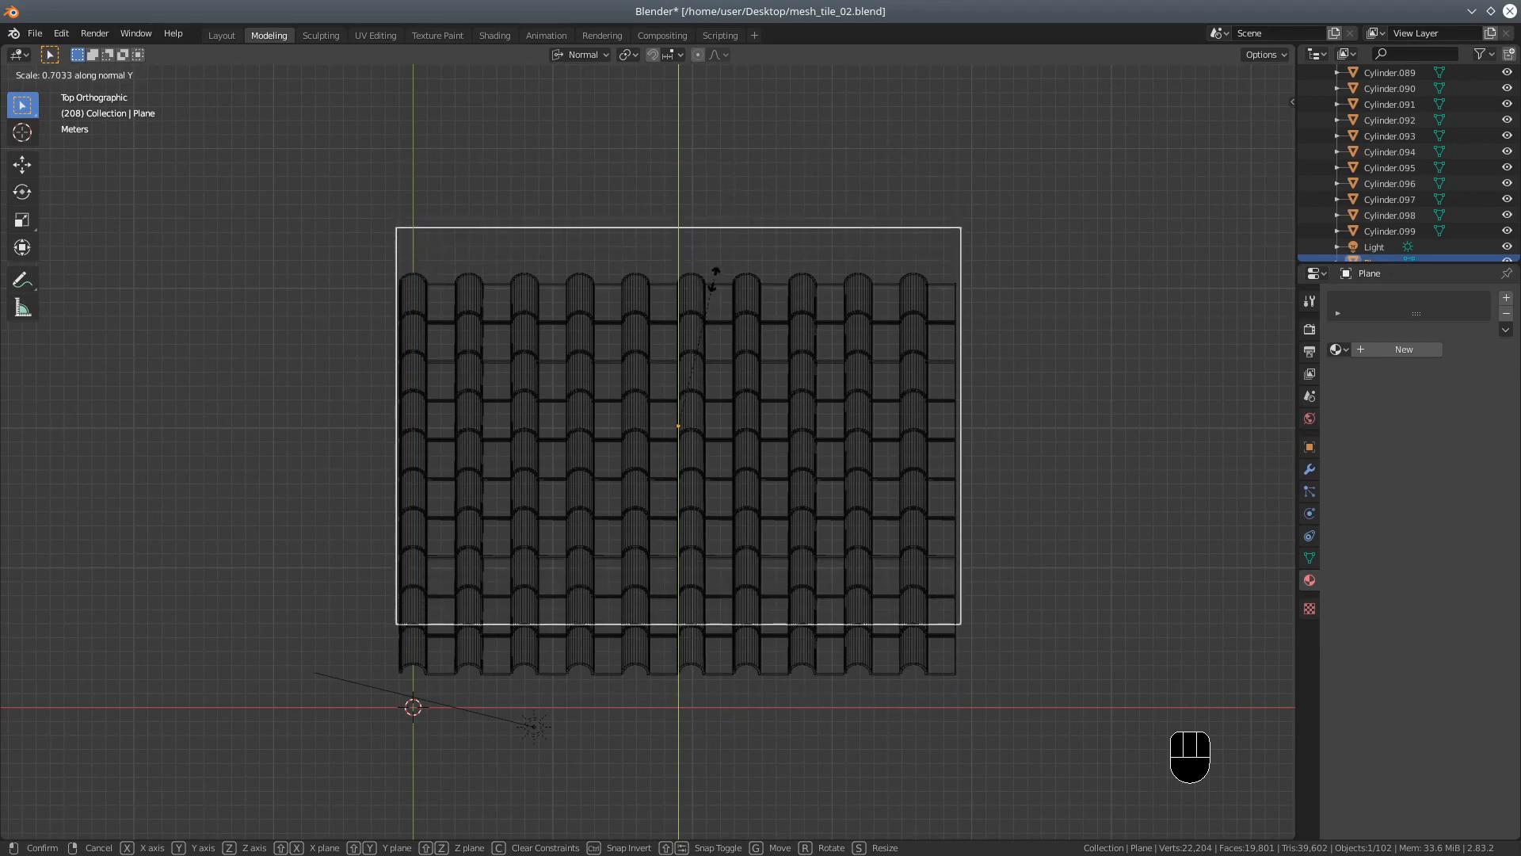
pyautogui.click(717, 281)
pyautogui.press('g')
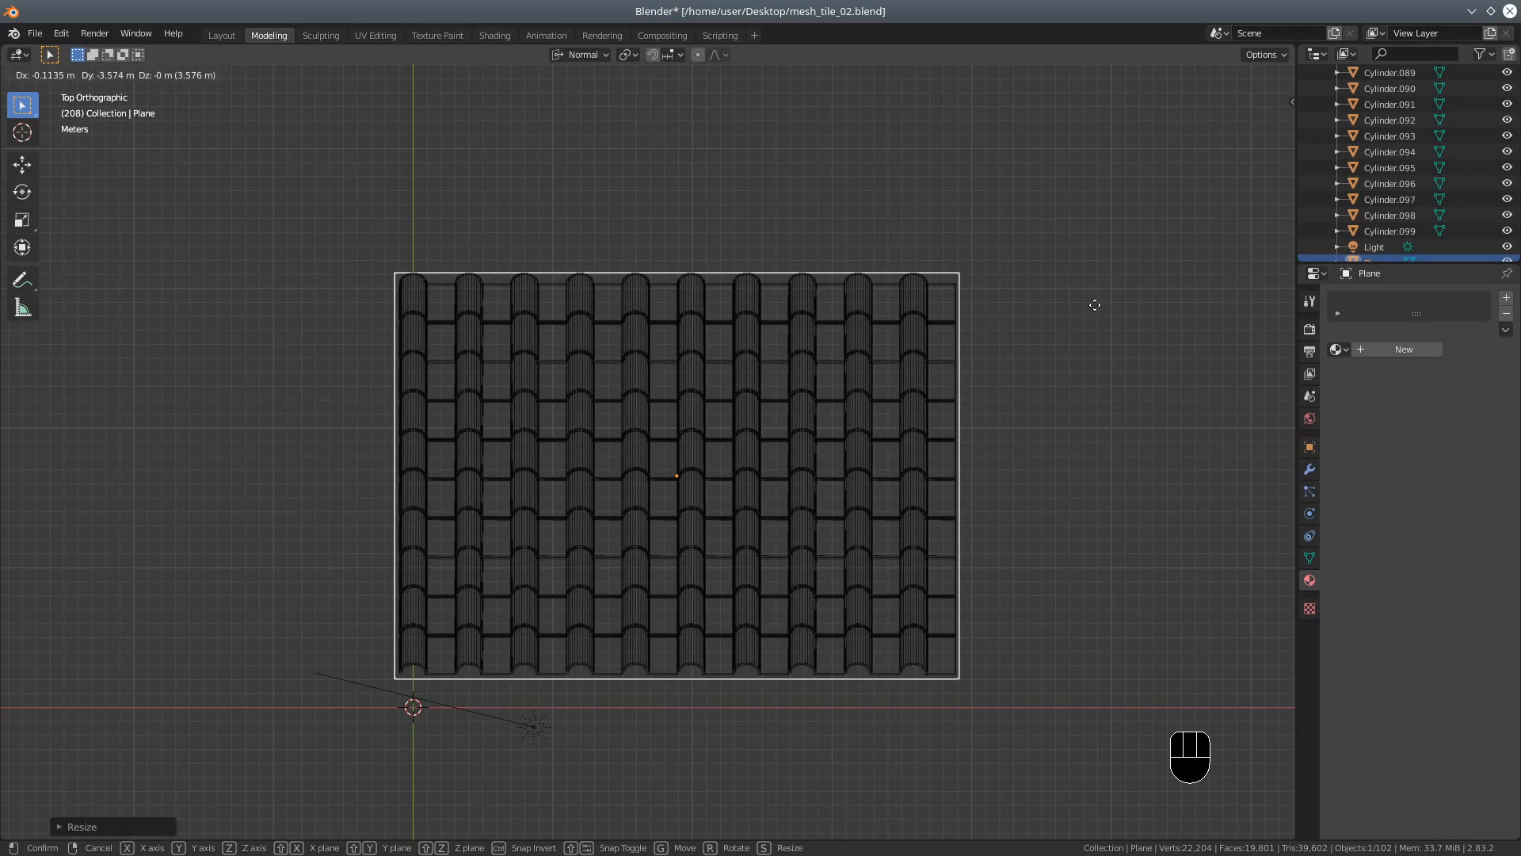
pyautogui.click(1094, 304)
# Step: Delete the sun light from the scene
pyautogui.moveTo(727, 422); pyautogui.dragTo(916, 275, button='middle')
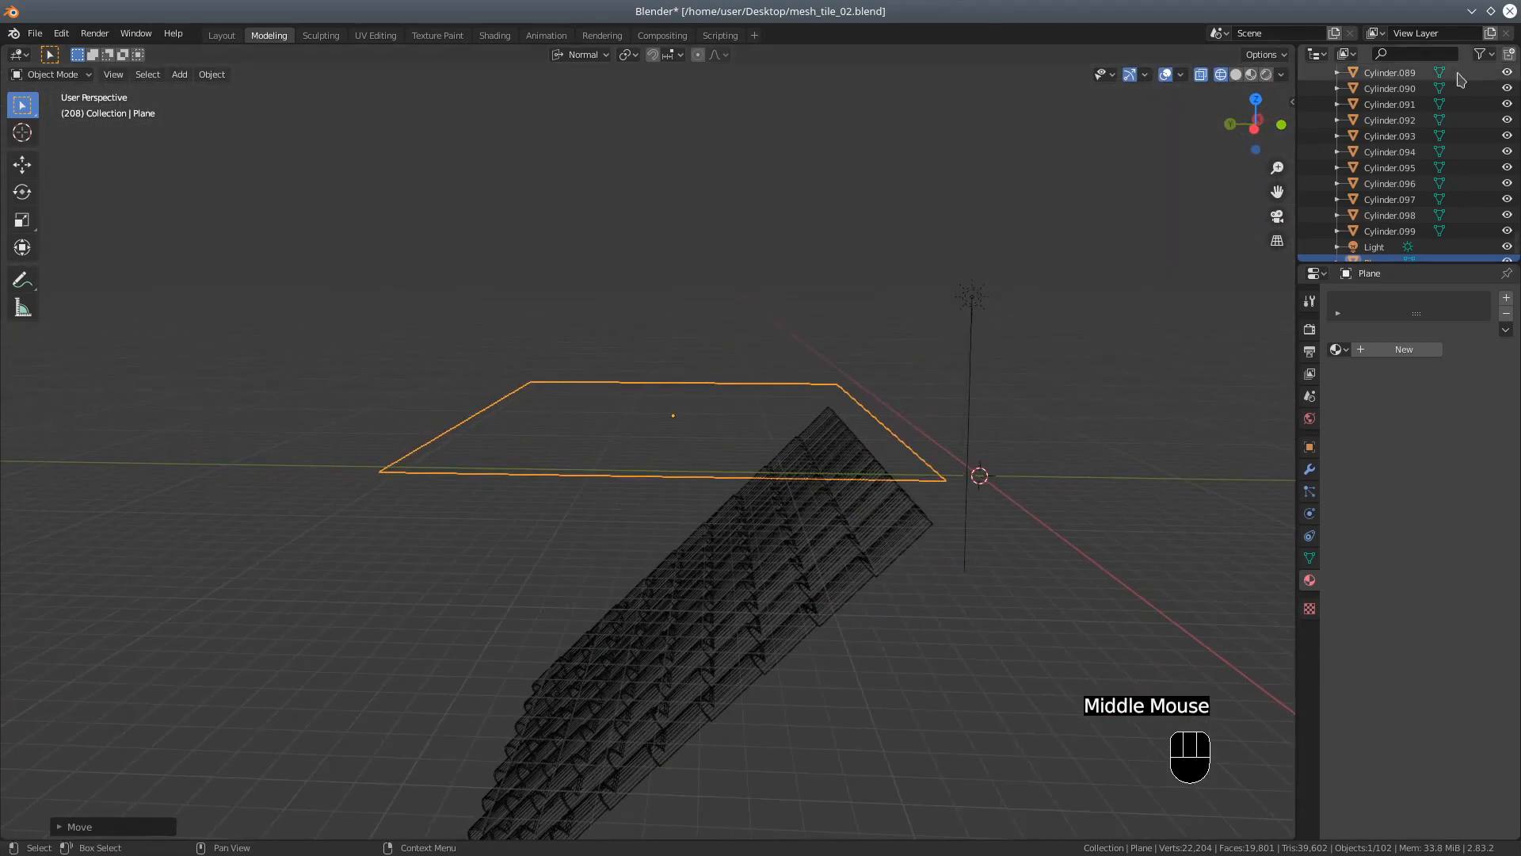
pyautogui.scroll(-3, 1402, 214)
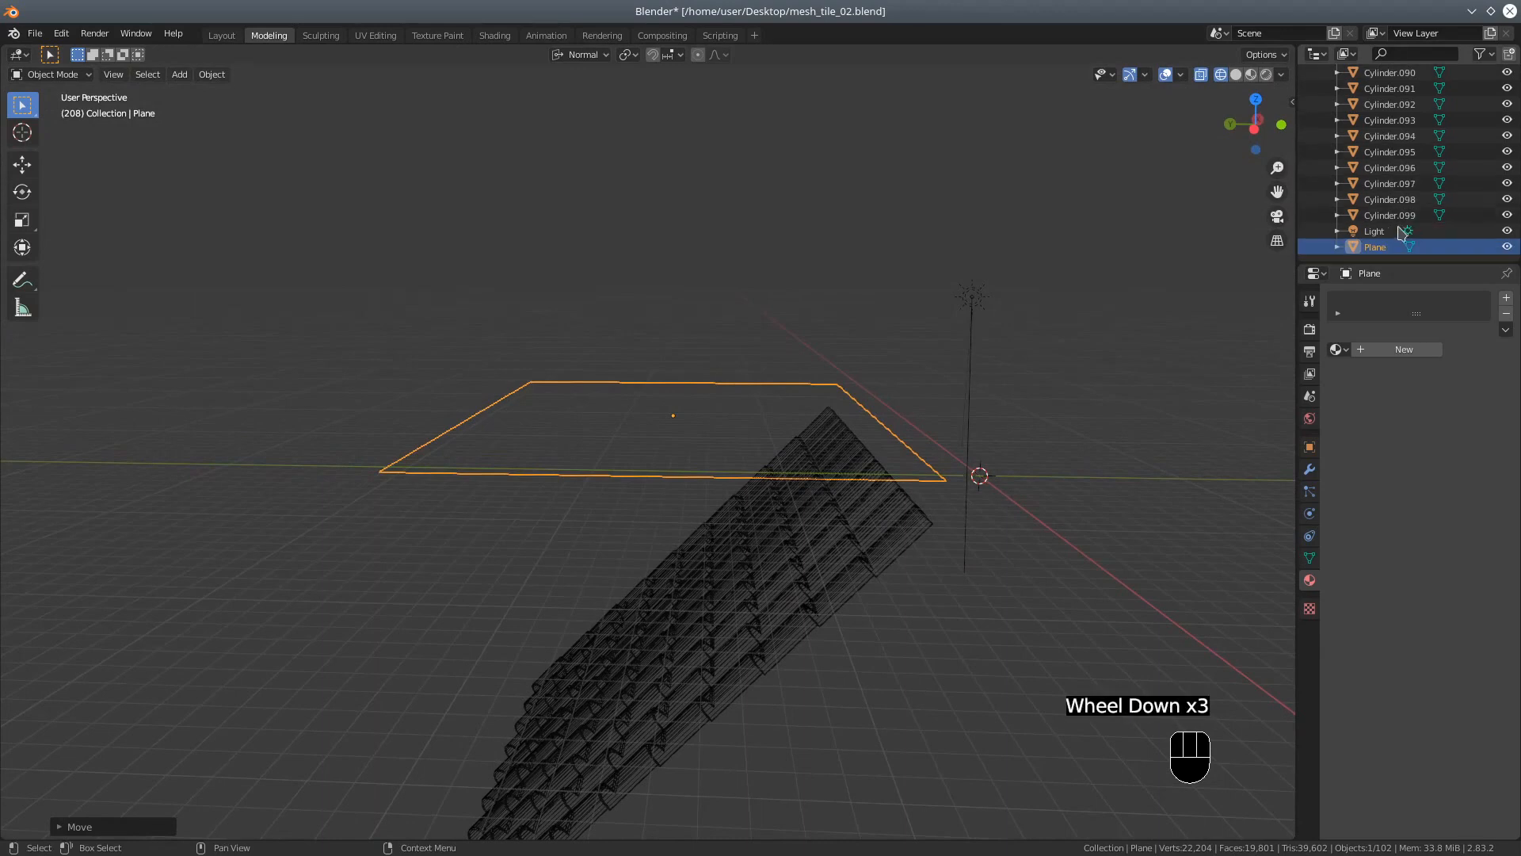
pyautogui.click(973, 301)
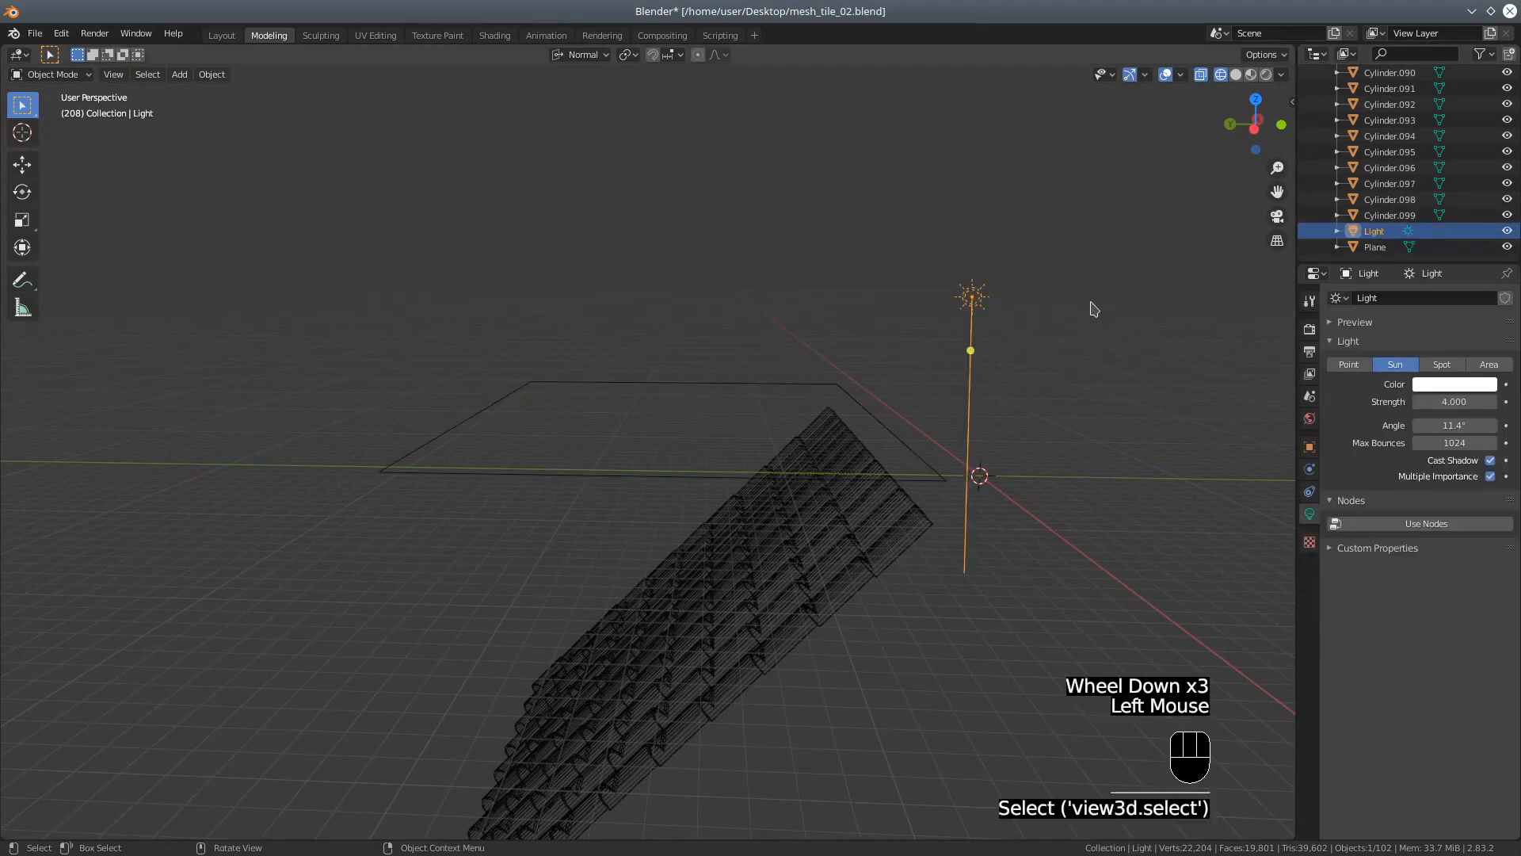
pyautogui.press('Delete')
# Step: Delete the hidden camera listed in the scene collection
pyautogui.scroll(15, 1393, 184)
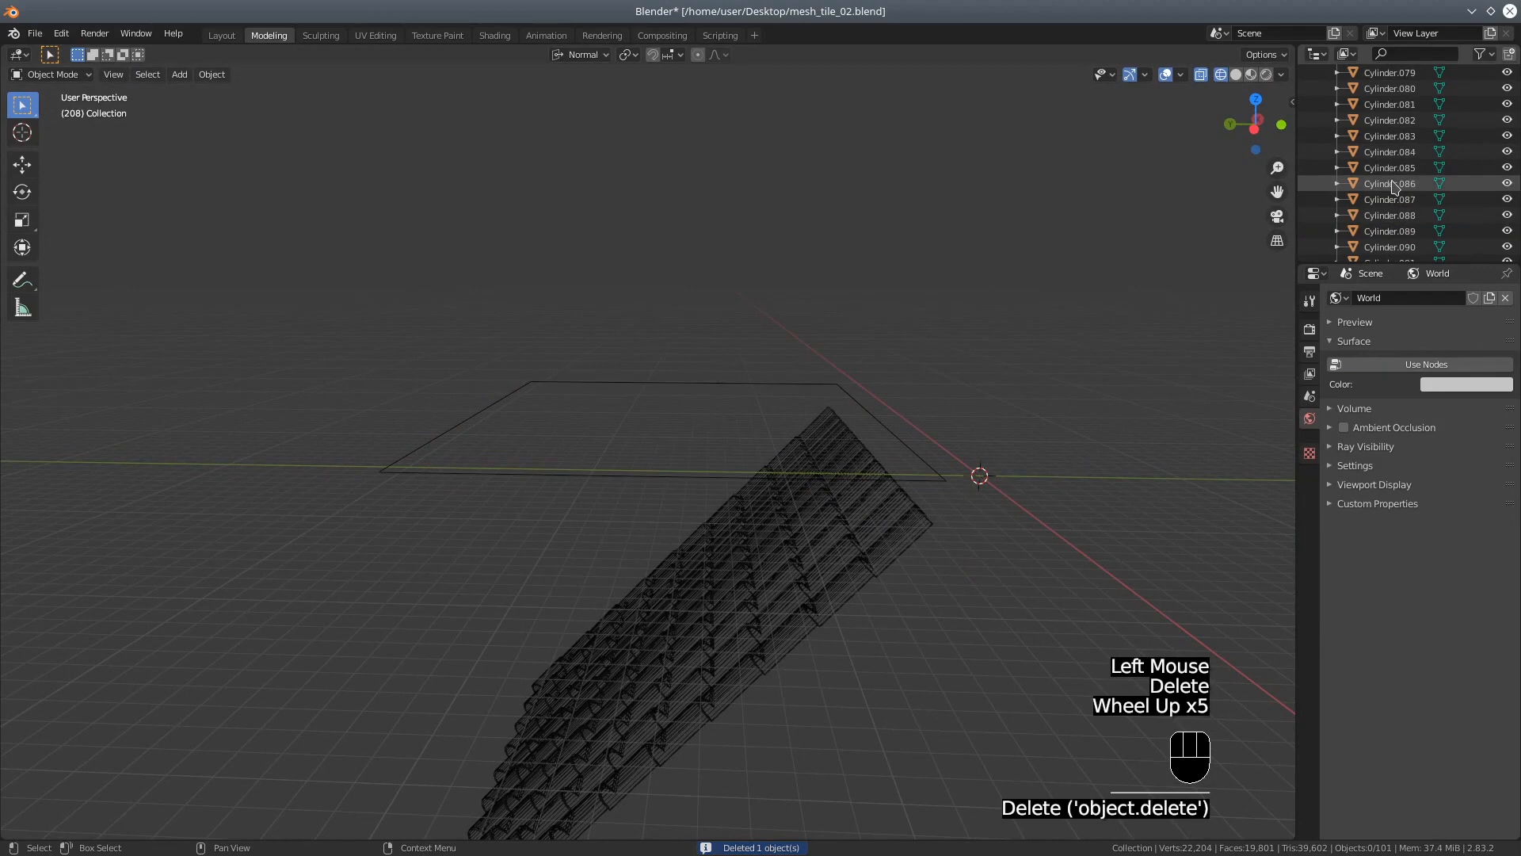
pyautogui.scroll(6, 1392, 184)
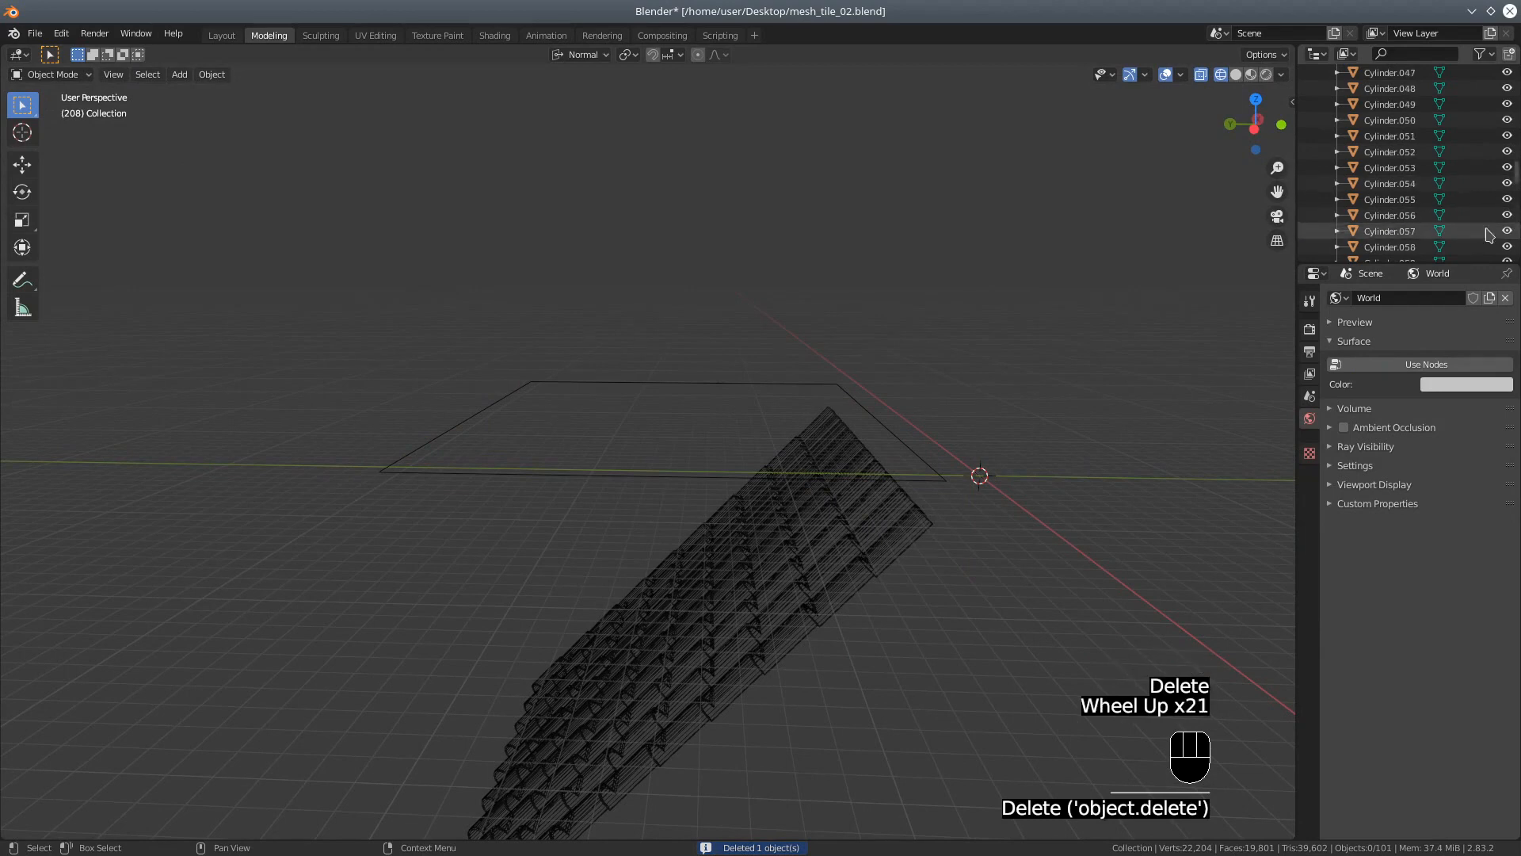
pyautogui.click(1517, 153)
pyautogui.moveTo(1517, 153); pyautogui.dragTo(1516, 79)
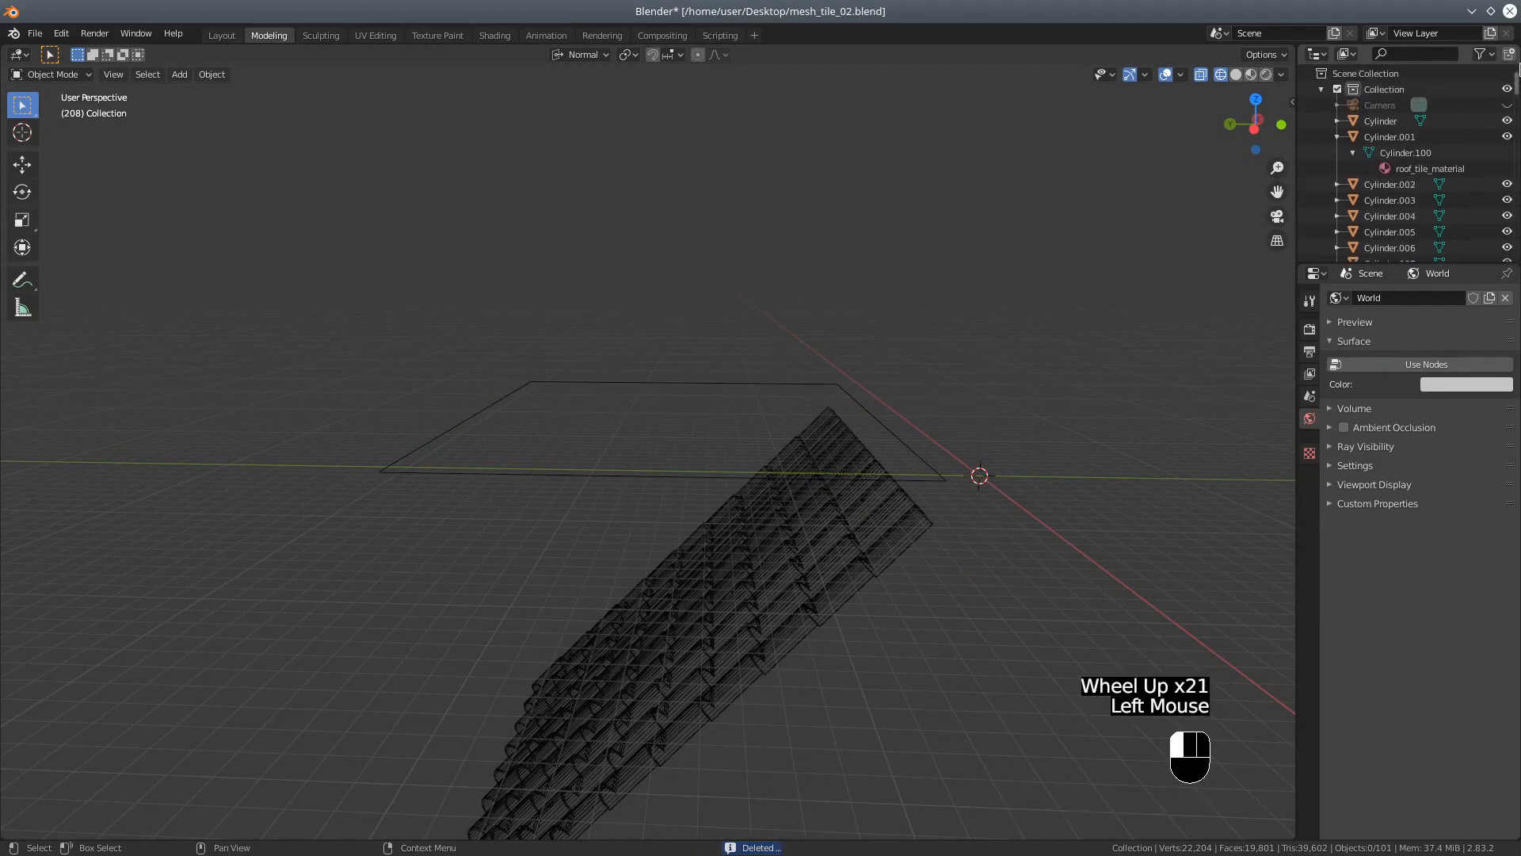
pyautogui.click(1462, 106)
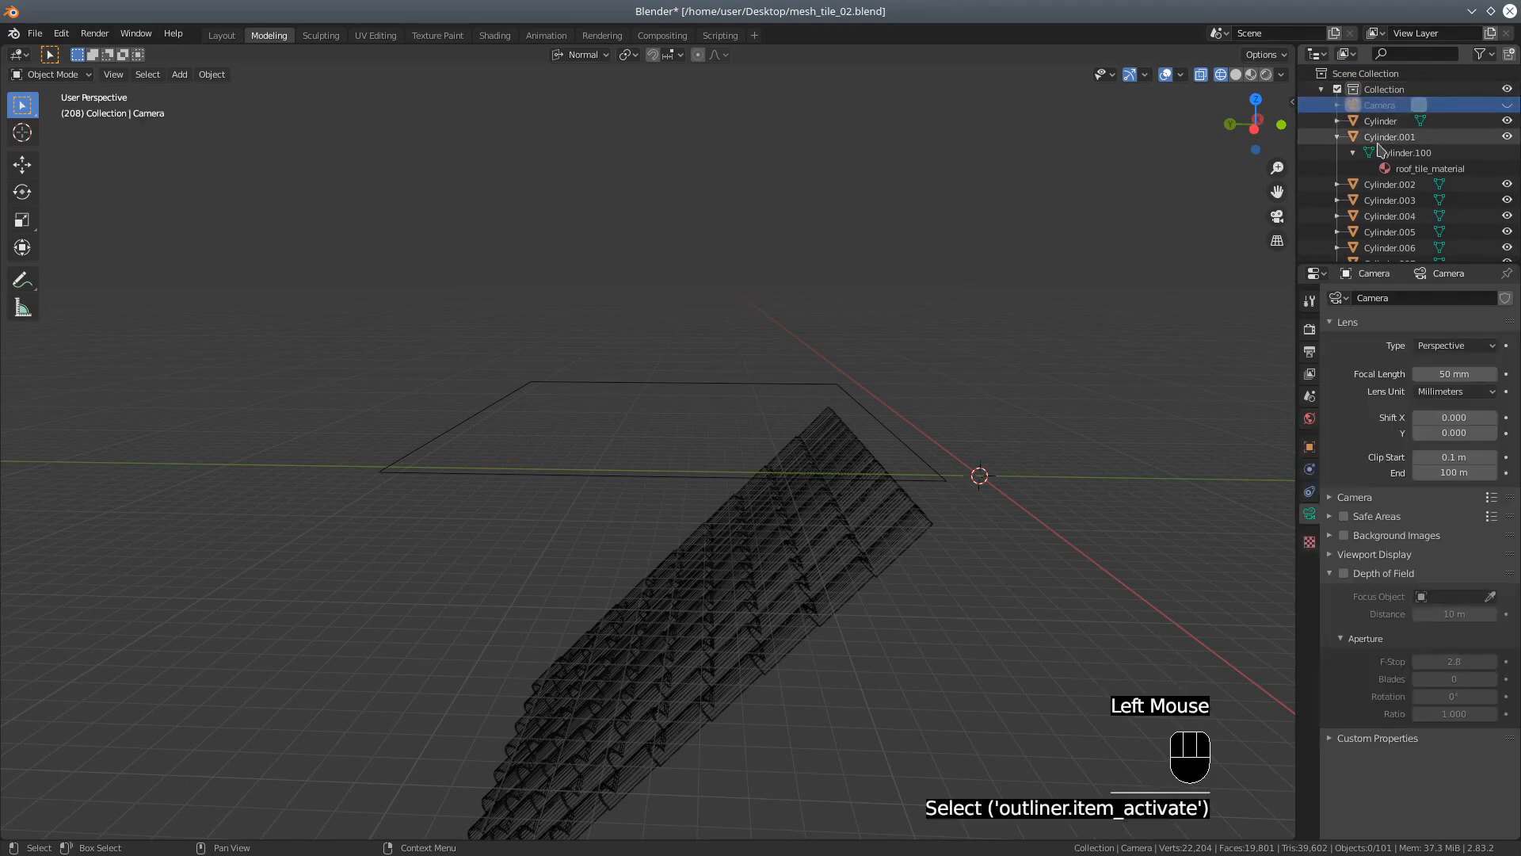
pyautogui.rightClick(1380, 109)
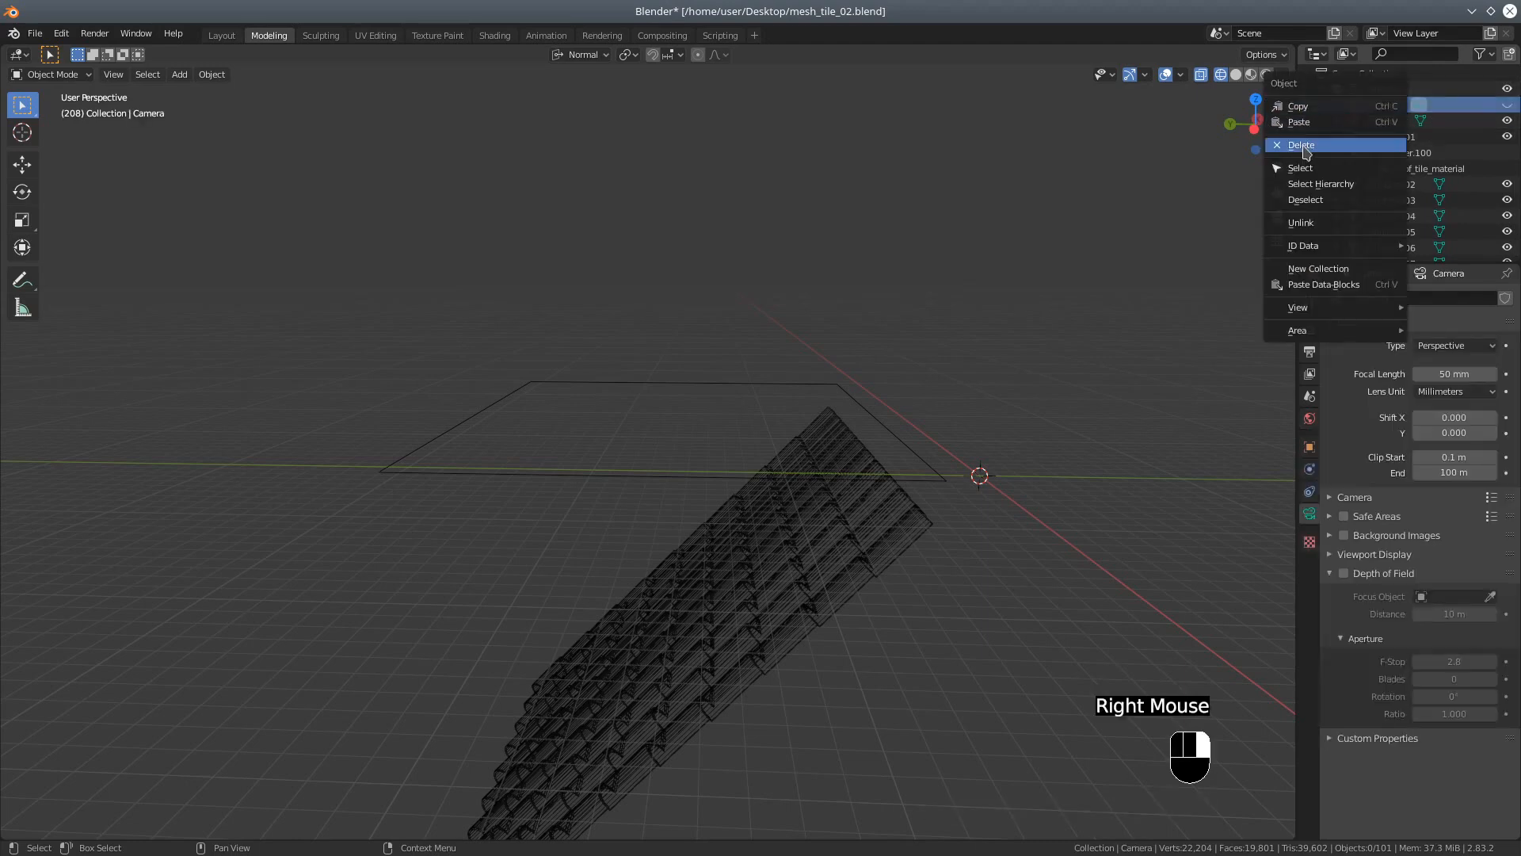
pyautogui.click(1315, 150)
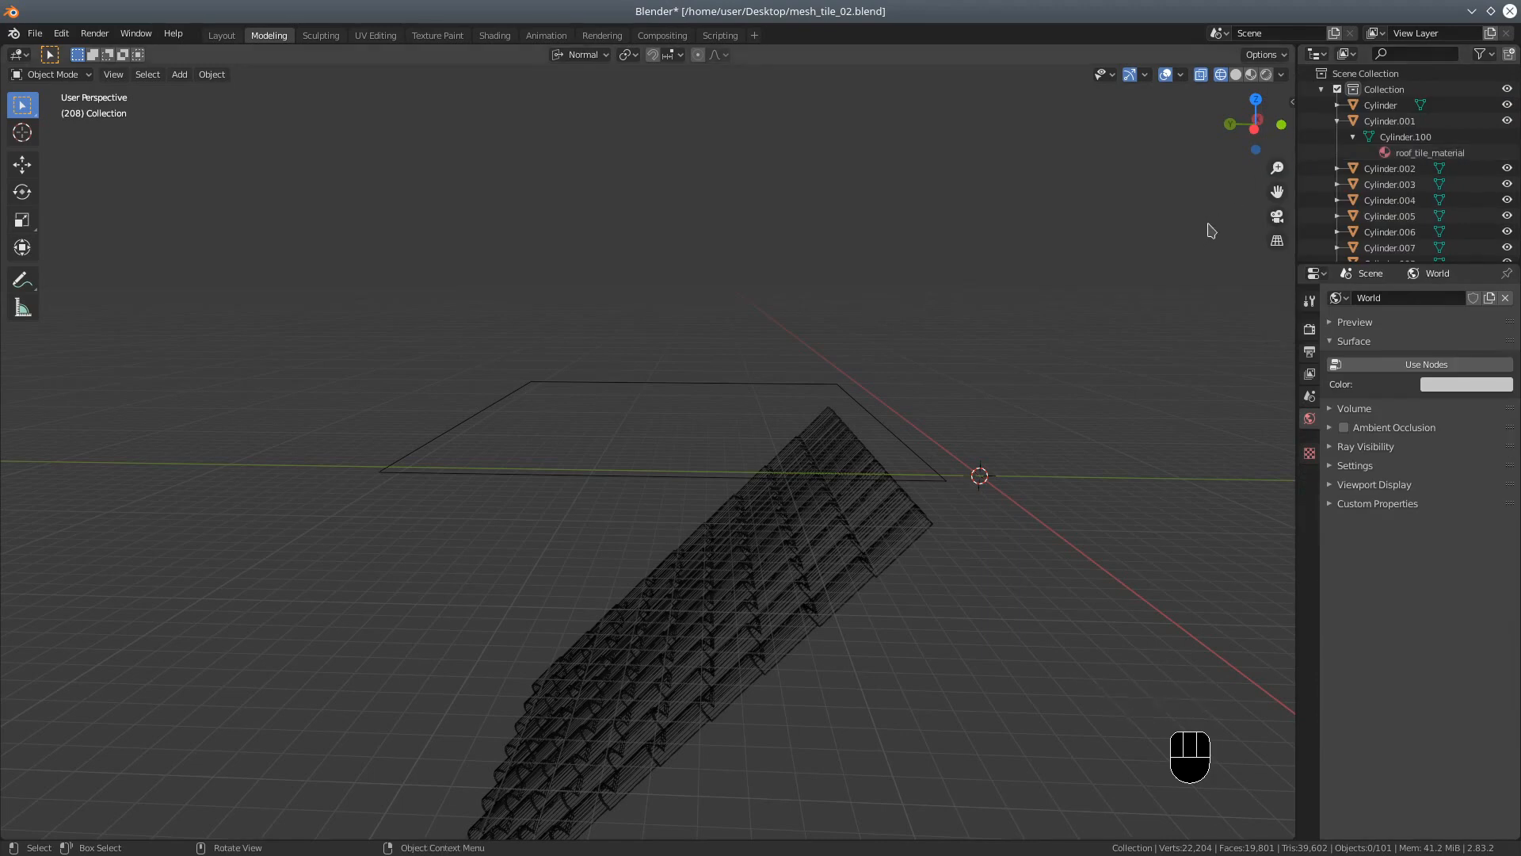
# Step: Create a new material on the plane and name it baked
pyautogui.click(941, 480)
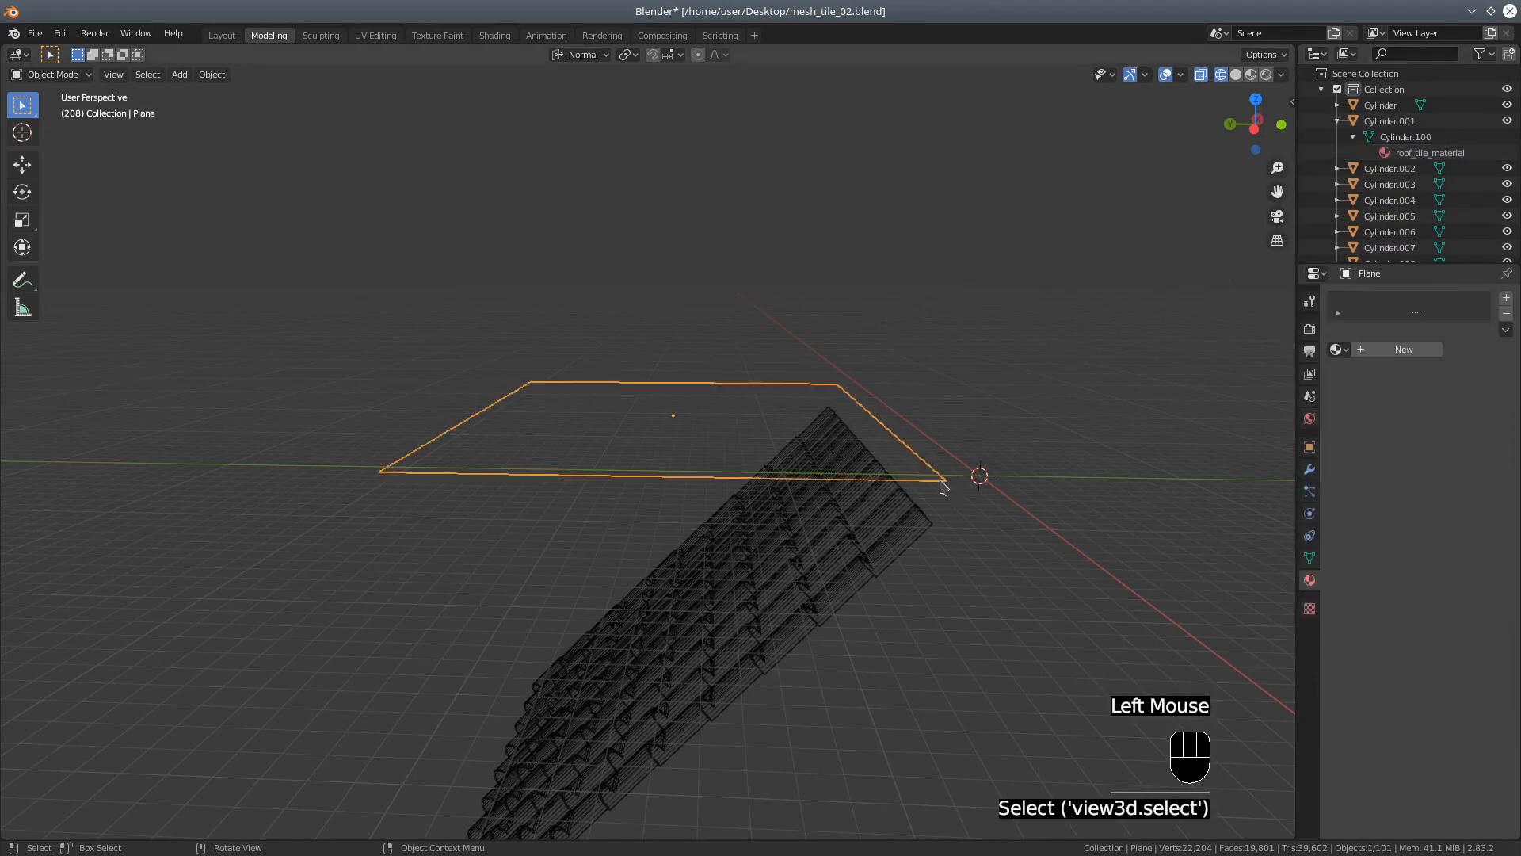
pyautogui.scroll(-3, 1141, 430)
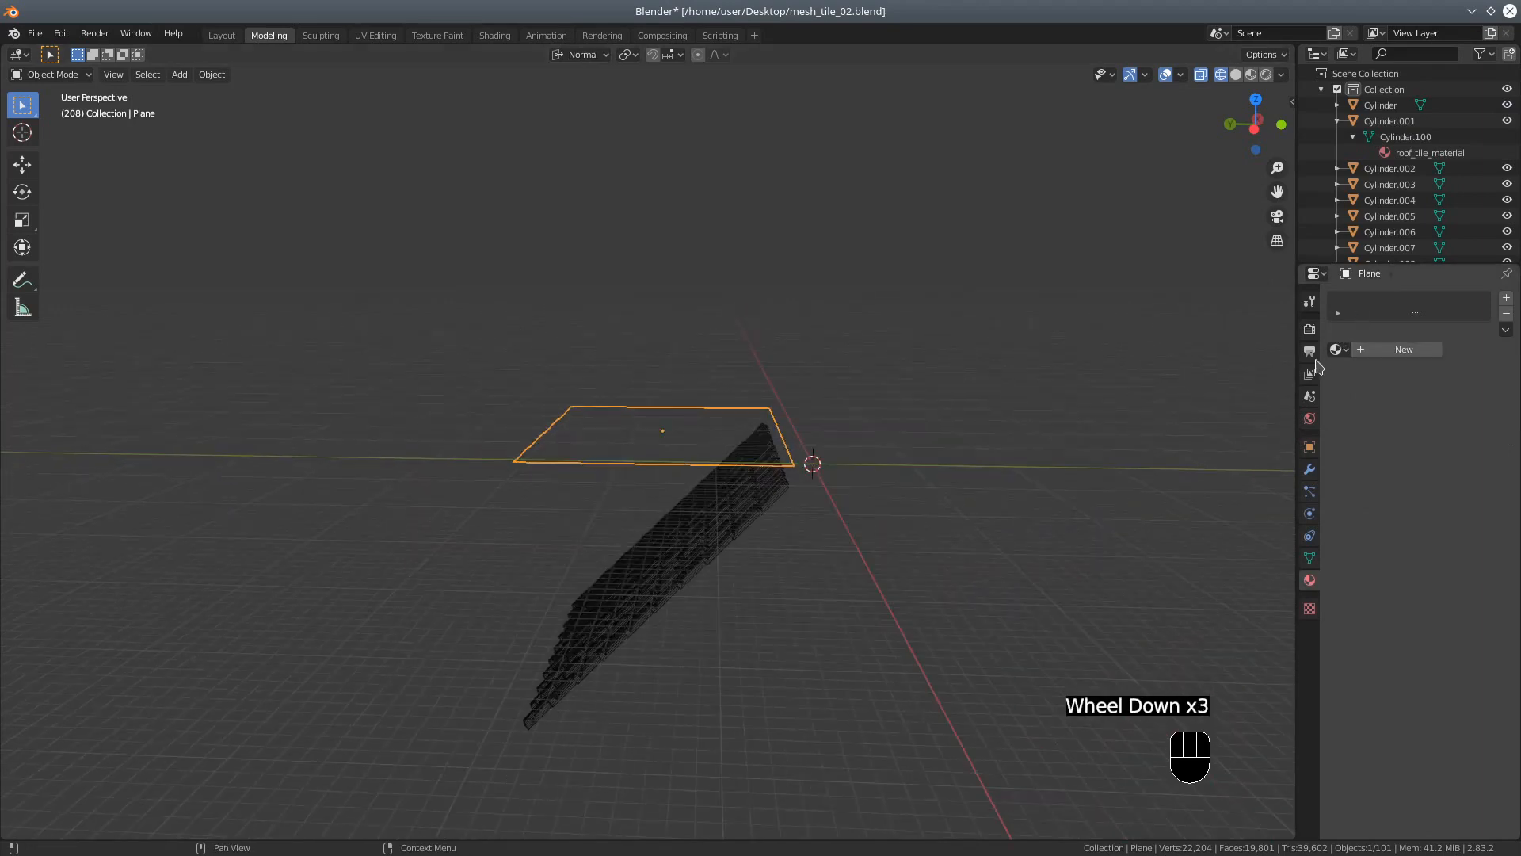
pyautogui.click(1375, 356)
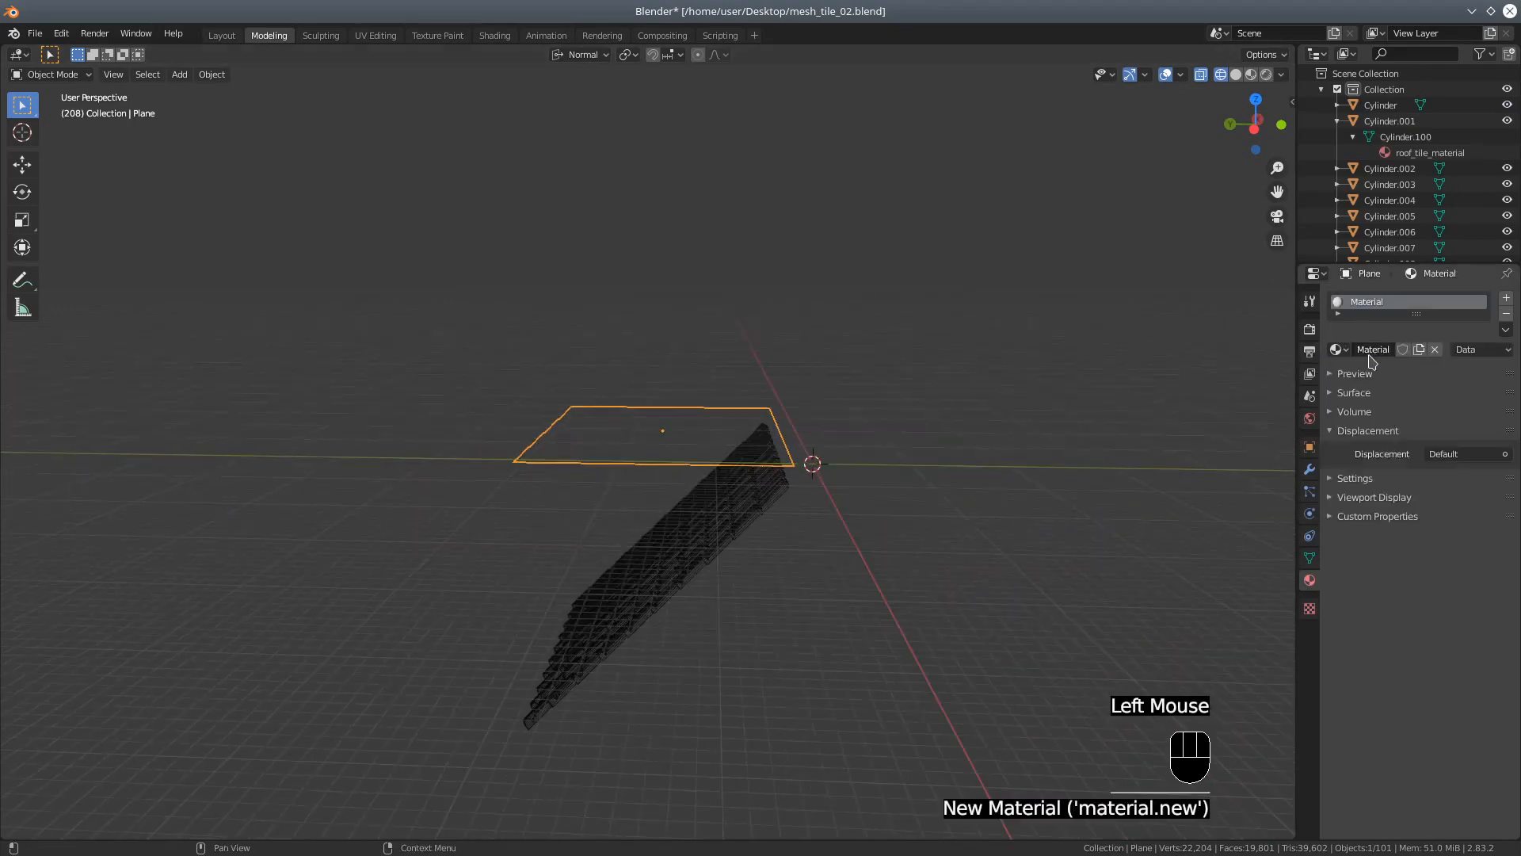
pyautogui.doubleClick(1371, 304)
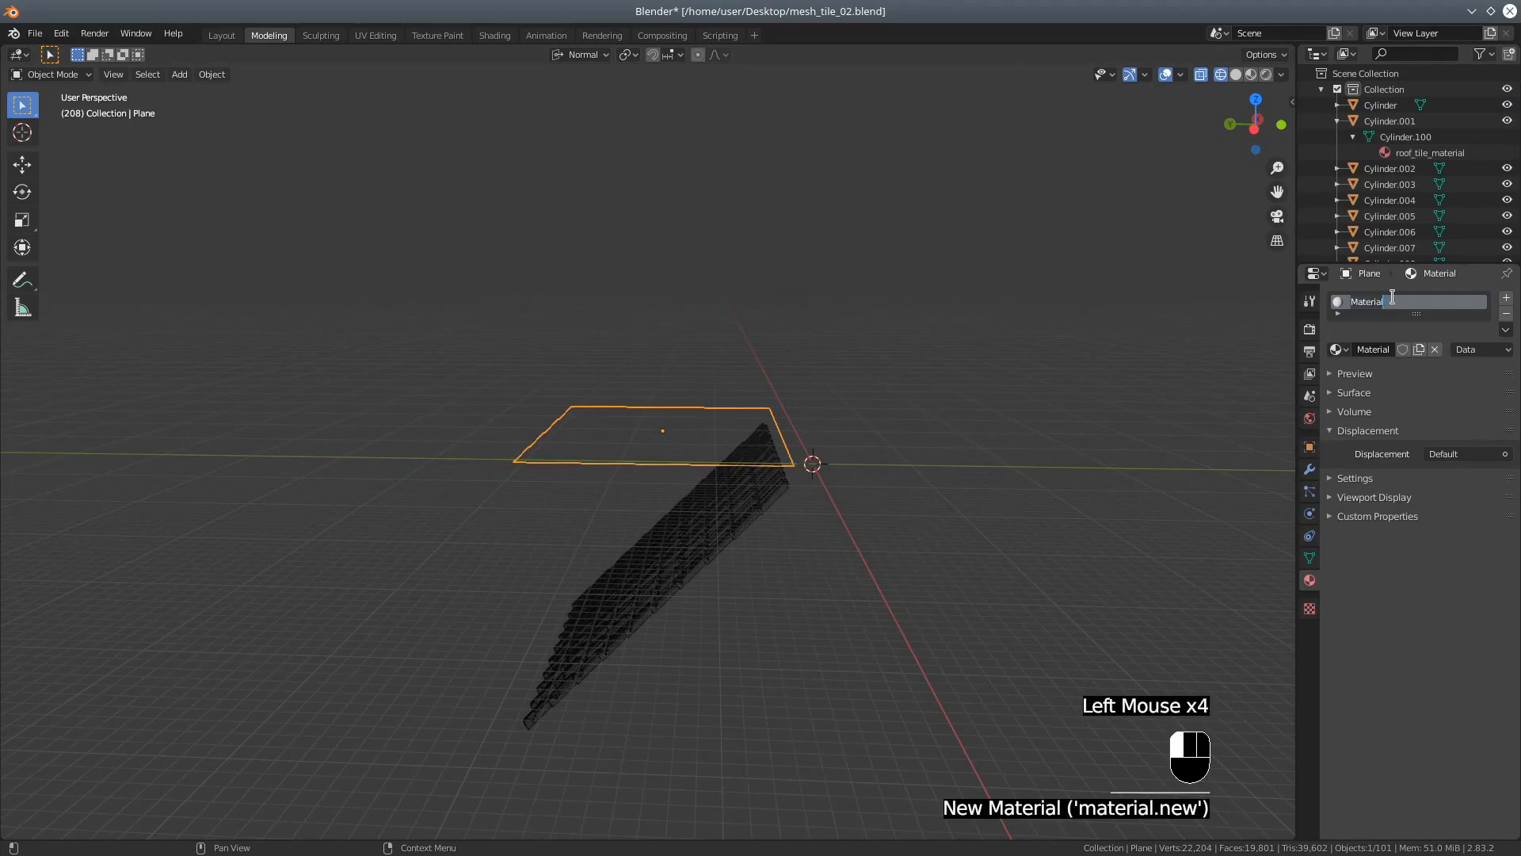
pyautogui.write('ba')
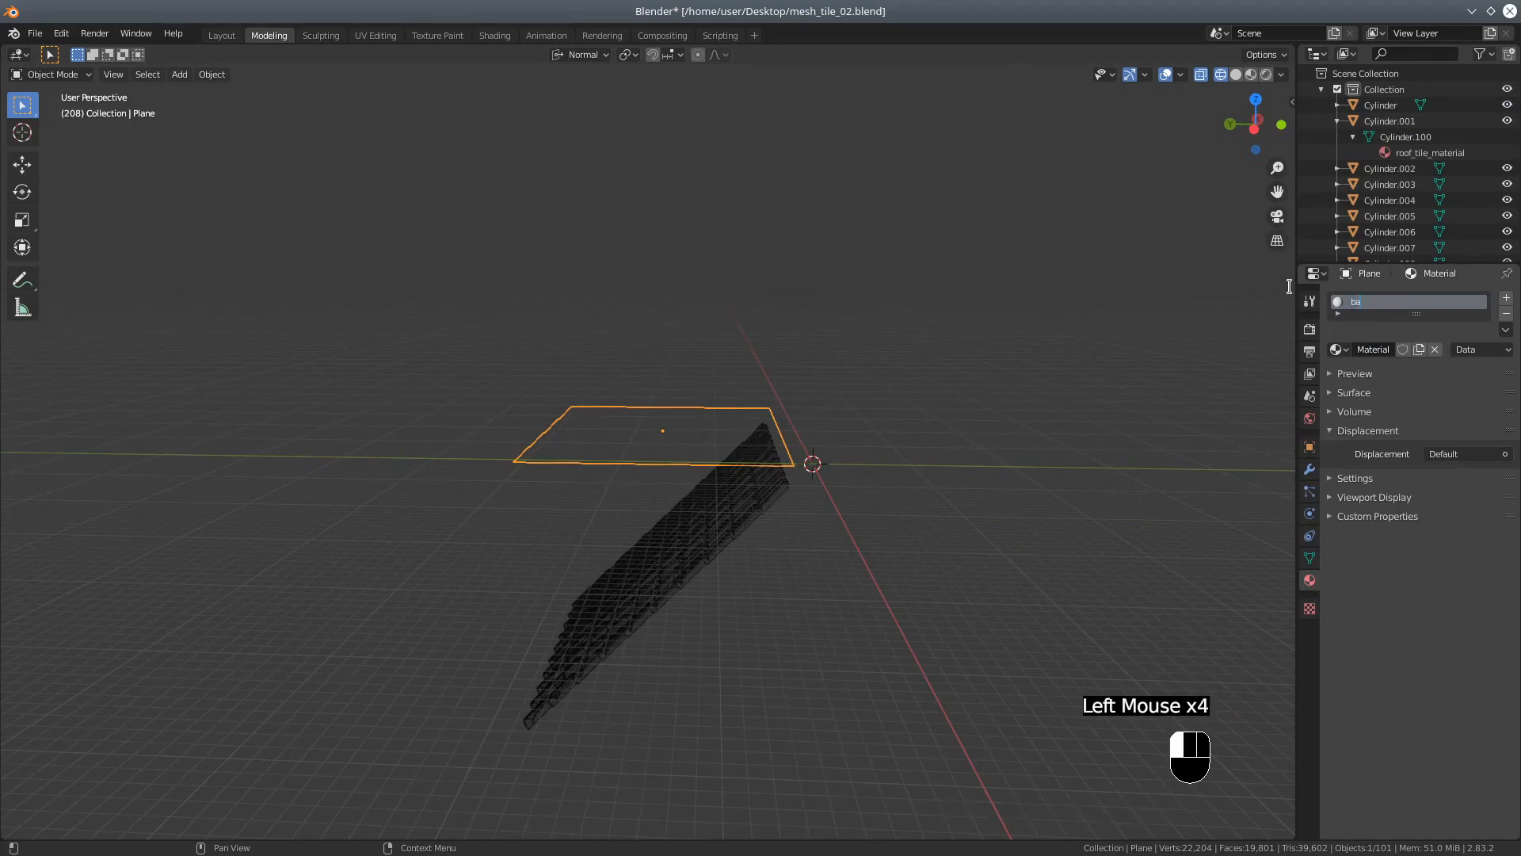
pyautogui.write('ked')
pyautogui.press('Return')
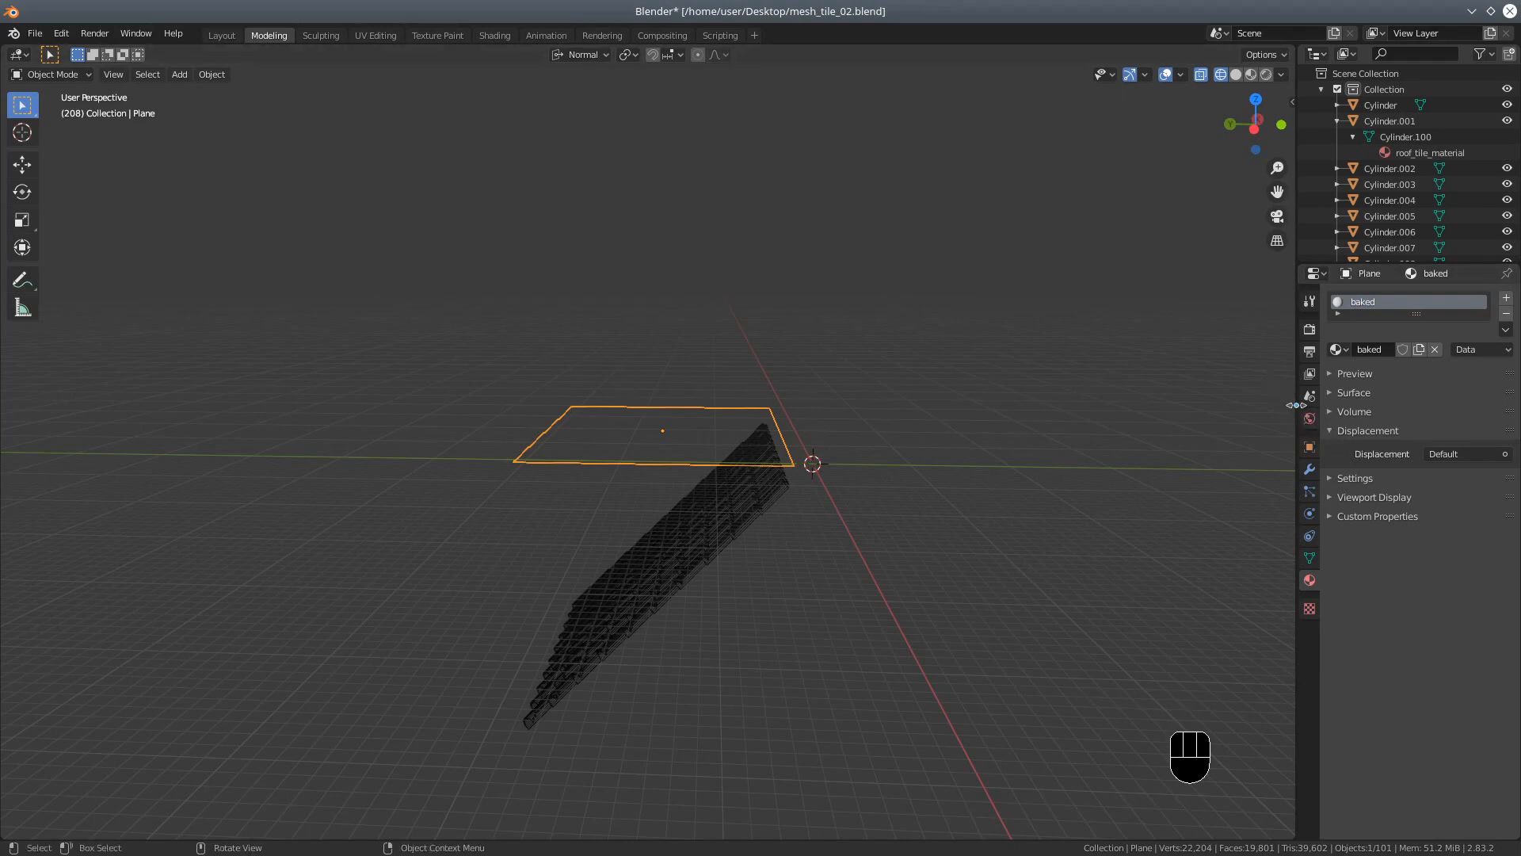
# Step: Switch the properties area to the UV Editor and widen it for image work
pyautogui.click(1316, 273)
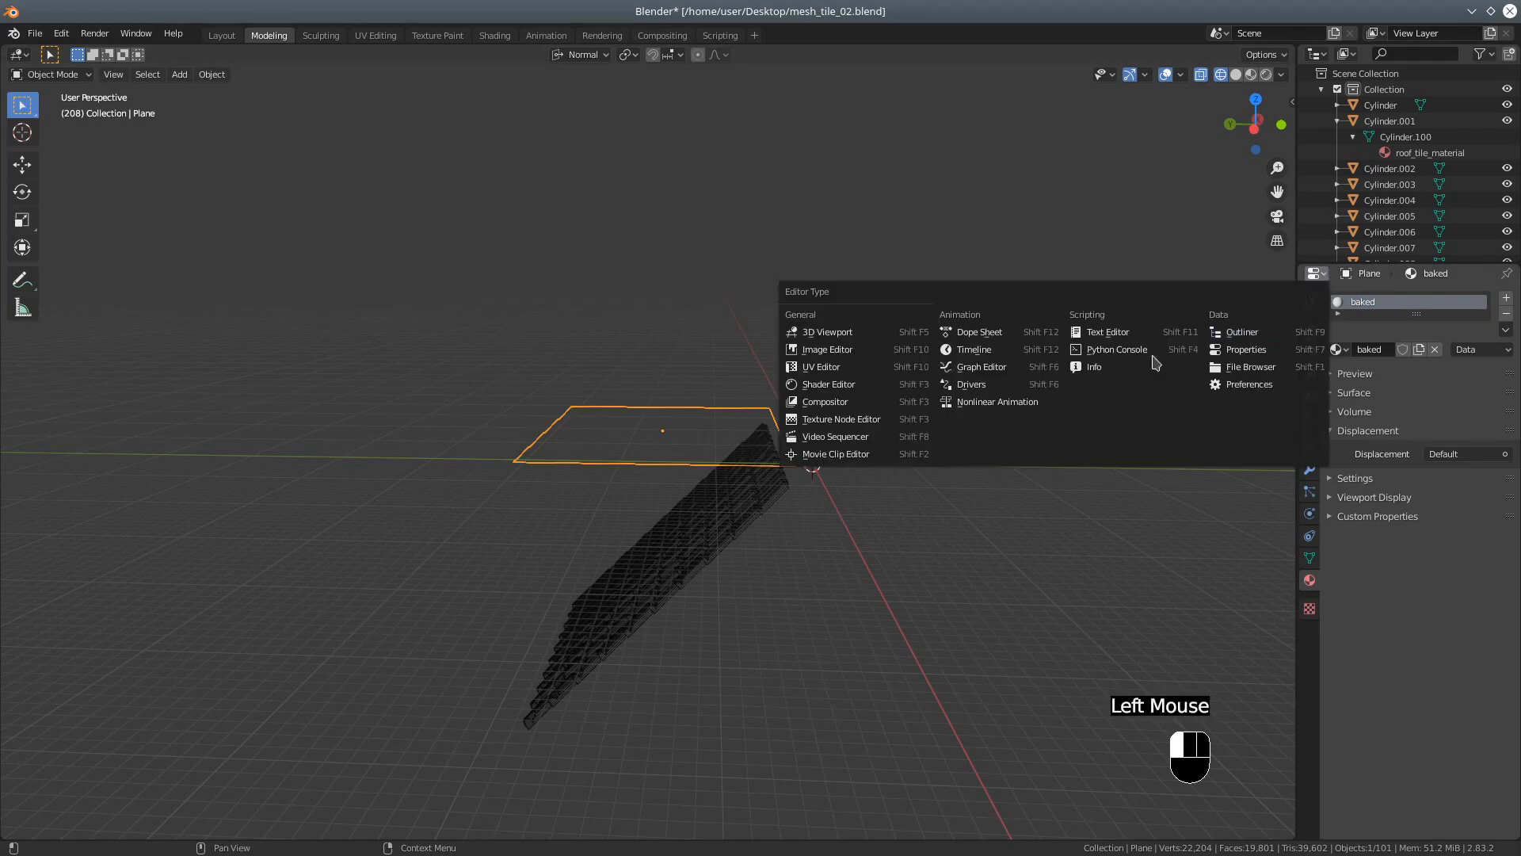
pyautogui.click(838, 367)
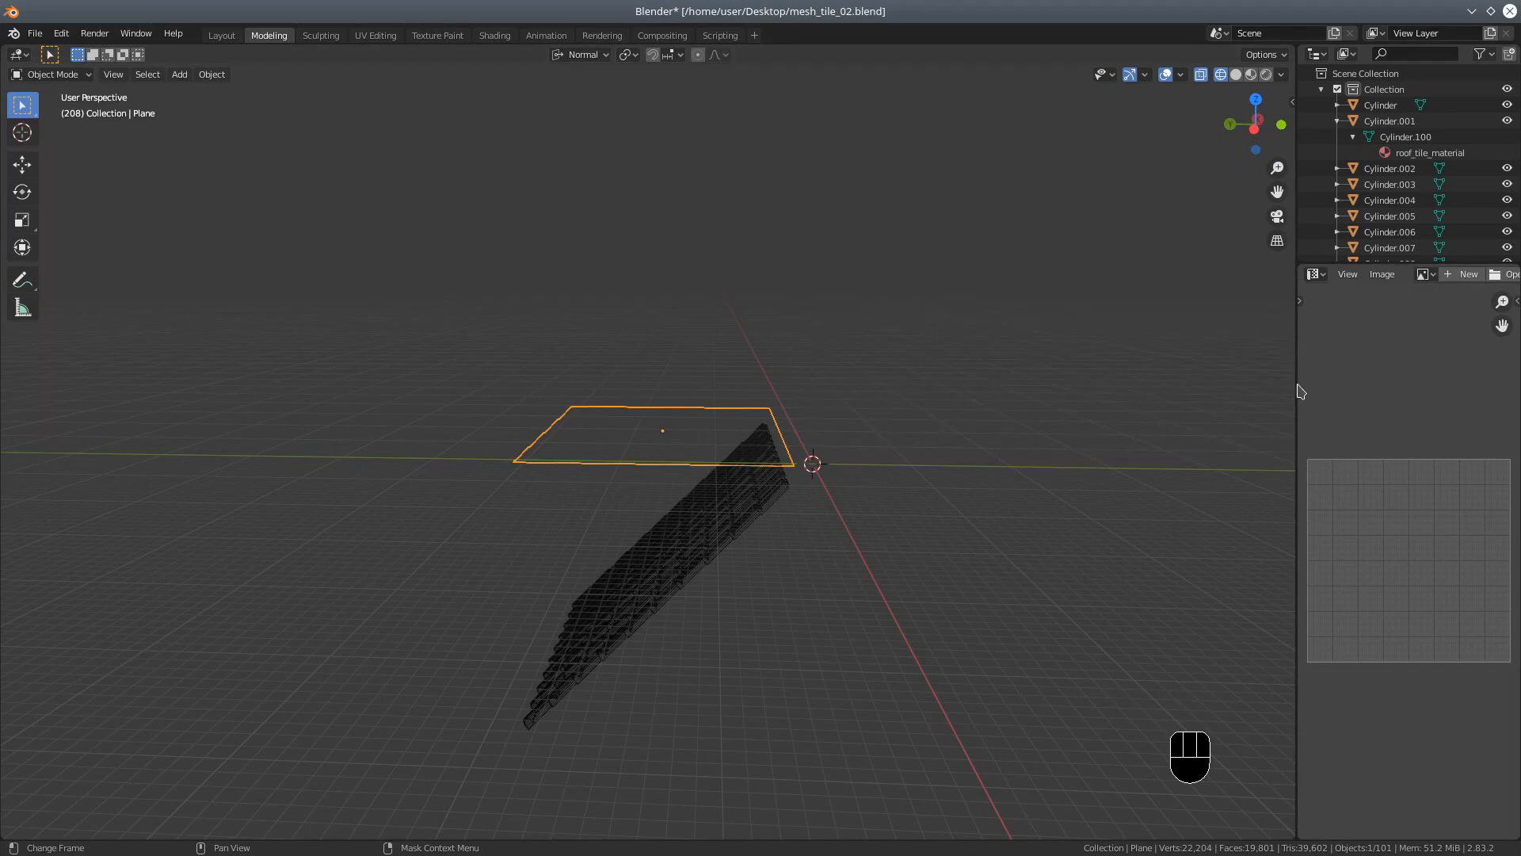
pyautogui.moveTo(1295, 386); pyautogui.dragTo(1107, 382)
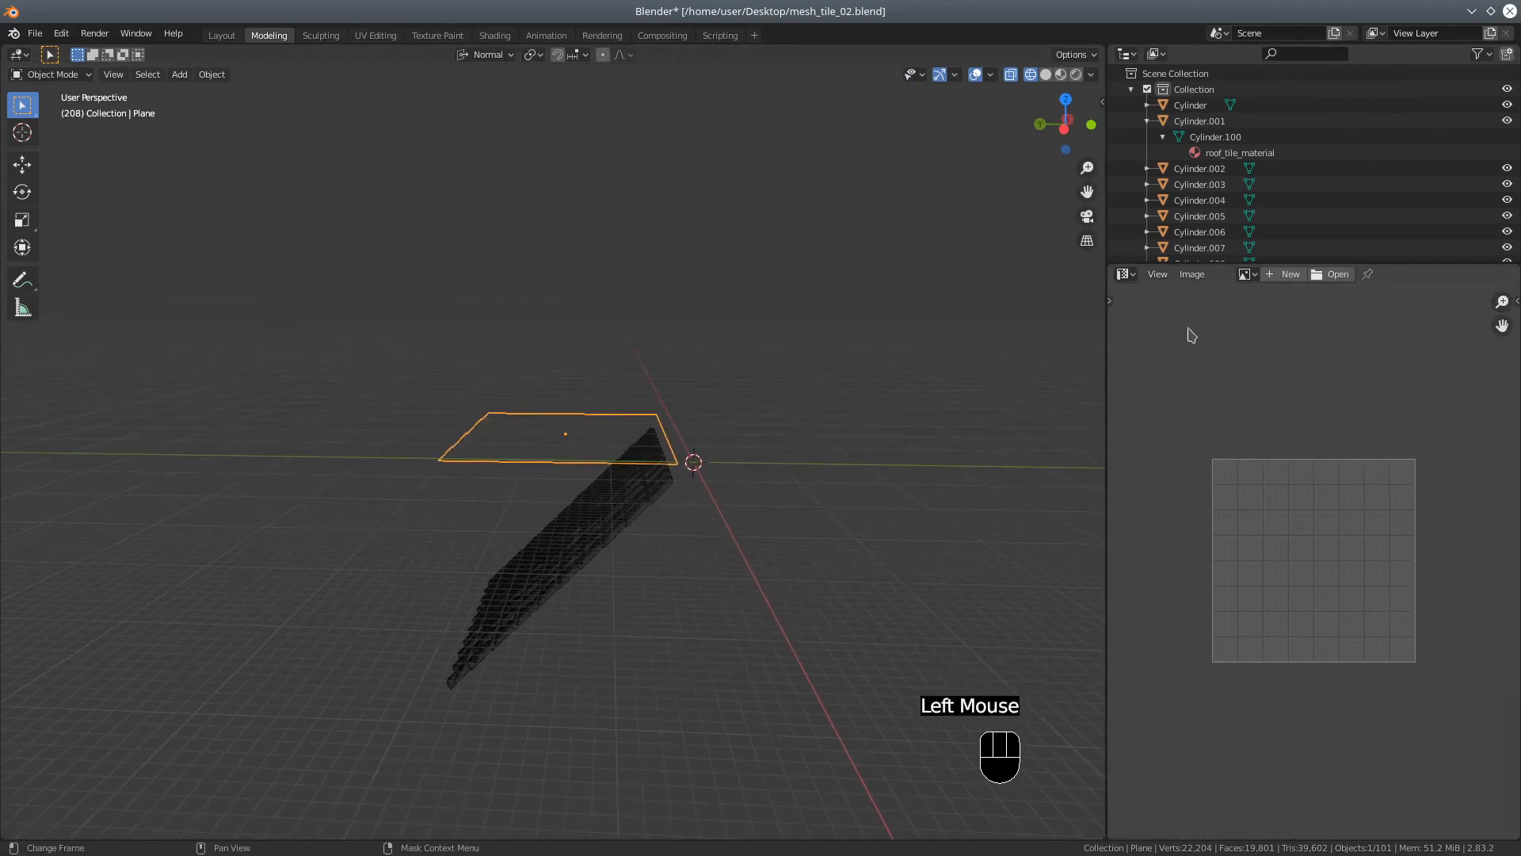
# Step: Create a new blank image without alpha, filled with a mid-grey colour of value 0.498
pyautogui.click(1298, 273)
pyautogui.click(1308, 376)
pyautogui.click(1357, 358)
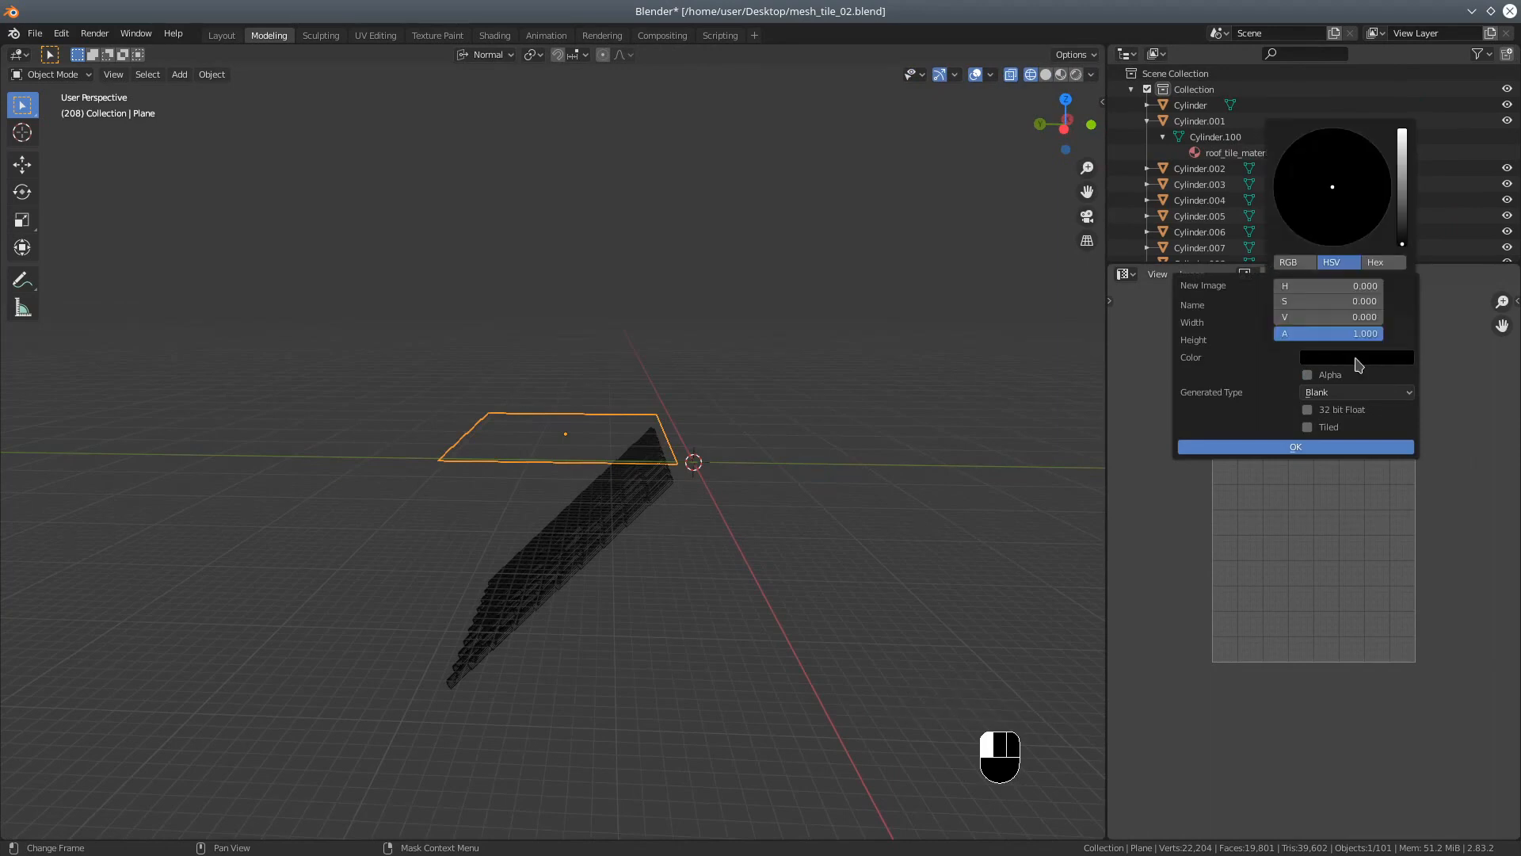
pyautogui.moveTo(1403, 238); pyautogui.dragTo(1402, 187)
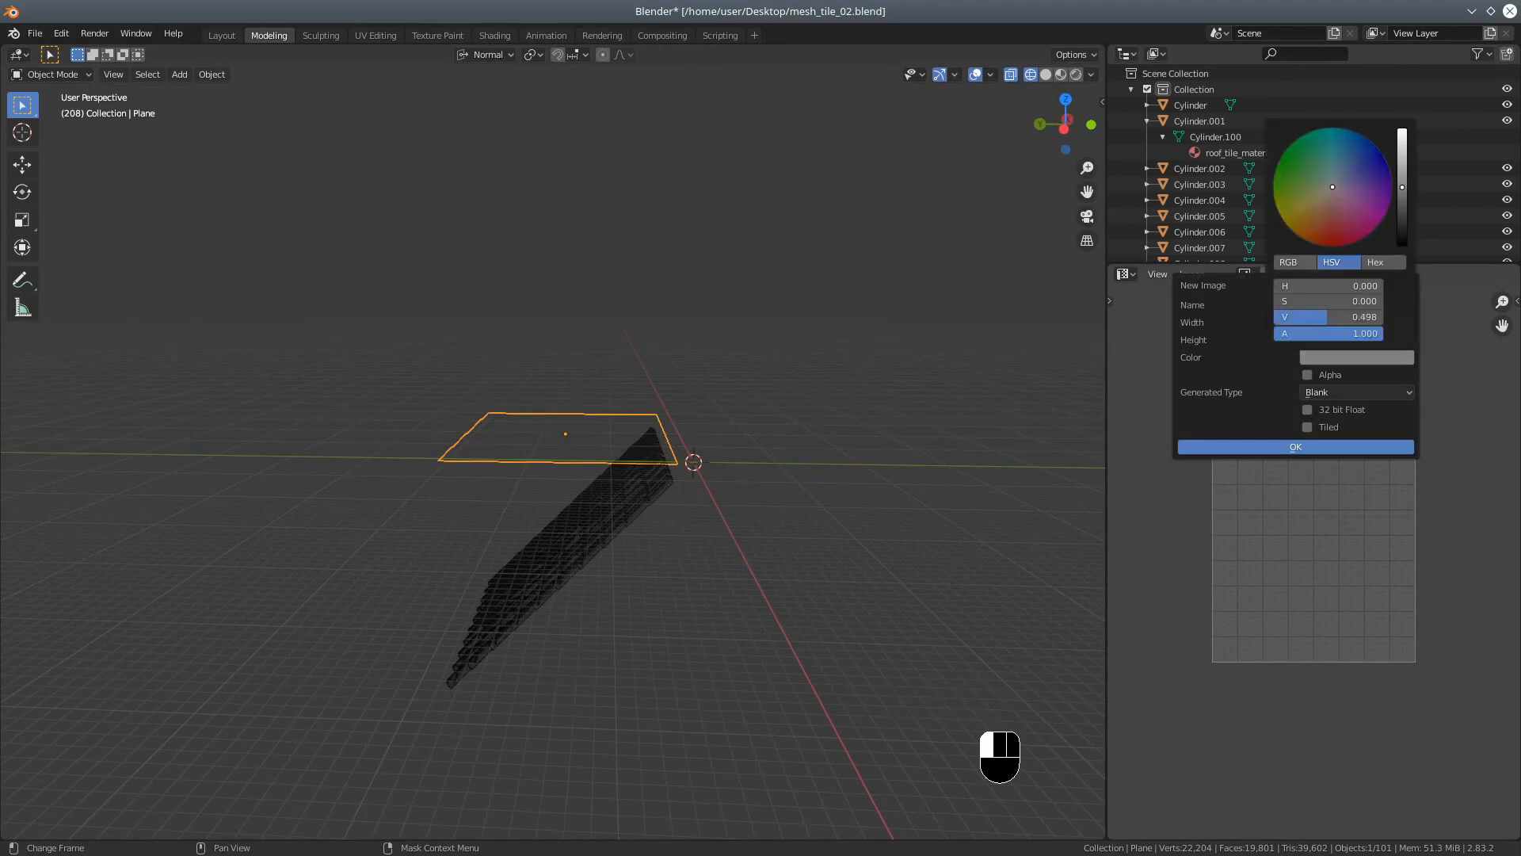
pyautogui.click(1296, 448)
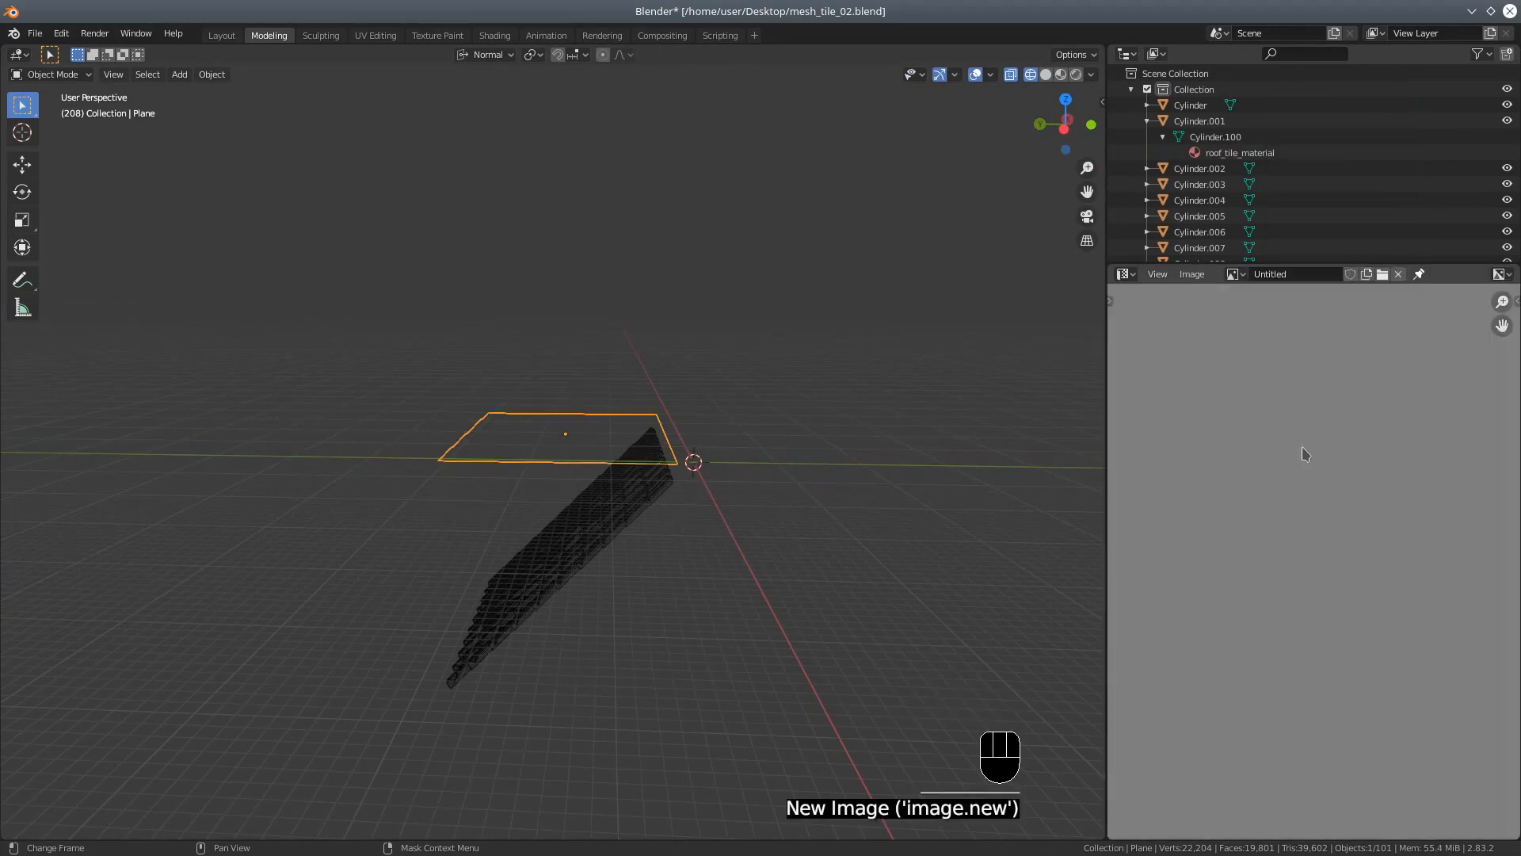
# Step: Rename the new grey image as baked_texture
pyautogui.scroll(-4, 1292, 449)
pyautogui.click(1276, 275)
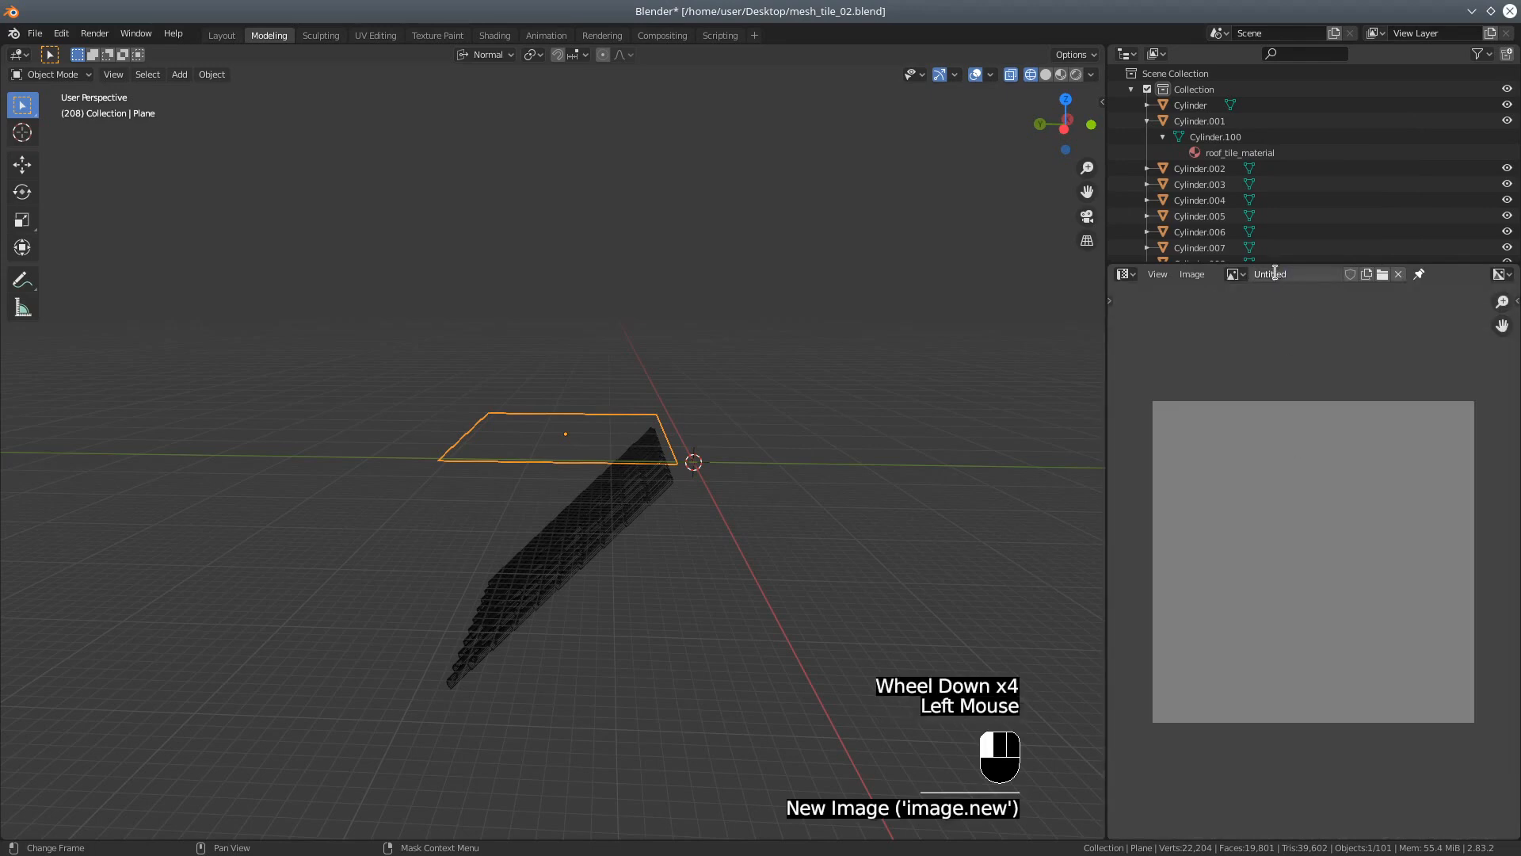
pyautogui.moveTo(1271, 275); pyautogui.dragTo(1246, 277)
pyautogui.write('baked_texture')
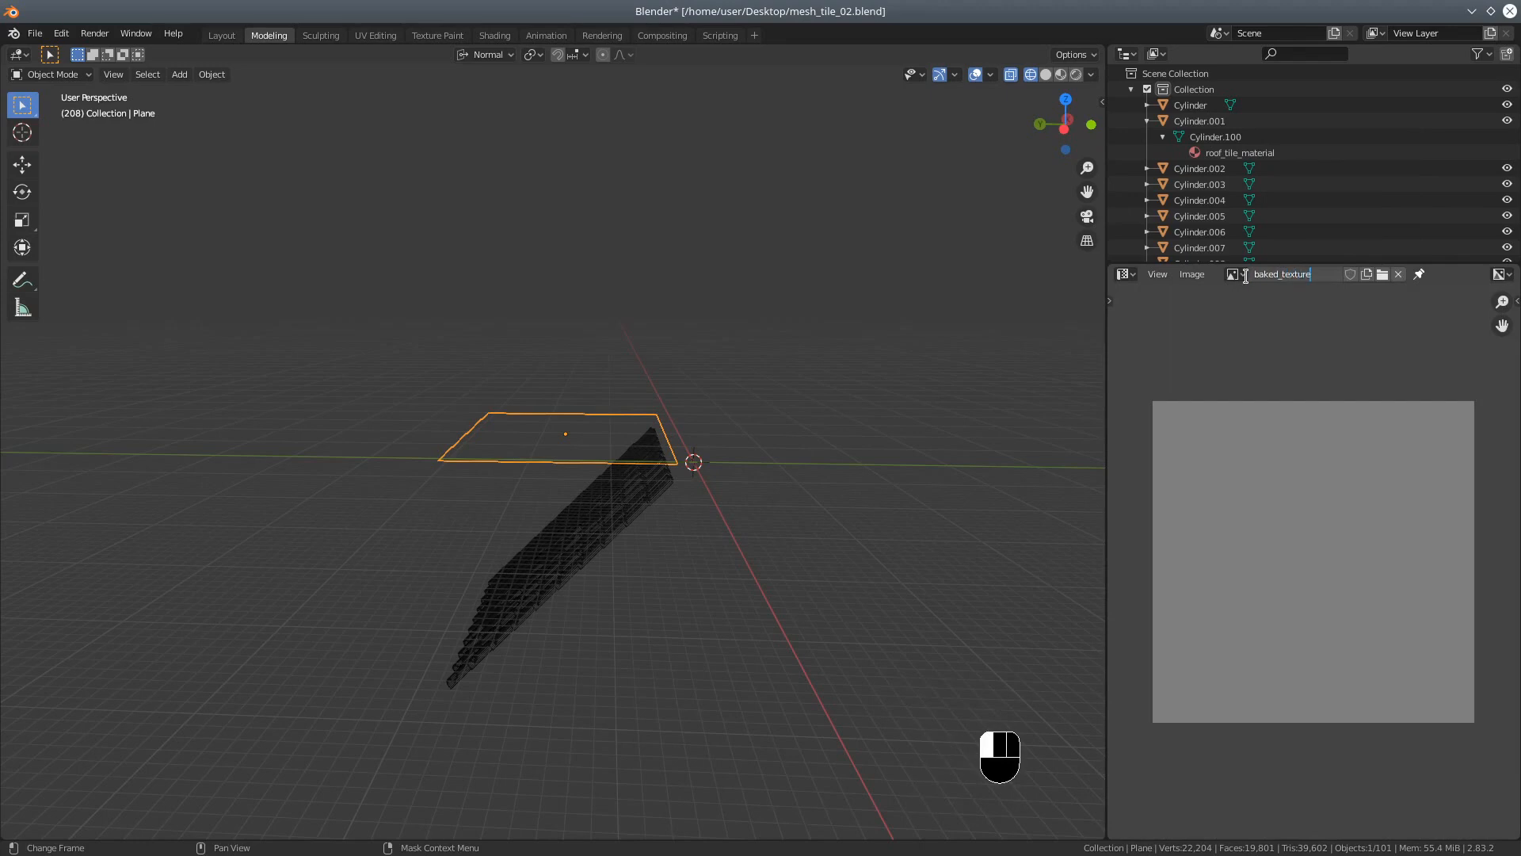
pyautogui.press('Return')
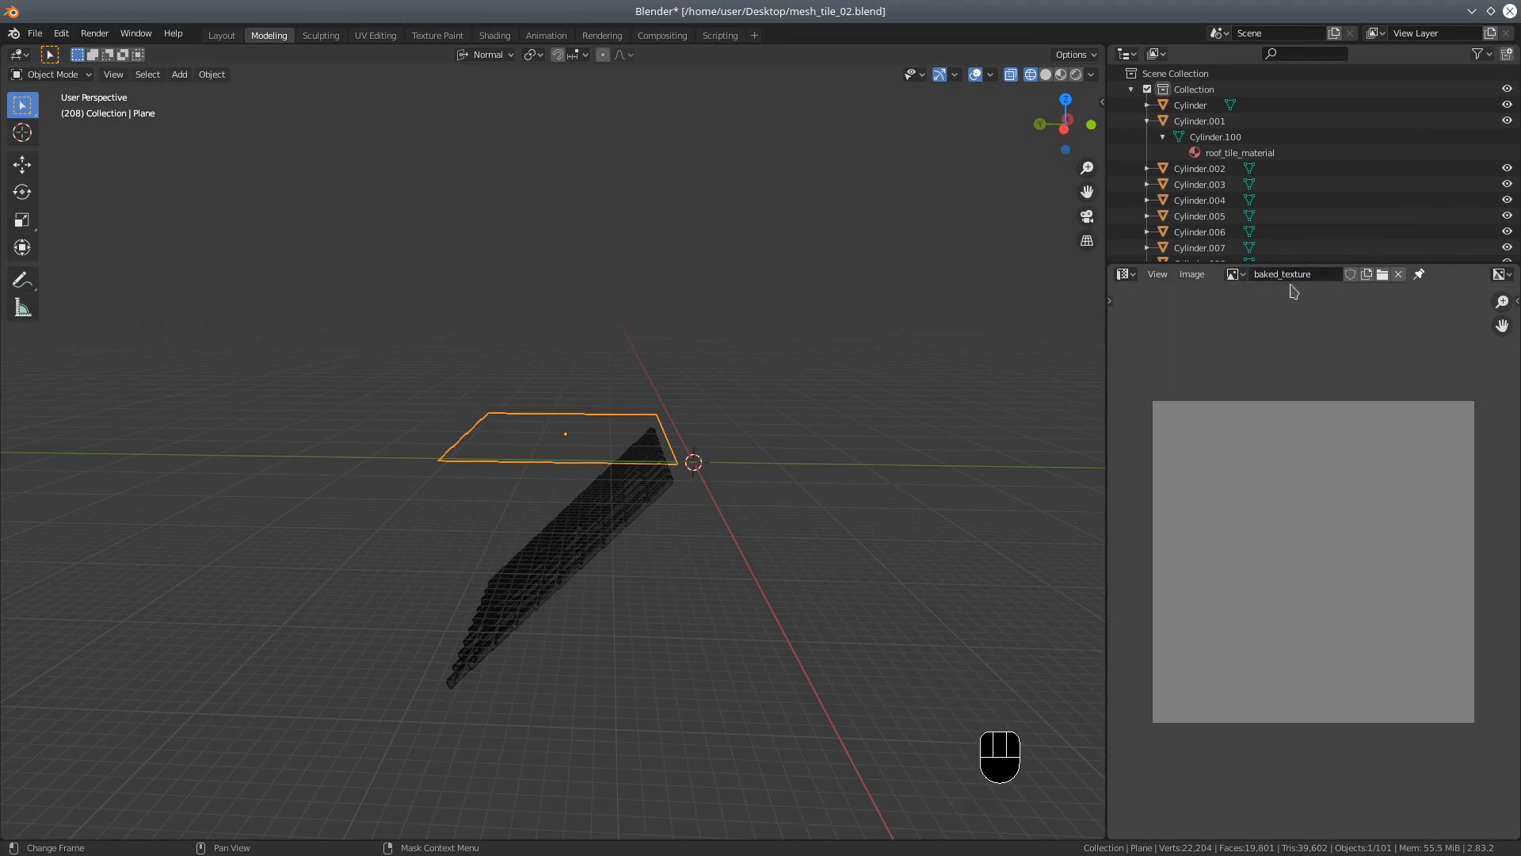
# Step: Return the image area to the Properties editor and split the 3D viewport horizontally into two stacked areas
pyautogui.click(1124, 274)
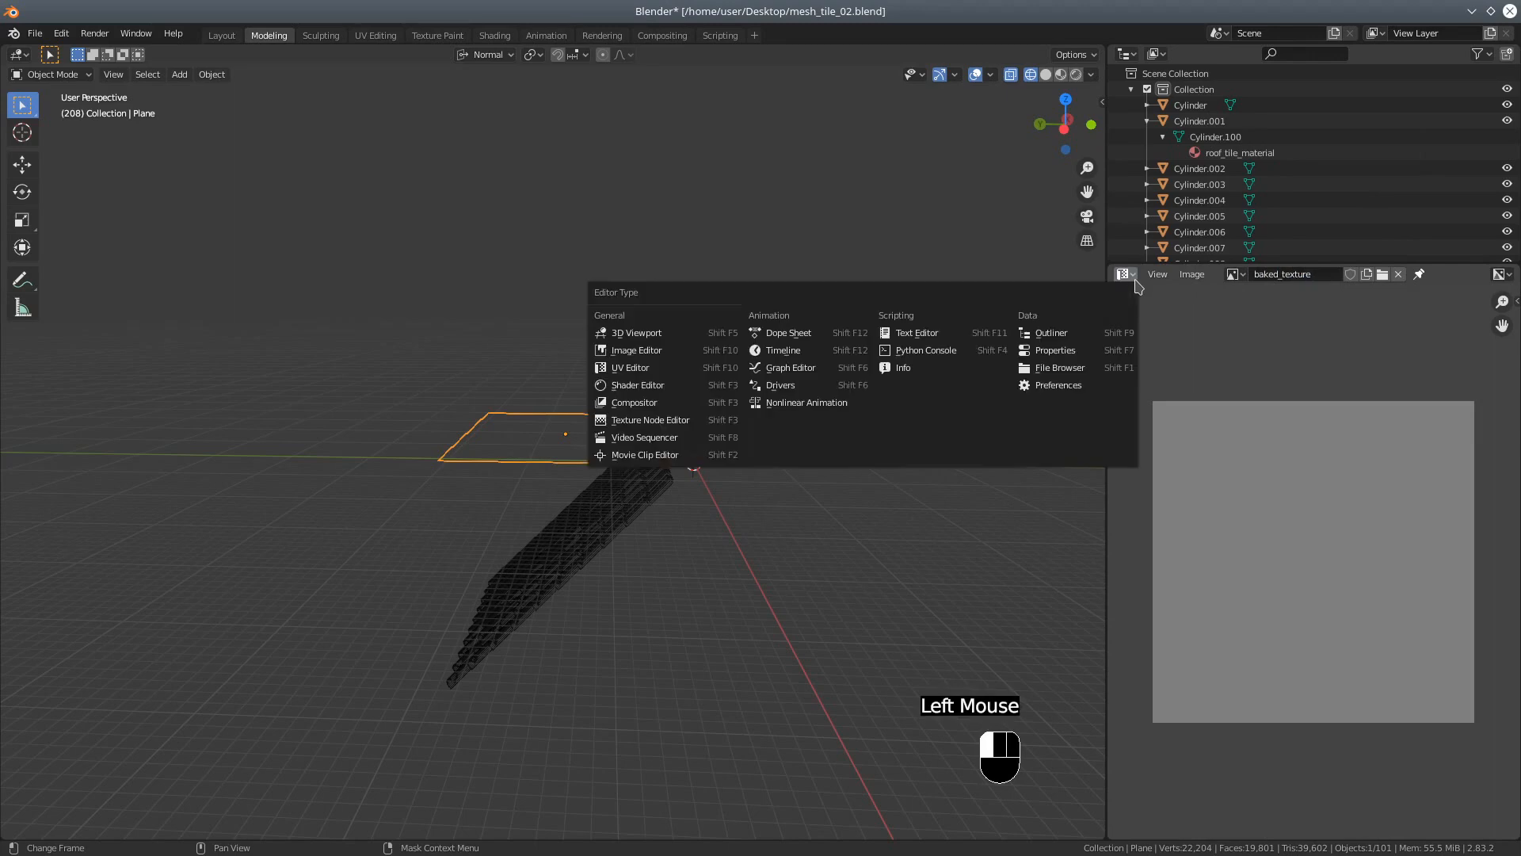
pyautogui.click(1056, 351)
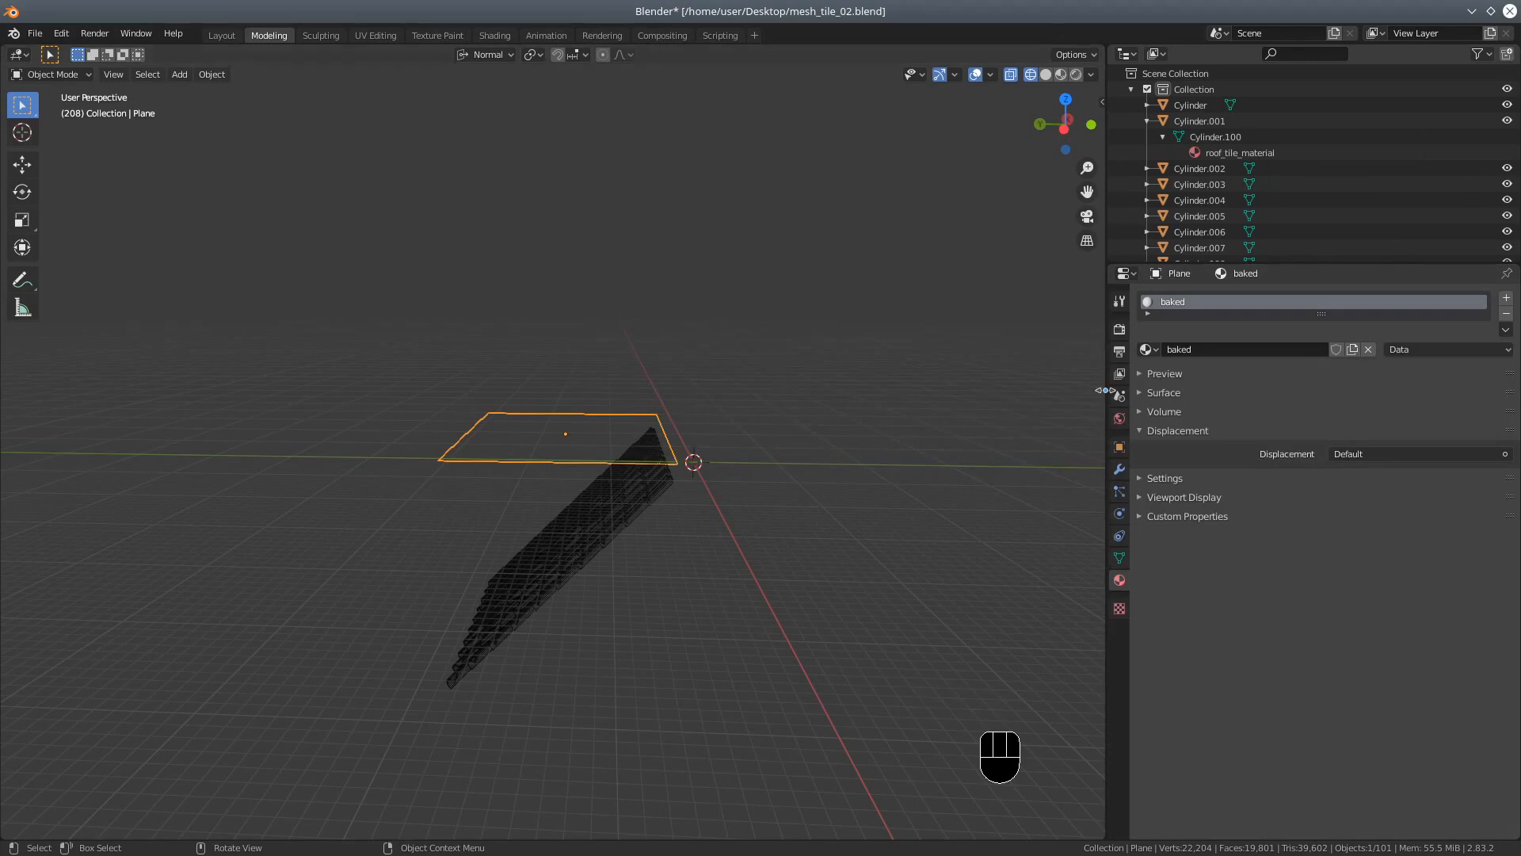
pyautogui.rightClick(1107, 397)
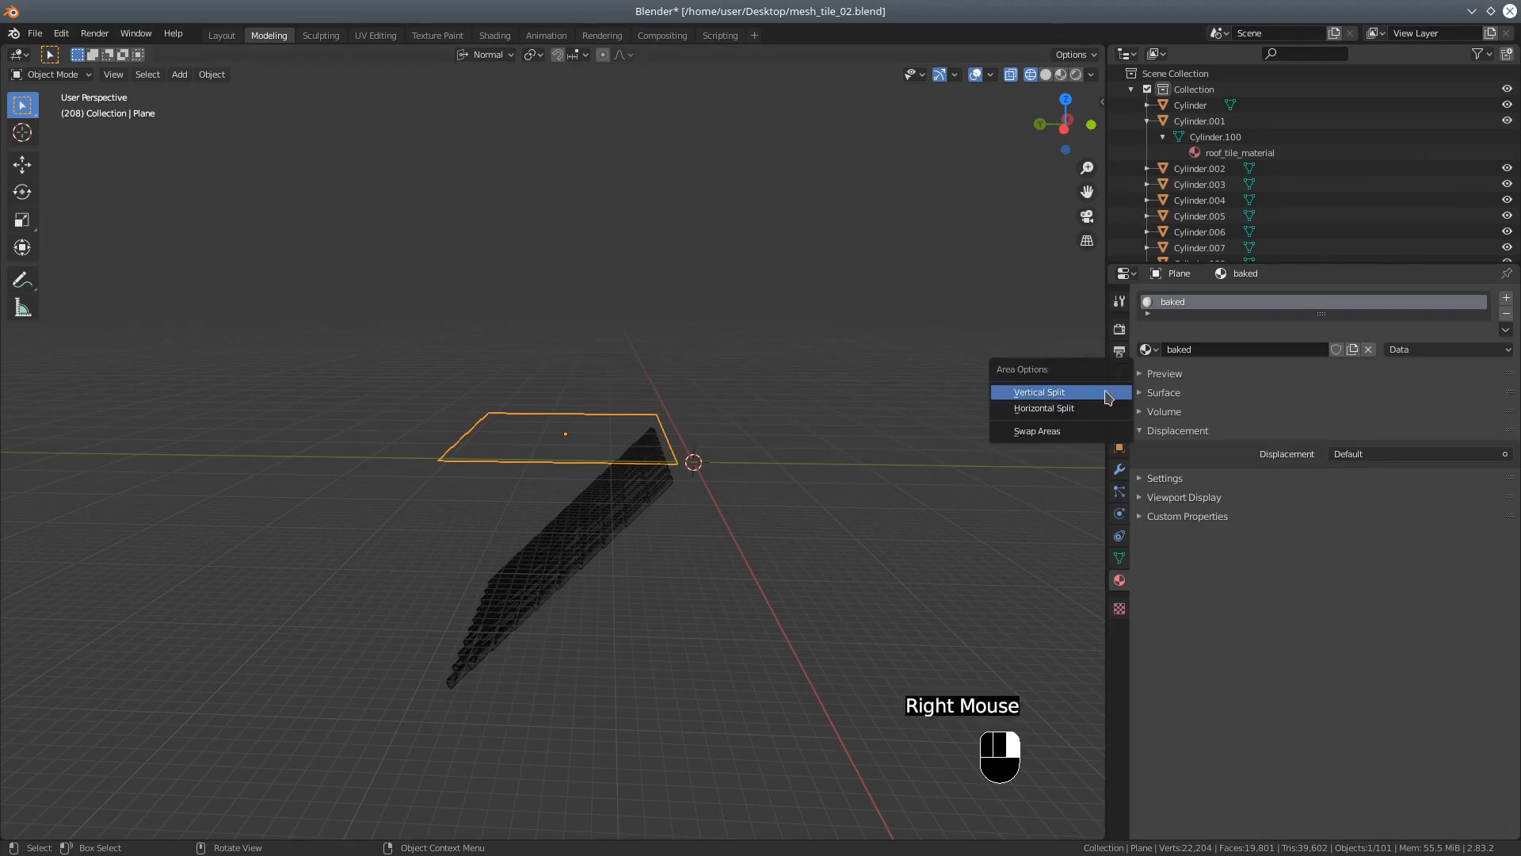
pyautogui.click(1045, 407)
pyautogui.click(1030, 426)
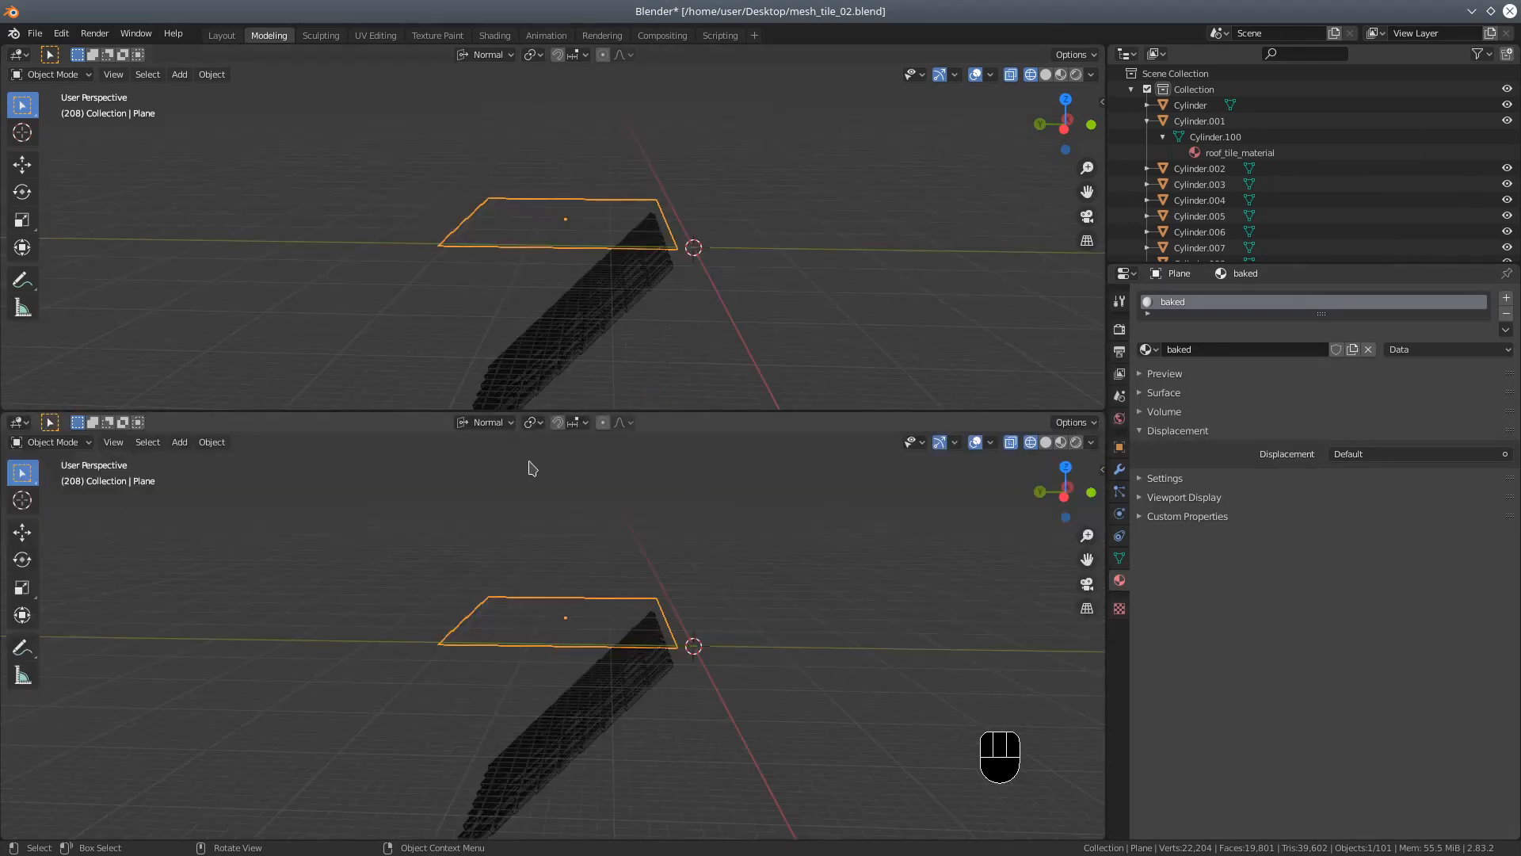
# Step: Switch the lower 3D viewport to the Shader Editor to show the baked material's nodes
pyautogui.click(42, 445)
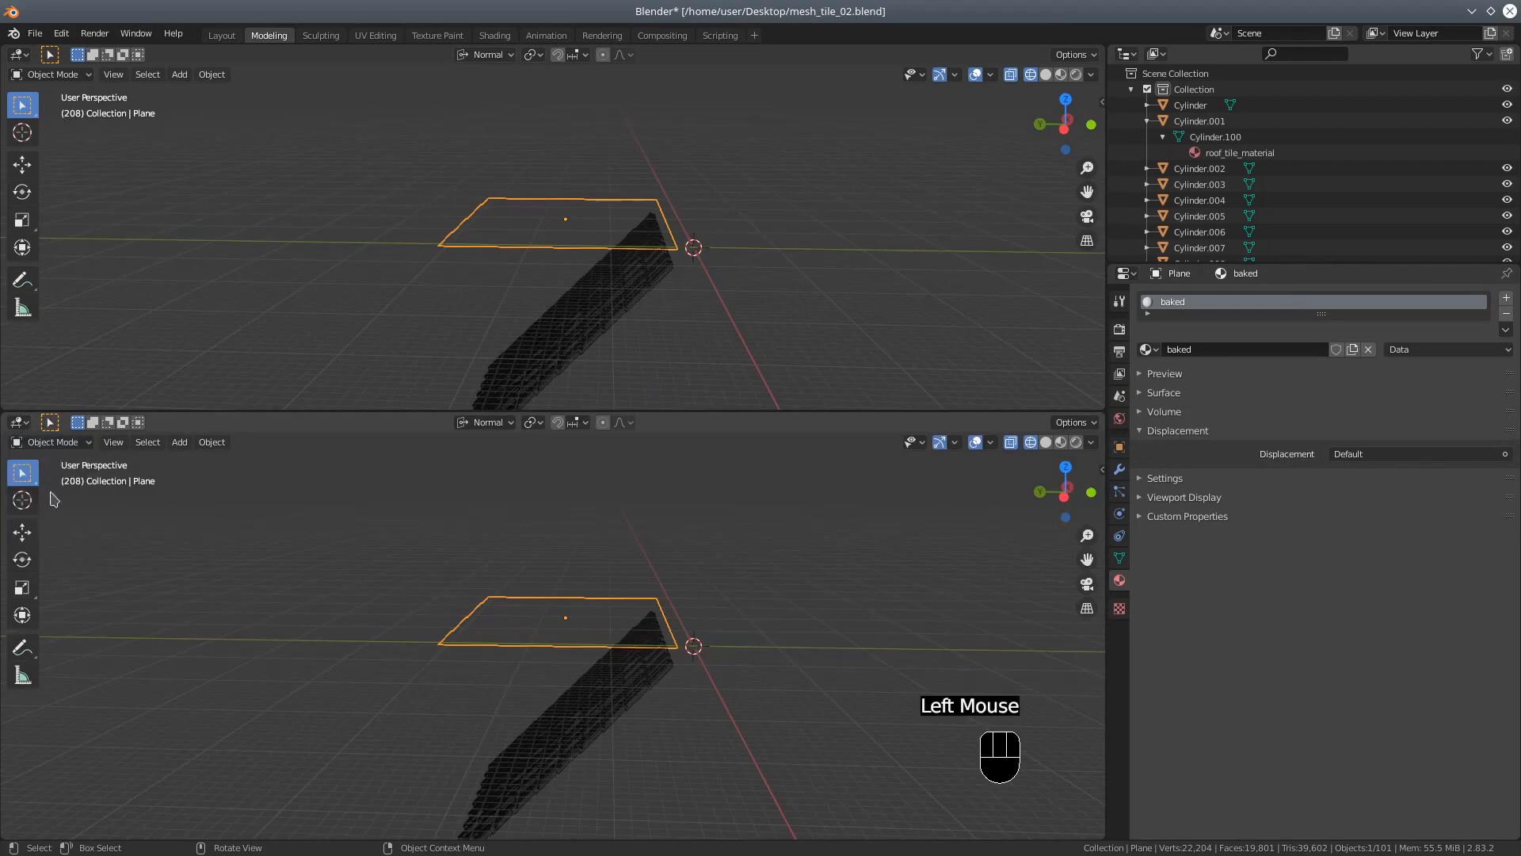
pyautogui.click(20, 423)
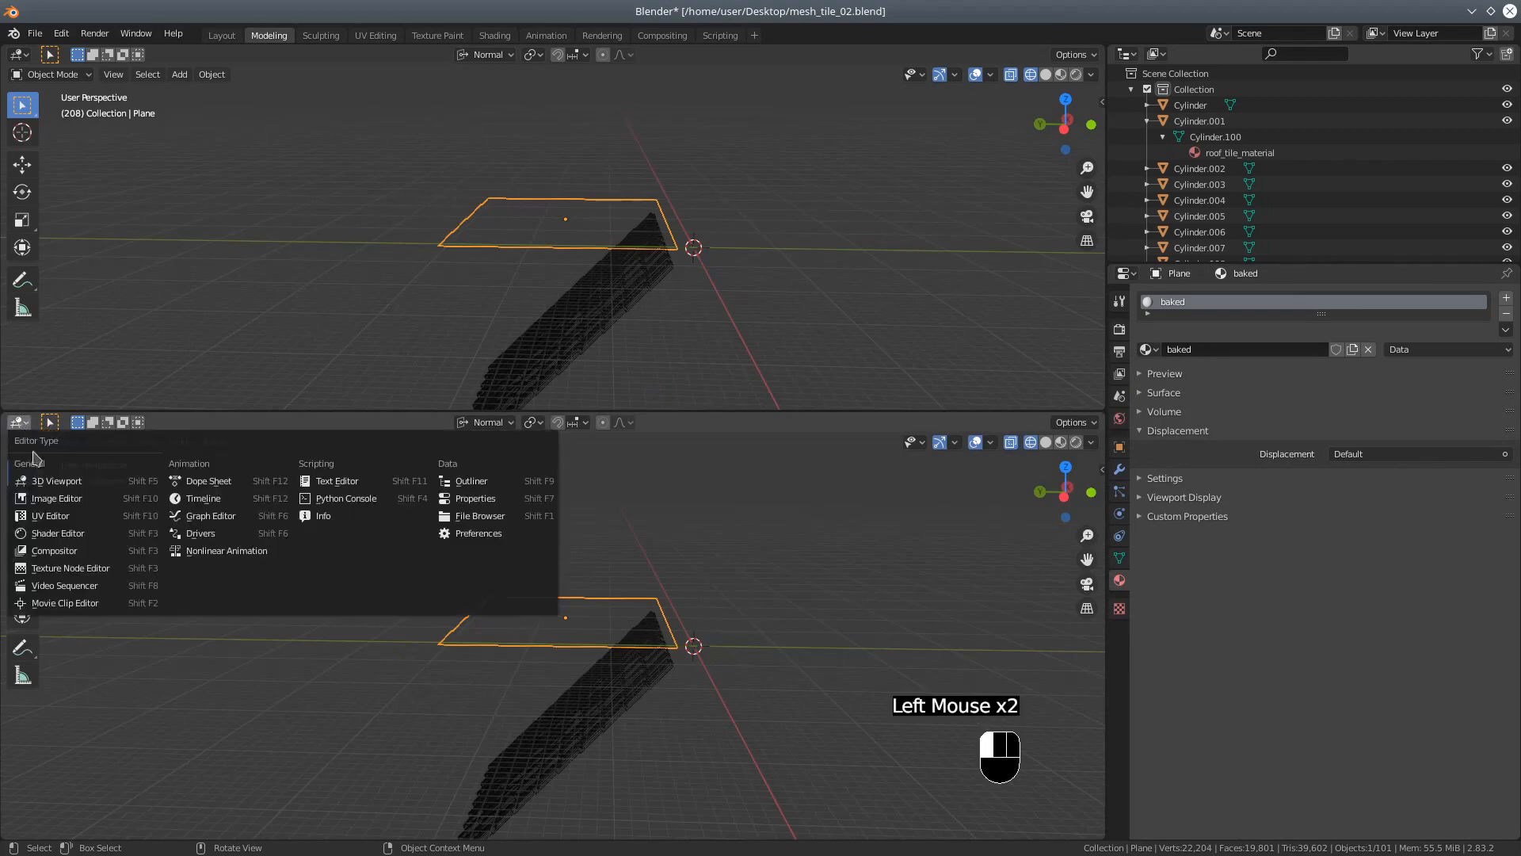
pyautogui.click(57, 534)
pyautogui.keyDown('shift'); pyautogui.moveTo(549, 716); pyautogui.dragTo(740, 615, button='middle'); pyautogui.keyUp('shift')
pyautogui.scroll(5, 610, 633)
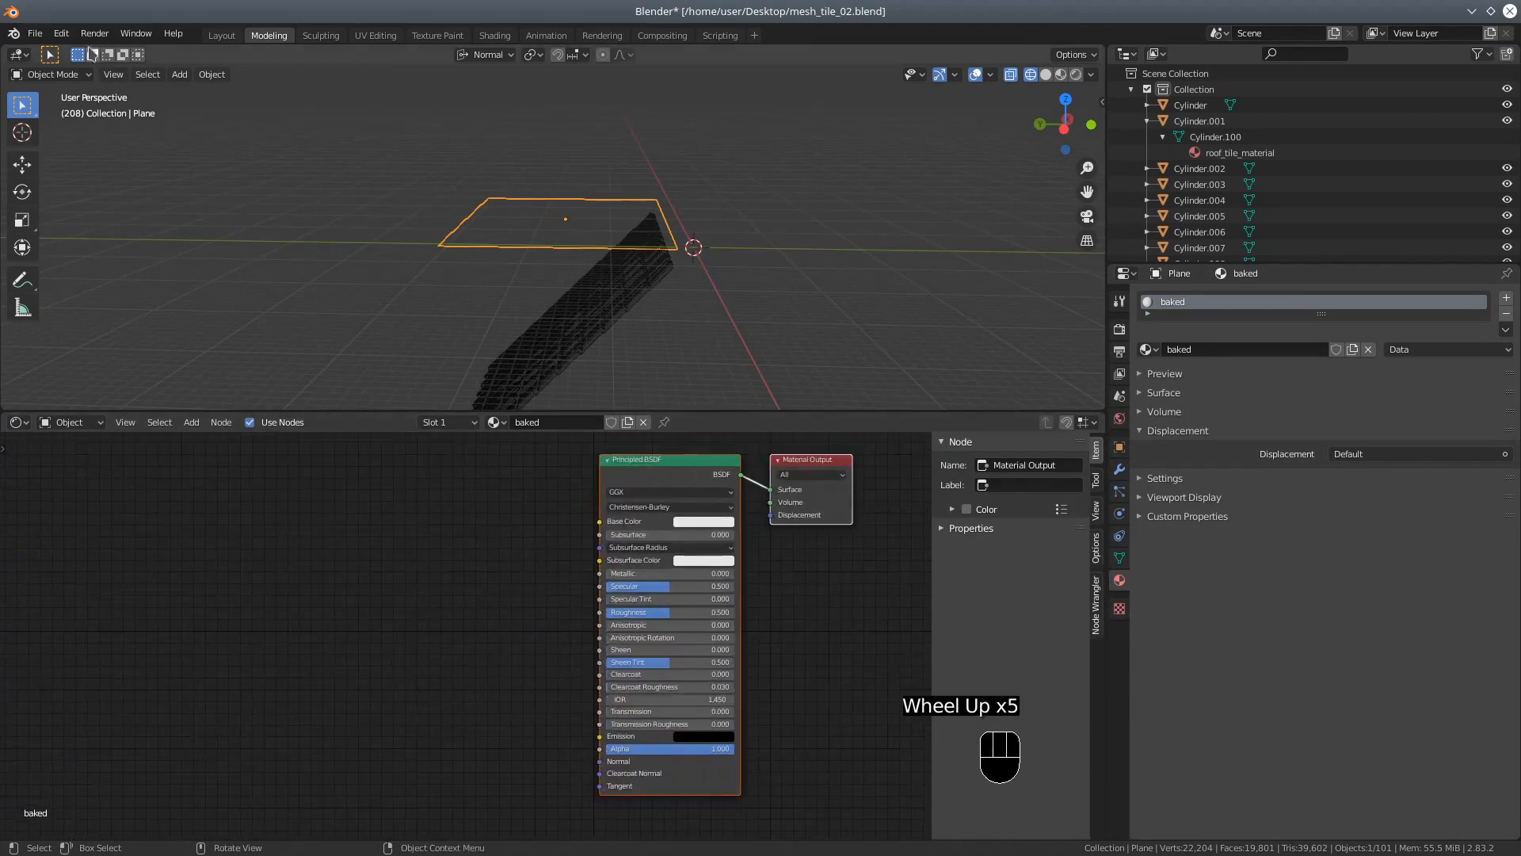
# Step: Search the add-on preferences for "node" and check whether Node Wrangler is enabled
pyautogui.click(61, 34)
pyautogui.click(85, 260)
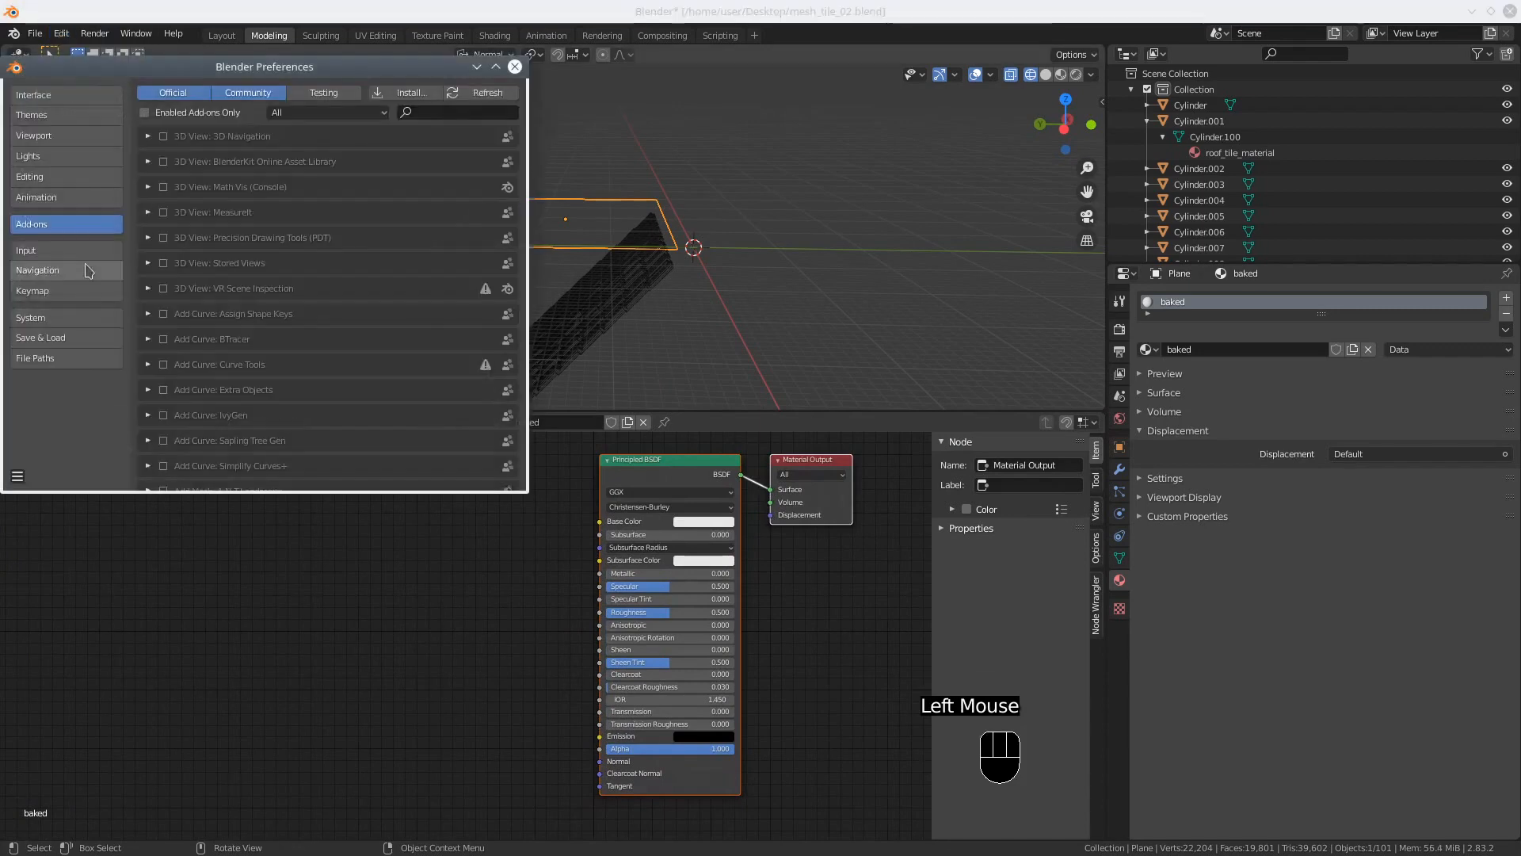
pyautogui.click(419, 112)
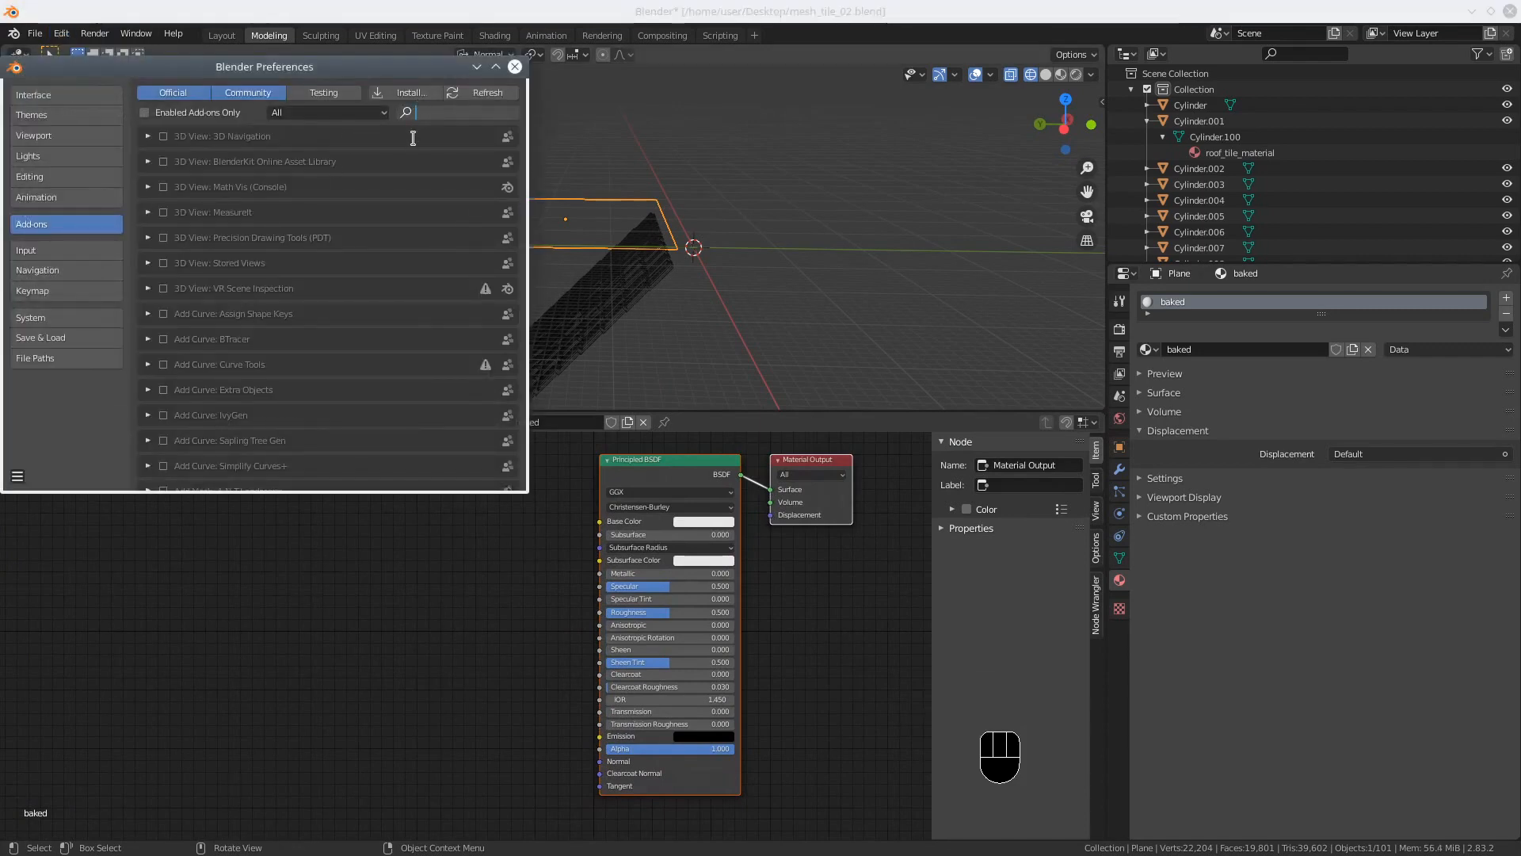
pyautogui.write('node')
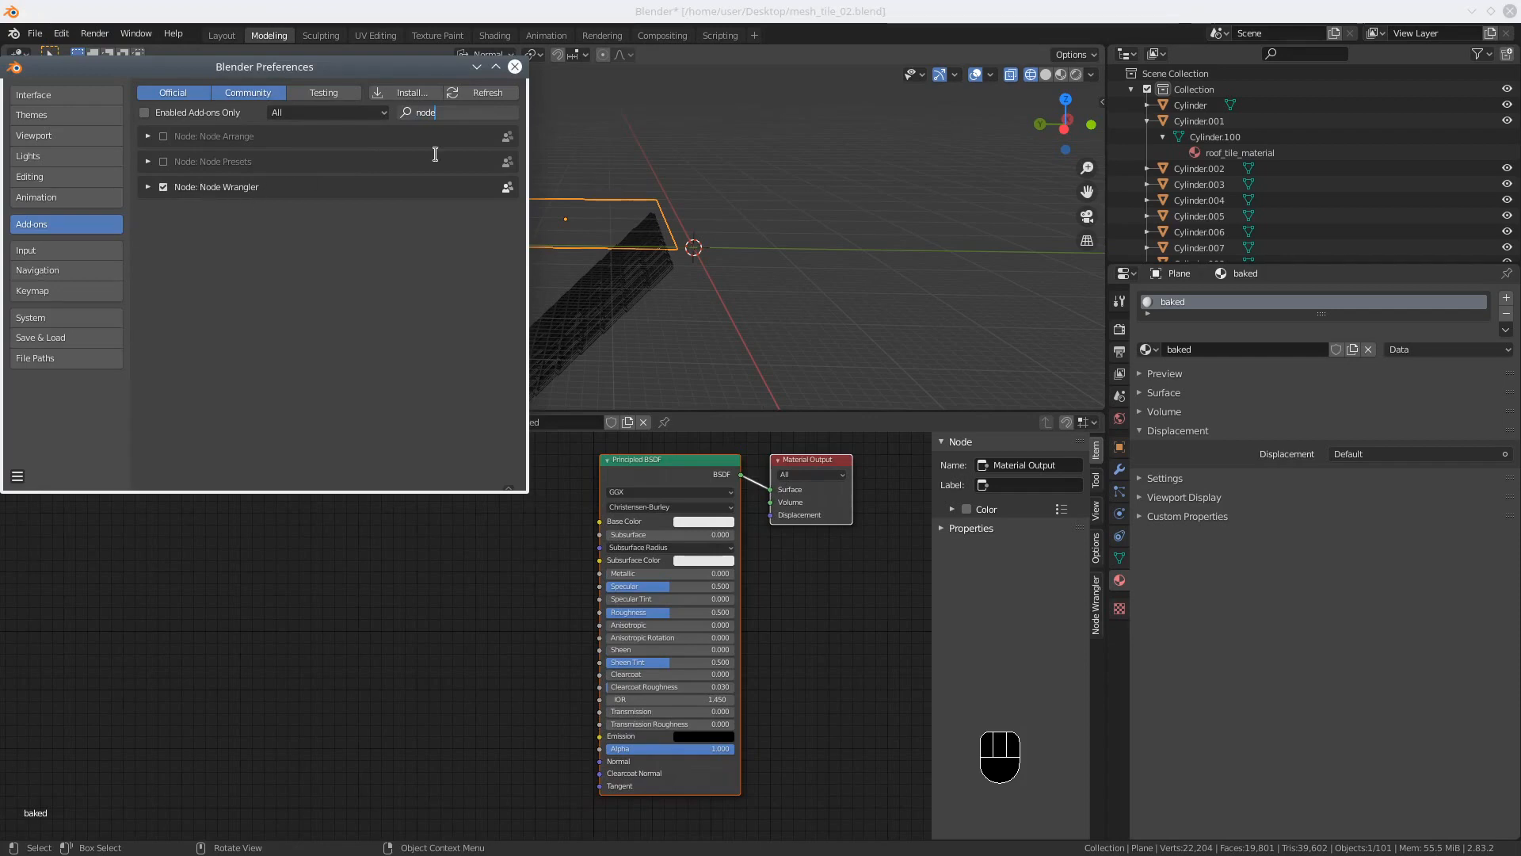
pyautogui.click(515, 67)
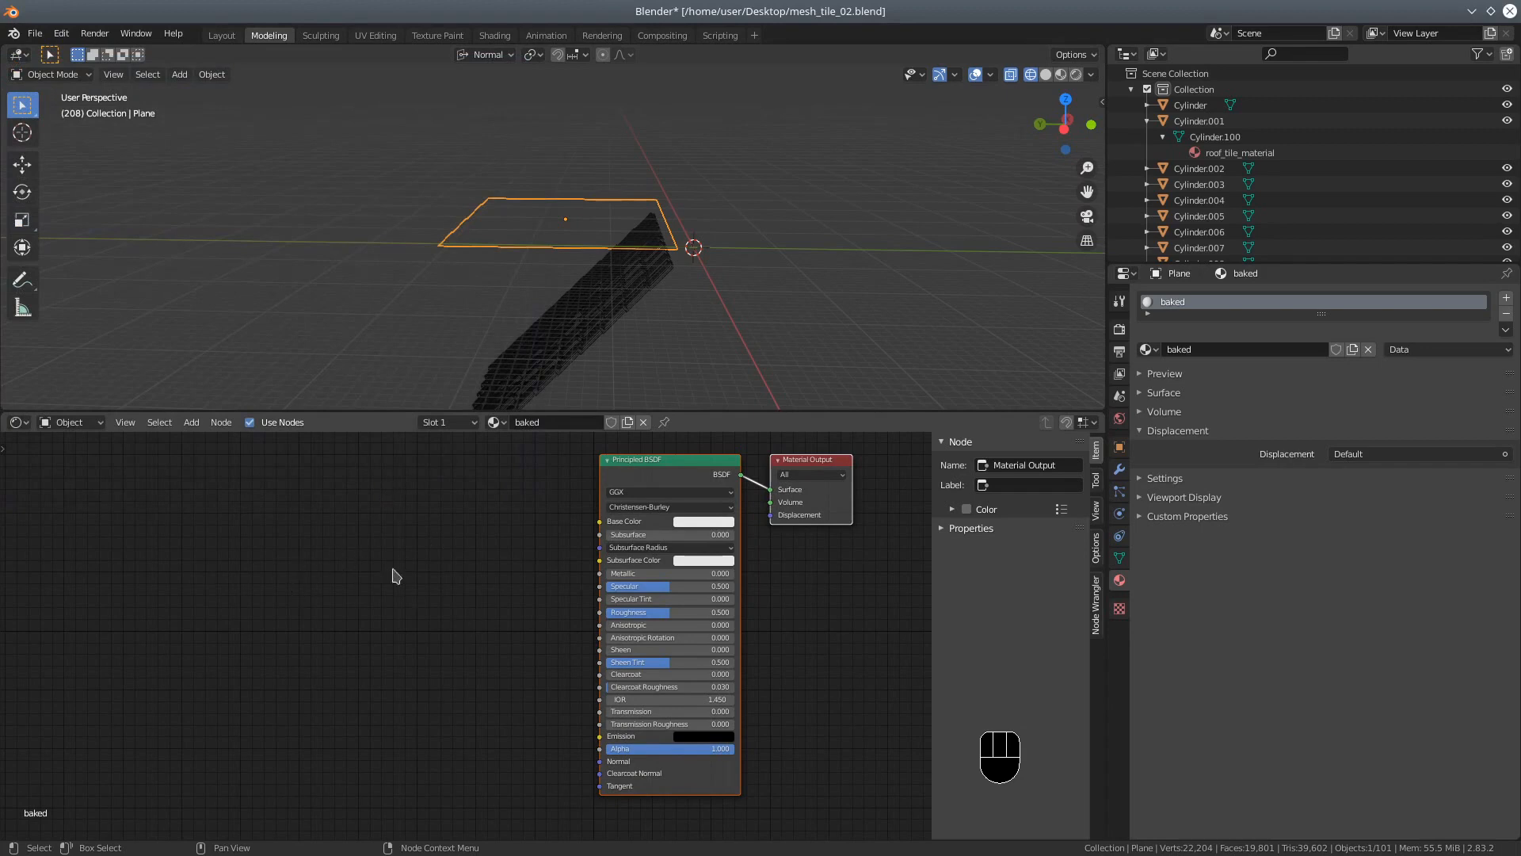
# Step: Add a linked Texture Coordinate, Mapping and Image Texture setup to the Principled BSDF's base color with Node Wrangler
pyautogui.scroll(1, 342, 604)
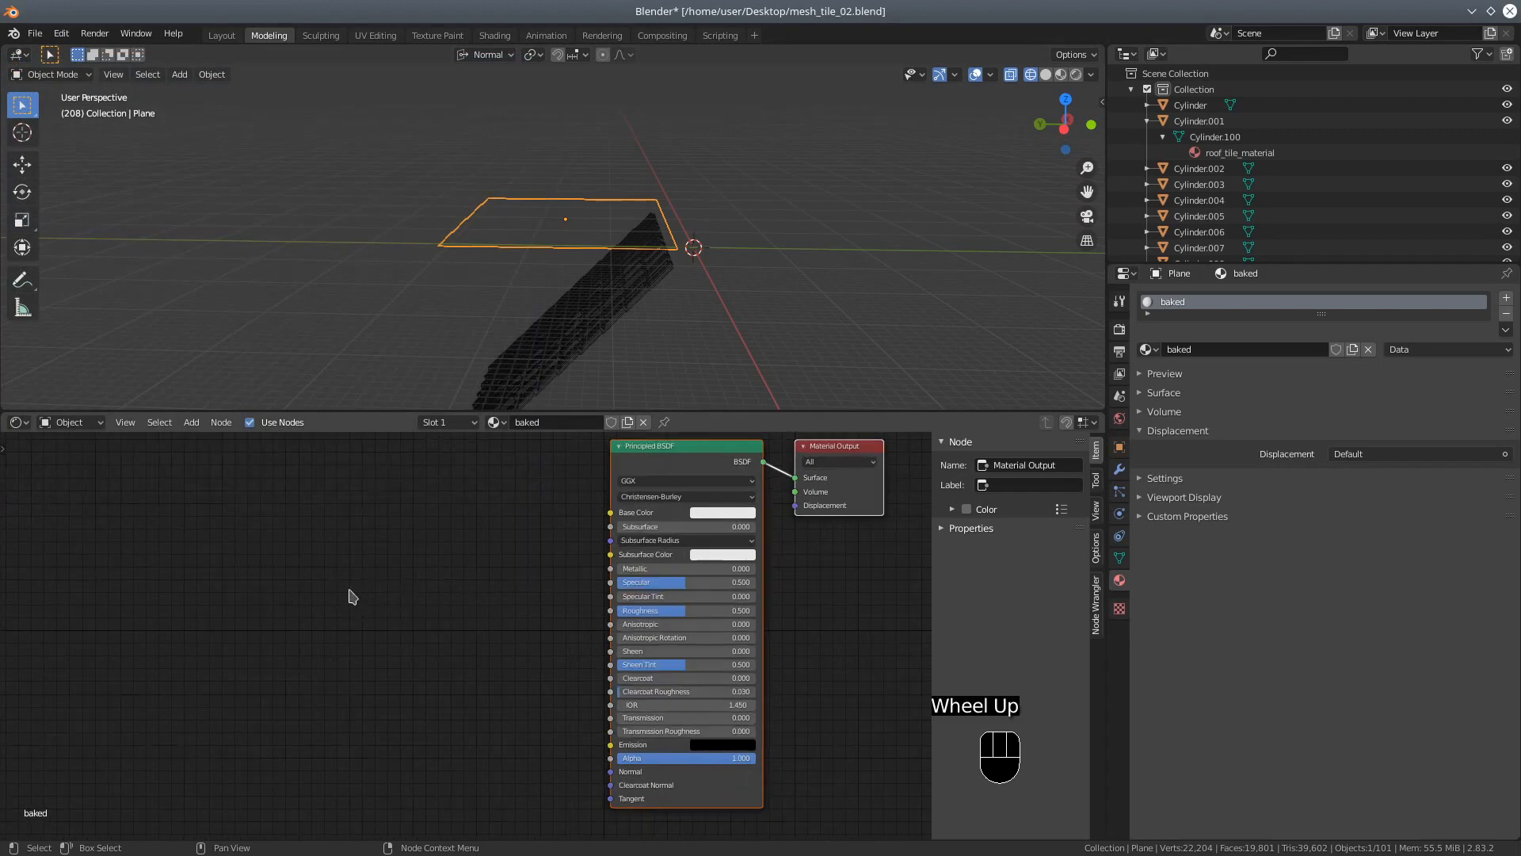
pyautogui.click(670, 452)
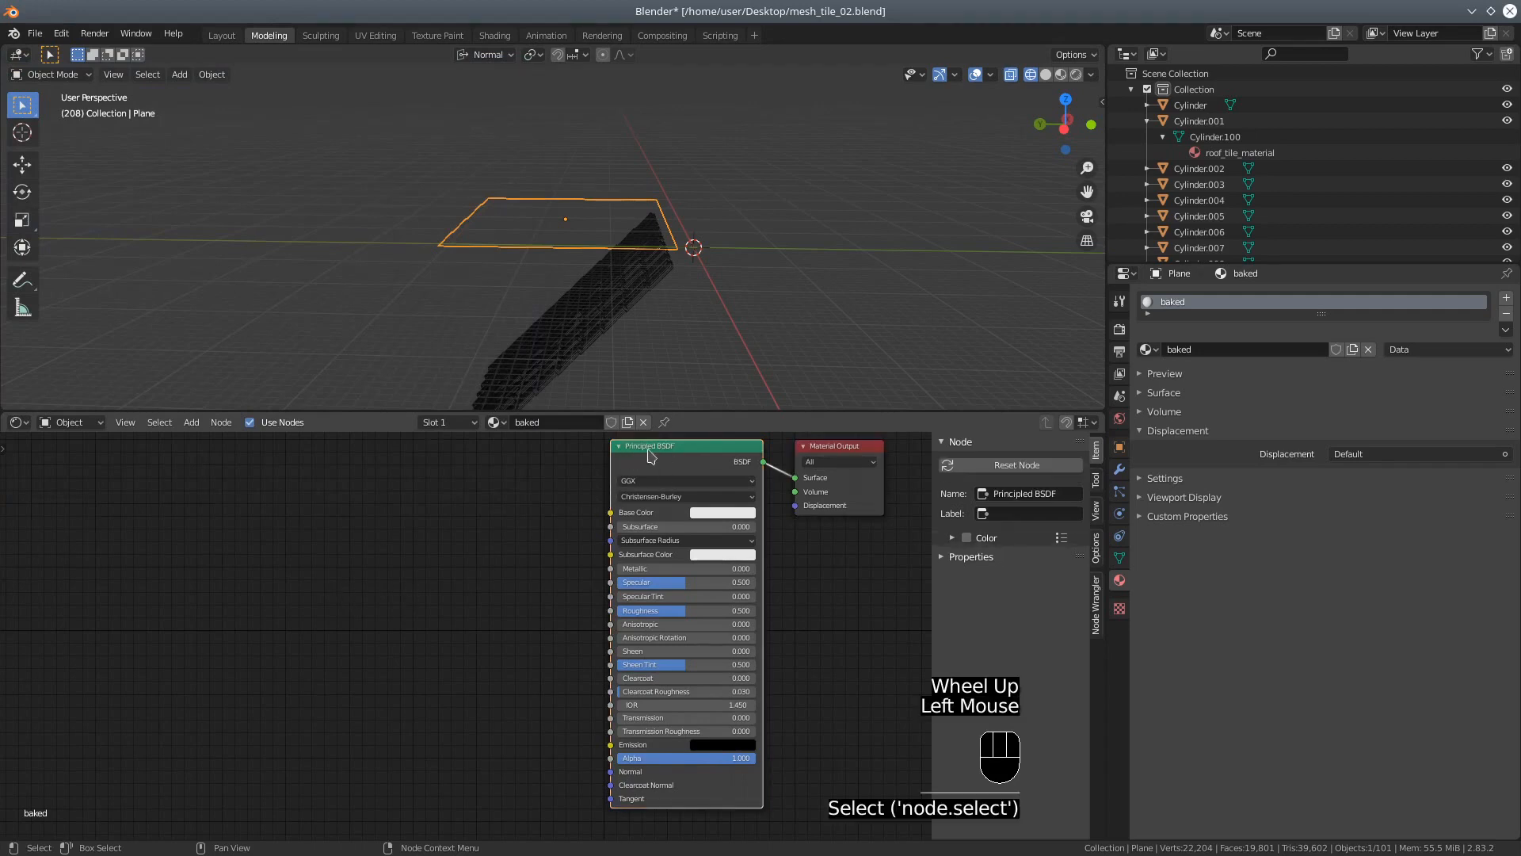
pyautogui.scroll(-3, 423, 553)
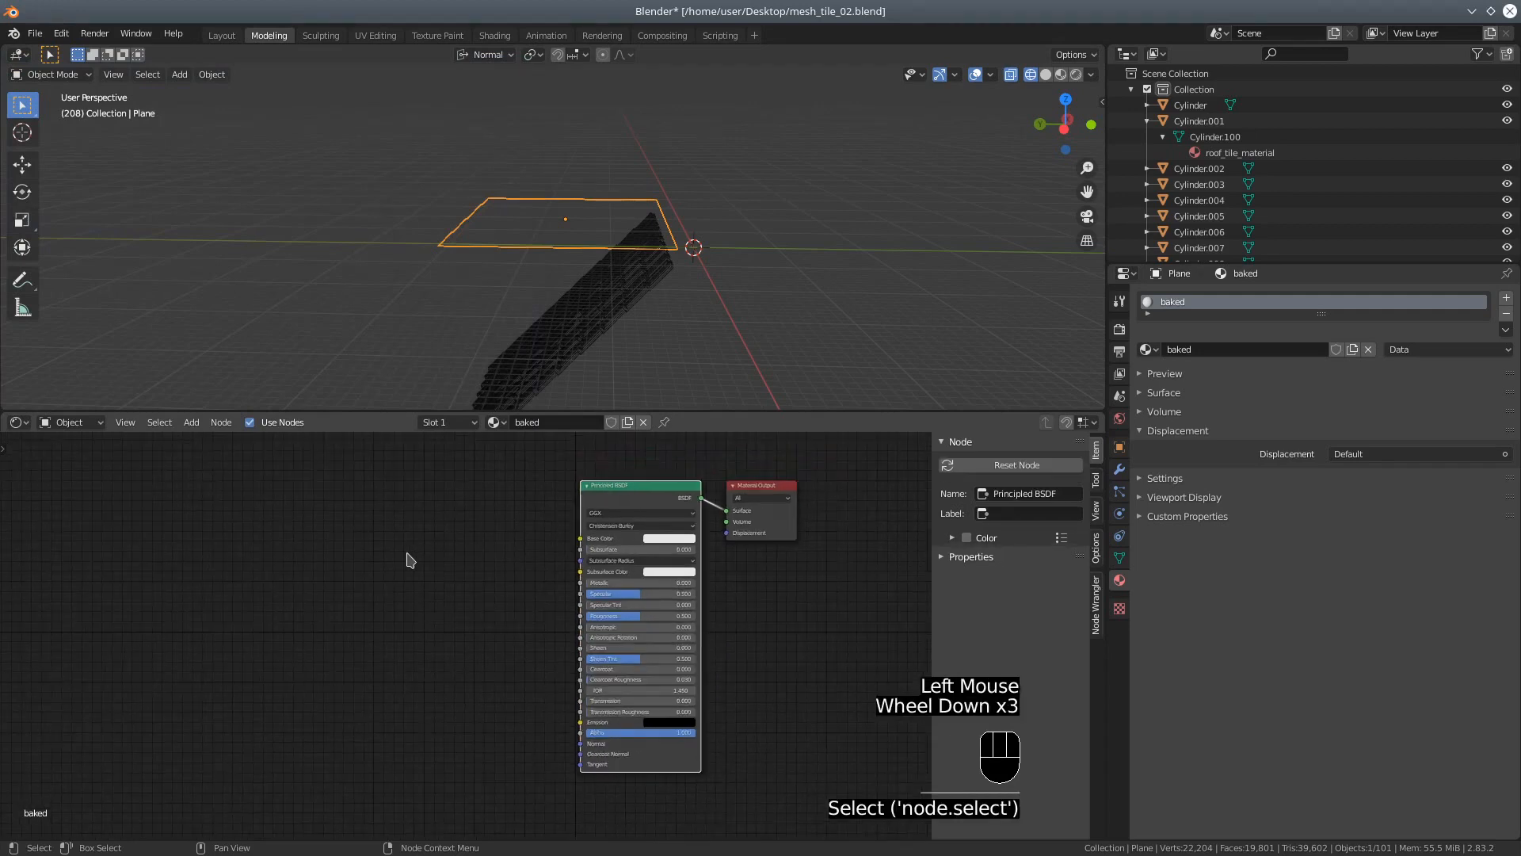
pyautogui.press('ctrl')
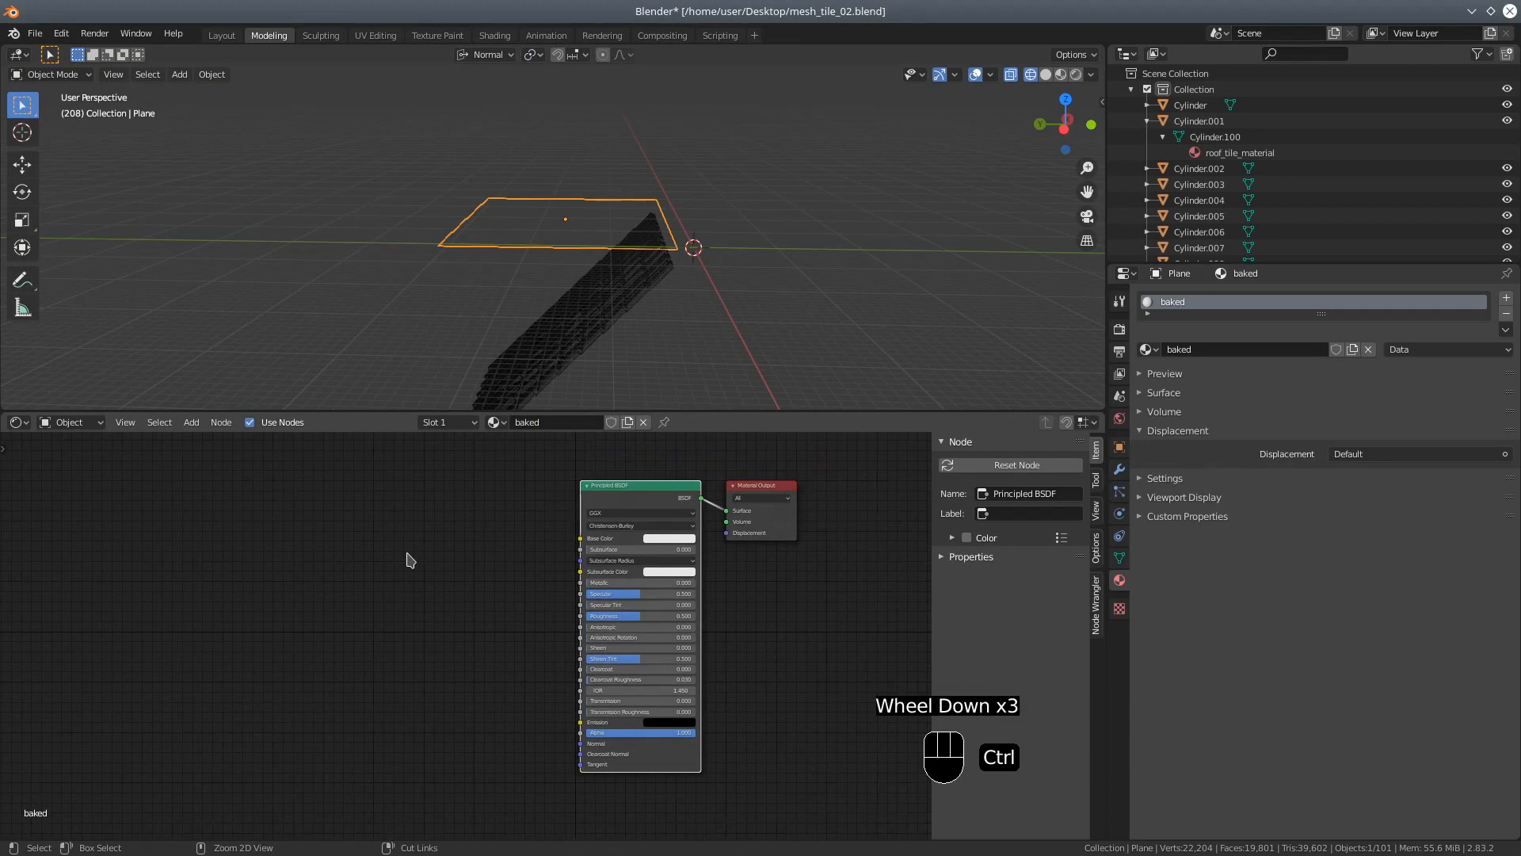
pyautogui.hotkey('ctrl', 't')
pyautogui.moveTo(398, 565); pyautogui.dragTo(318, 498)
pyautogui.scroll(4, 437, 682)
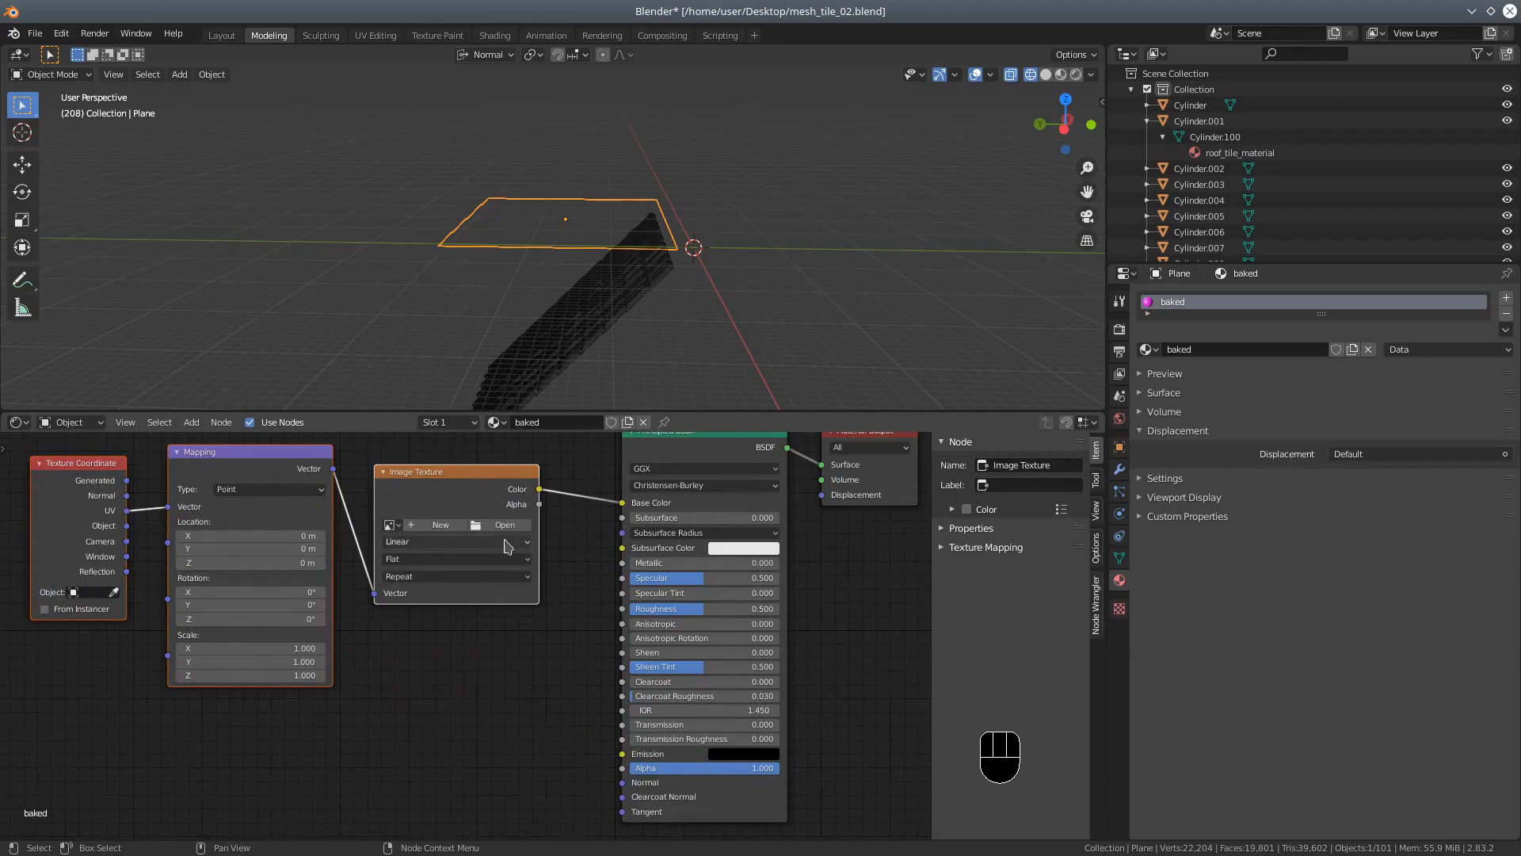
# Step: Assign baked_texture to the Image Texture node and enlarge the 3D viewport above the node area
pyautogui.click(396, 526)
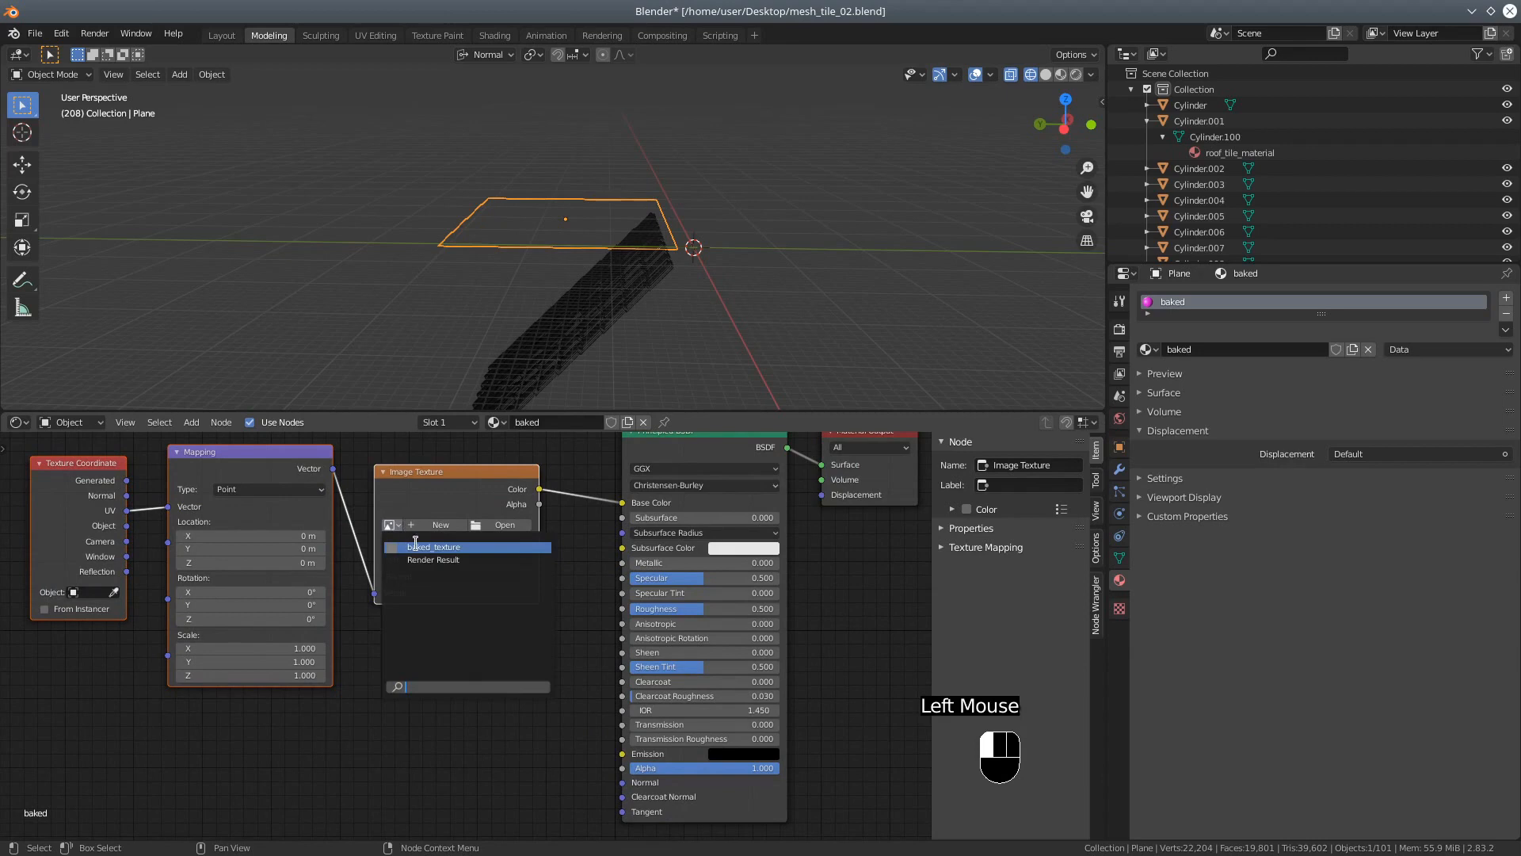
pyautogui.click(421, 547)
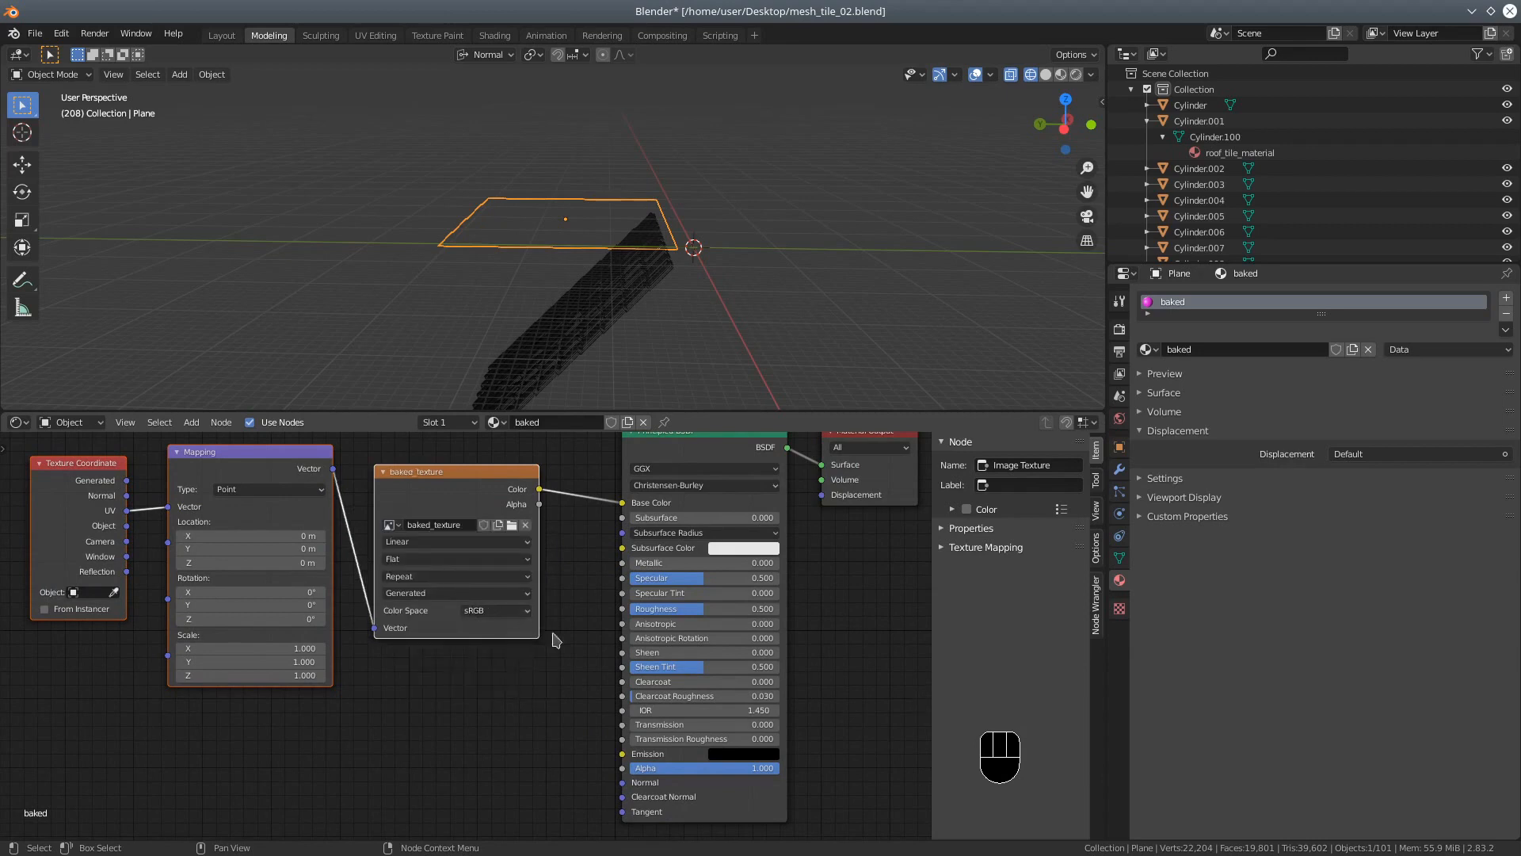
pyautogui.scroll(-3, 769, 336)
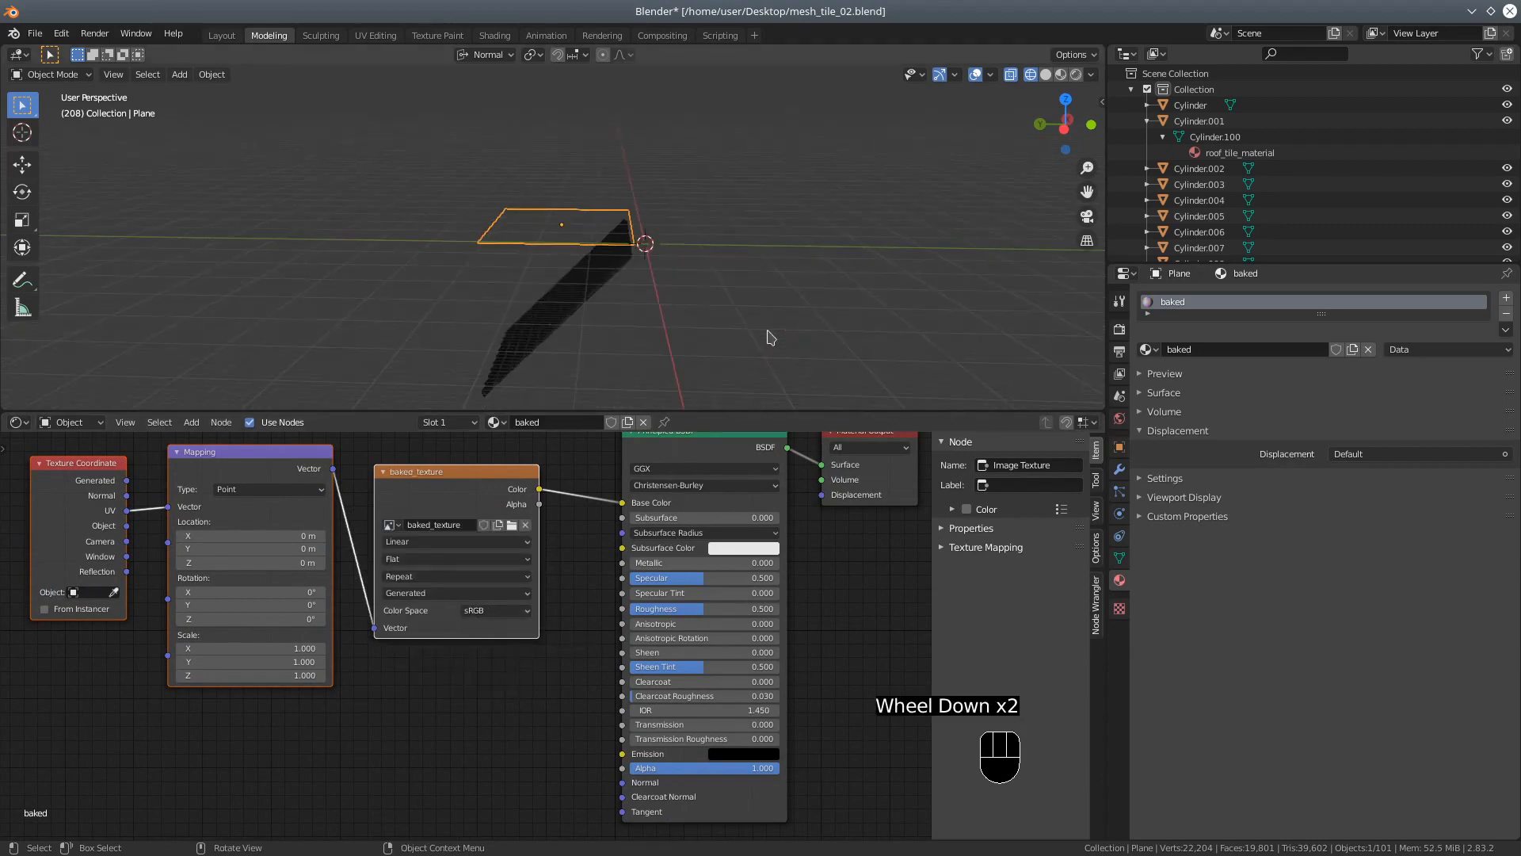
pyautogui.moveTo(802, 411); pyautogui.dragTo(801, 524)
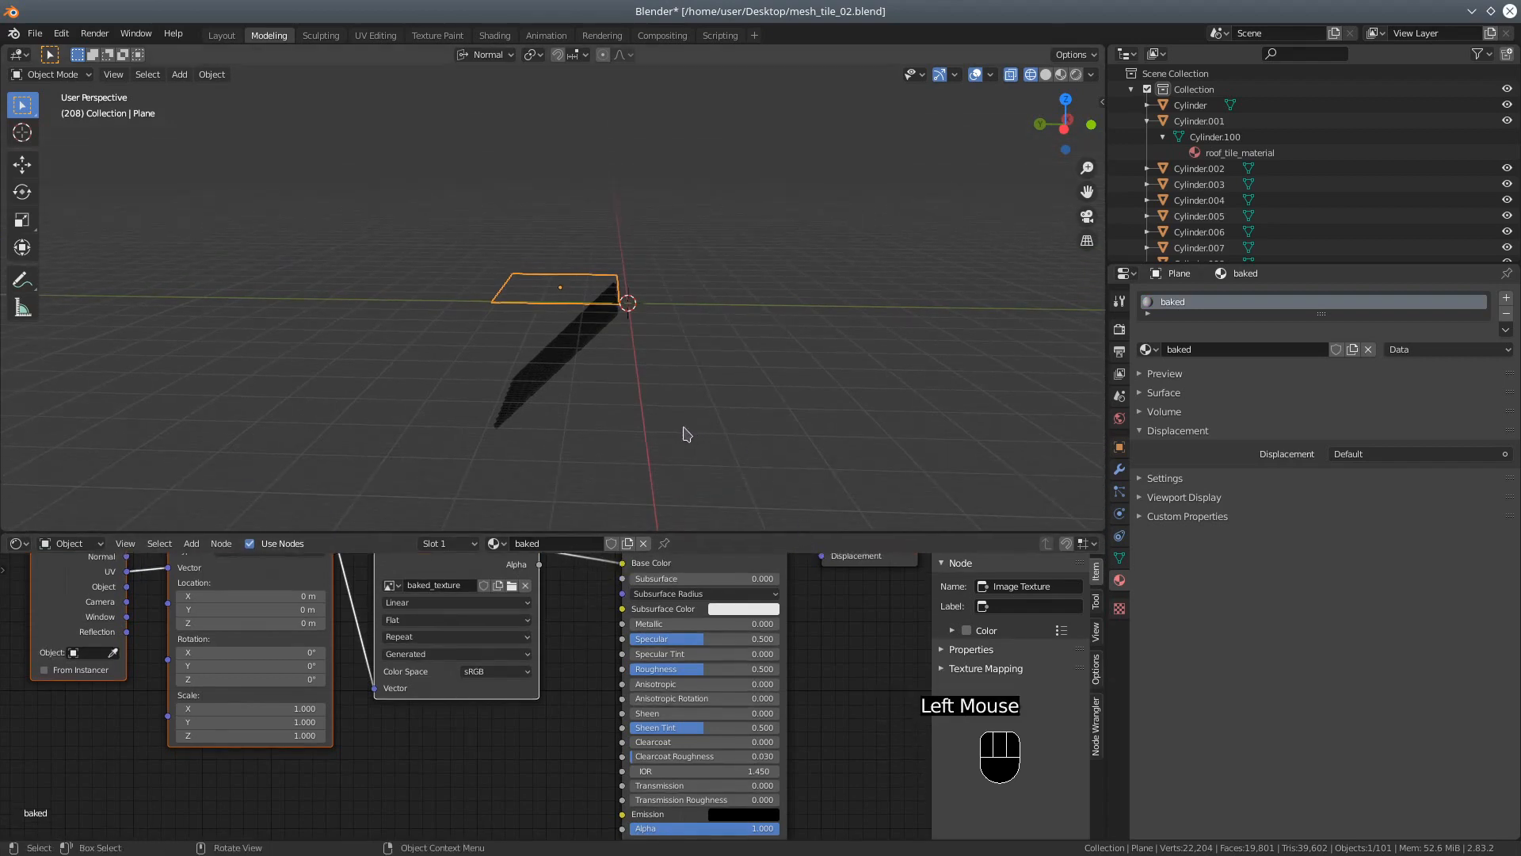
# Step: Enable ambient occlusion for the world and make its surface use nodes
pyautogui.click(1119, 418)
pyautogui.click(1153, 427)
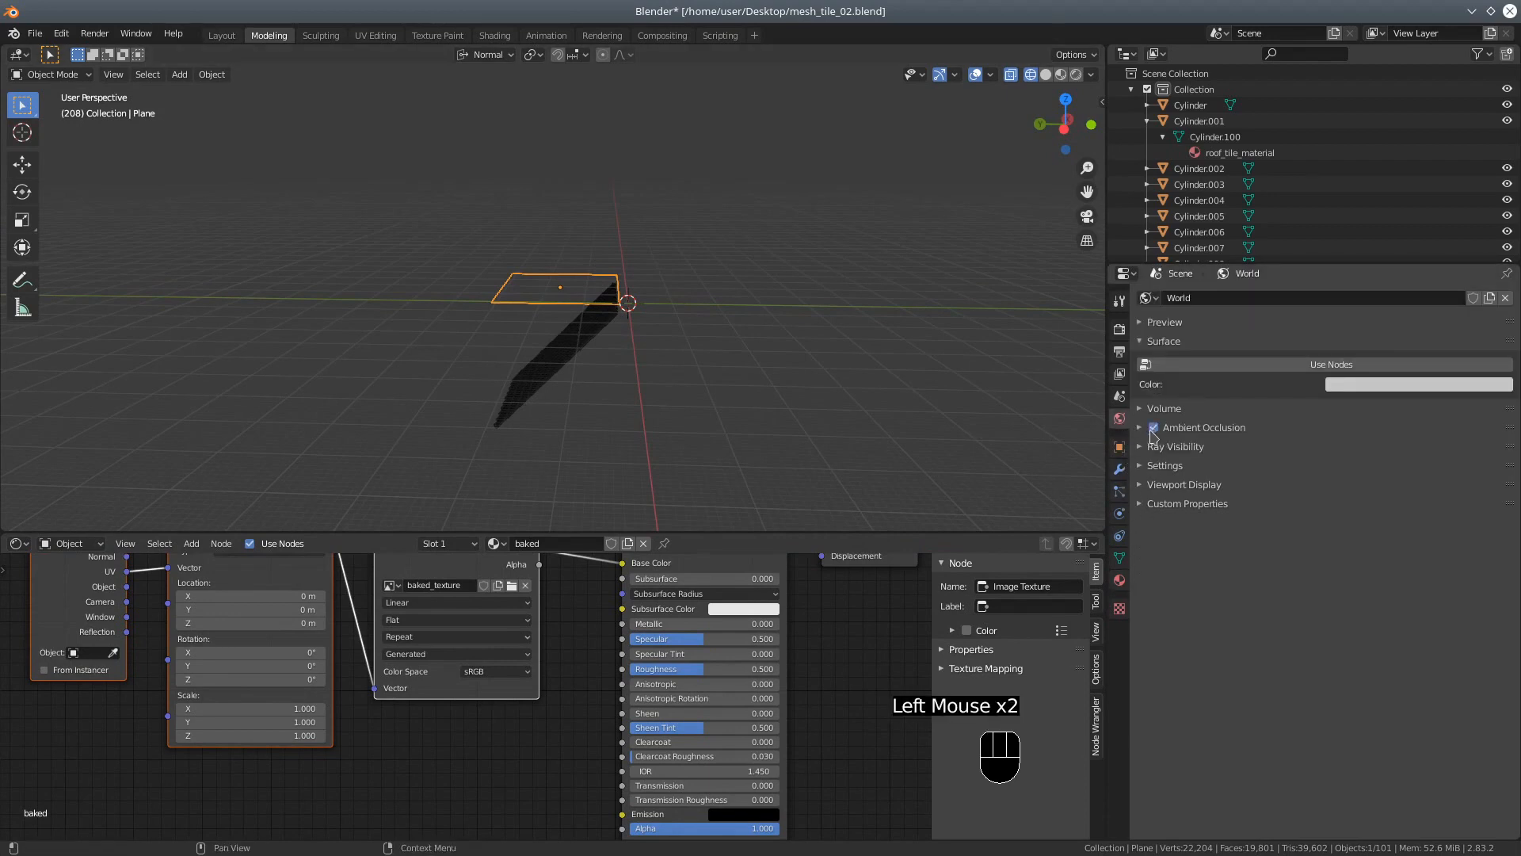
pyautogui.click(1200, 364)
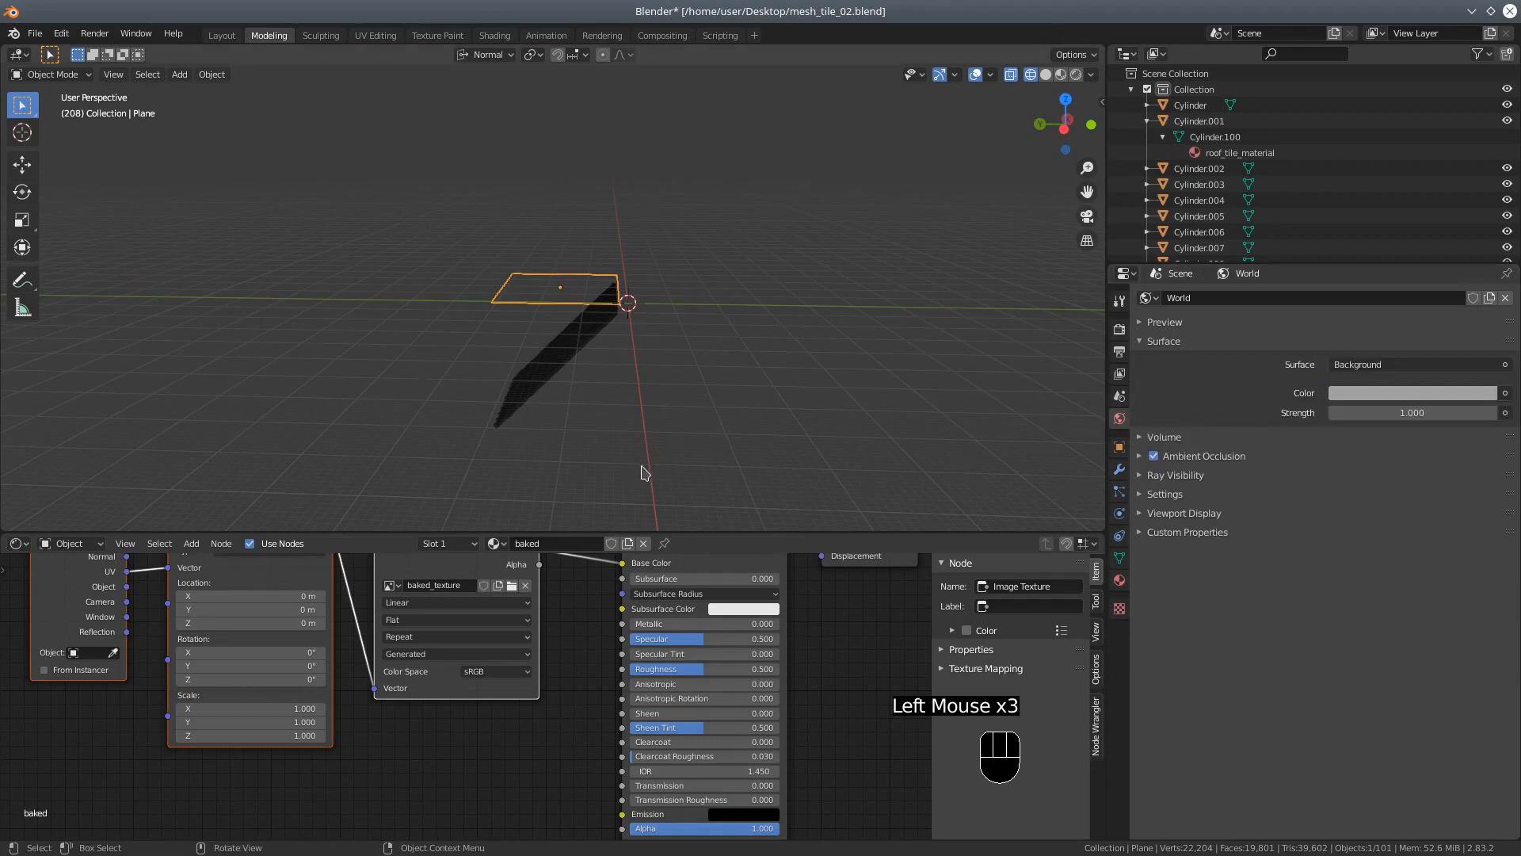
# Step: Box-select all the roof tiles together with the plane, keeping the plane as the active object
pyautogui.scroll(3, 646, 469)
pyautogui.moveTo(646, 469); pyautogui.dragTo(842, 438, button='middle')
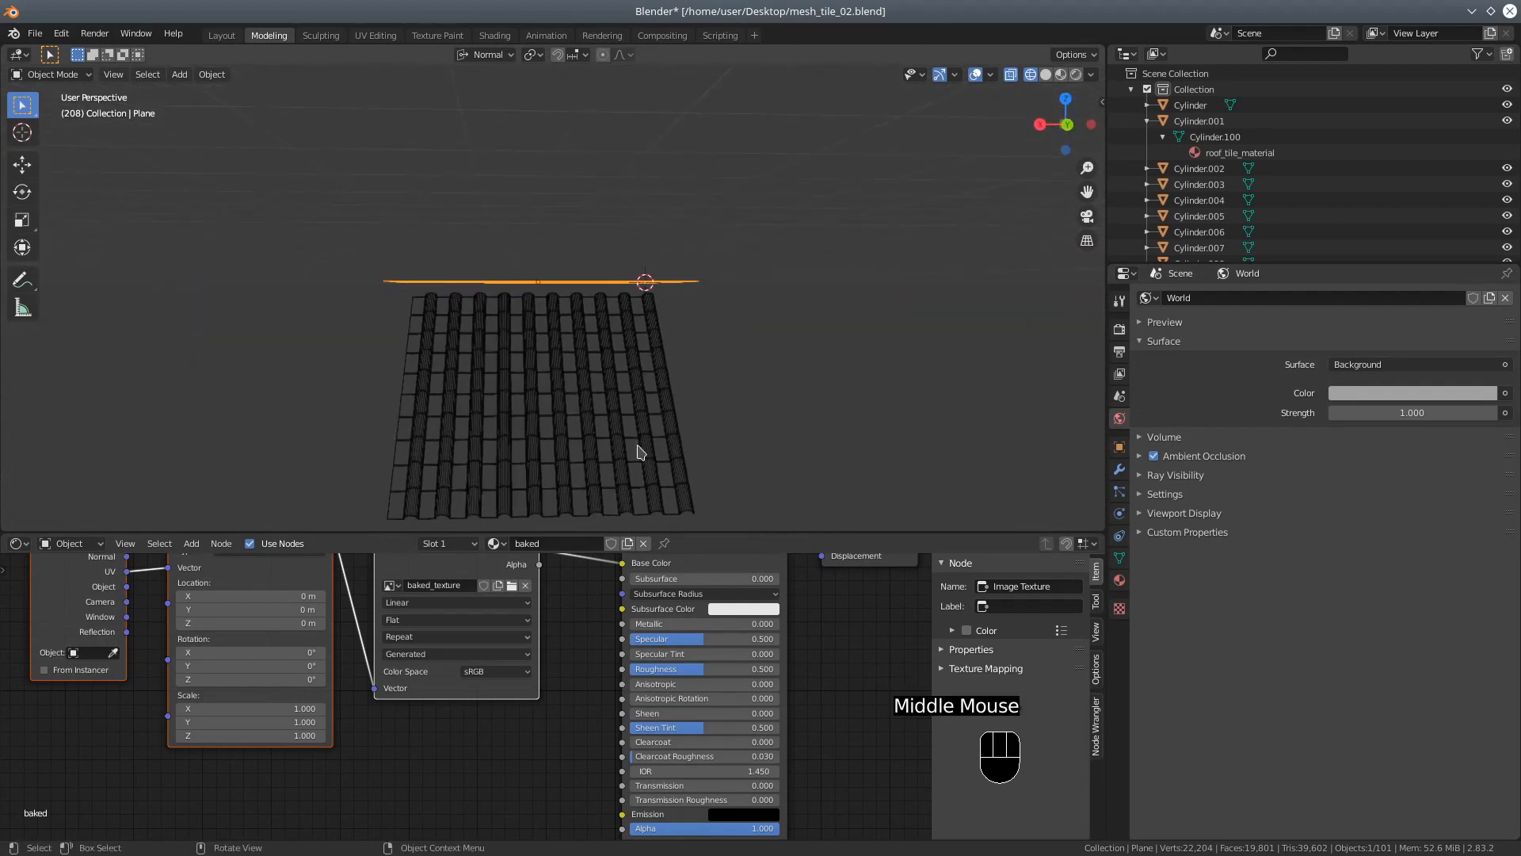
pyautogui.scroll(-1, 792, 438)
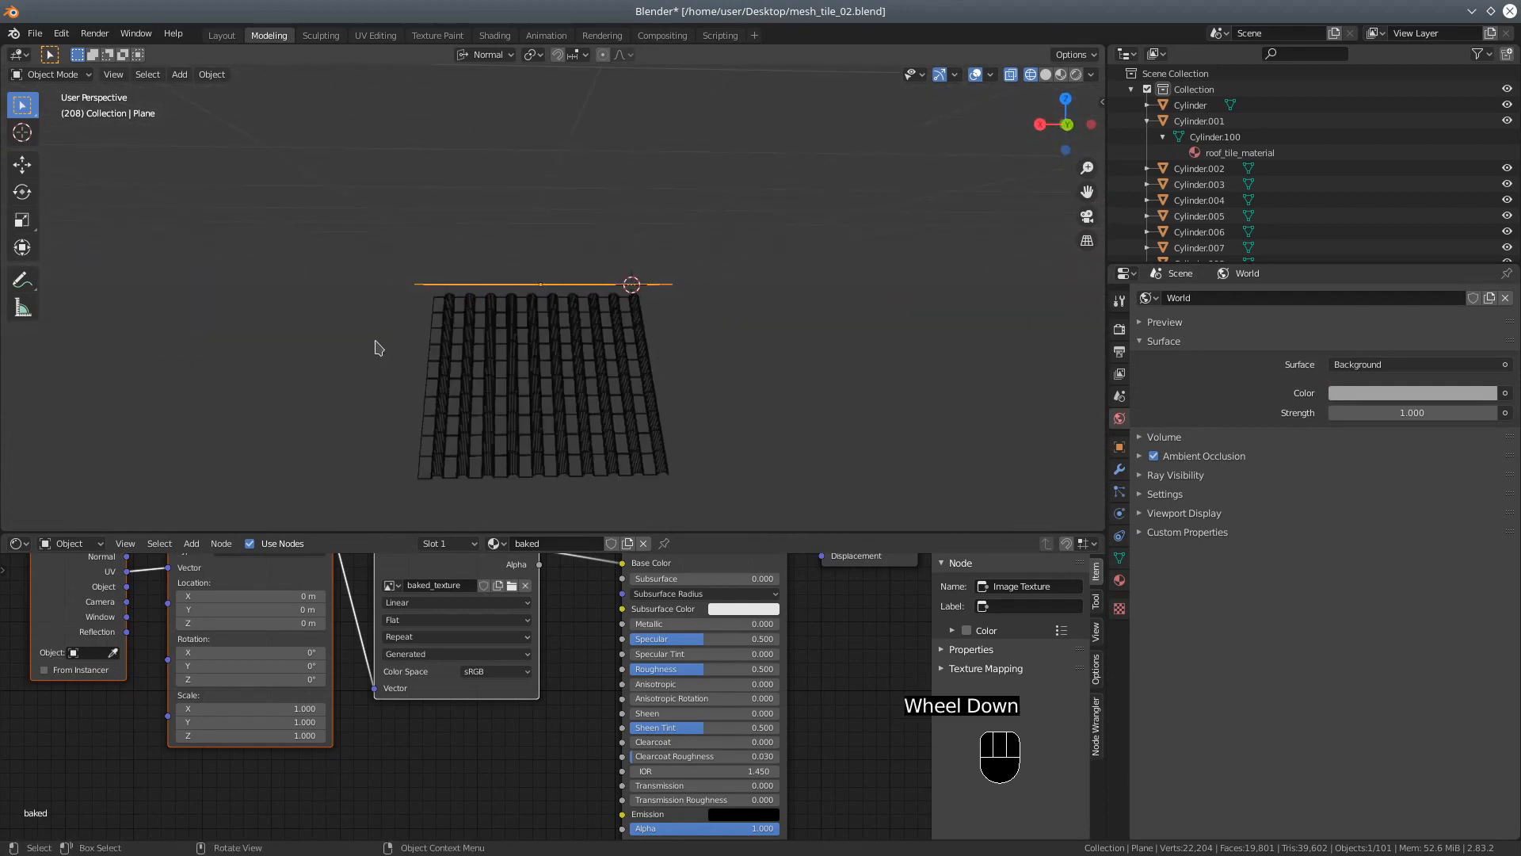
pyautogui.press('b')
pyautogui.moveTo(367, 230); pyautogui.dragTo(811, 531)
pyautogui.moveTo(816, 419); pyautogui.dragTo(620, 411, button='middle')
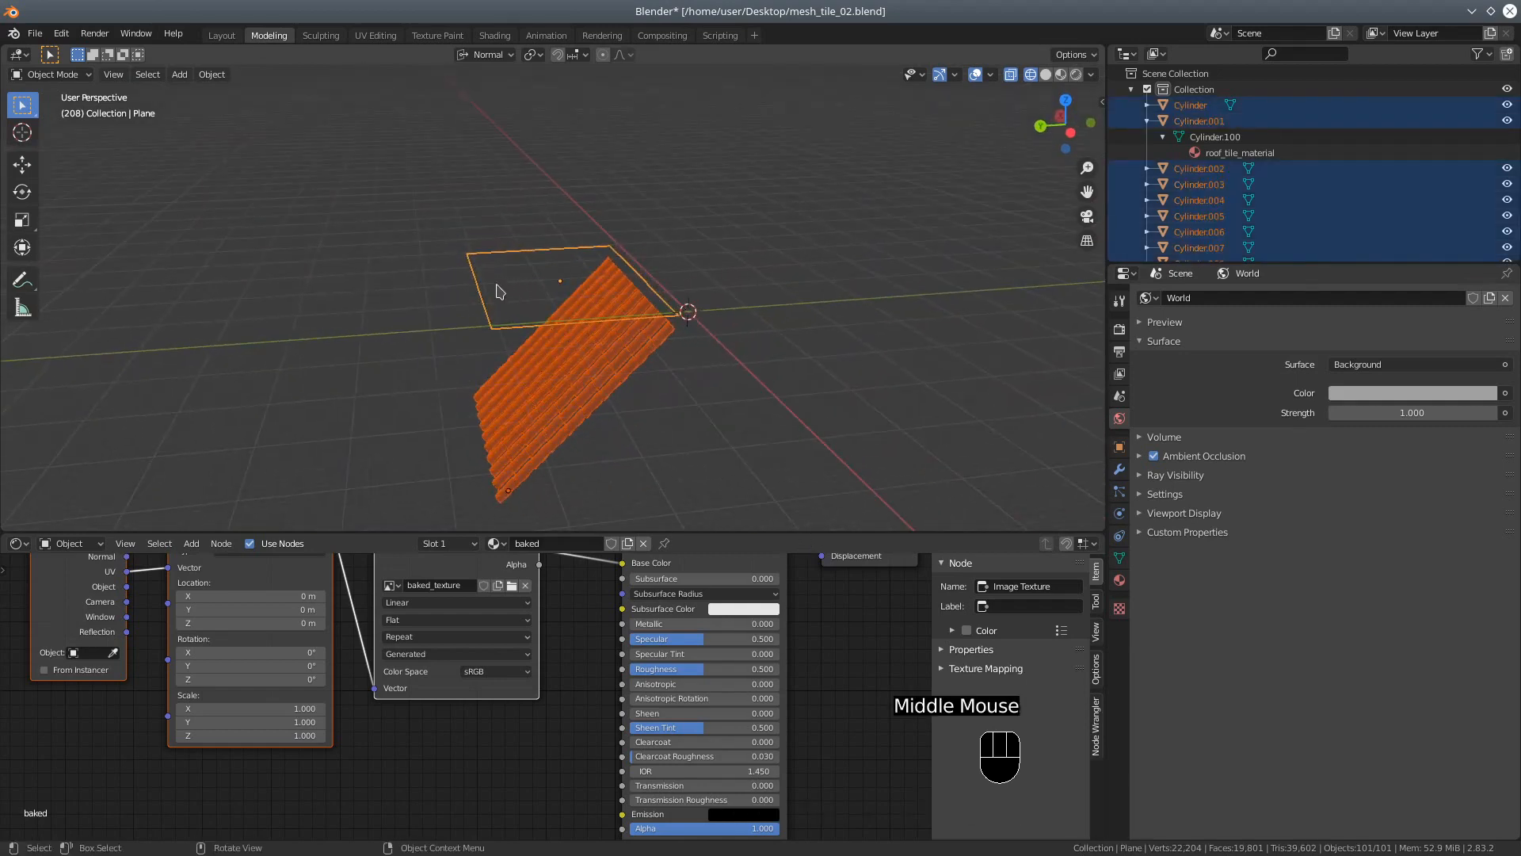
pyautogui.scroll(3, 684, 438)
pyautogui.scroll(-3, 683, 438)
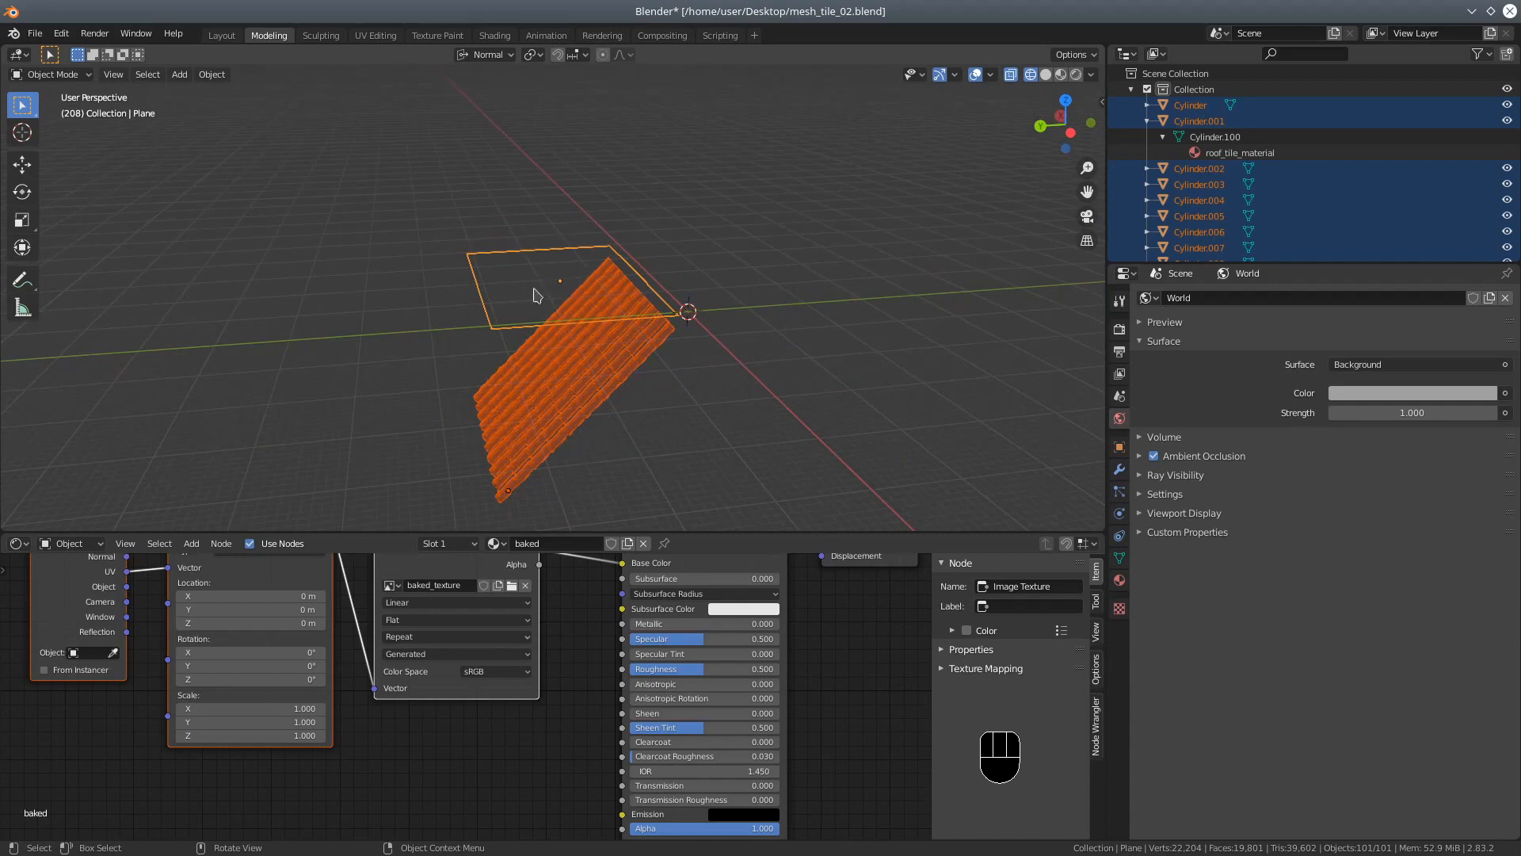
# Step: Join the Shader Editor area into the 3D viewport so that the viewport fills the space
pyautogui.rightClick(856, 536)
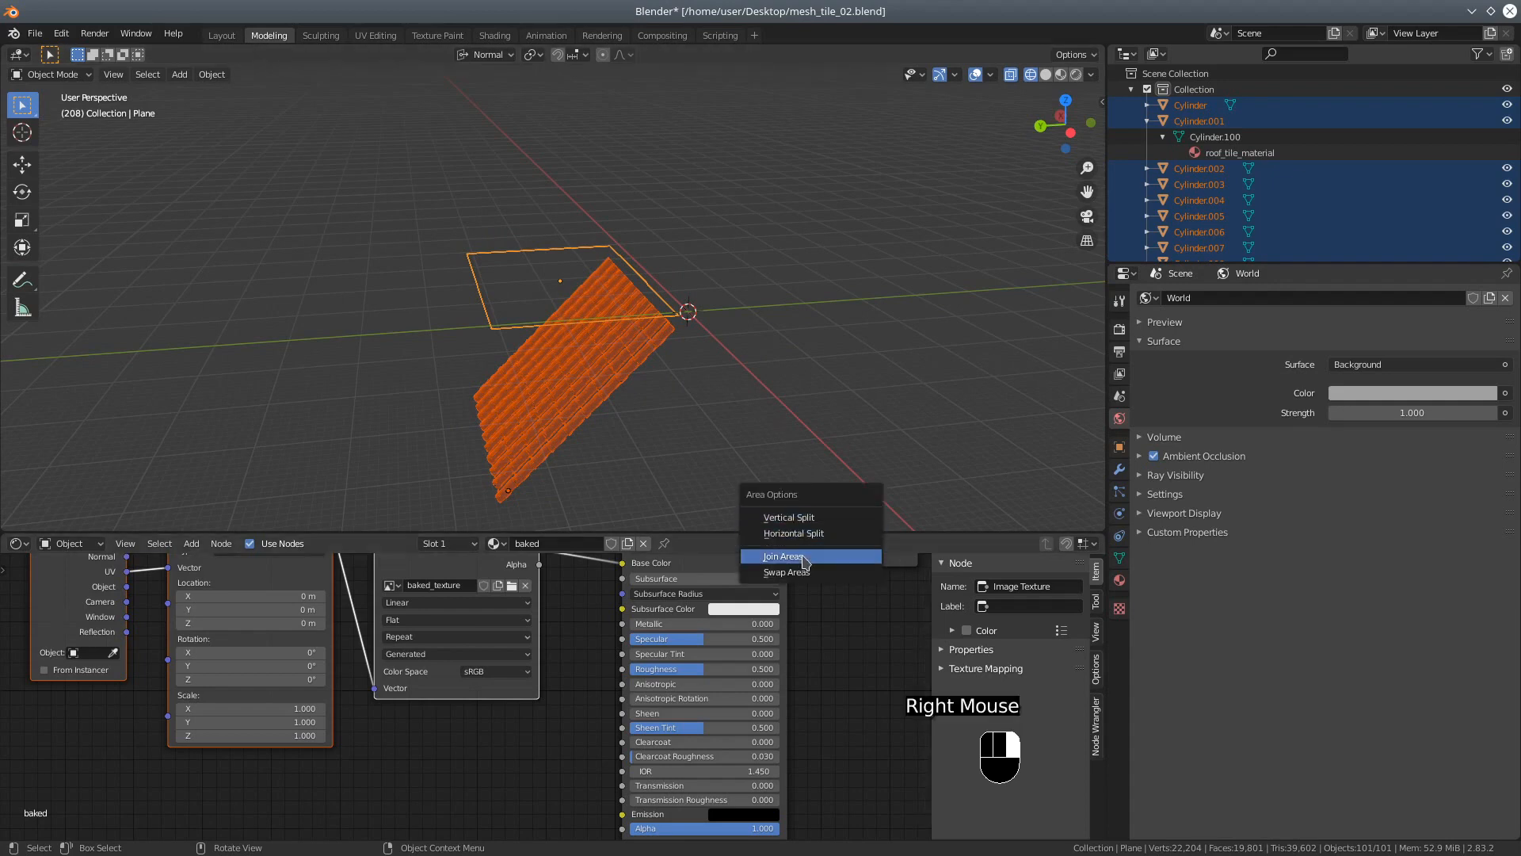
pyautogui.click(804, 558)
pyautogui.click(831, 615)
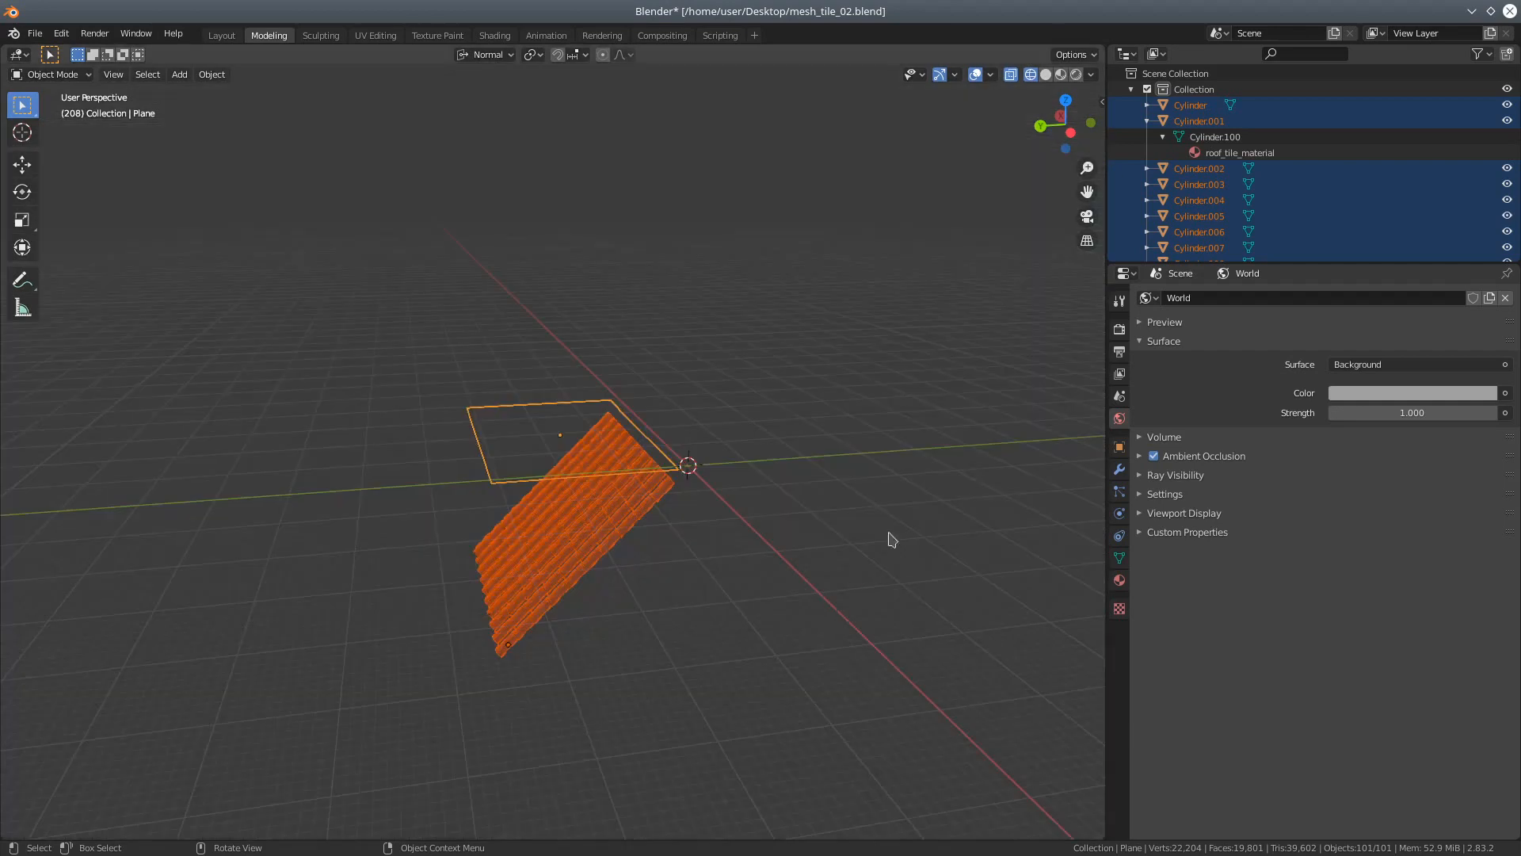
# Step: Set the Combined bake to include direct and indirect lighting, Diffuse and Ambient Occlusion, without Glossy, Transmission or Emit
pyautogui.click(1154, 456)
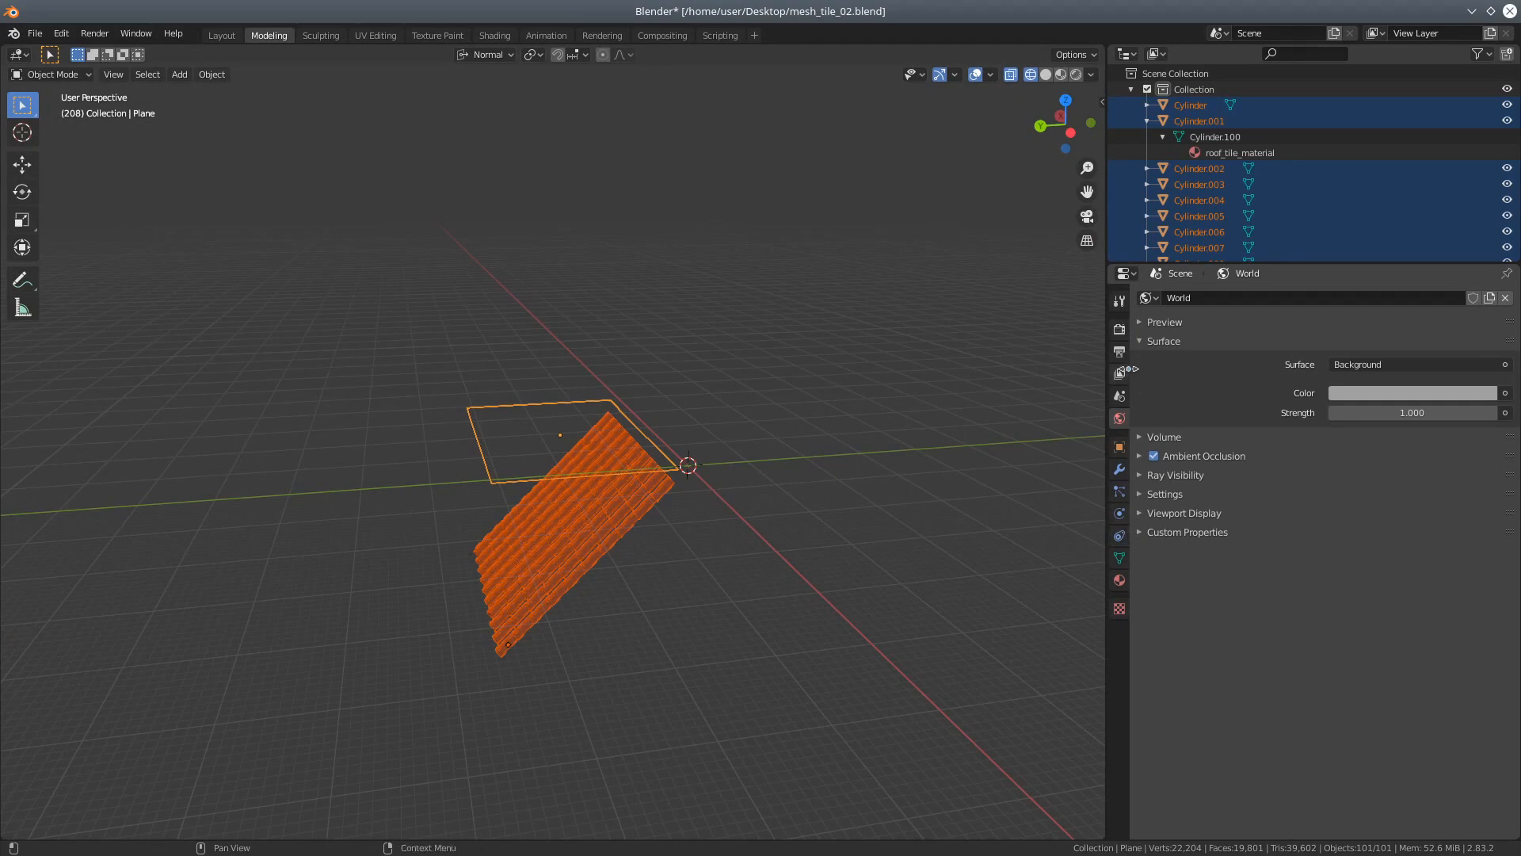
pyautogui.click(1121, 331)
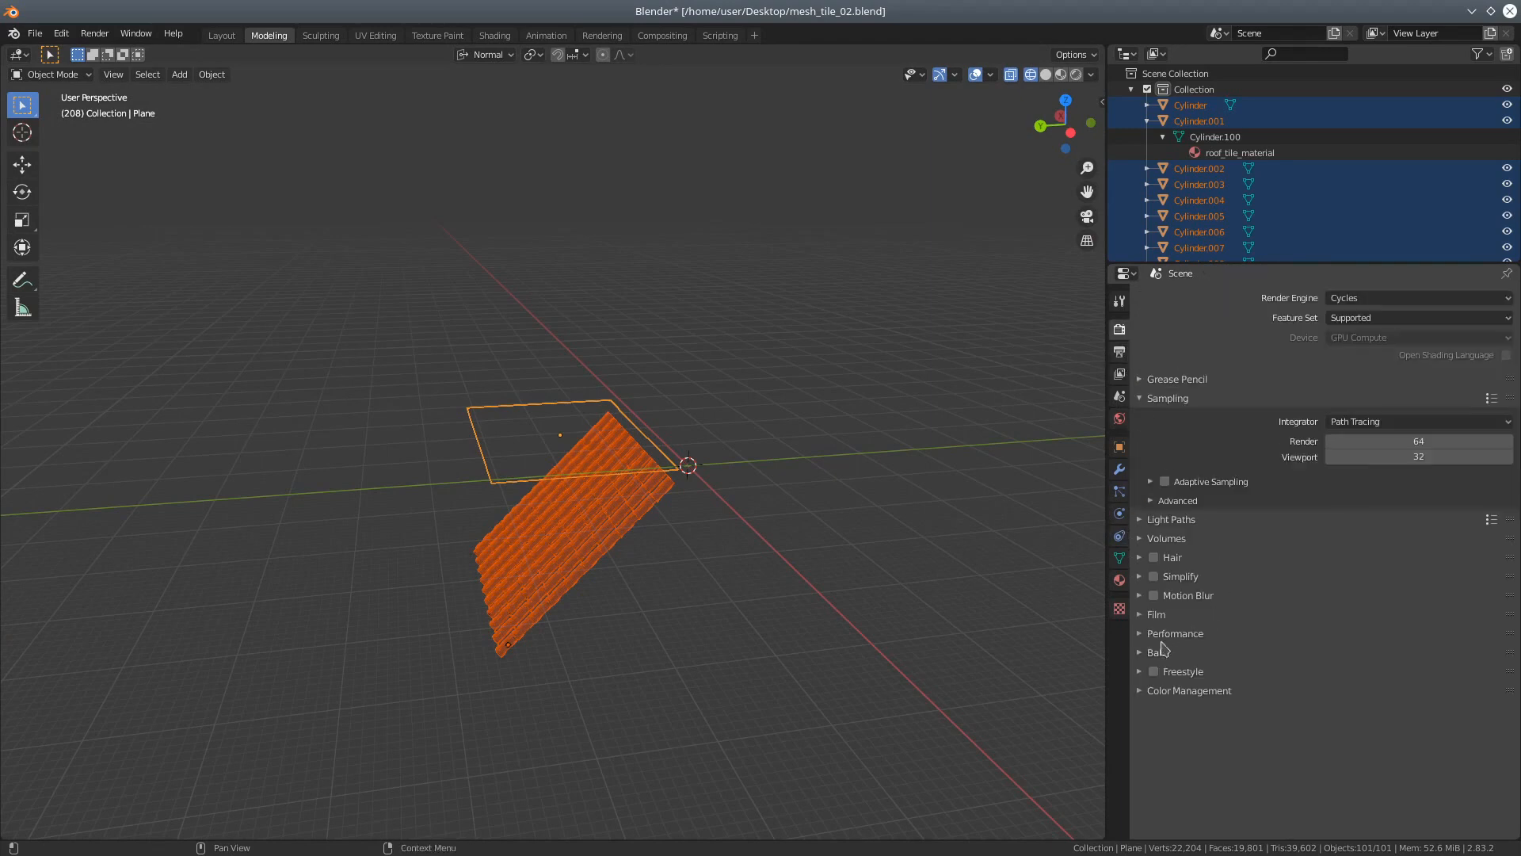
pyautogui.click(1139, 652)
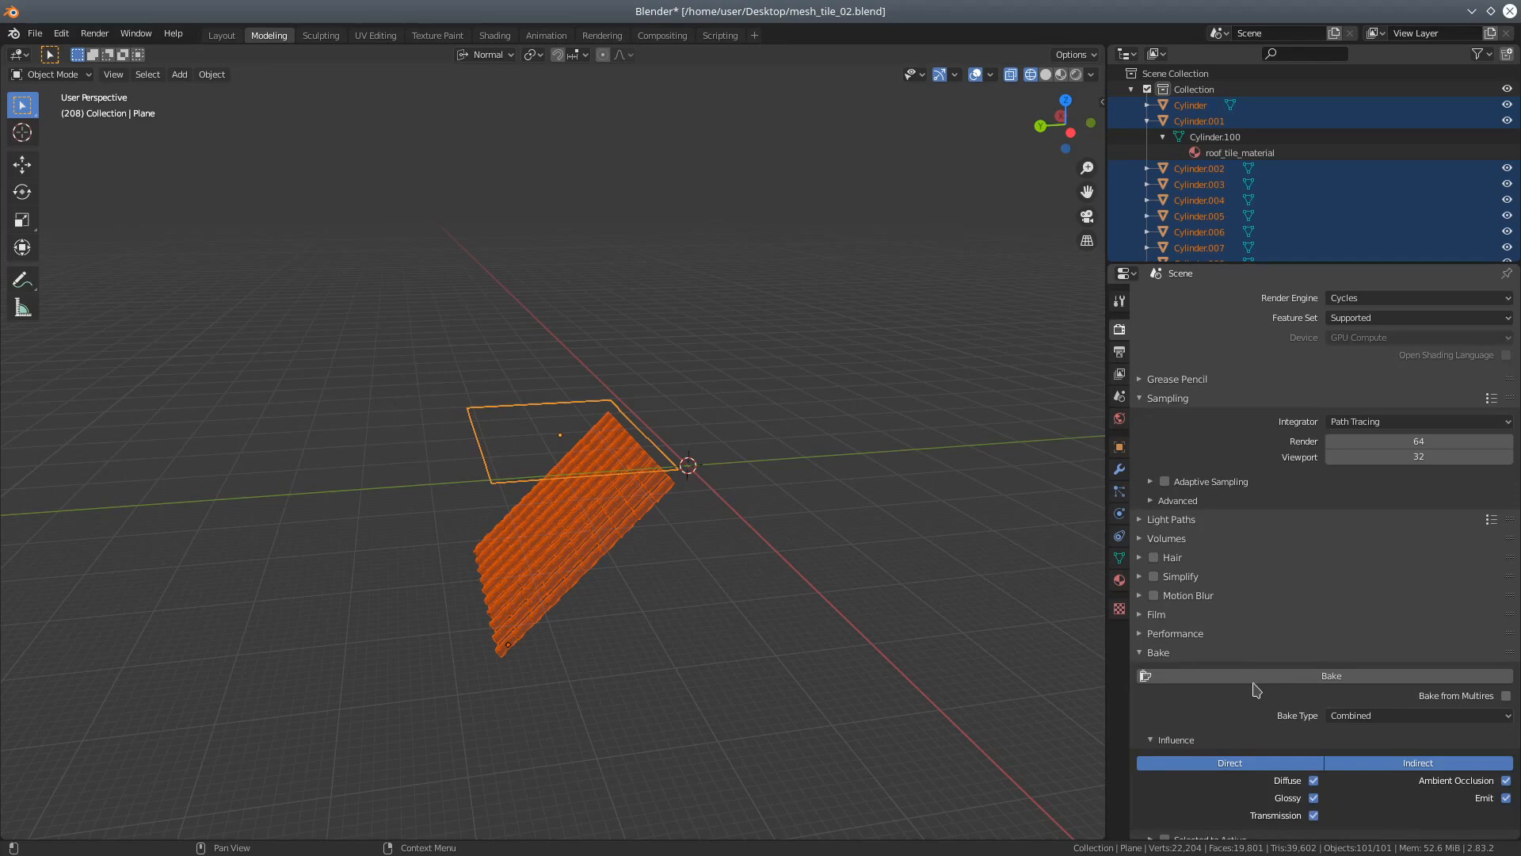
pyautogui.scroll(-3, 1255, 689)
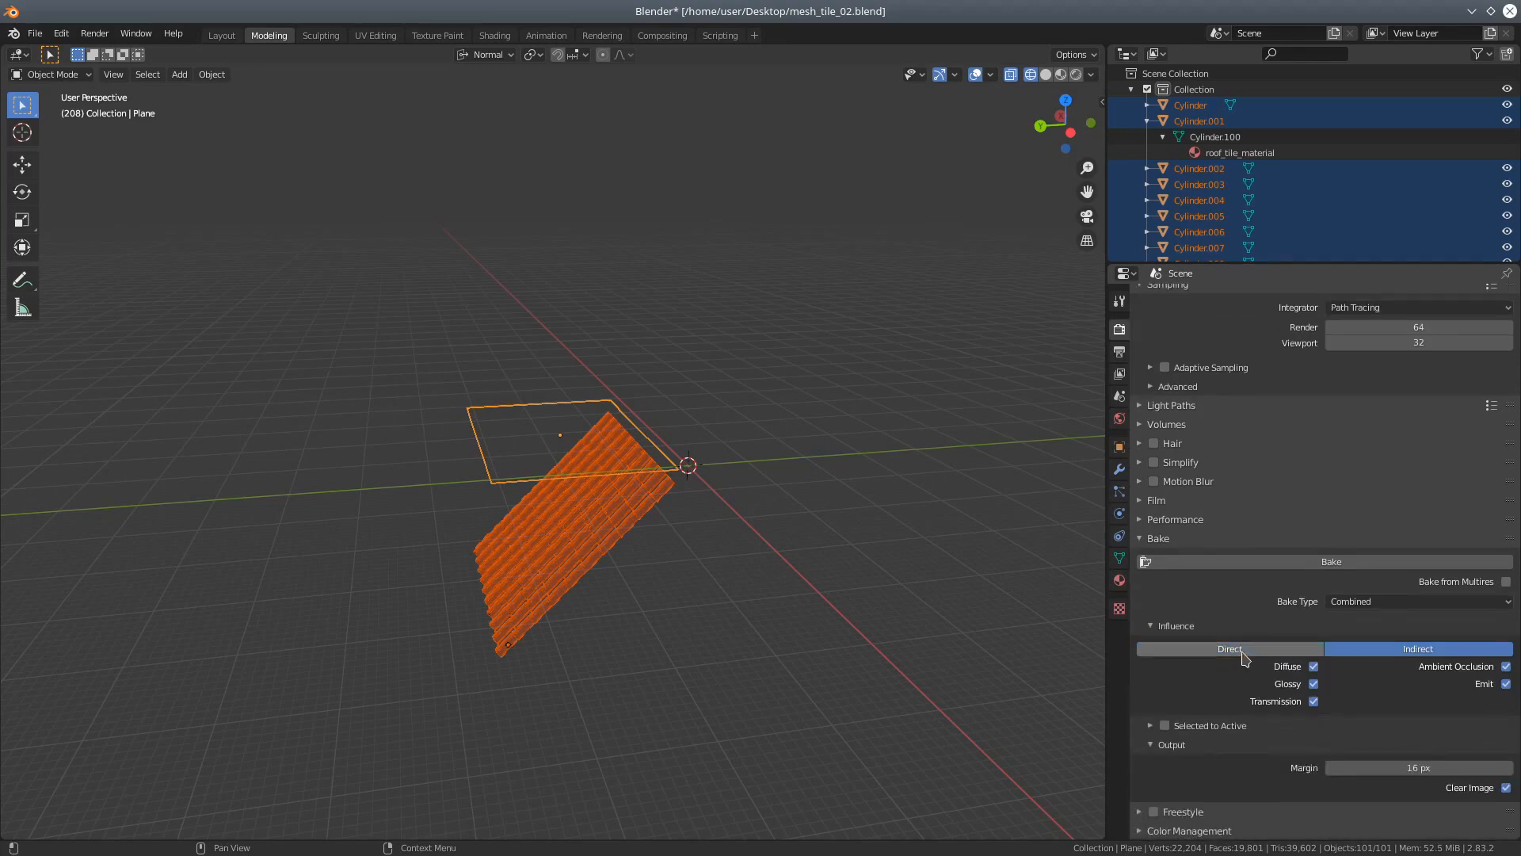
pyautogui.click(1244, 655)
pyautogui.click(1396, 653)
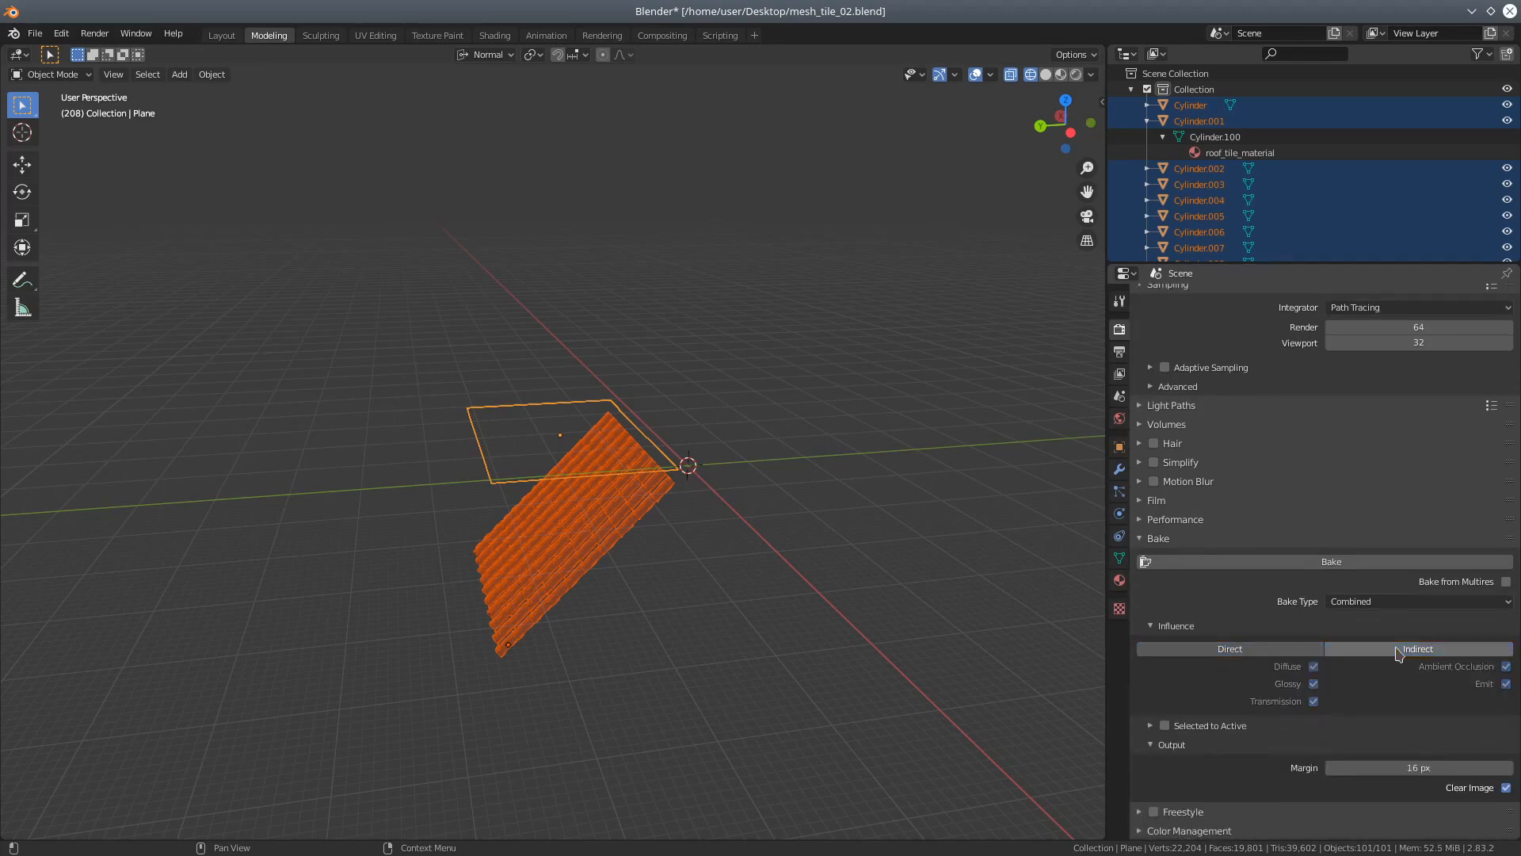
pyautogui.click(1285, 654)
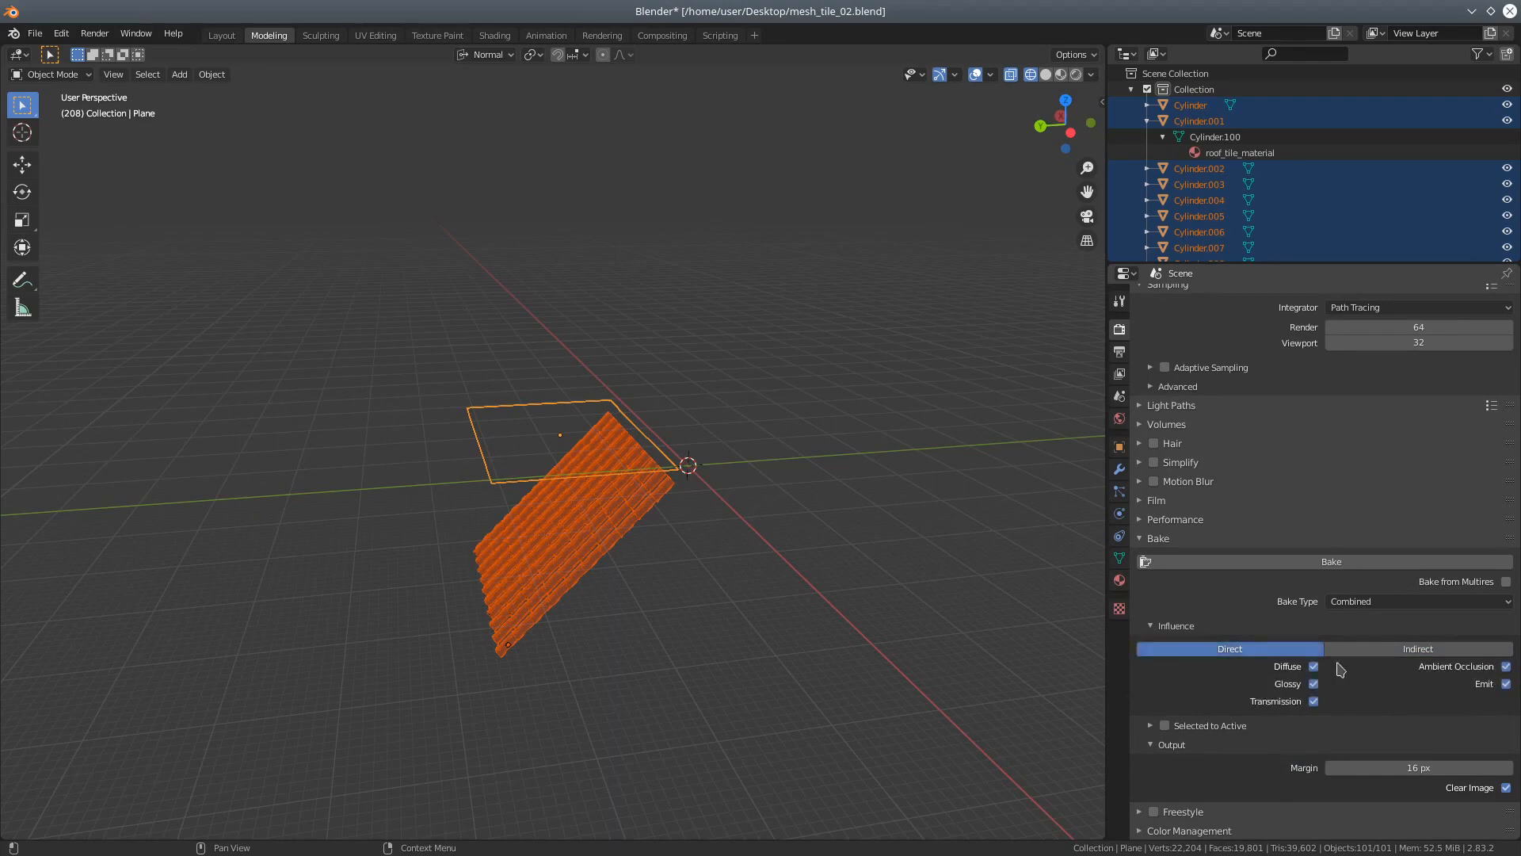
pyautogui.click(1399, 655)
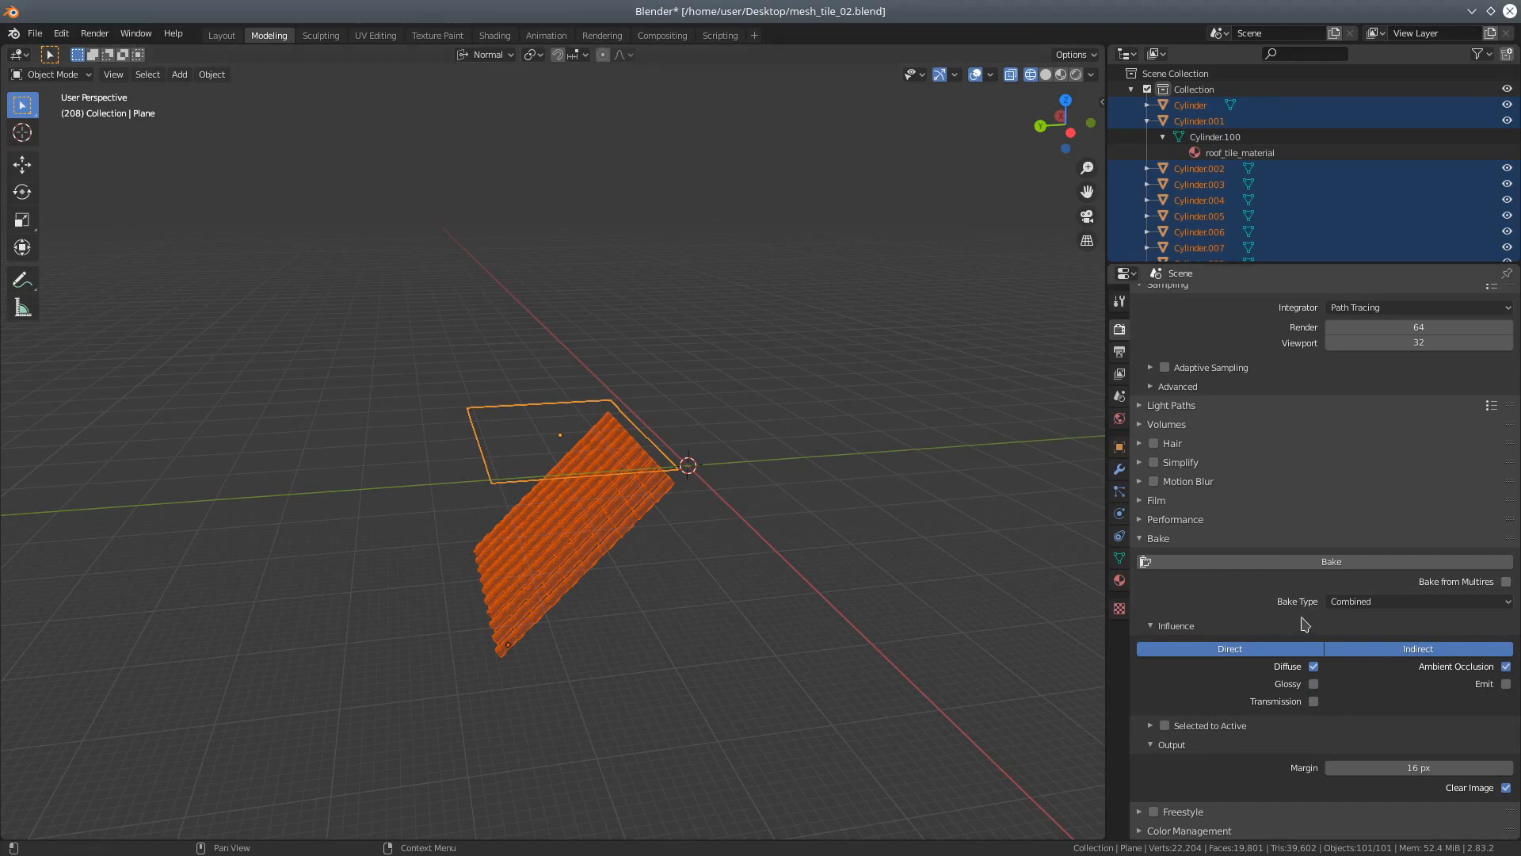
# Step: Bake the tiles onto the plane with Selected to Active enabled, and display baked_texture up close in an image editor
pyautogui.click(1164, 726)
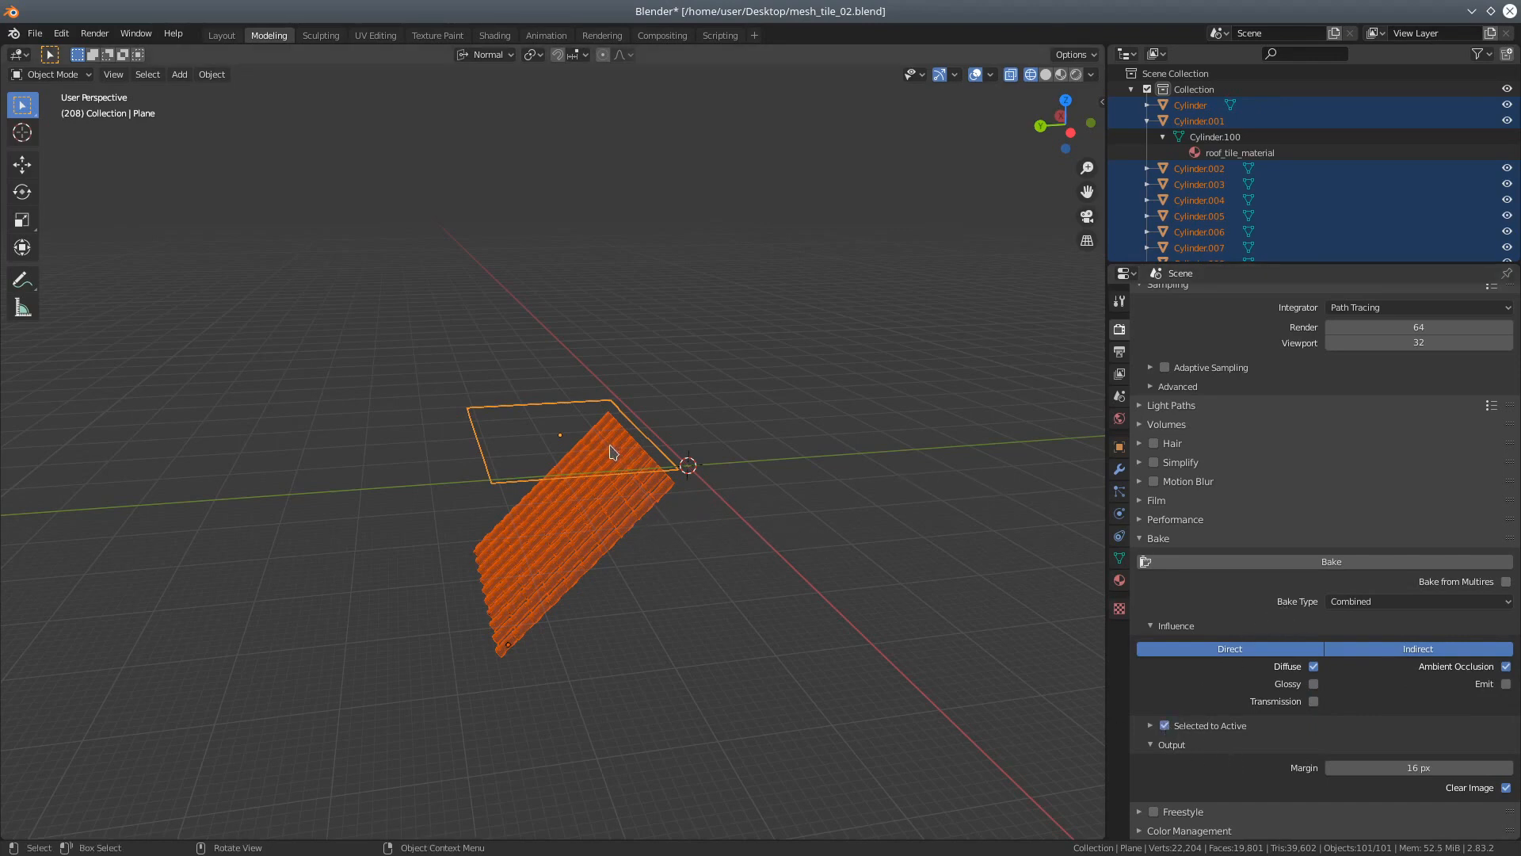
pyautogui.click(1319, 562)
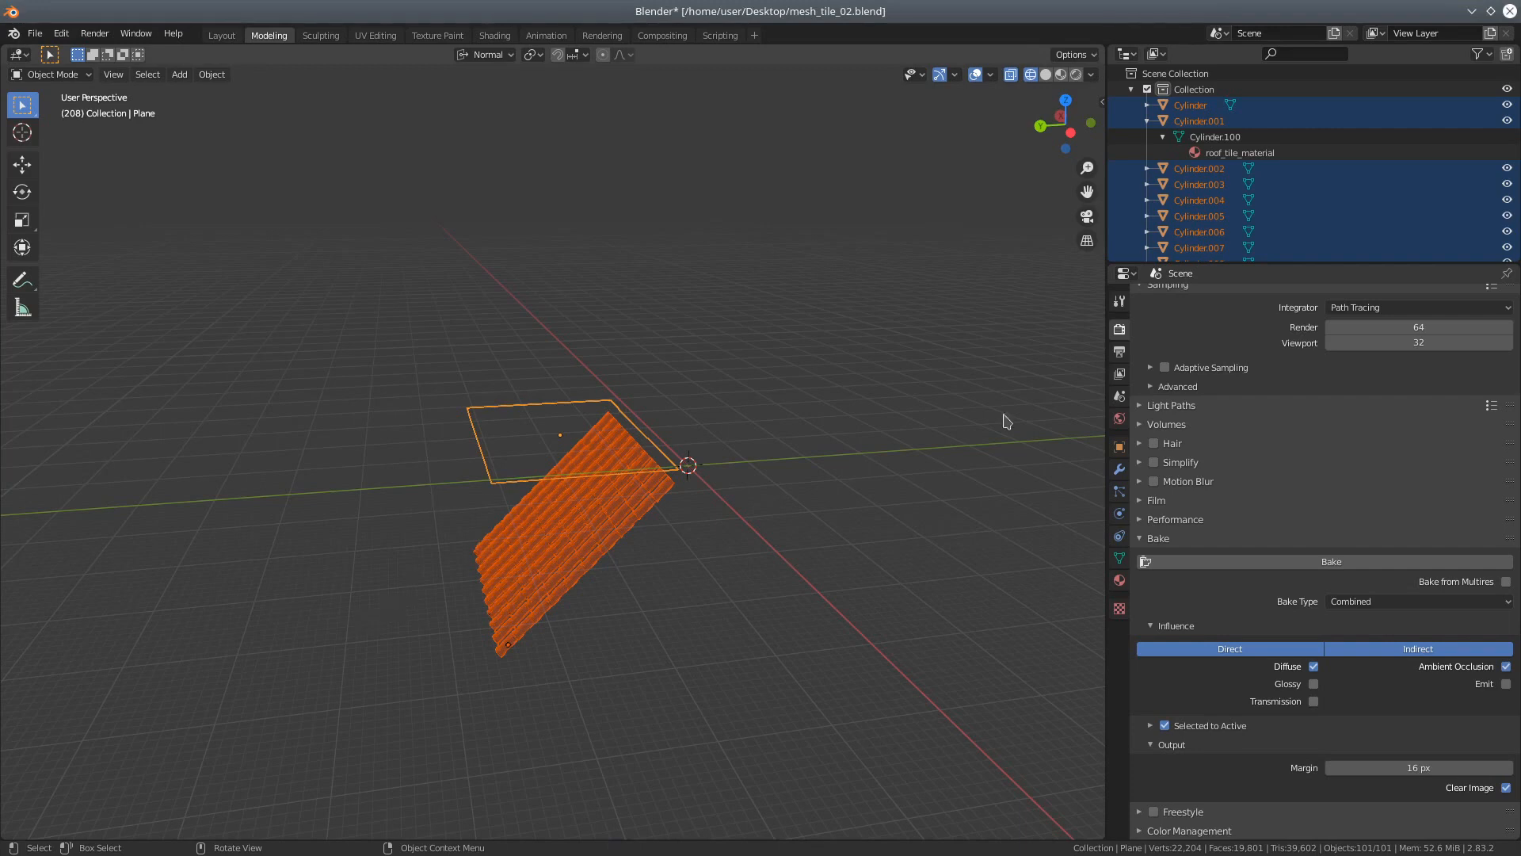
pyautogui.click(1136, 278)
pyautogui.click(625, 368)
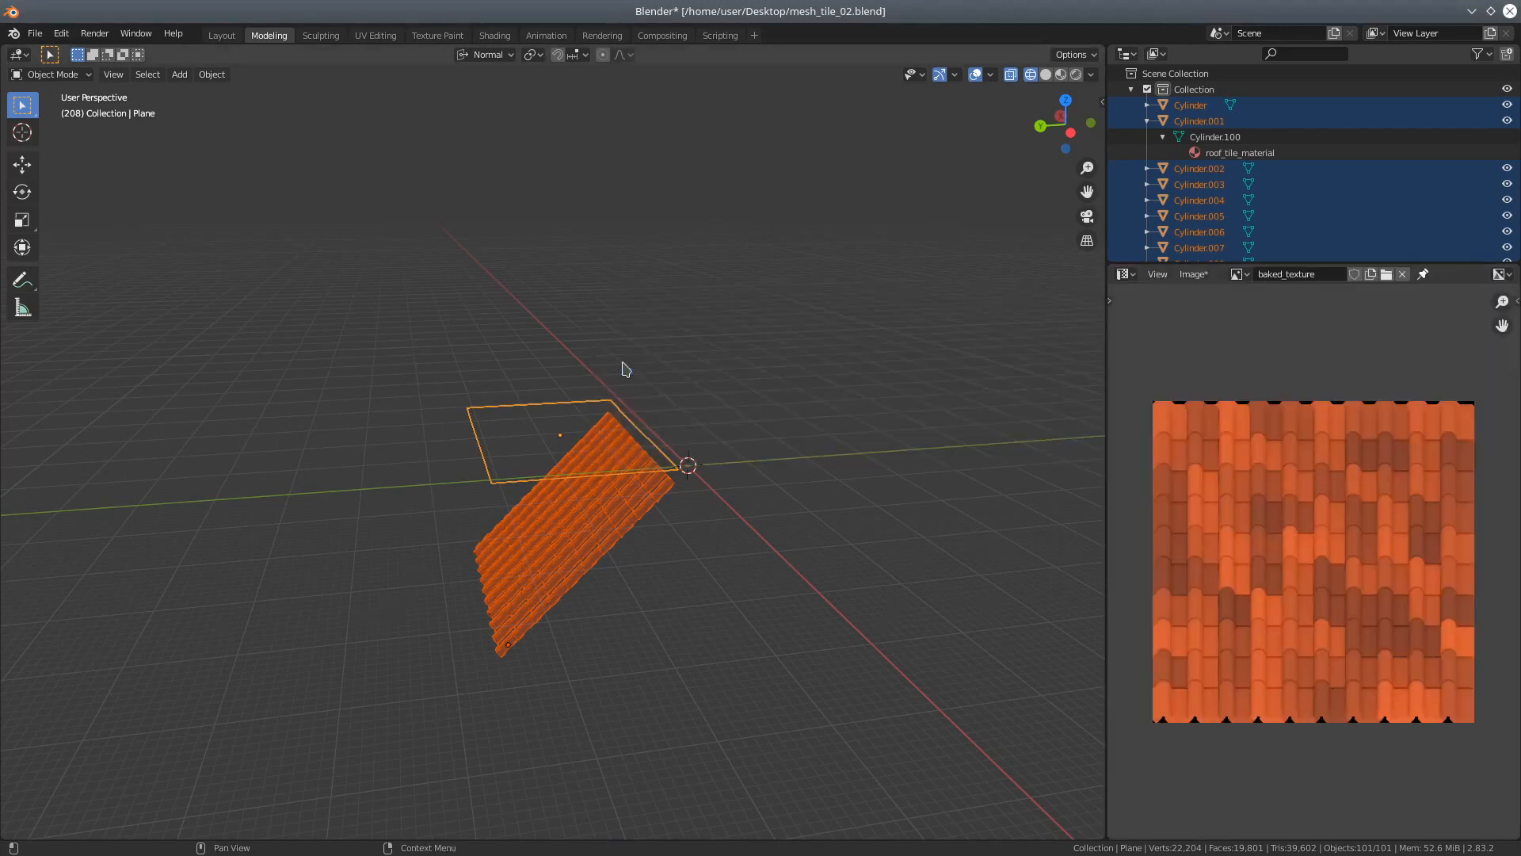
pyautogui.scroll(4, 1294, 633)
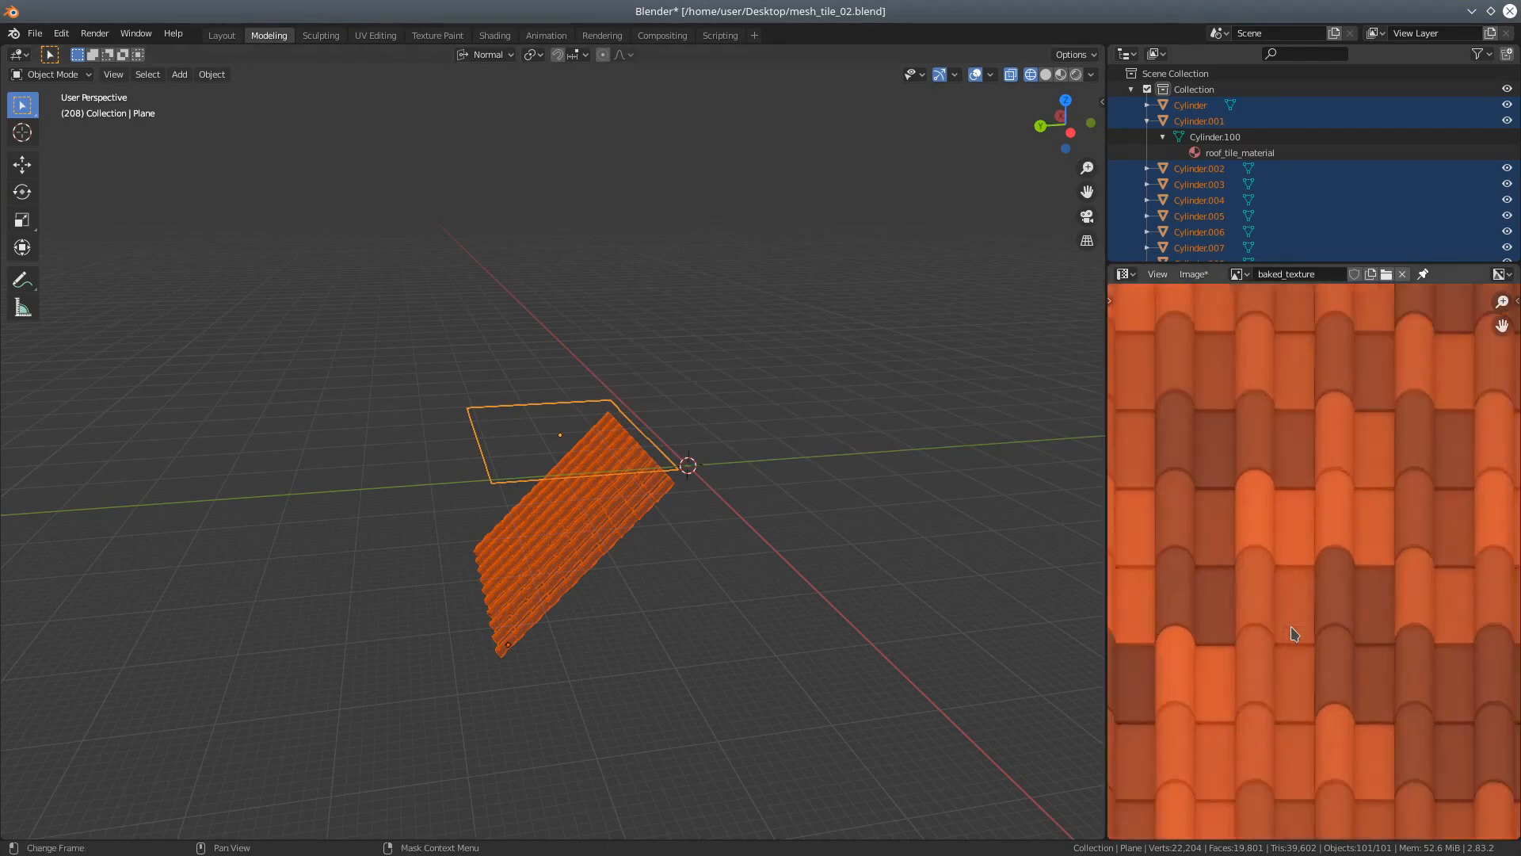
# Step: Check the baked tile texture, and save the image to the Desktop as tile_diffuse_01.png
pyautogui.scroll(-5, 1293, 634)
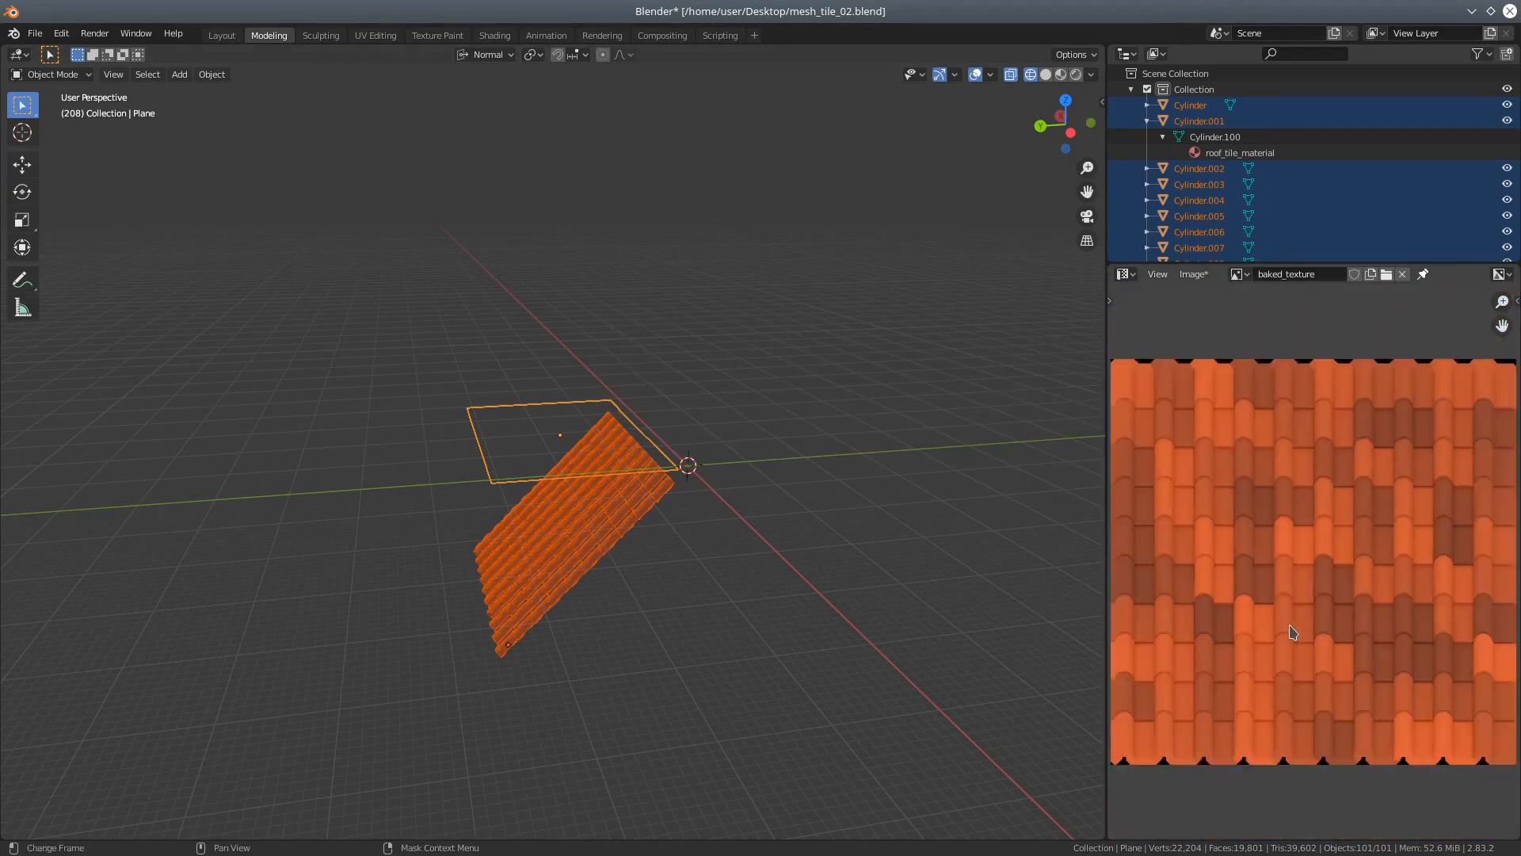
pyautogui.scroll(-1, 1294, 631)
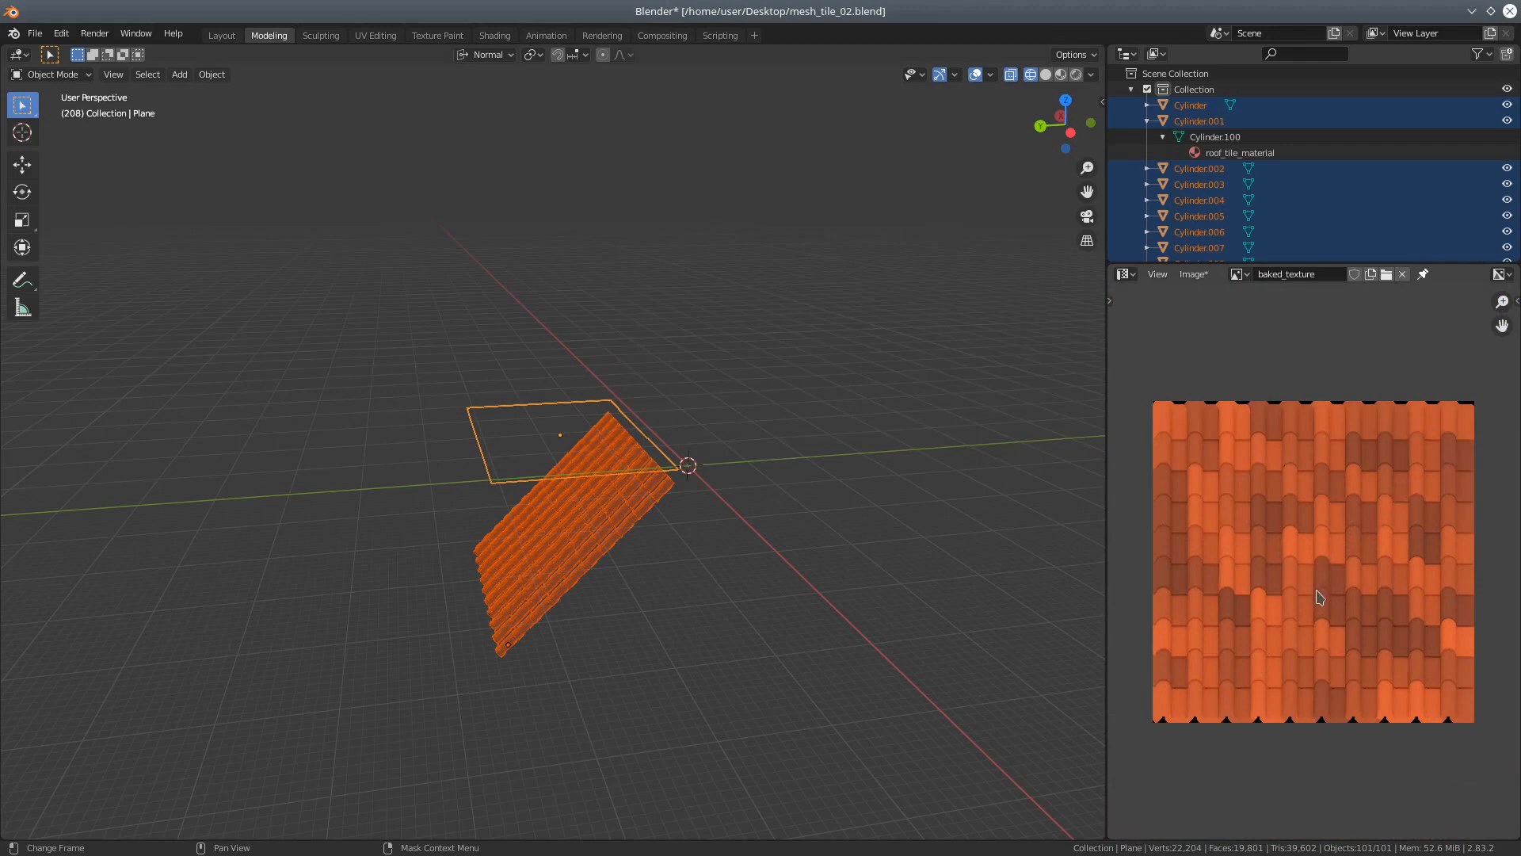
pyautogui.scroll(6, 1319, 597)
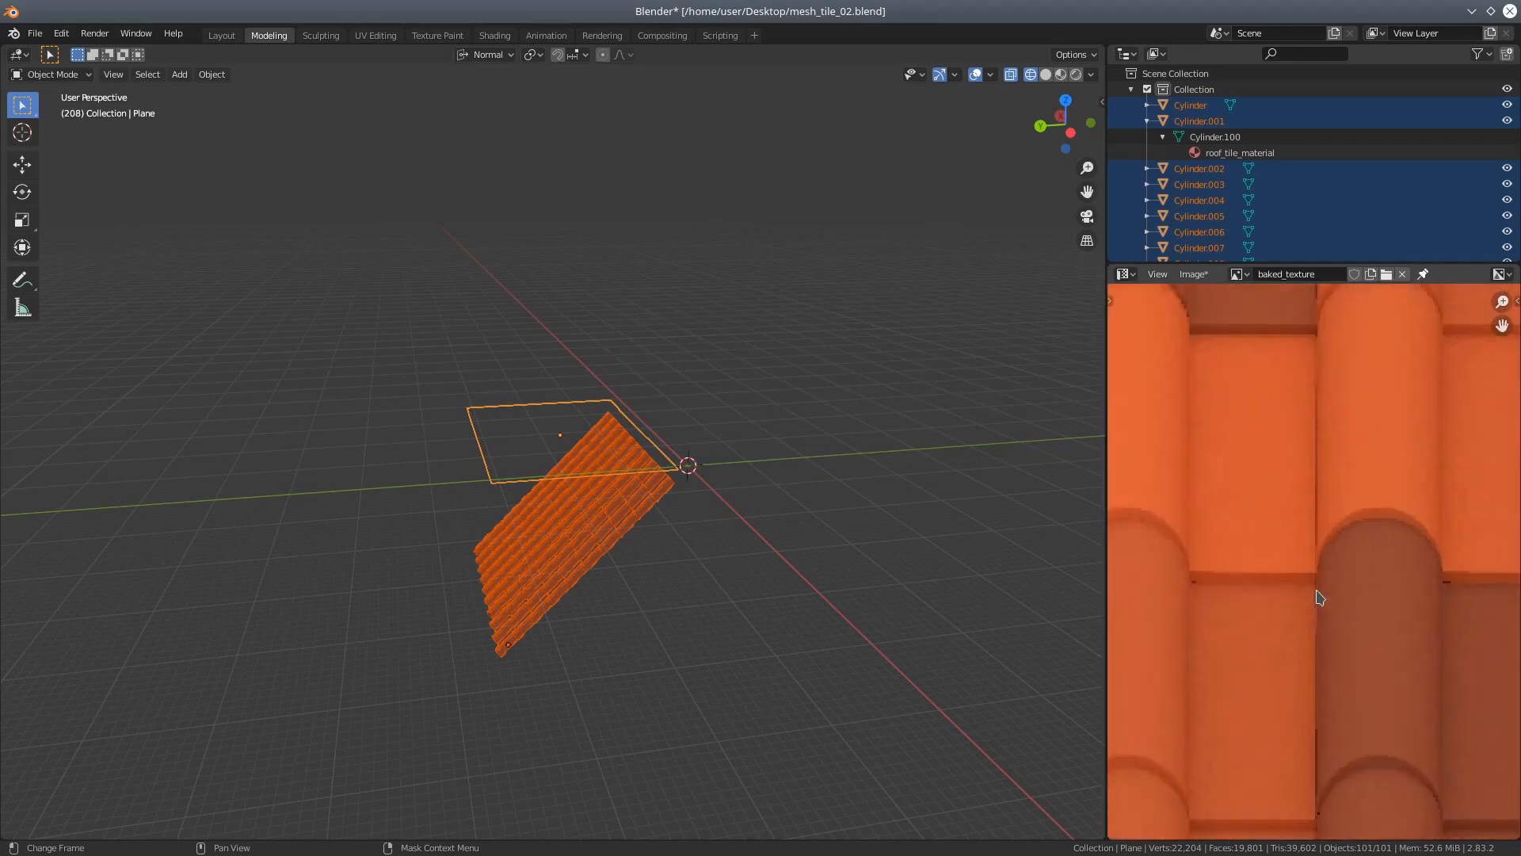
pyautogui.scroll(-6, 1319, 596)
pyautogui.click(1194, 274)
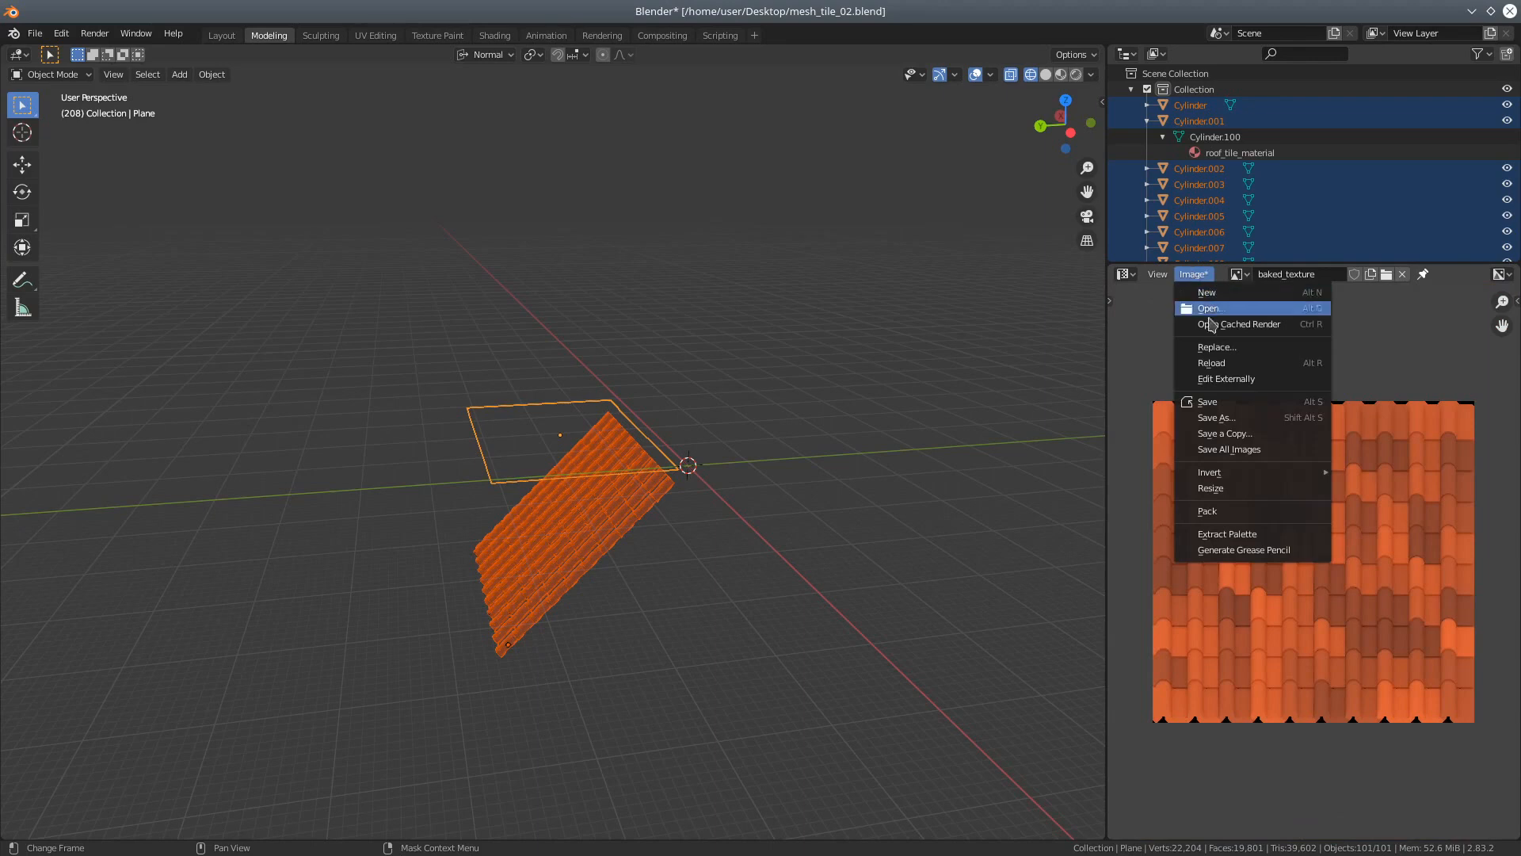
pyautogui.click(1232, 419)
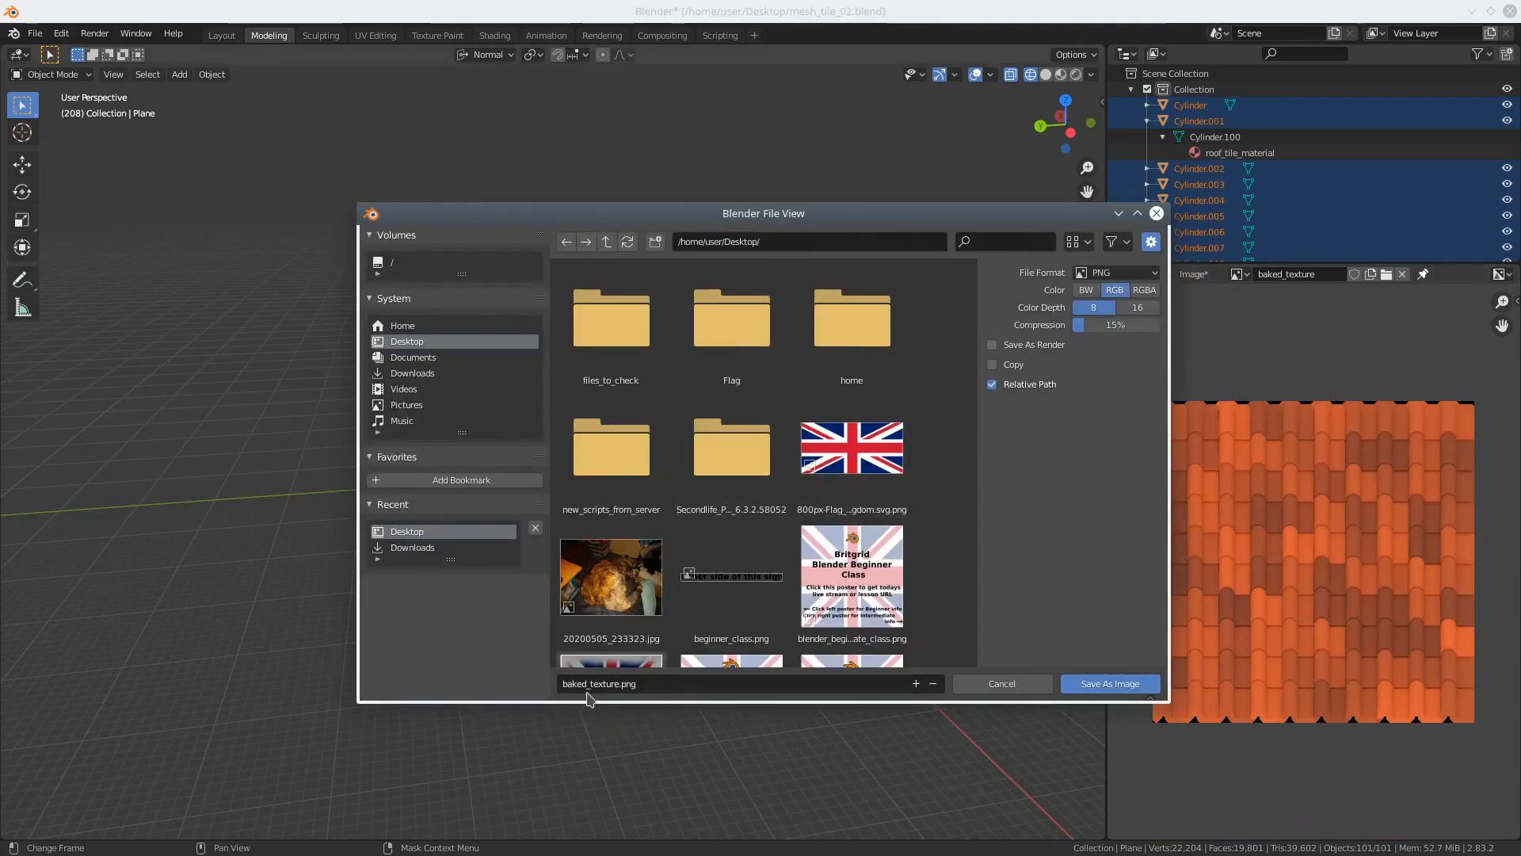
pyautogui.click(621, 686)
pyautogui.click(620, 686)
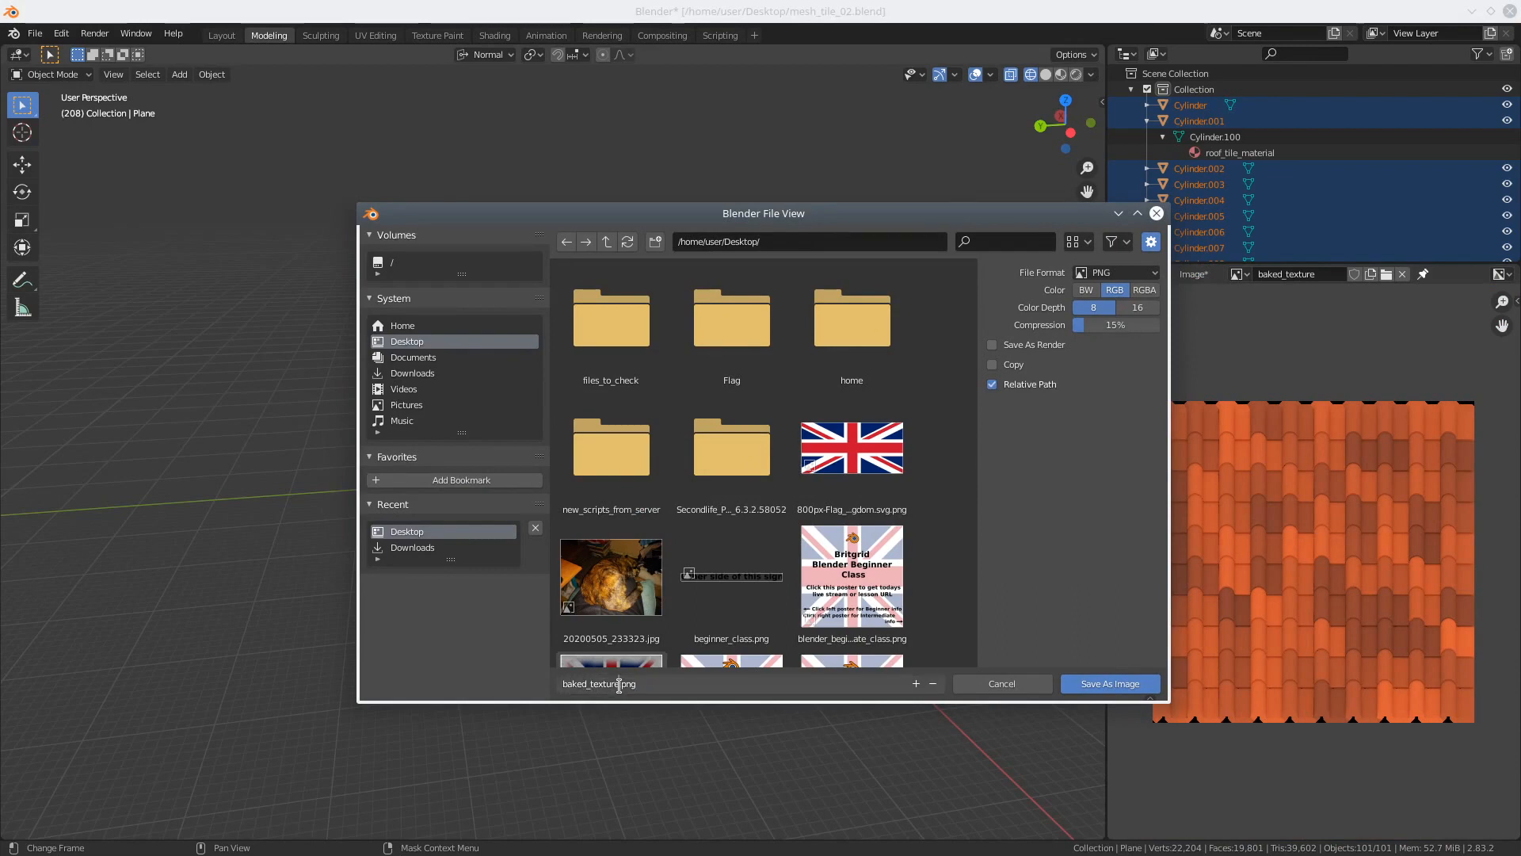
pyautogui.moveTo(620, 686); pyautogui.dragTo(540, 686)
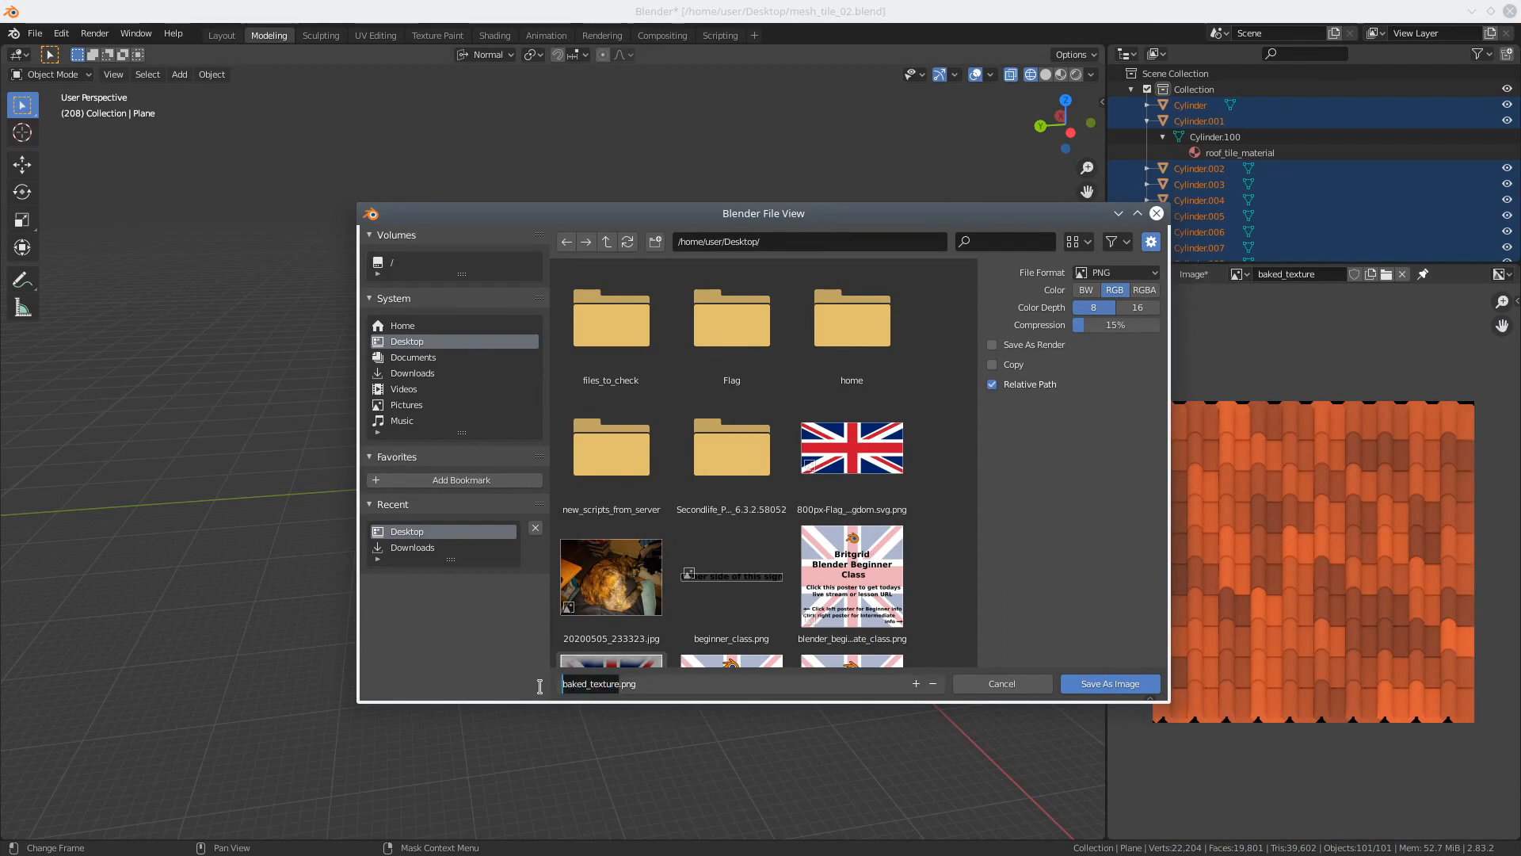
pyautogui.press('BackSpace')
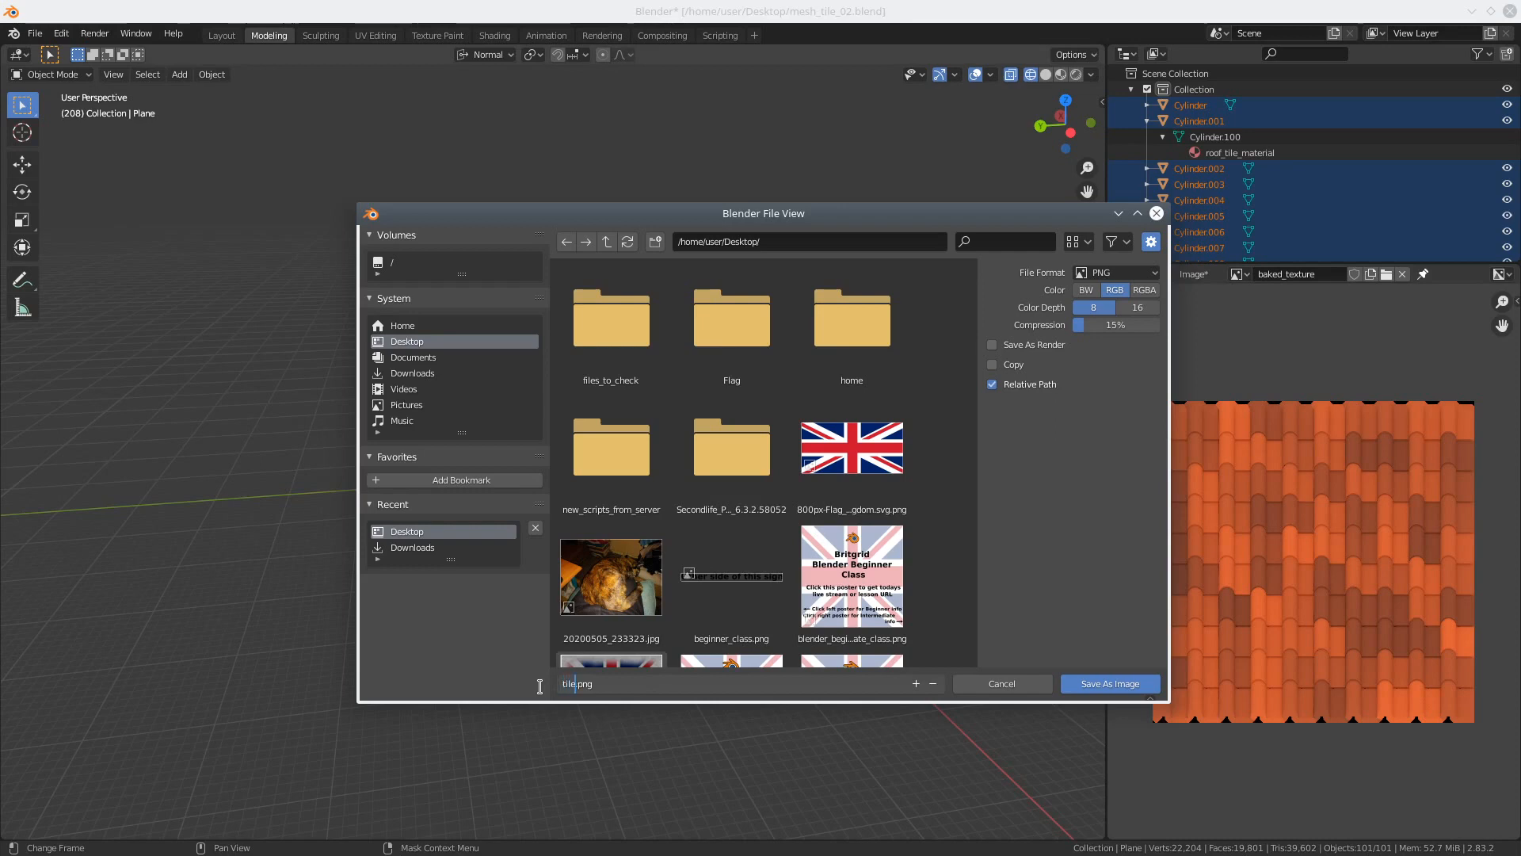
pyautogui.write('tile_diffus')
pyautogui.write('01')
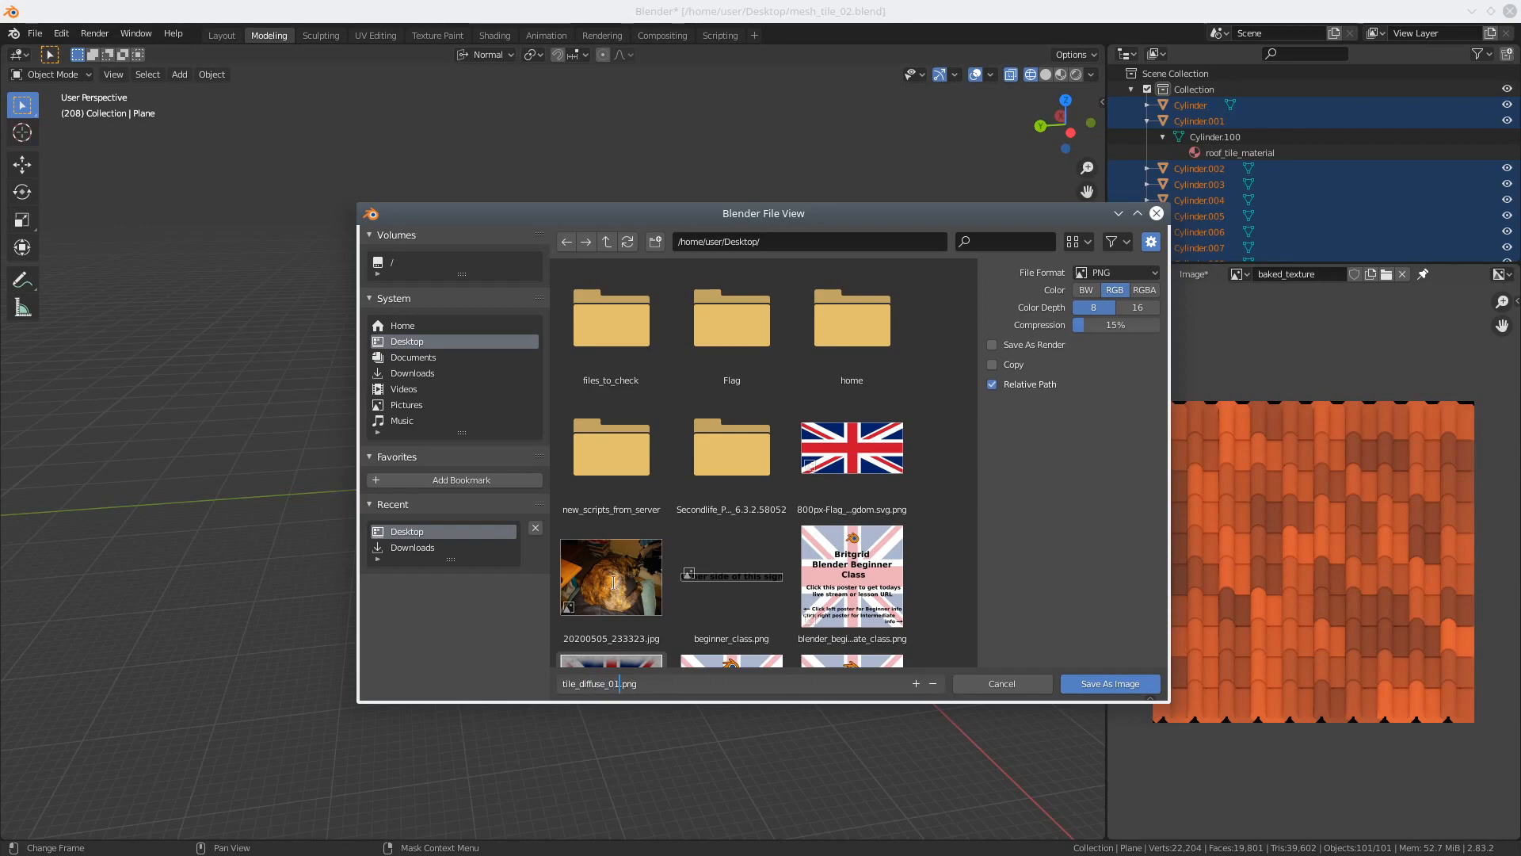
pyautogui.click(1111, 685)
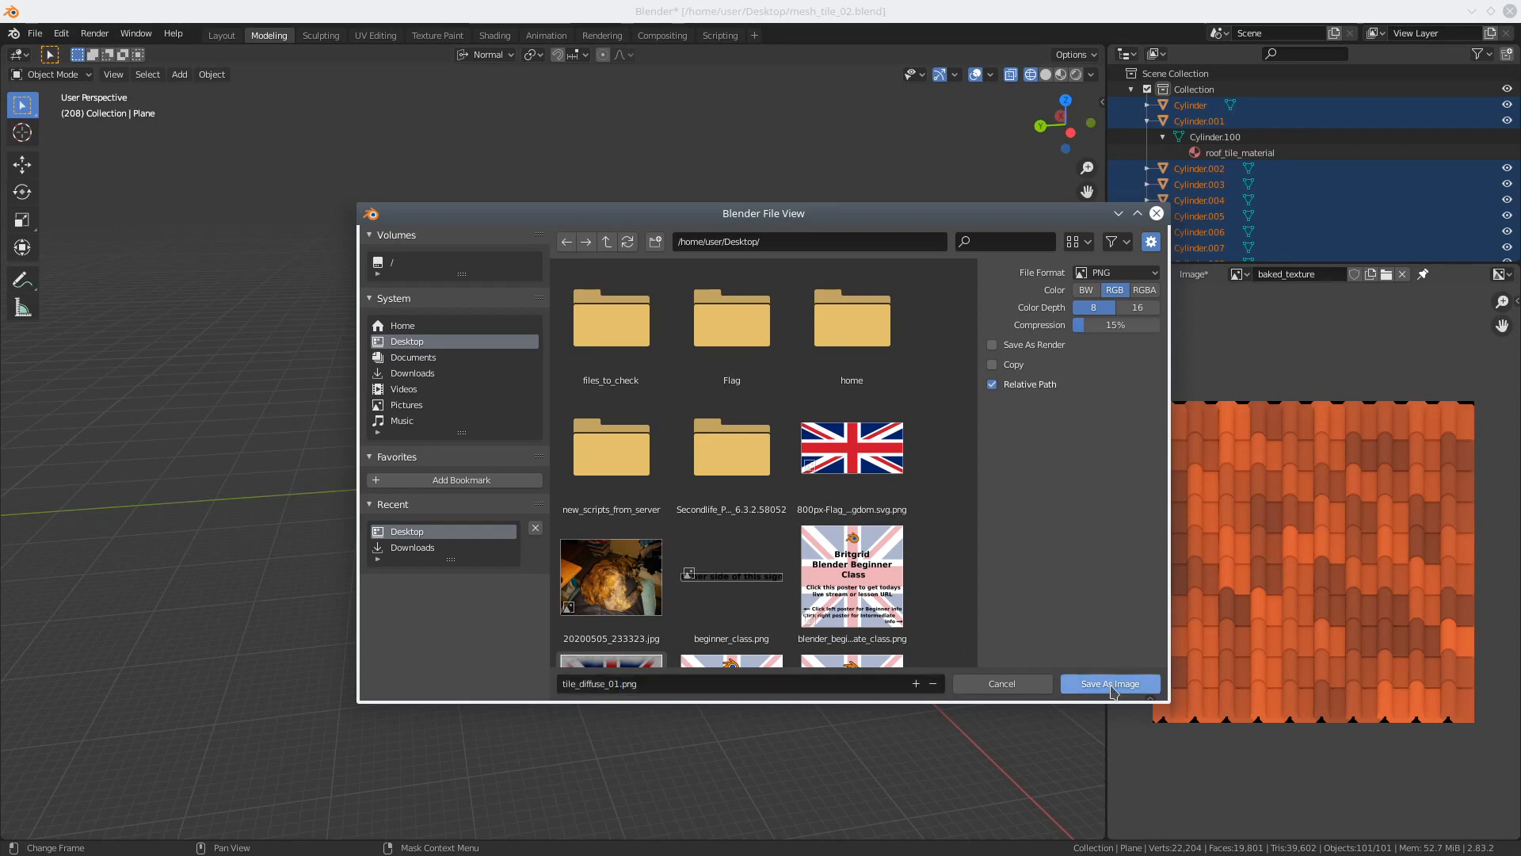
pyautogui.click(1112, 684)
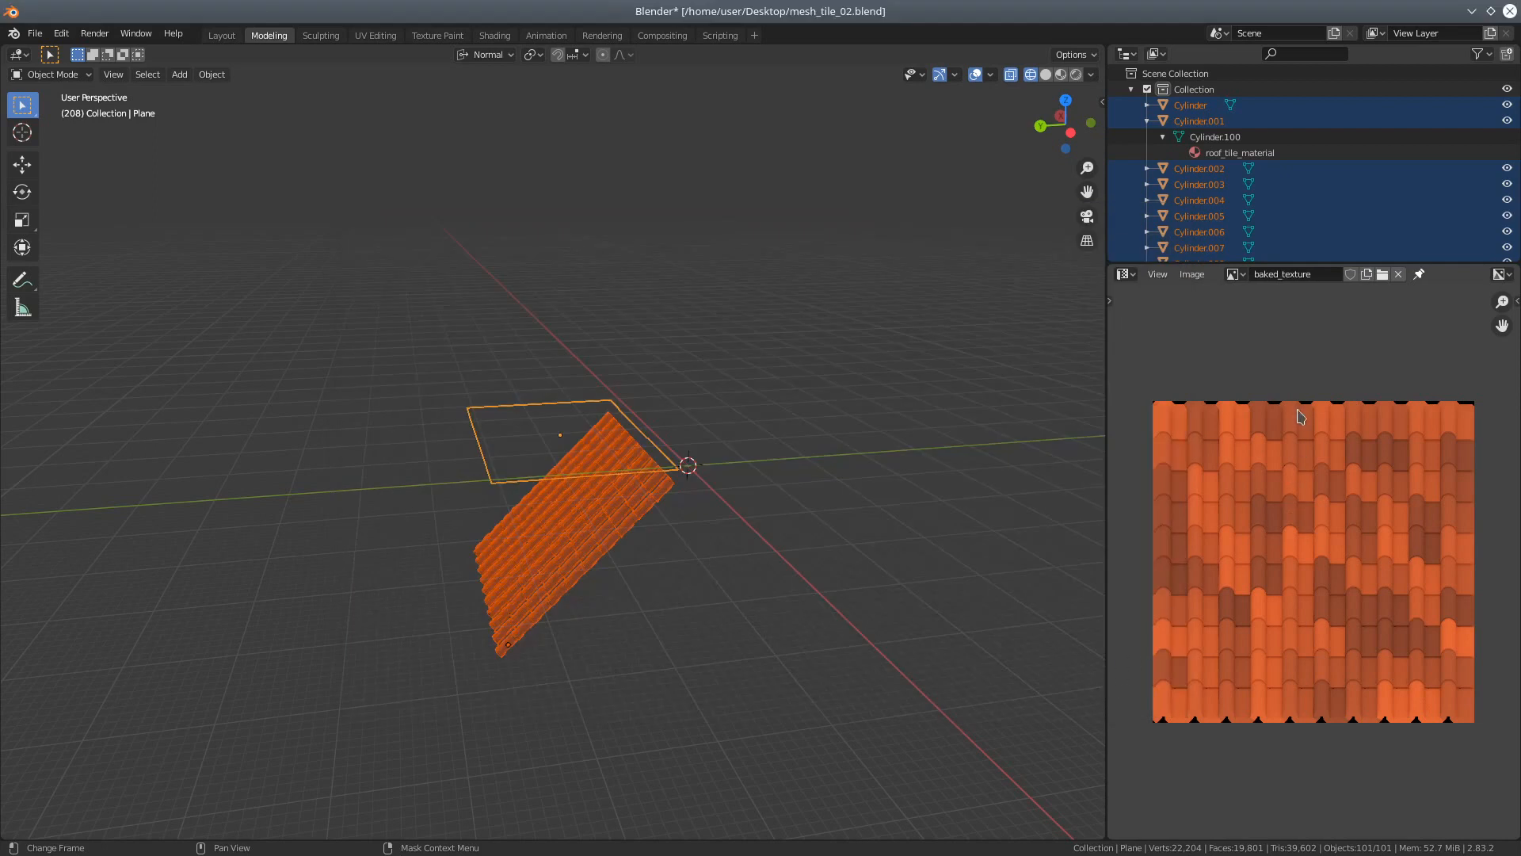
# Step: Change the bake type to Normal in the render properties and bake the tiles onto the plane
pyautogui.click(1134, 278)
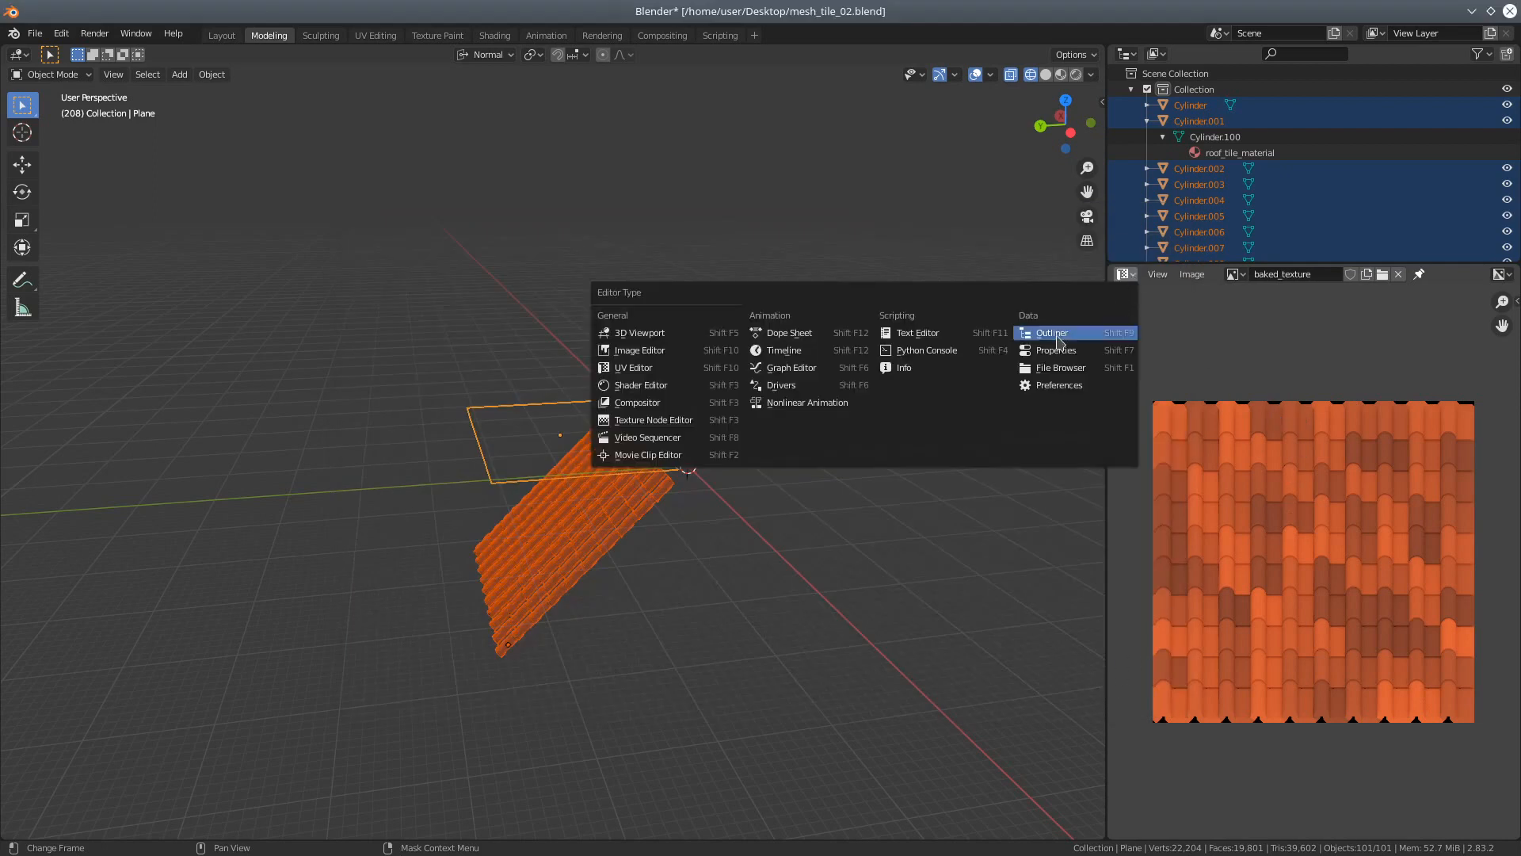
pyautogui.click(1052, 361)
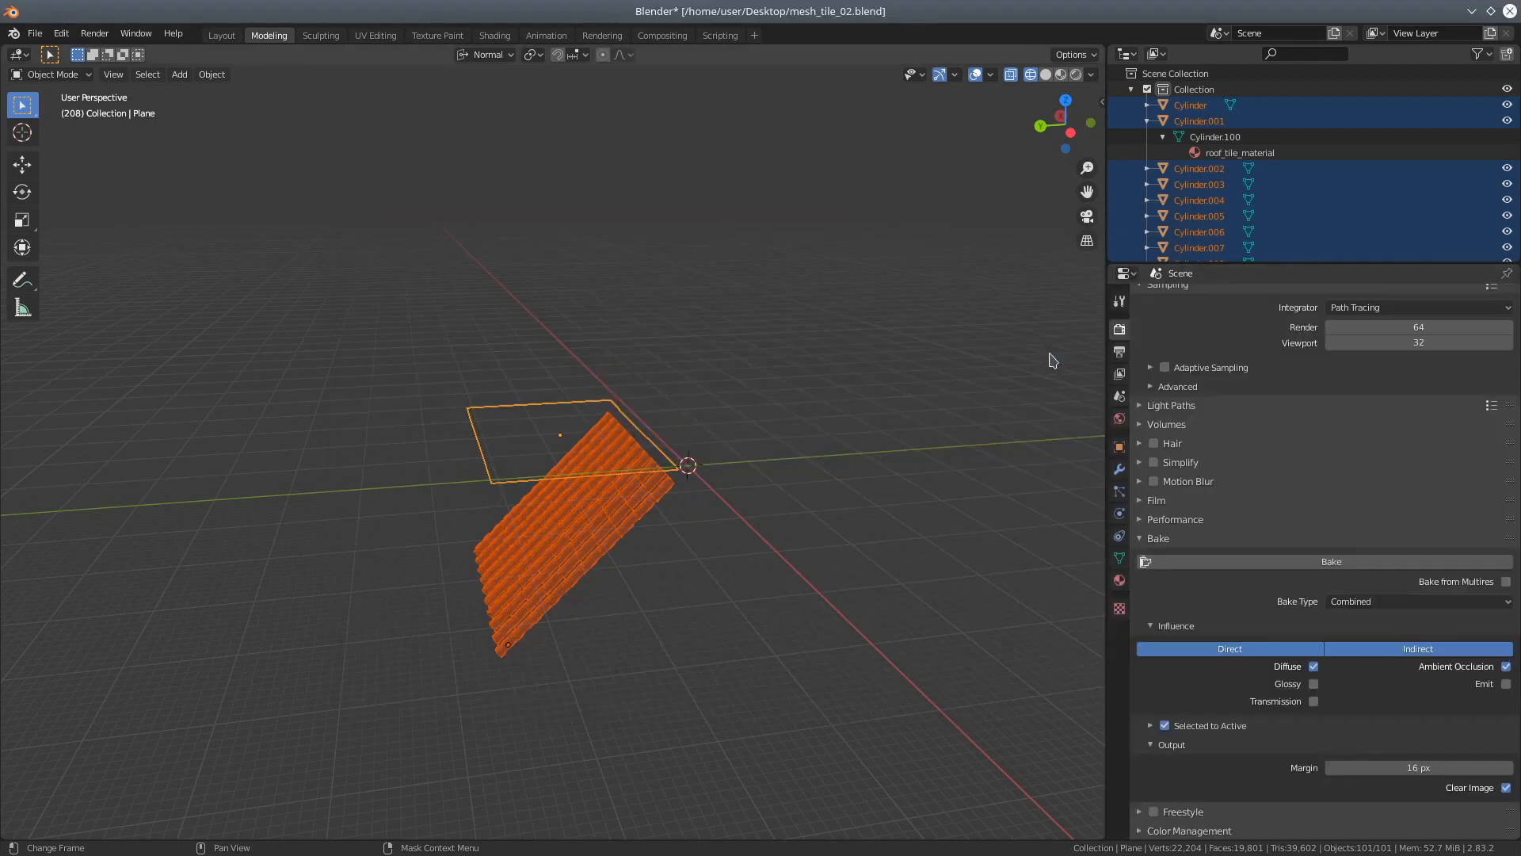
pyautogui.click(1376, 608)
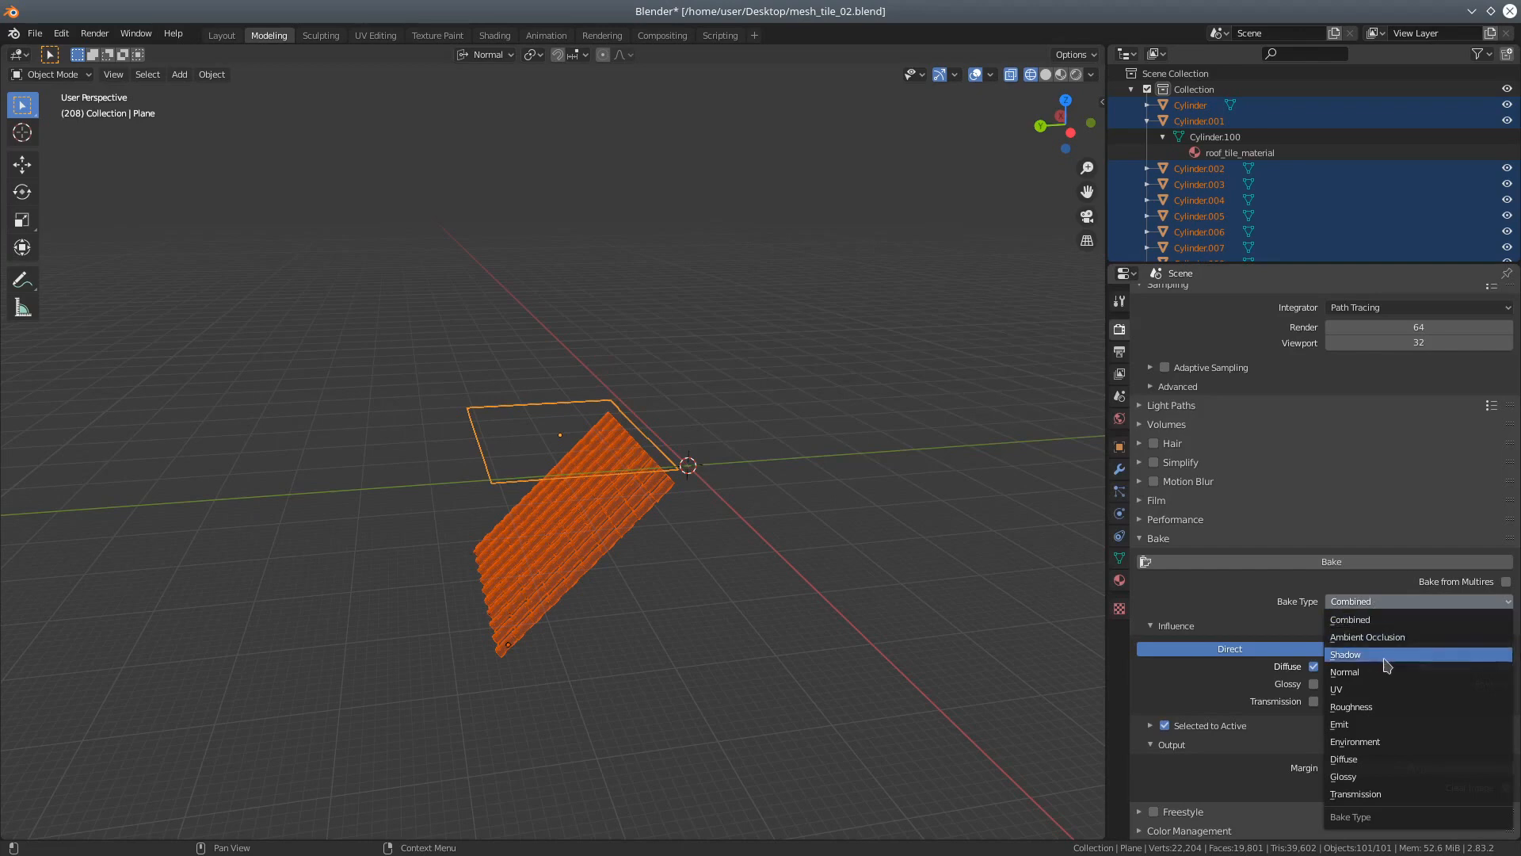
pyautogui.click(1373, 680)
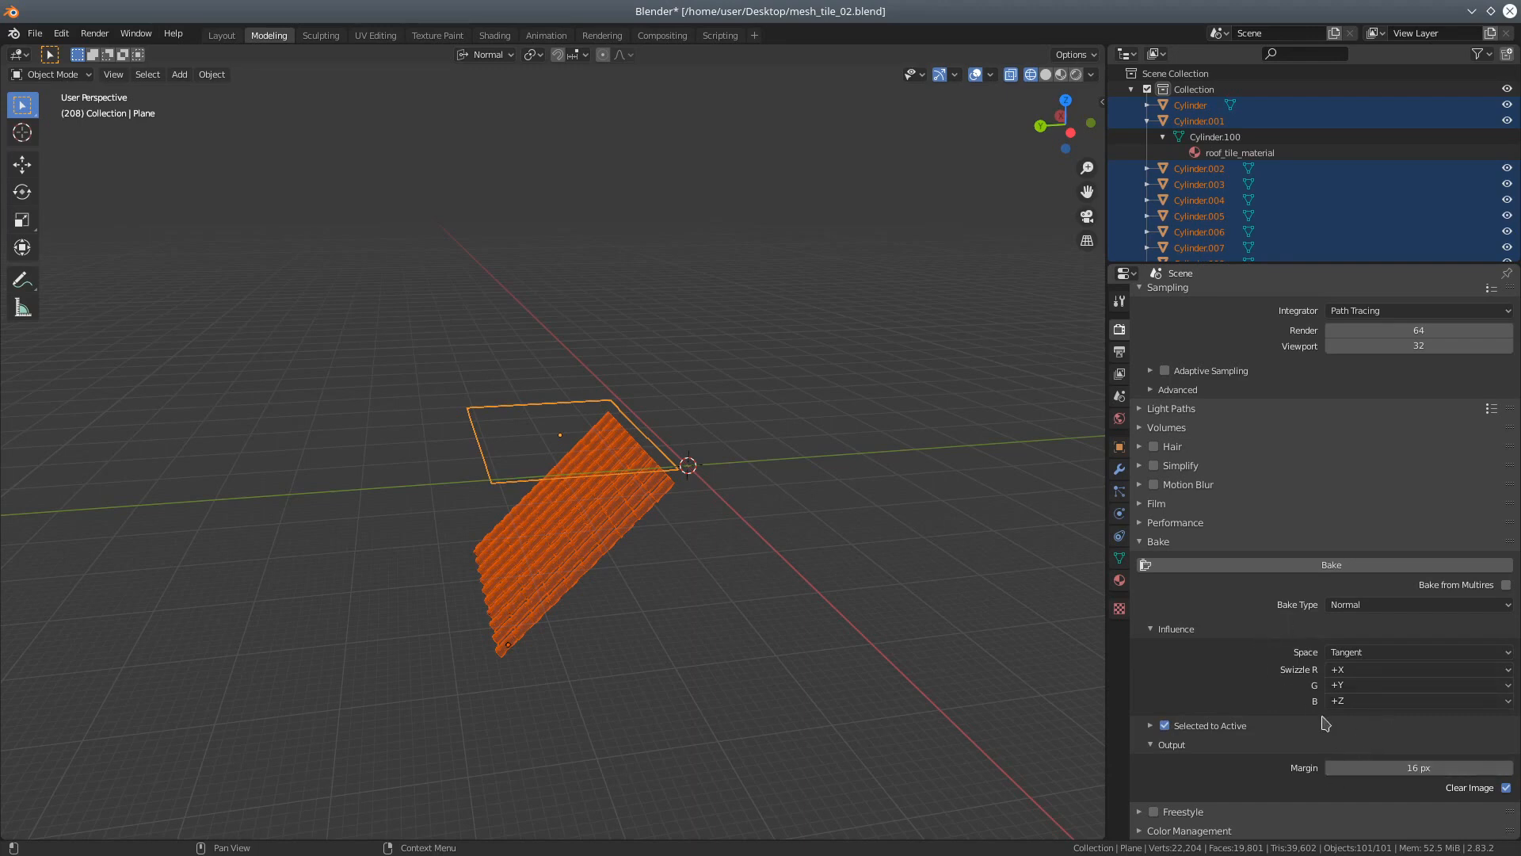
pyautogui.click(1220, 567)
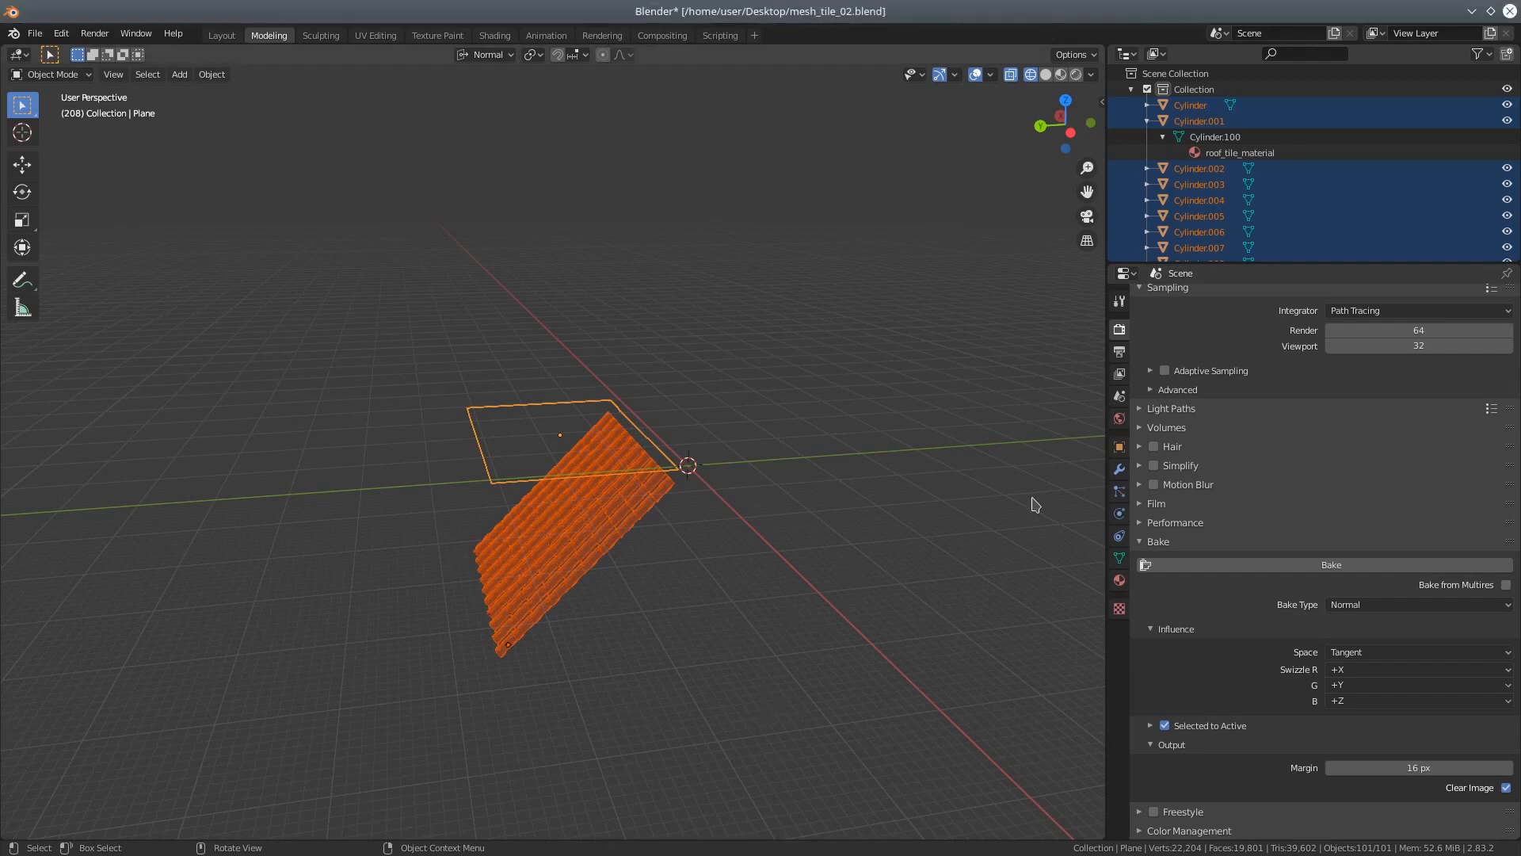
# Step: Switch the properties area to the Image Editor and inspect the normal map baked into baked_texture
pyautogui.click(1135, 277)
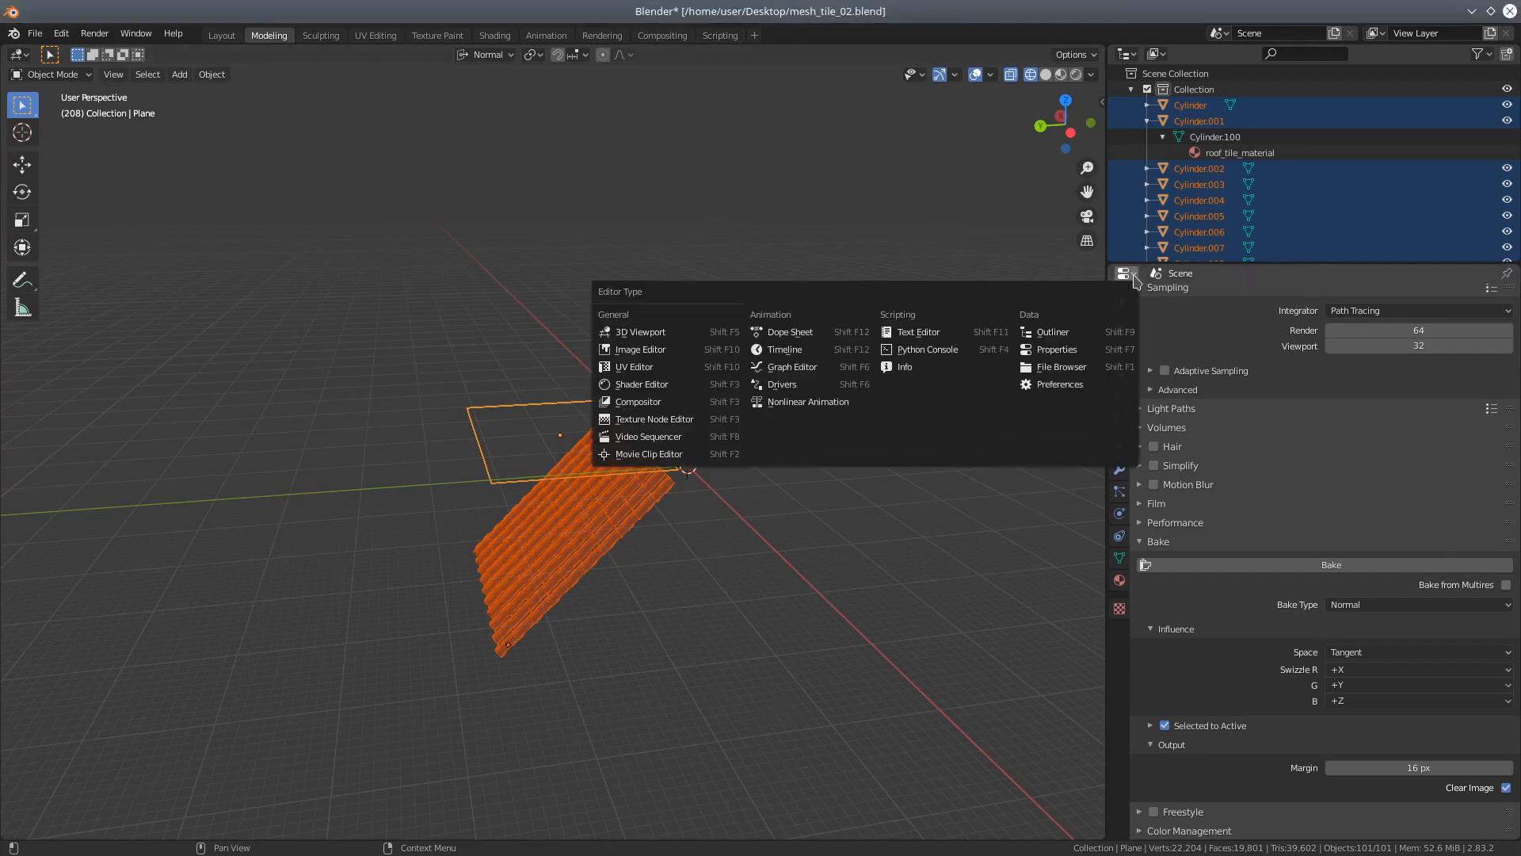
pyautogui.click(653, 350)
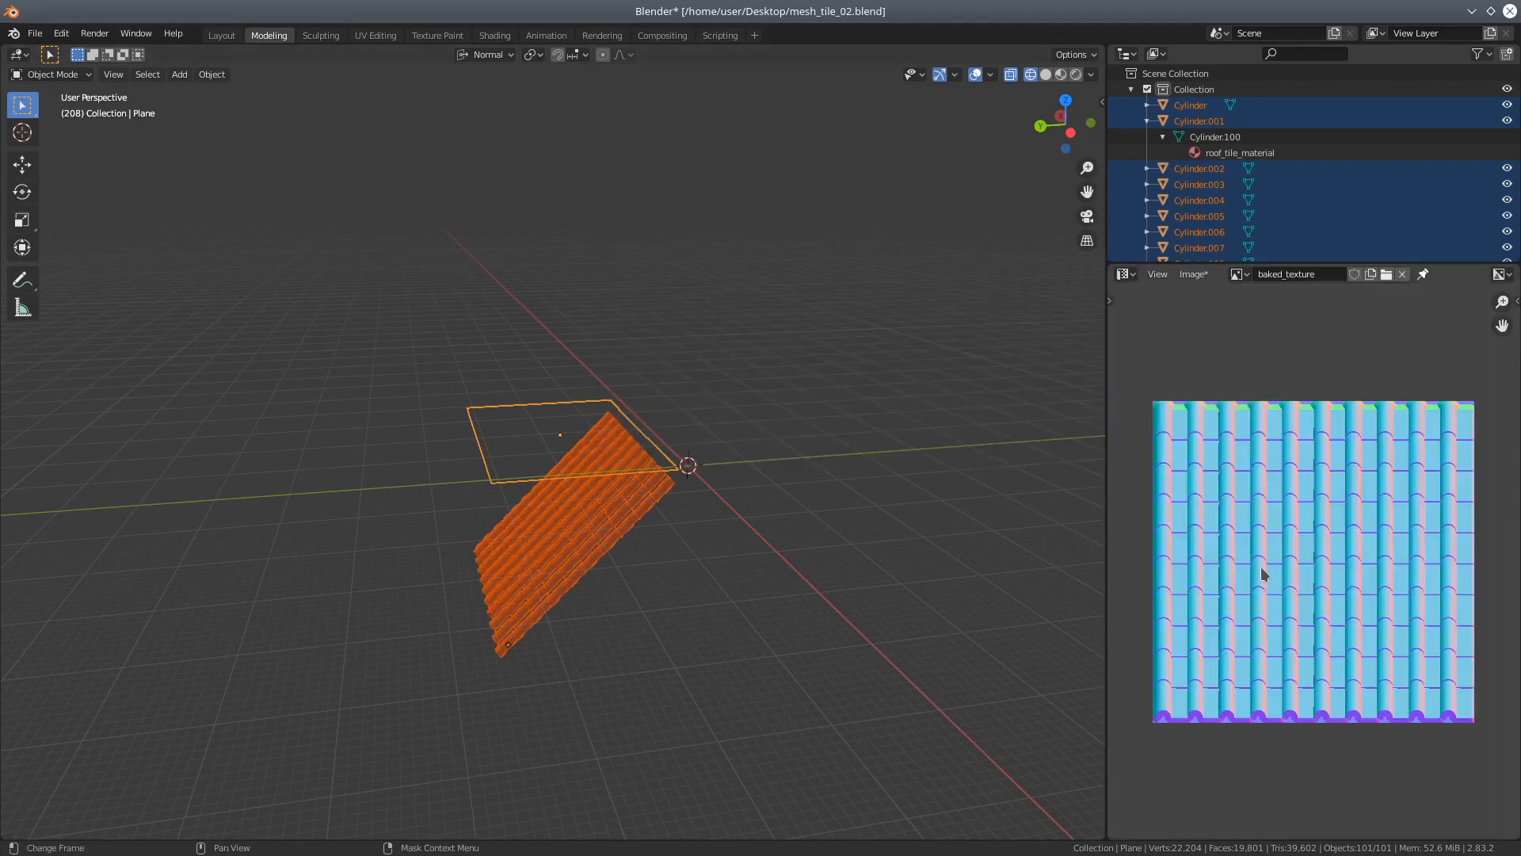
pyautogui.scroll(3, 1262, 574)
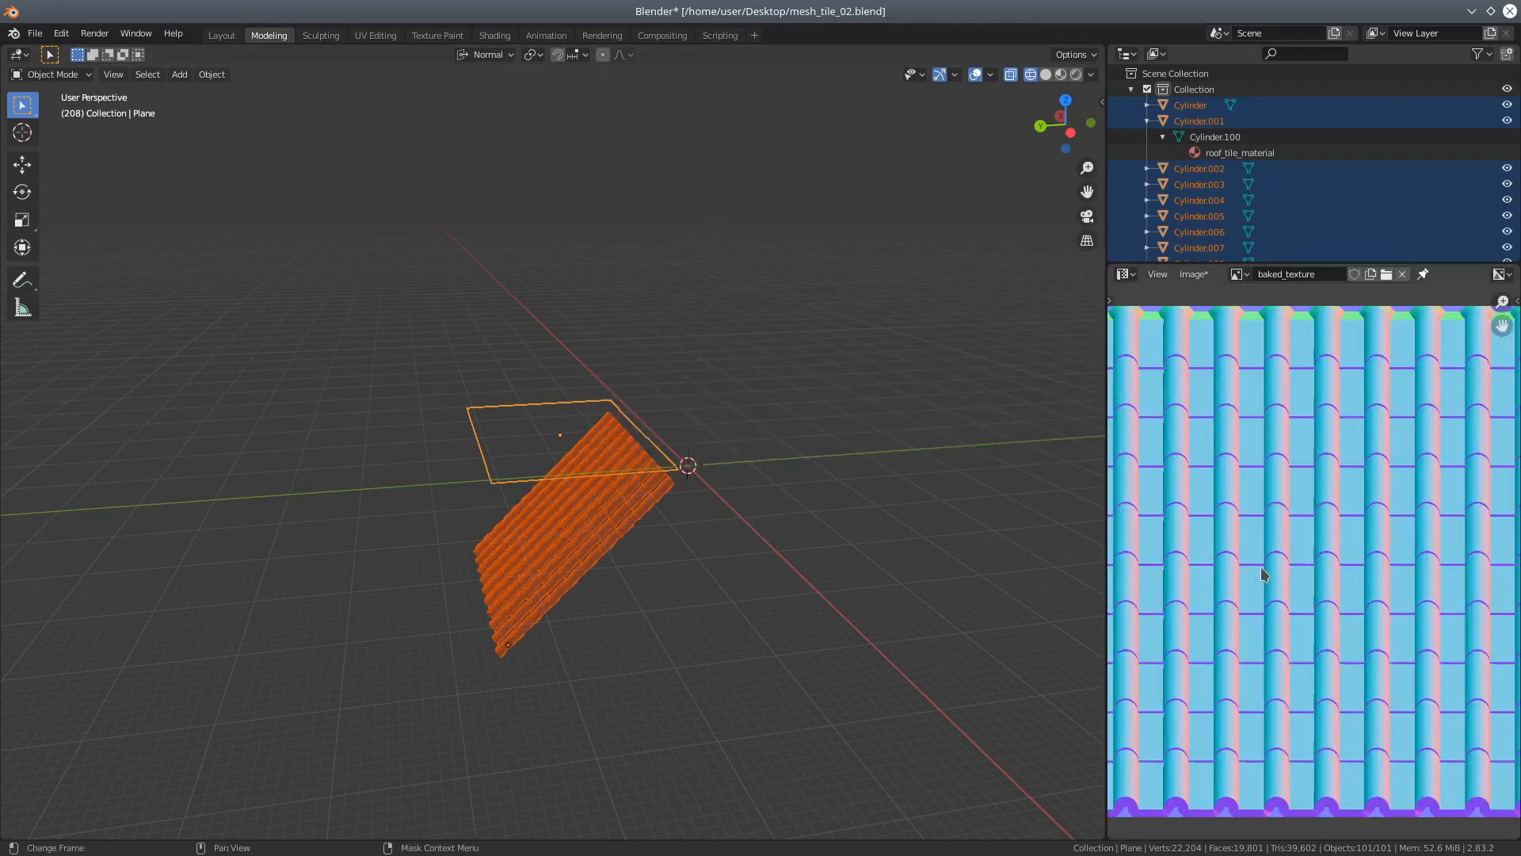
pyautogui.scroll(-3, 1262, 574)
# Step: Try to save the baked normal map to the Desktop as tile_normal_01.png, and cancel the accidental rotation of the selected objects
pyautogui.click(1194, 274)
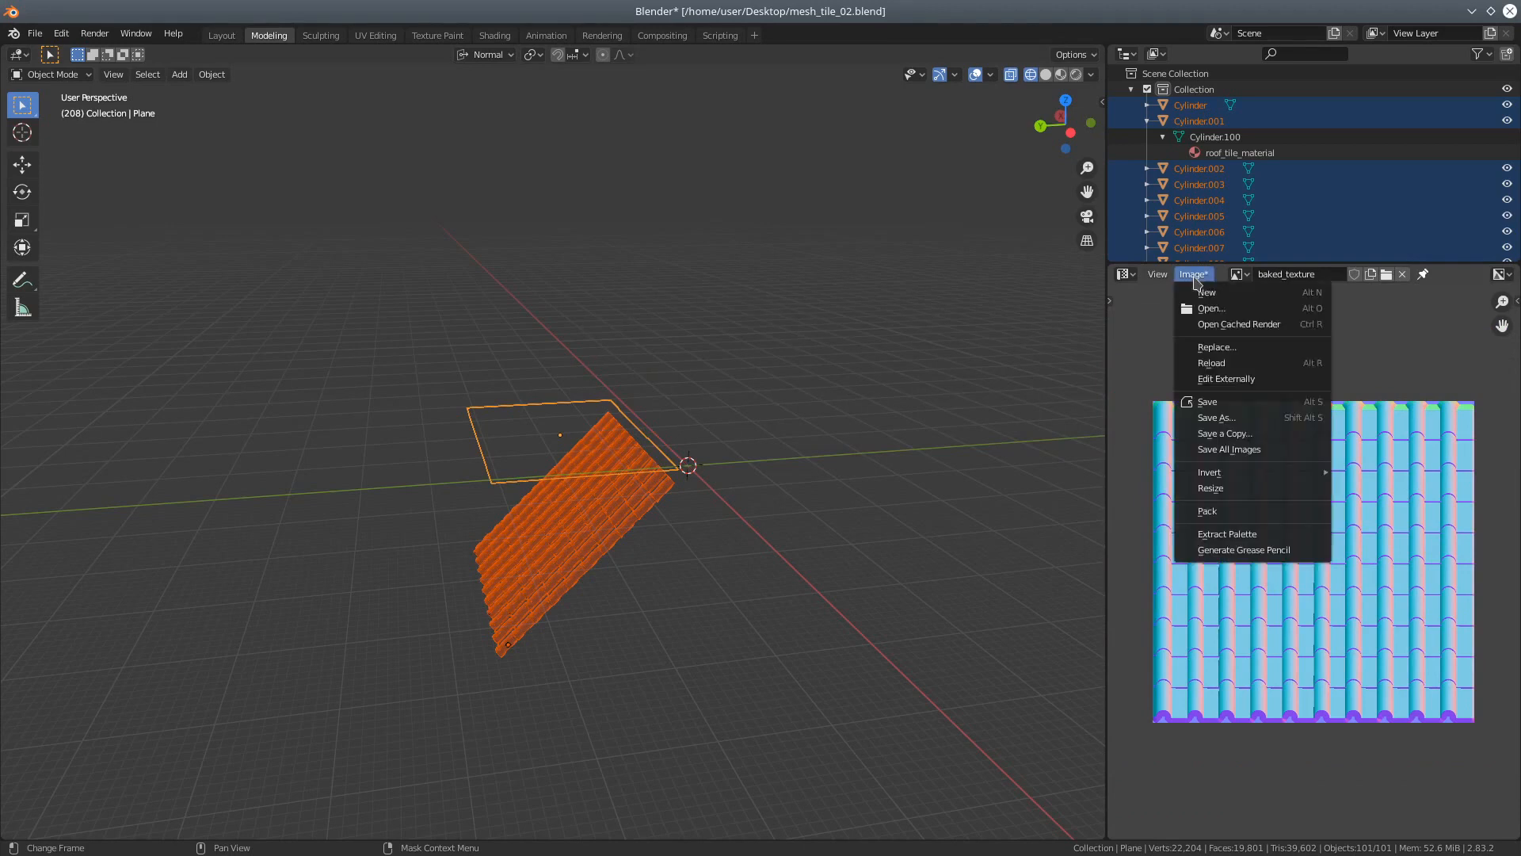
pyautogui.click(1218, 418)
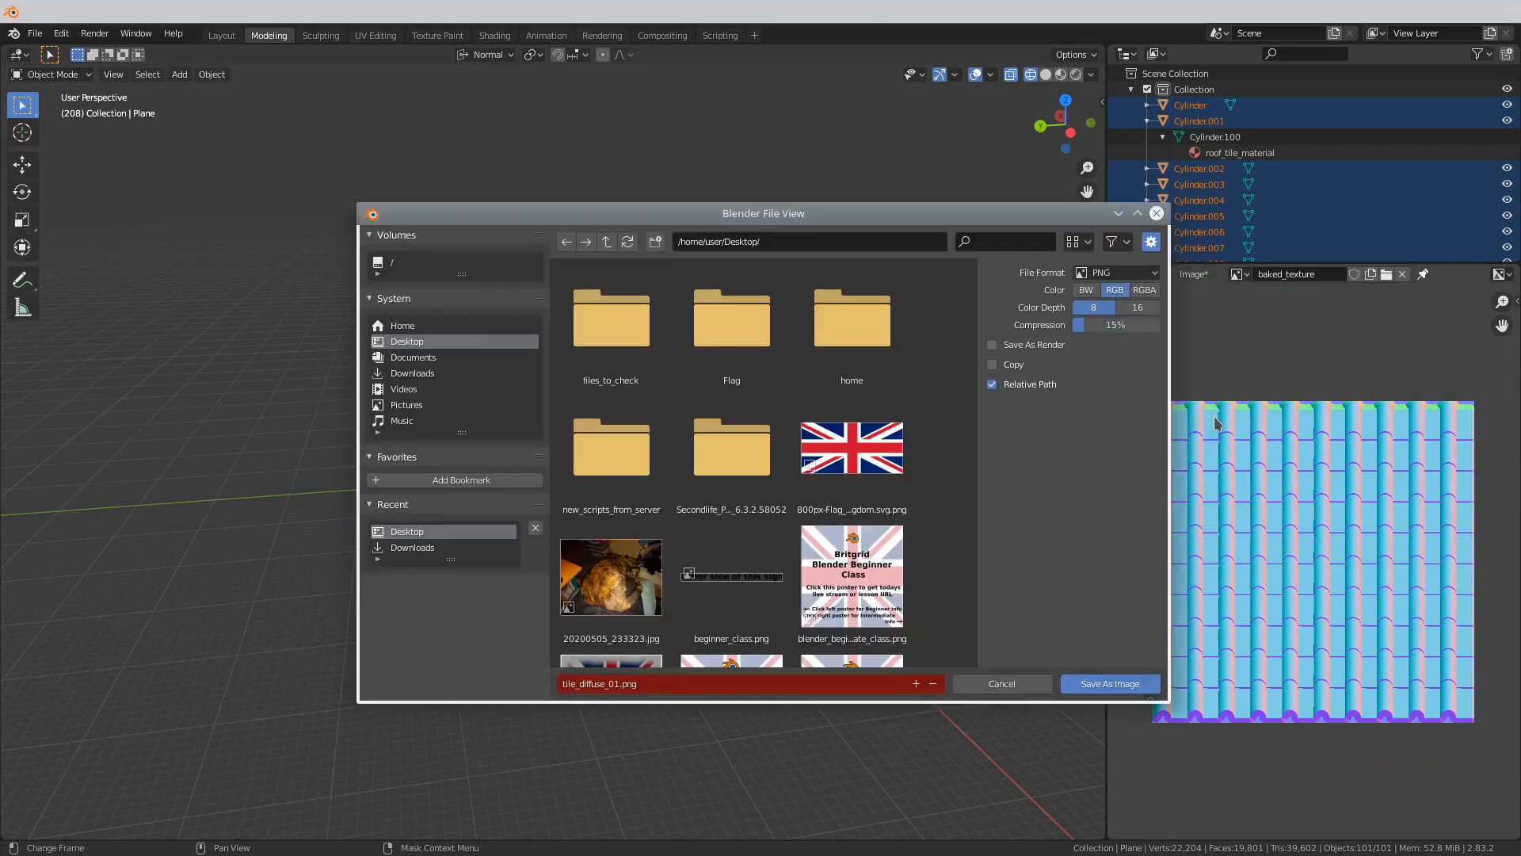
pyautogui.click(597, 684)
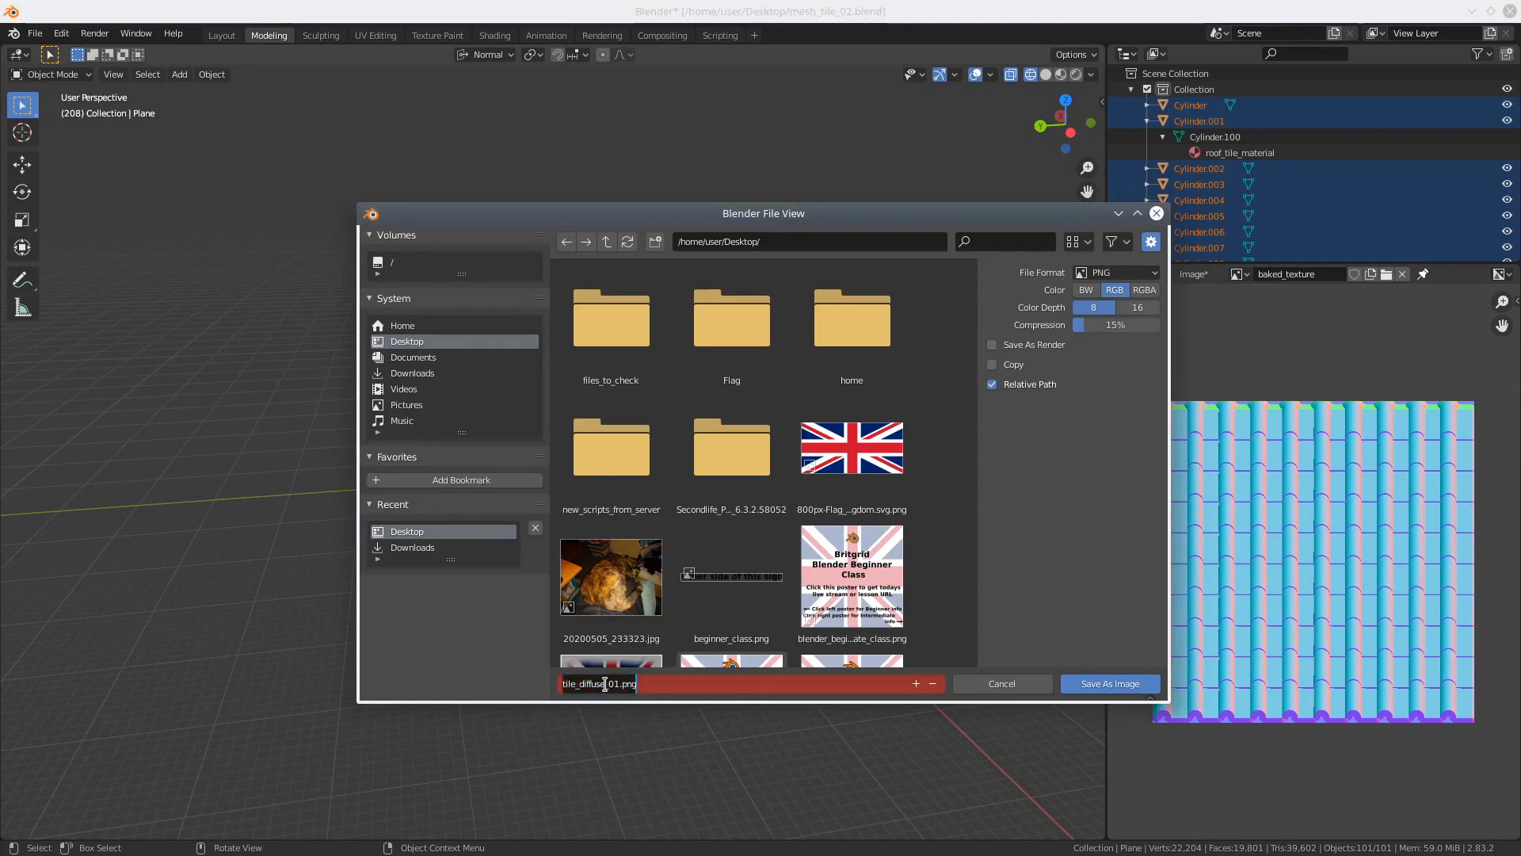
pyautogui.click(604, 684)
pyautogui.moveTo(604, 684); pyautogui.dragTo(588, 684)
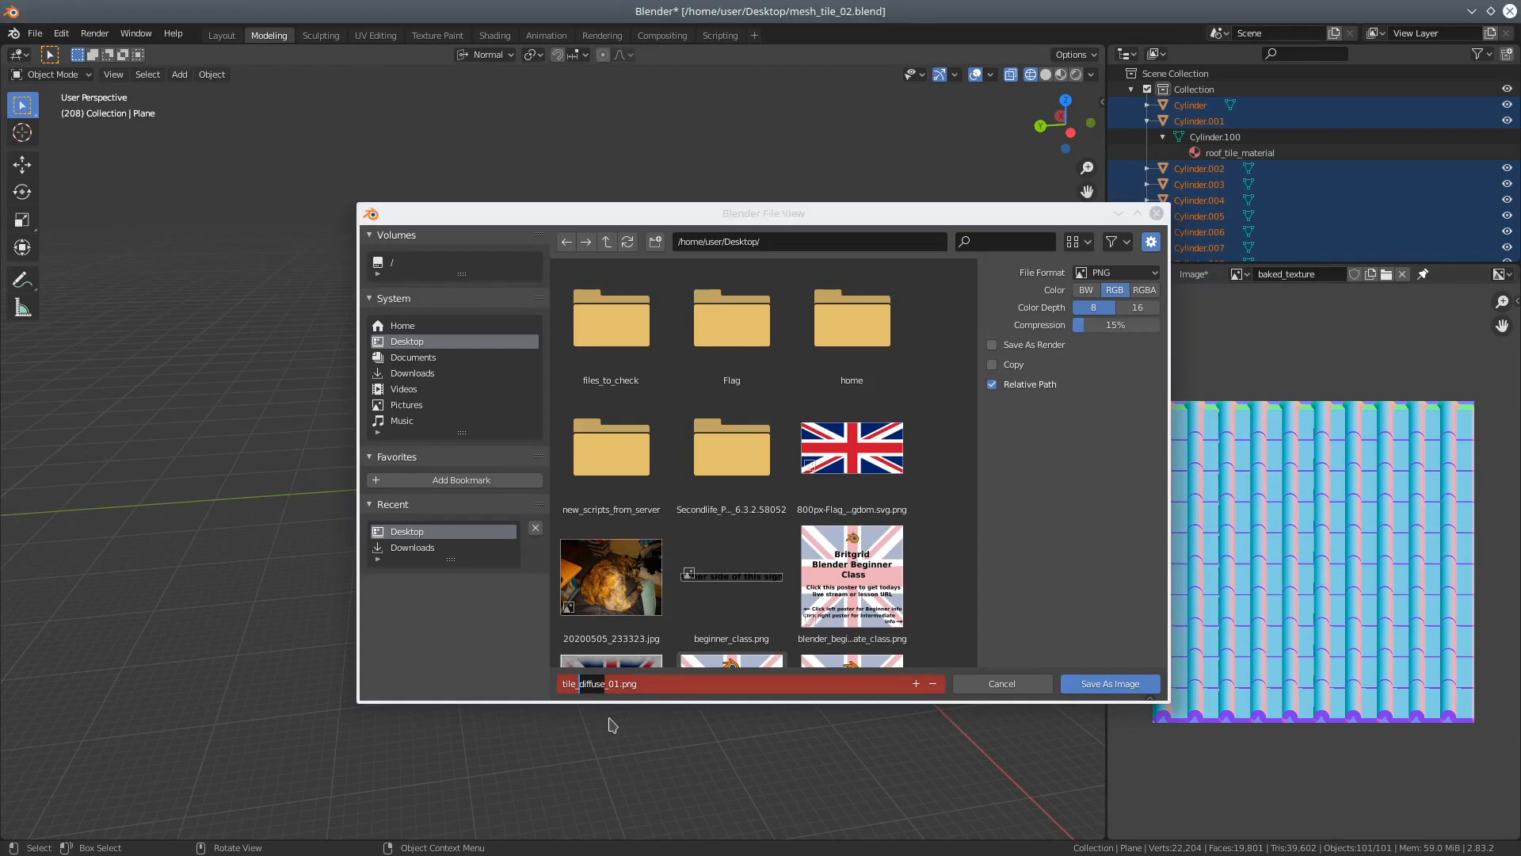
pyautogui.press('n')
pyautogui.press('o')
pyautogui.press('r')
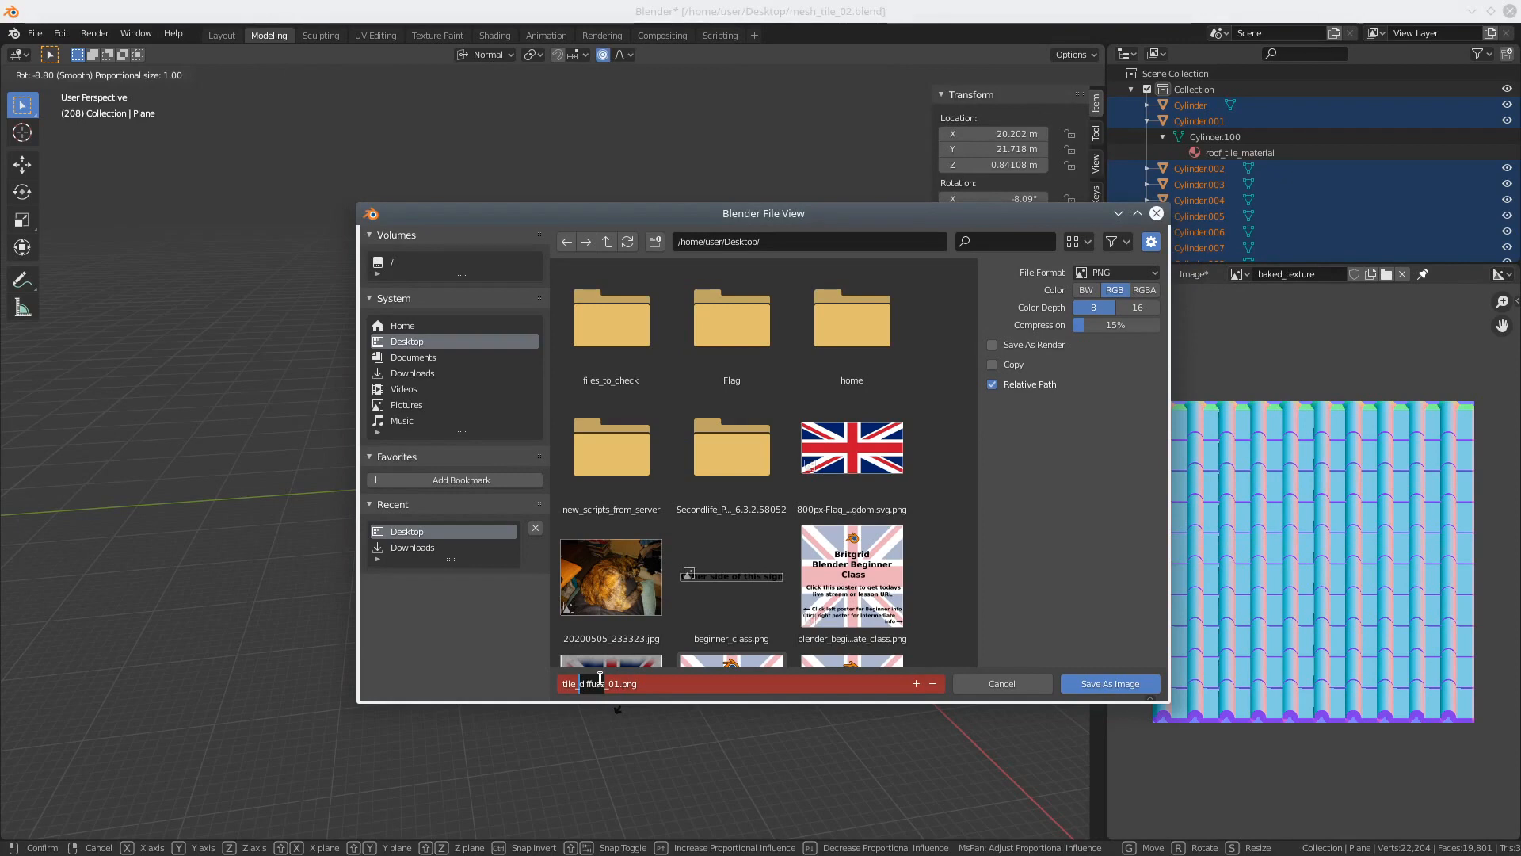
pyautogui.click(599, 686)
pyautogui.click(602, 684)
pyautogui.press('BackSpace')
pyautogui.press('BackSpace')
pyautogui.press('BackSpace')
pyautogui.press('BackSpace')
pyautogui.write('normal')
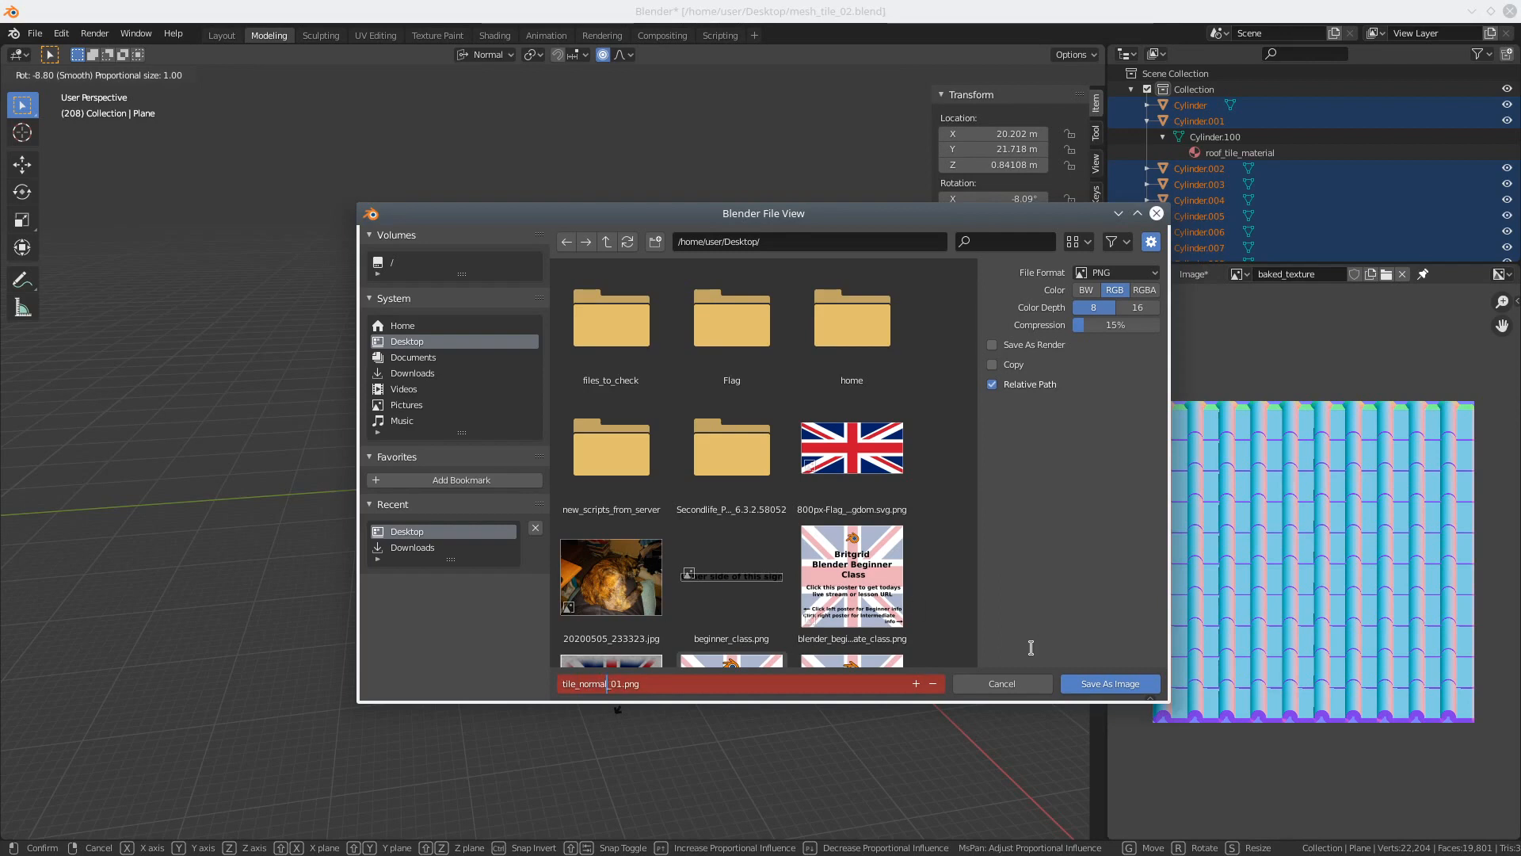
pyautogui.click(1099, 685)
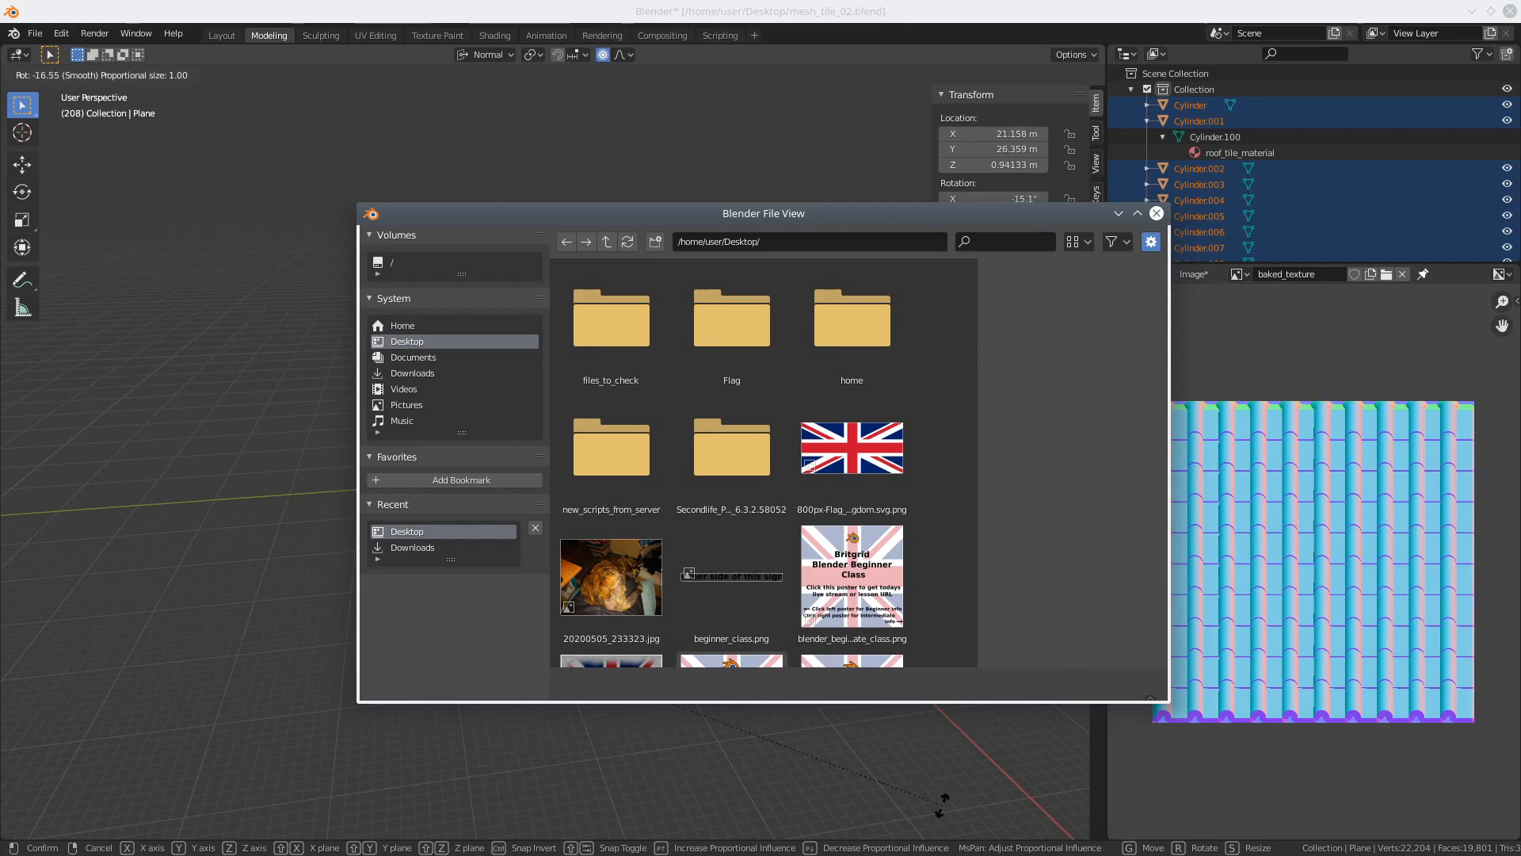
pyautogui.rightClick(957, 781)
pyautogui.click(974, 626)
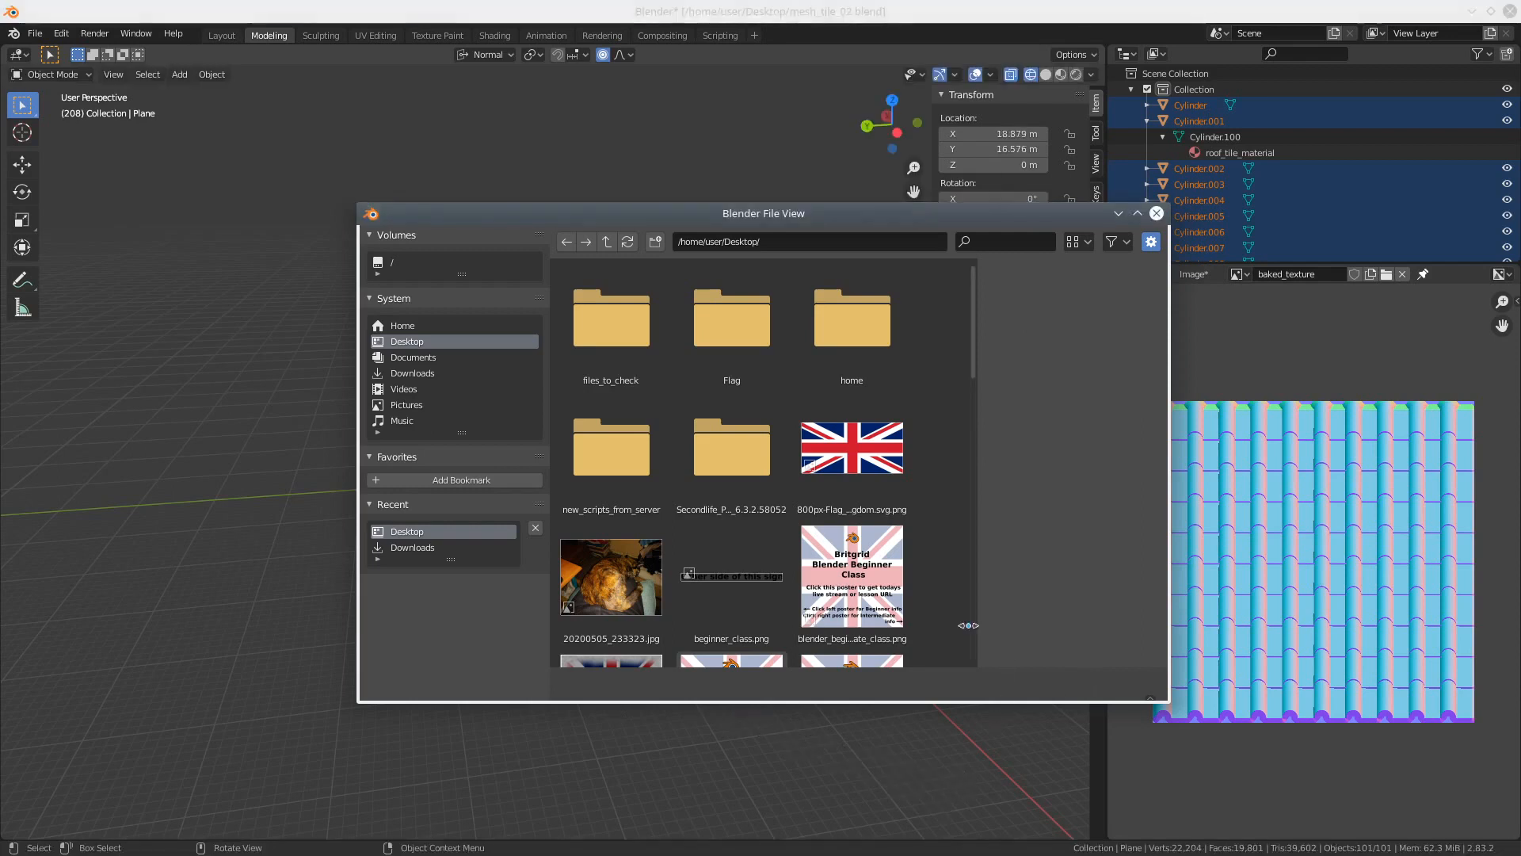
# Step: Refresh the Desktop folder listing, look through it for the saved normal map file, and close the file browser
pyautogui.moveTo(980, 357); pyautogui.dragTo(995, 560)
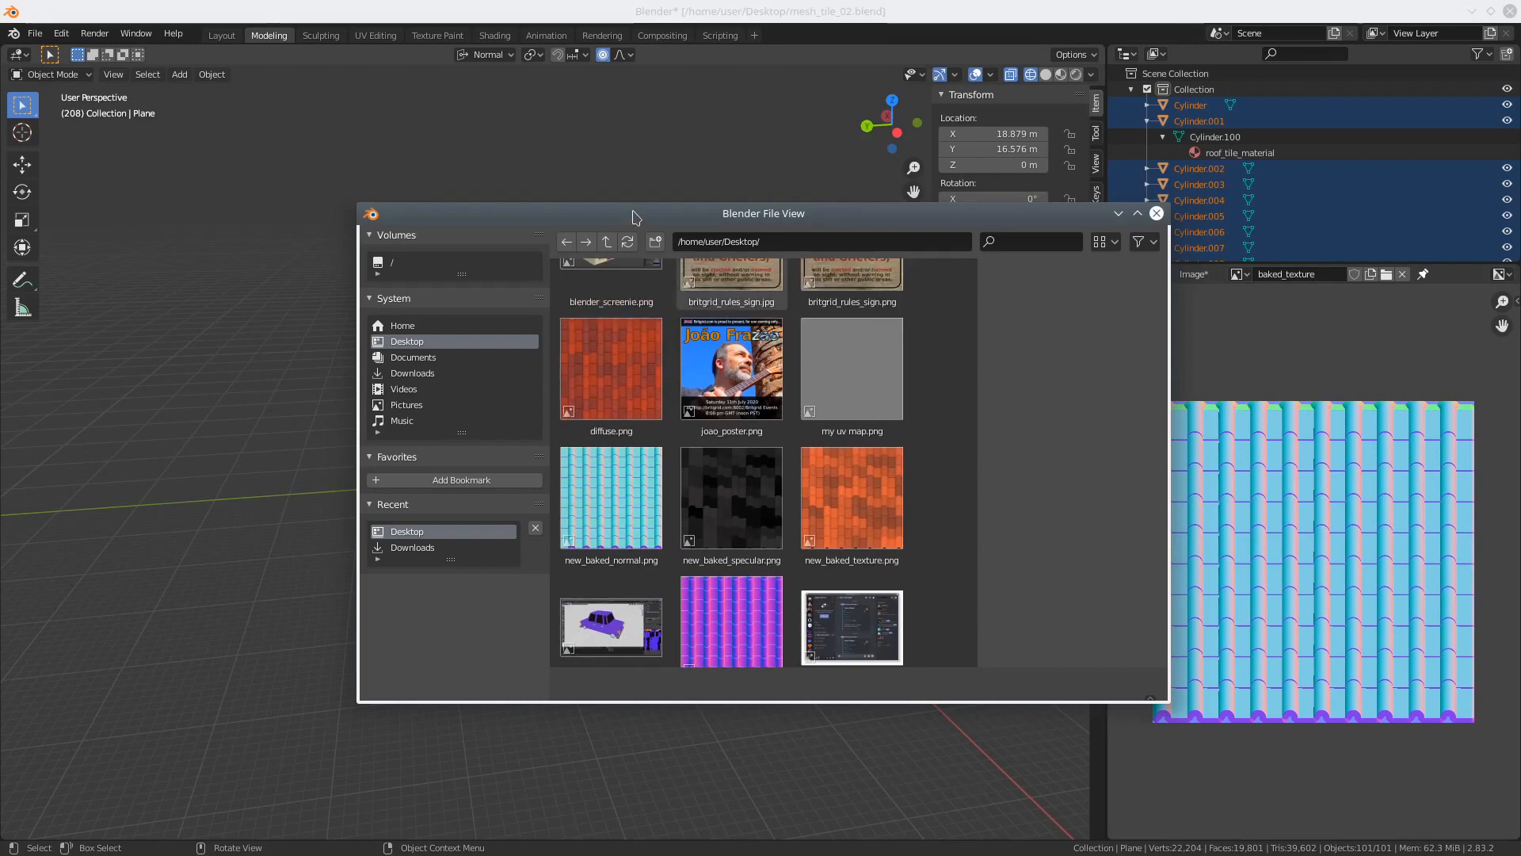
pyautogui.click(628, 242)
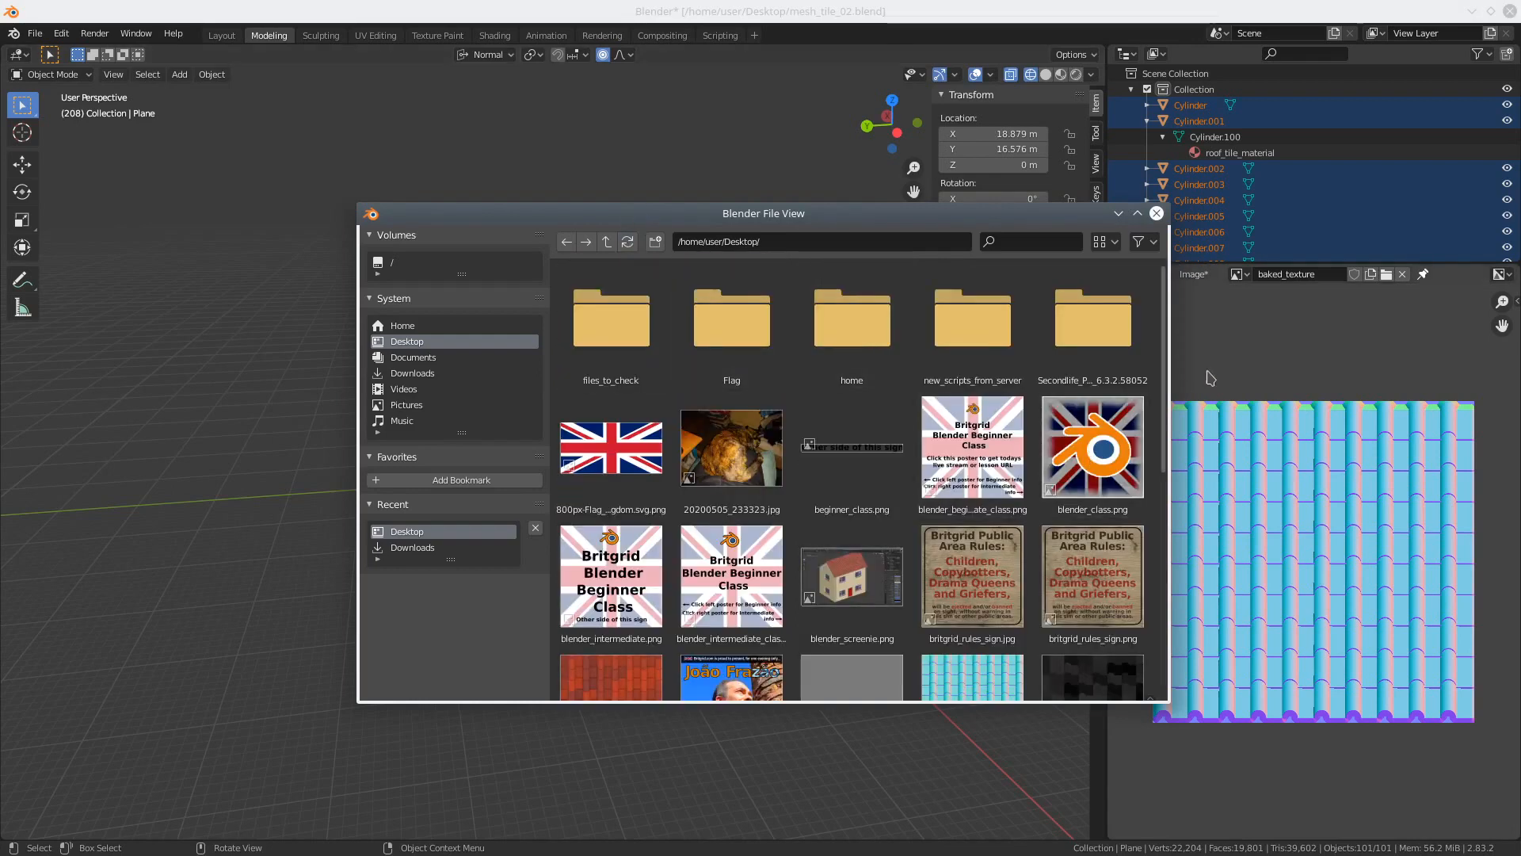
pyautogui.moveTo(1167, 370); pyautogui.dragTo(1165, 615)
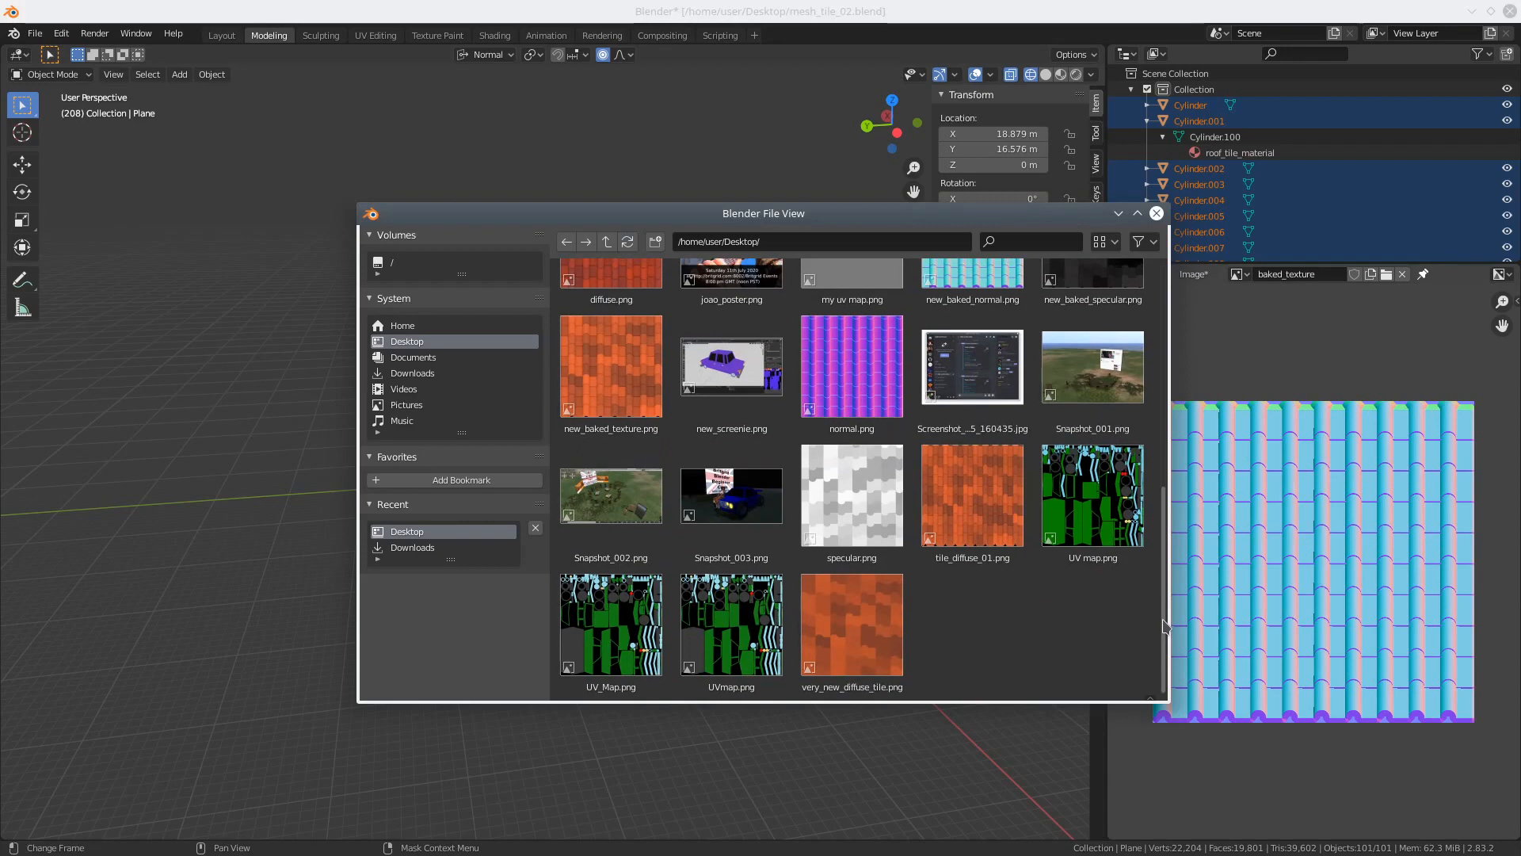
pyautogui.moveTo(1165, 626)
pyautogui.mouseDown()
pyautogui.moveTo(1138, 425)
pyautogui.moveTo(1134, 628)
pyautogui.mouseUp()
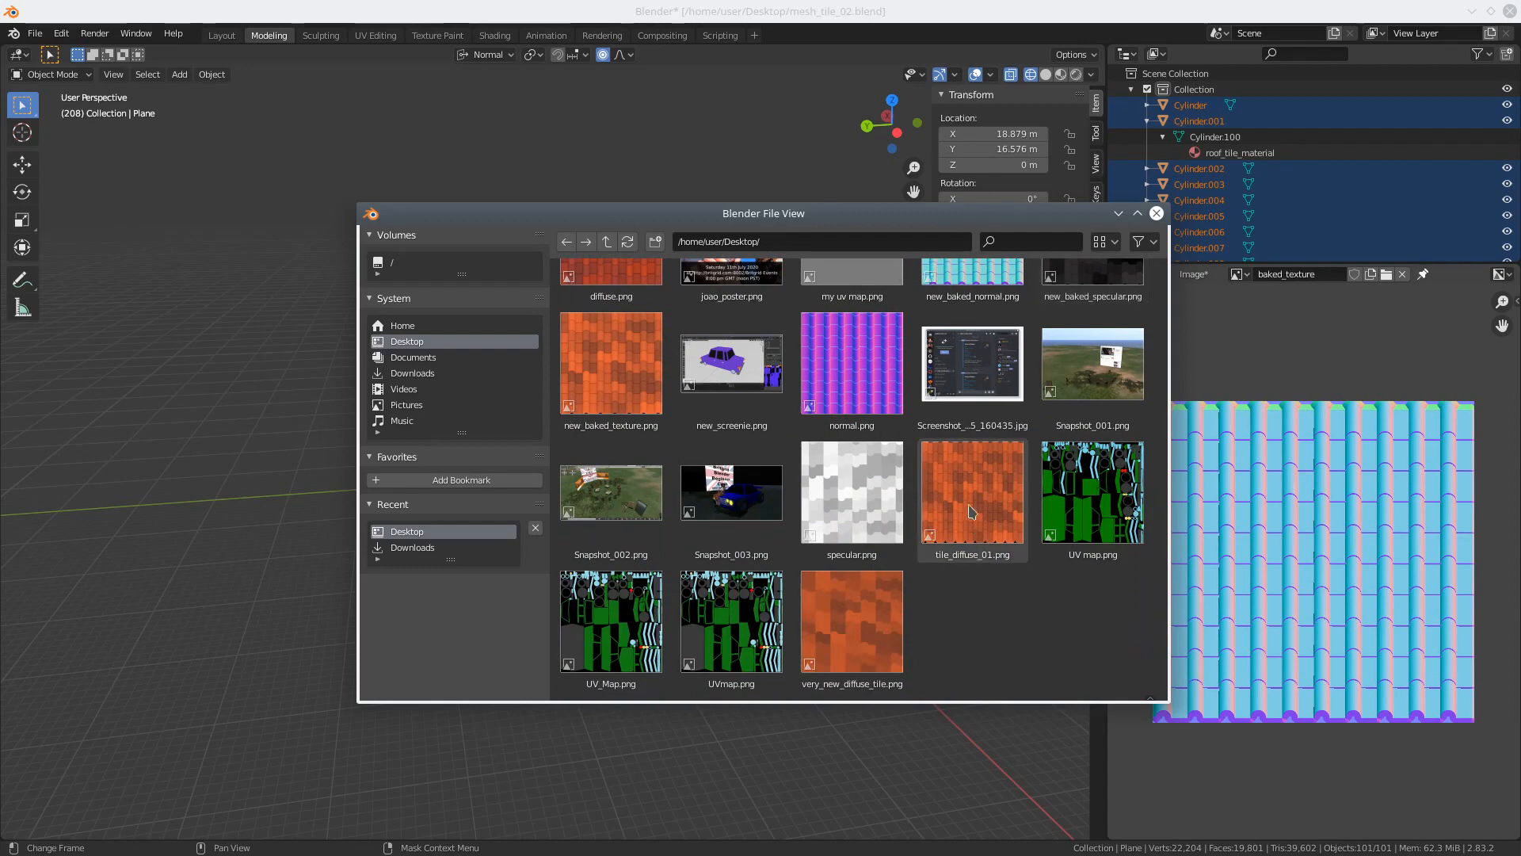
pyautogui.click(1156, 214)
# Step: Save the baked normal map from the Image Editor to the Desktop as tile_normal_01.png
pyautogui.click(1193, 274)
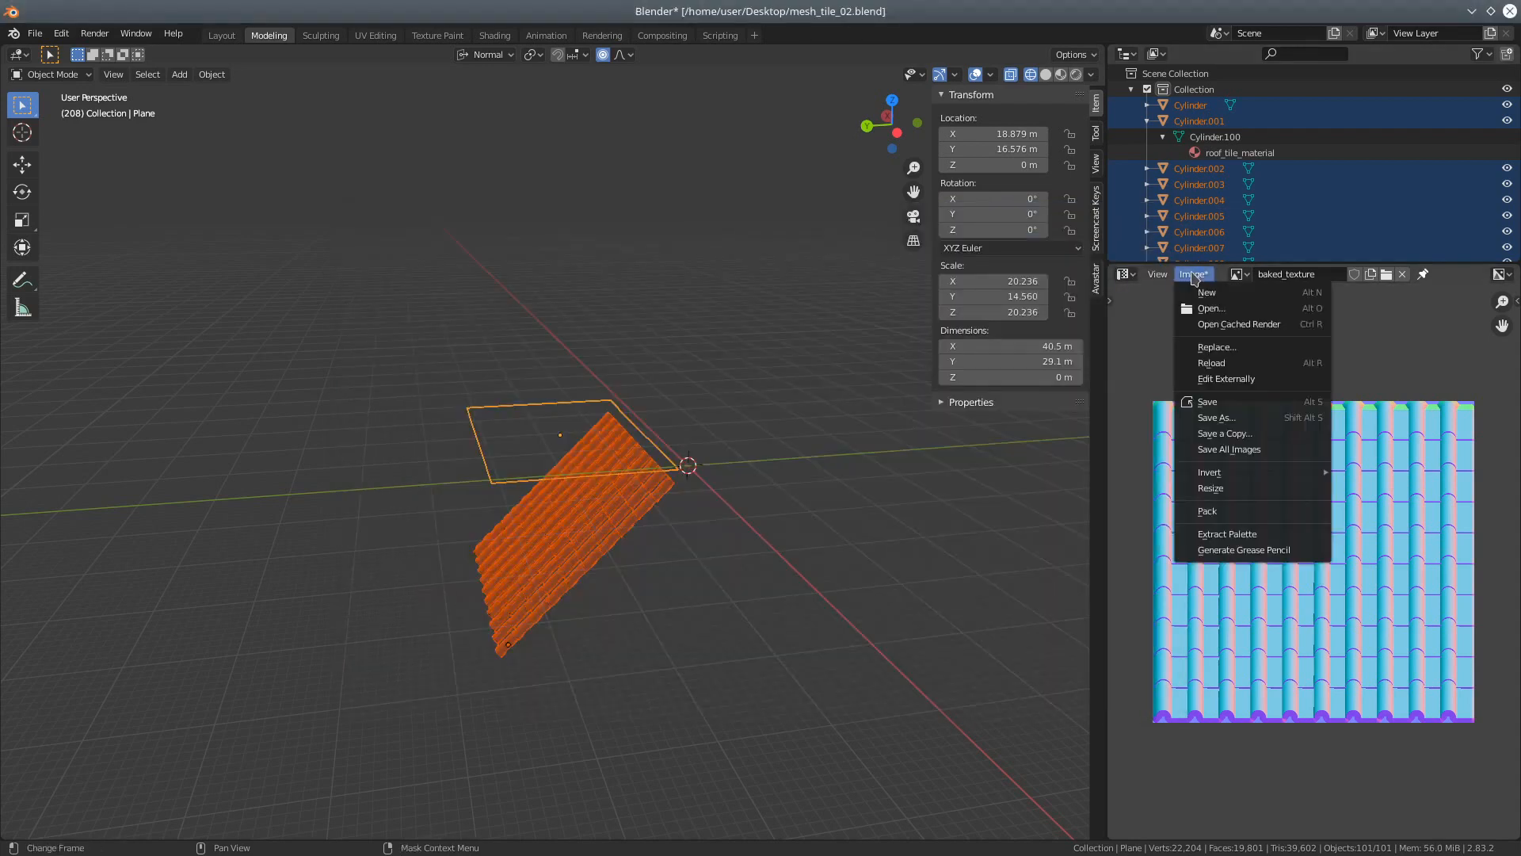
pyautogui.click(1210, 421)
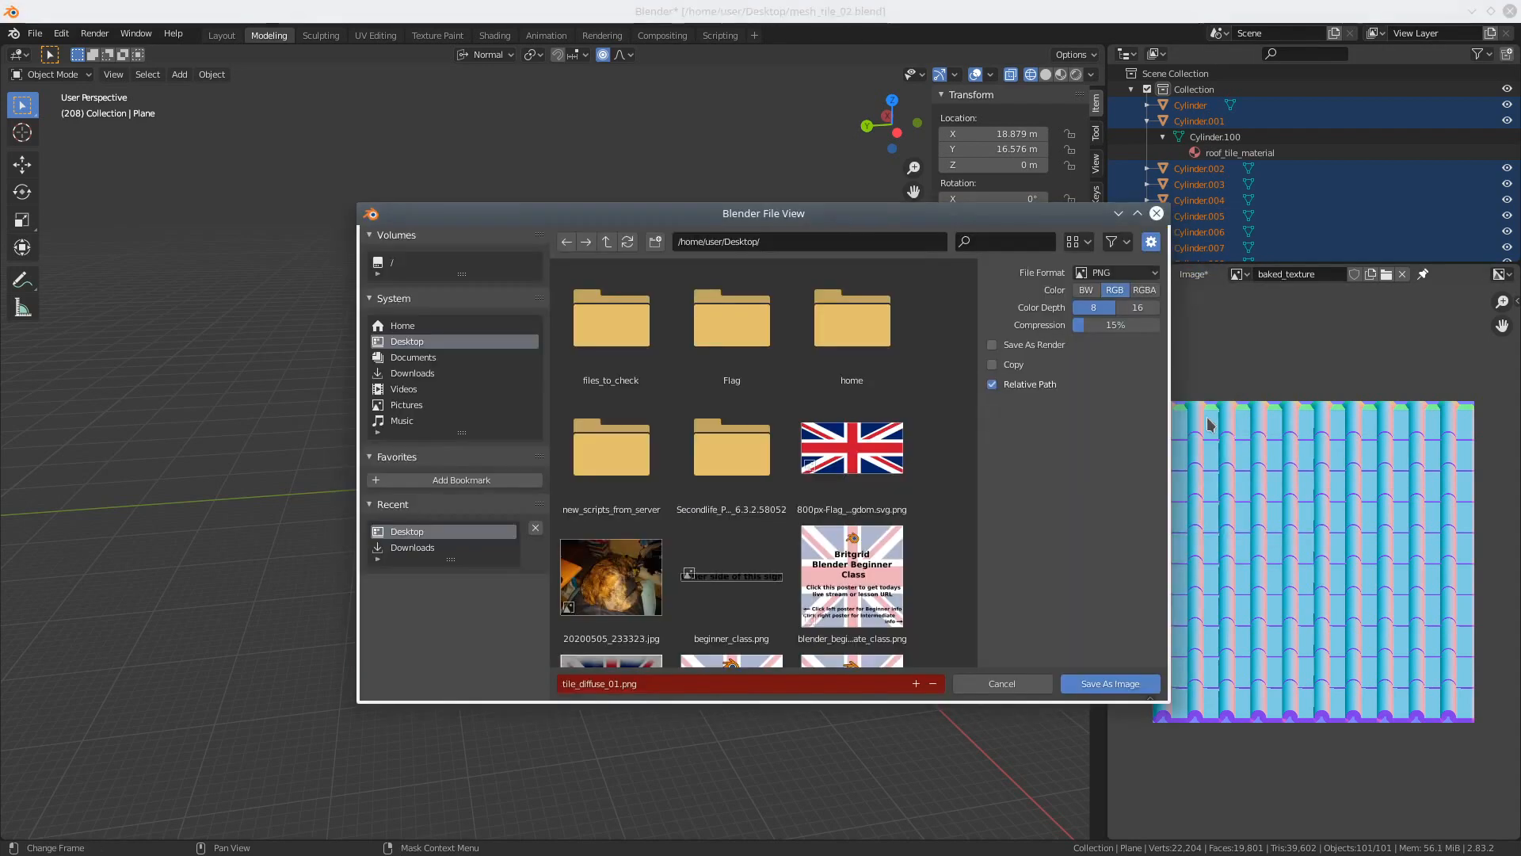
pyautogui.click(597, 686)
pyautogui.click(605, 682)
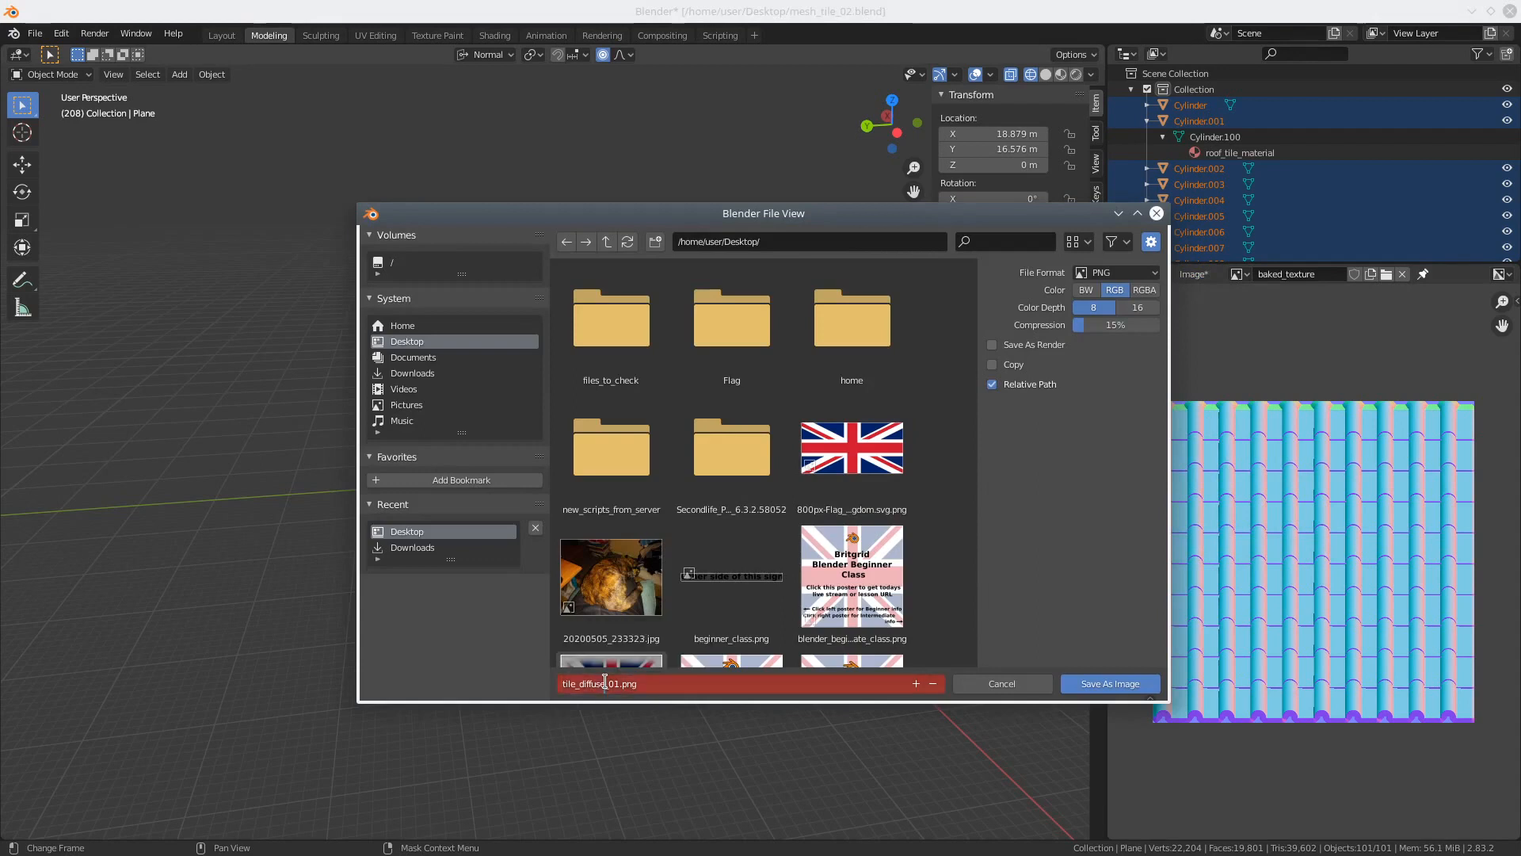
pyautogui.press('BackSpace')
pyautogui.press('BackSpace')
pyautogui.press('BackSpace')
pyautogui.press('BackSpace')
pyautogui.press('BackSpace')
pyautogui.press('BackSpace')
pyautogui.write('normal')
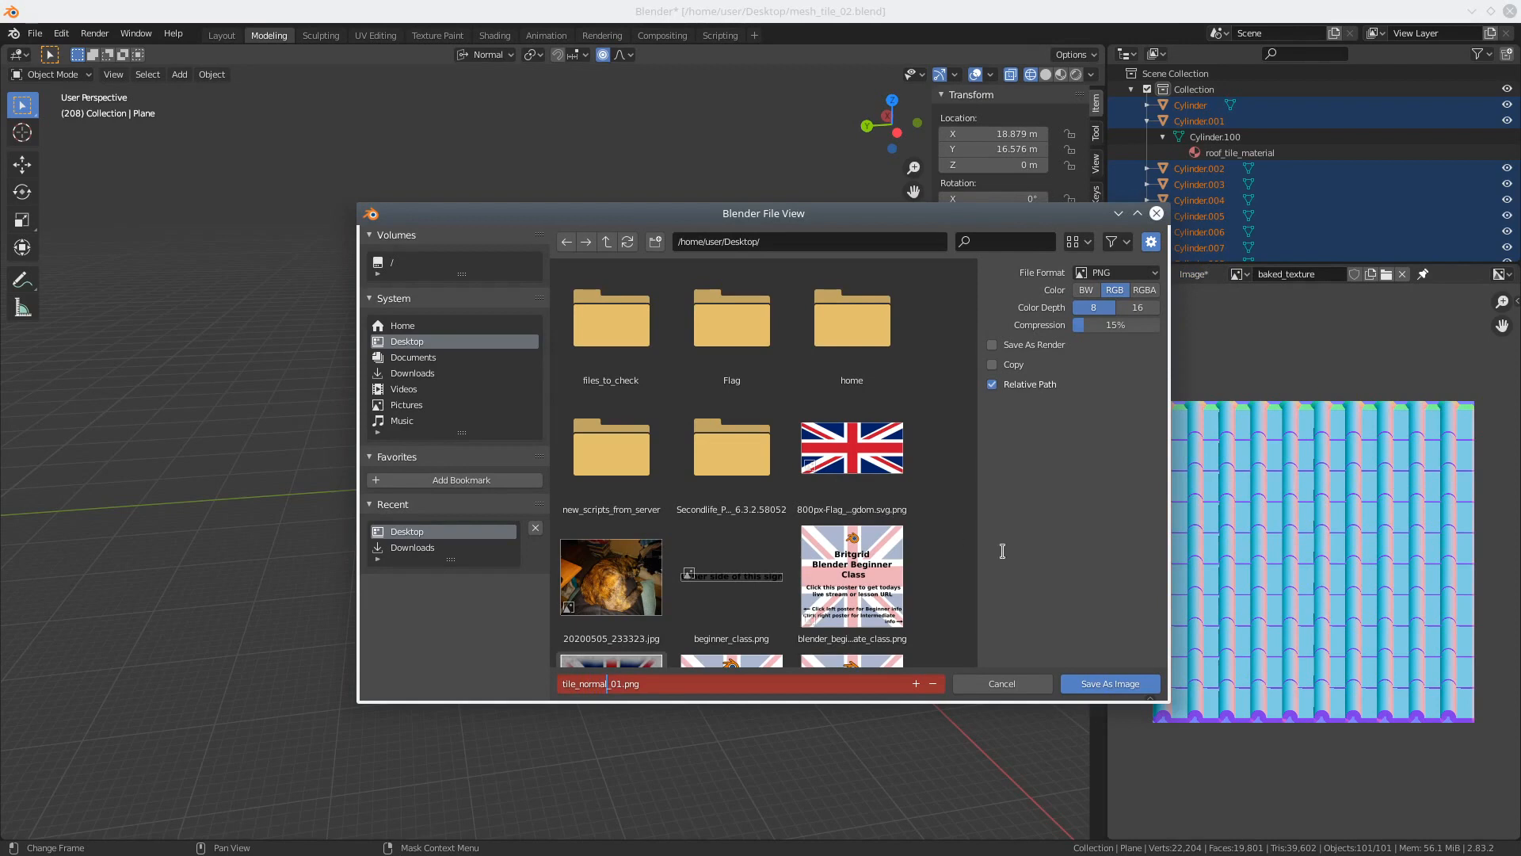
pyautogui.click(1082, 630)
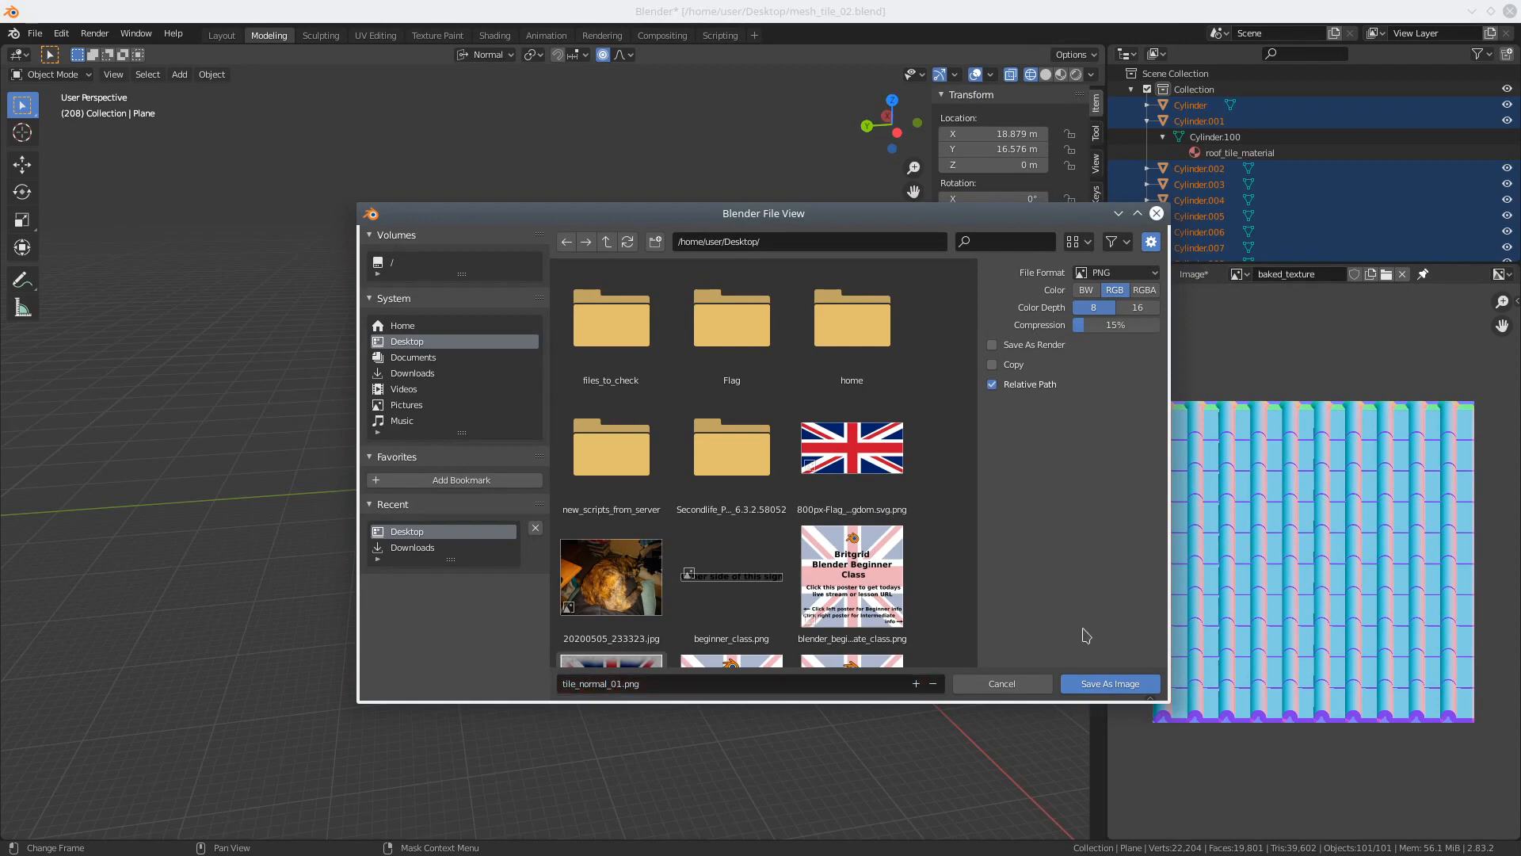
pyautogui.click(1110, 683)
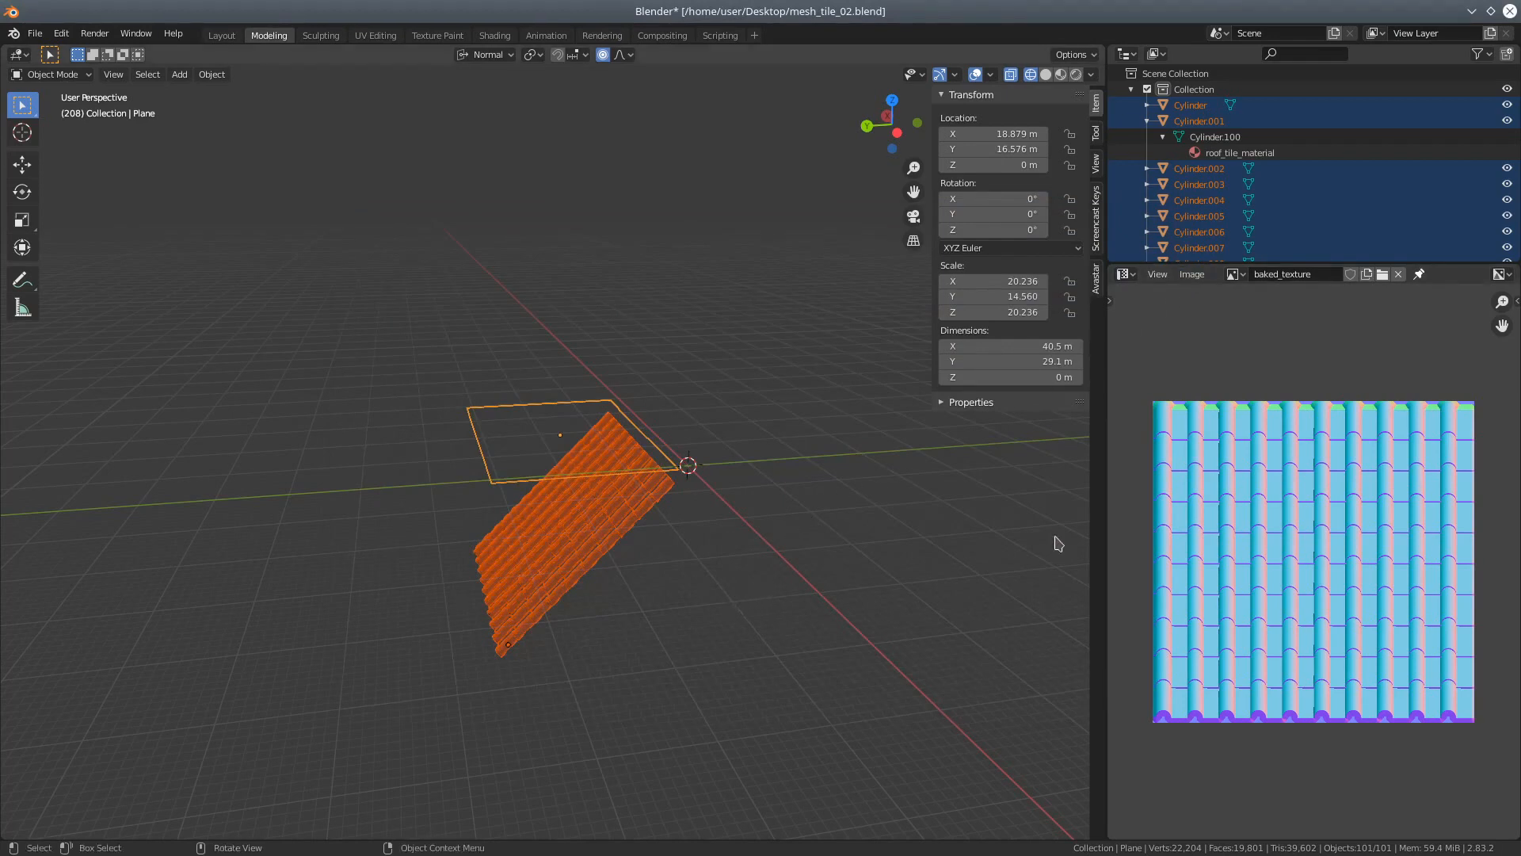
# Step: Change the Image Editor area back to the Properties editor and look over the available bake types
pyautogui.click(1125, 274)
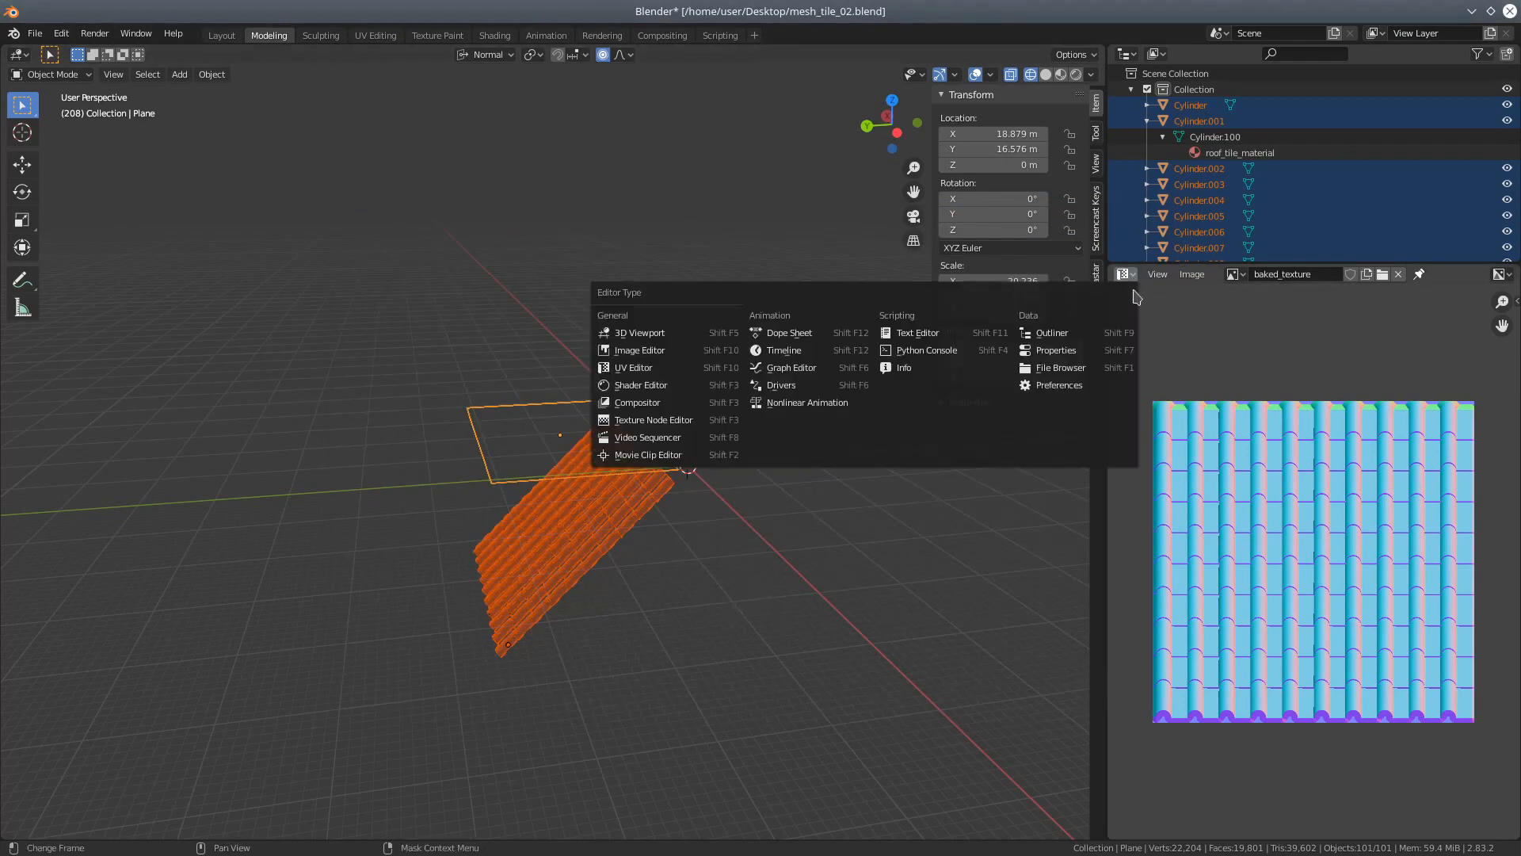
pyautogui.click(1060, 350)
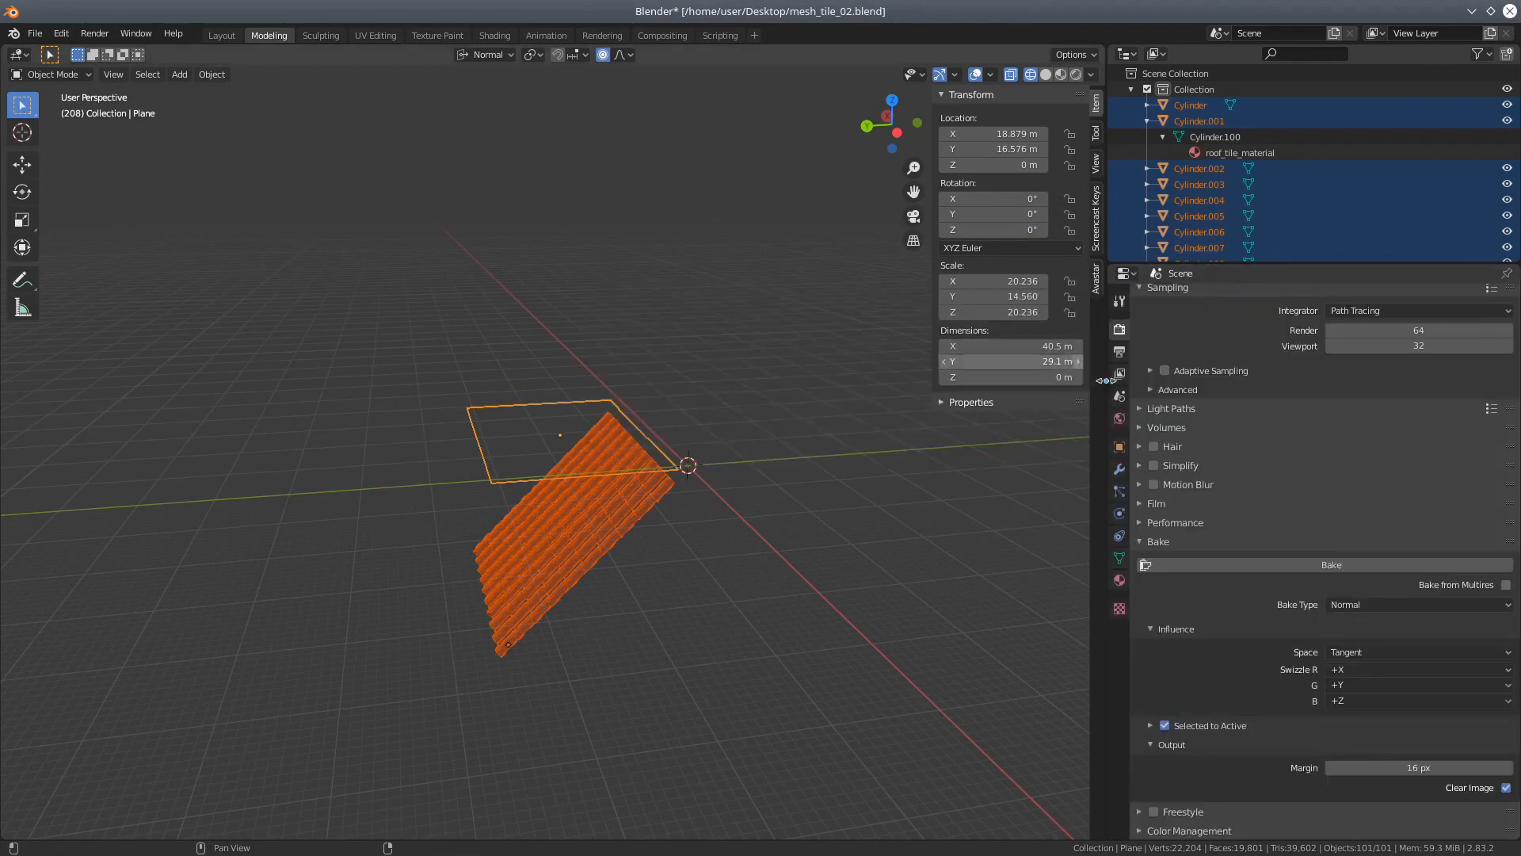
pyautogui.click(1369, 606)
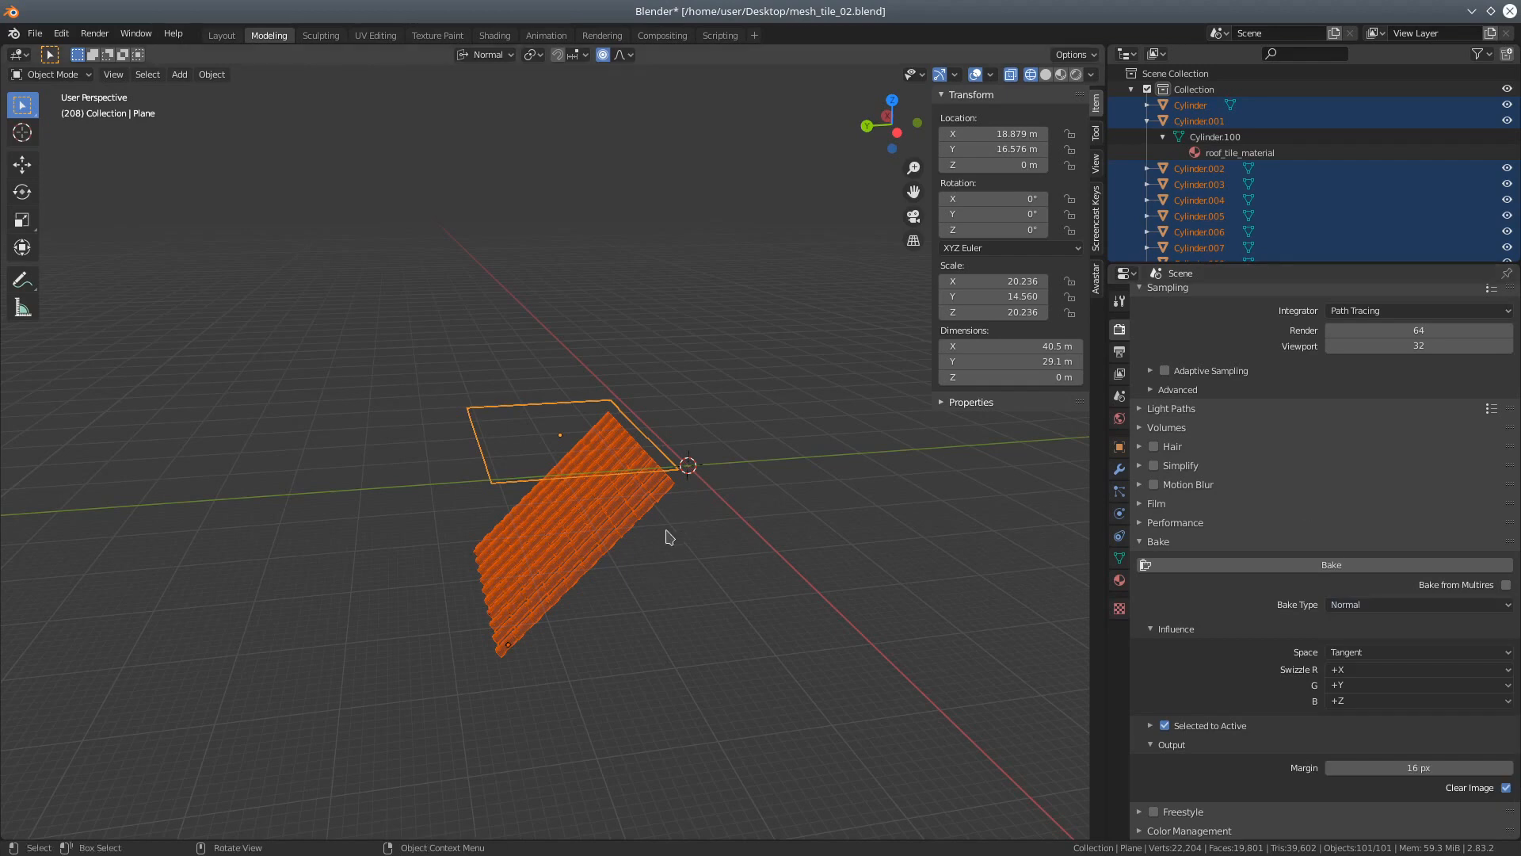
# Step: Split the 3D viewport horizontally and show the material of a roof tile in a Shader Editor in the lower half
pyautogui.keyDown('shift'); pyautogui.click(665, 497); pyautogui.keyUp('shift')
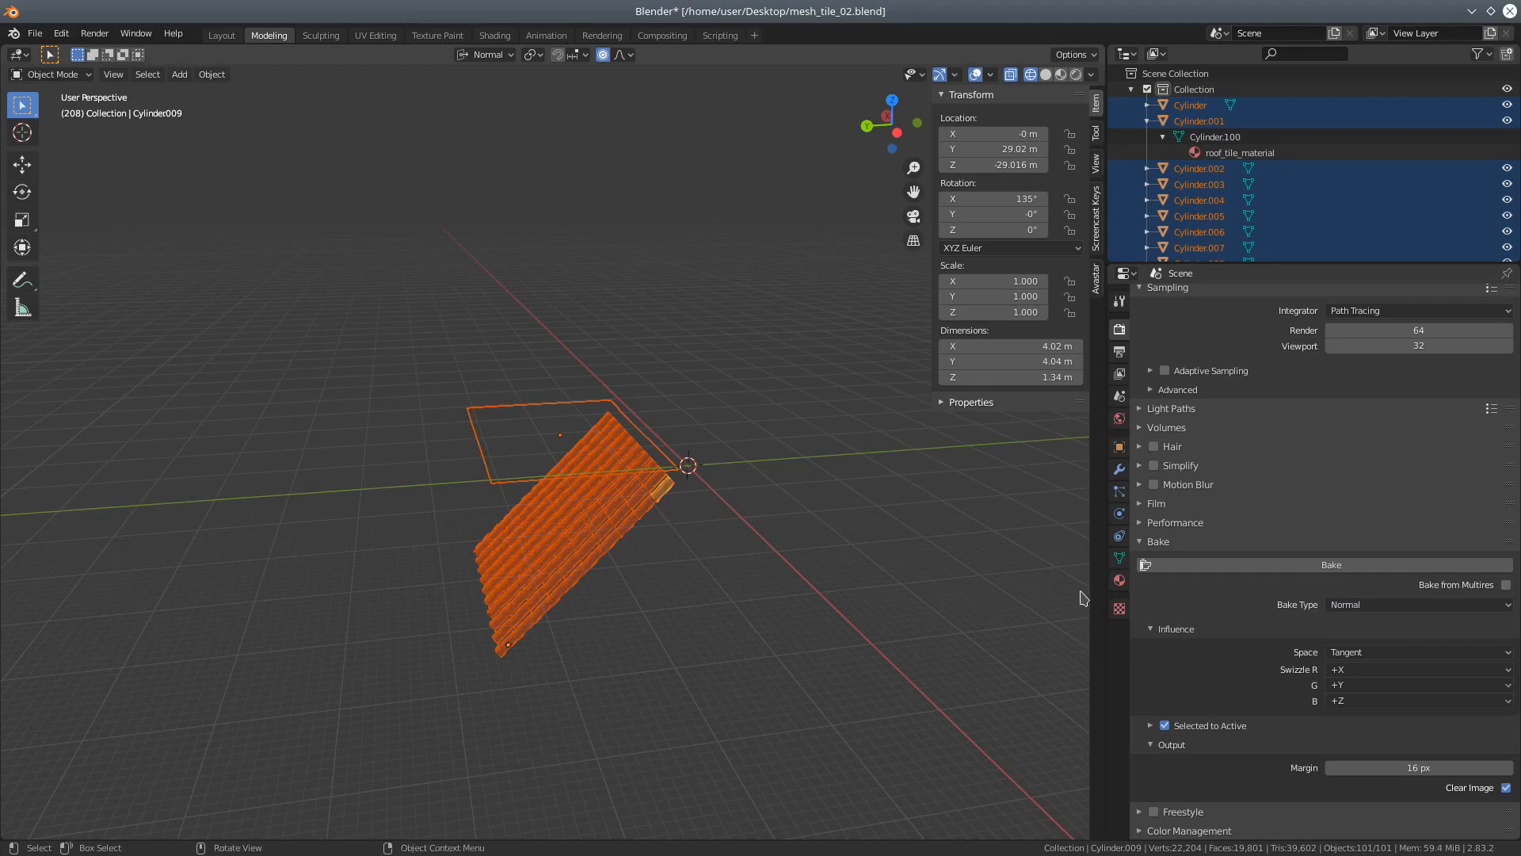
pyautogui.rightClick(1108, 560)
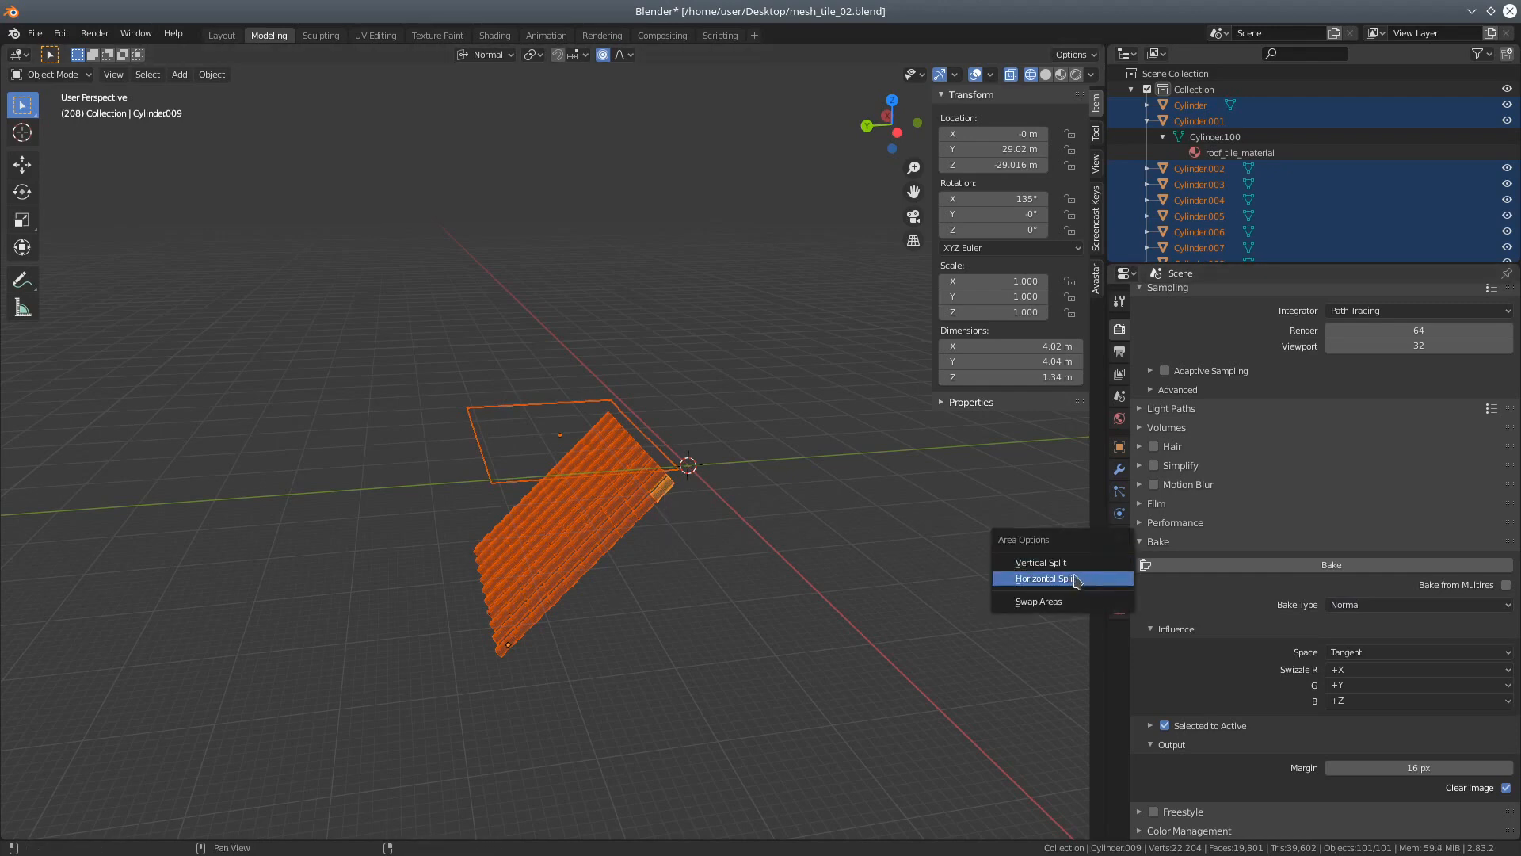
pyautogui.click(1046, 578)
pyautogui.click(681, 485)
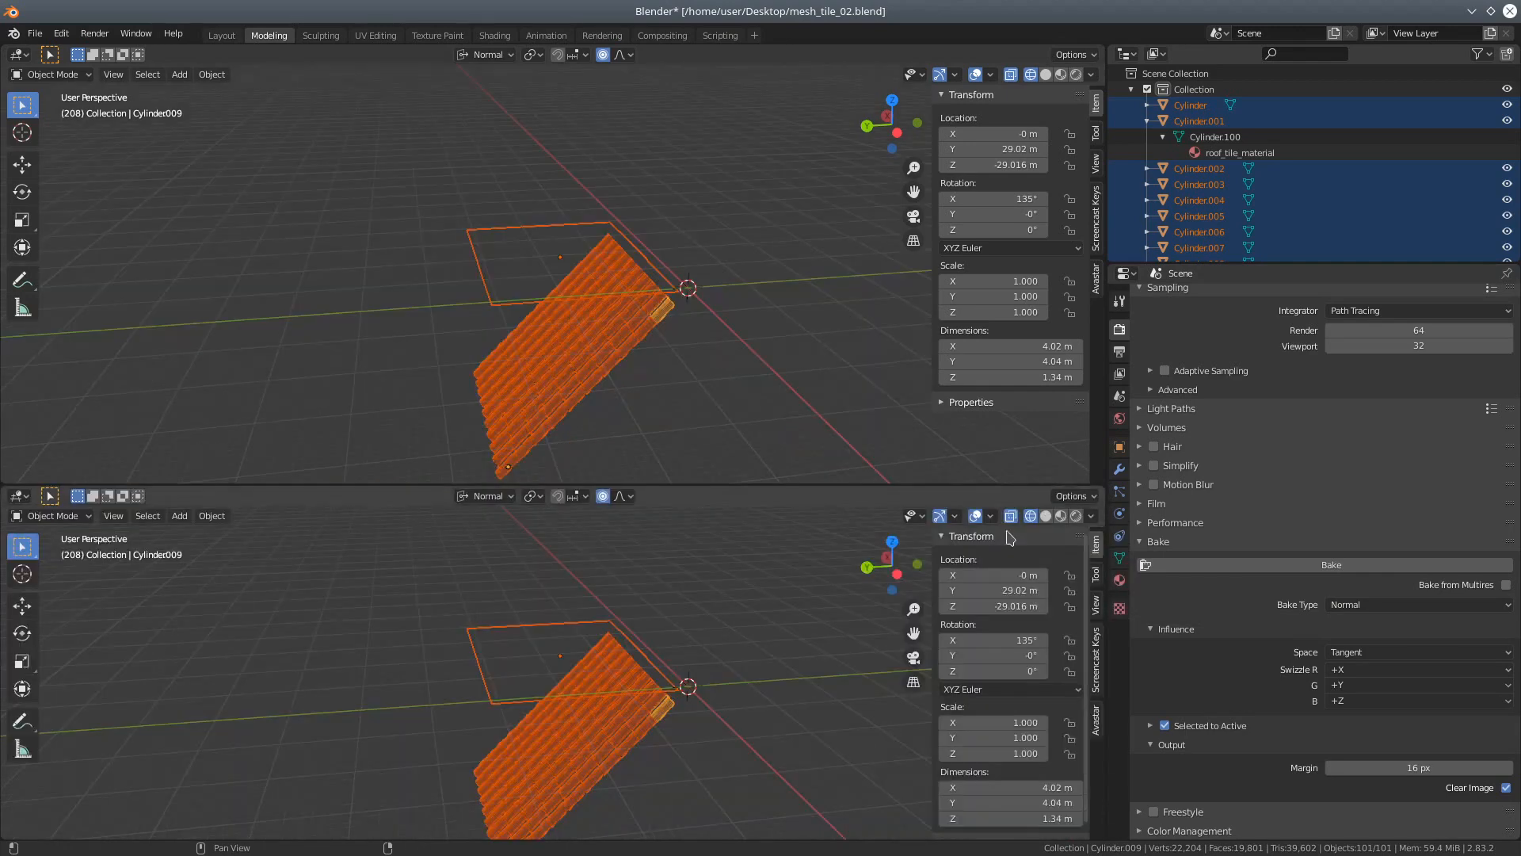
pyautogui.click(19, 496)
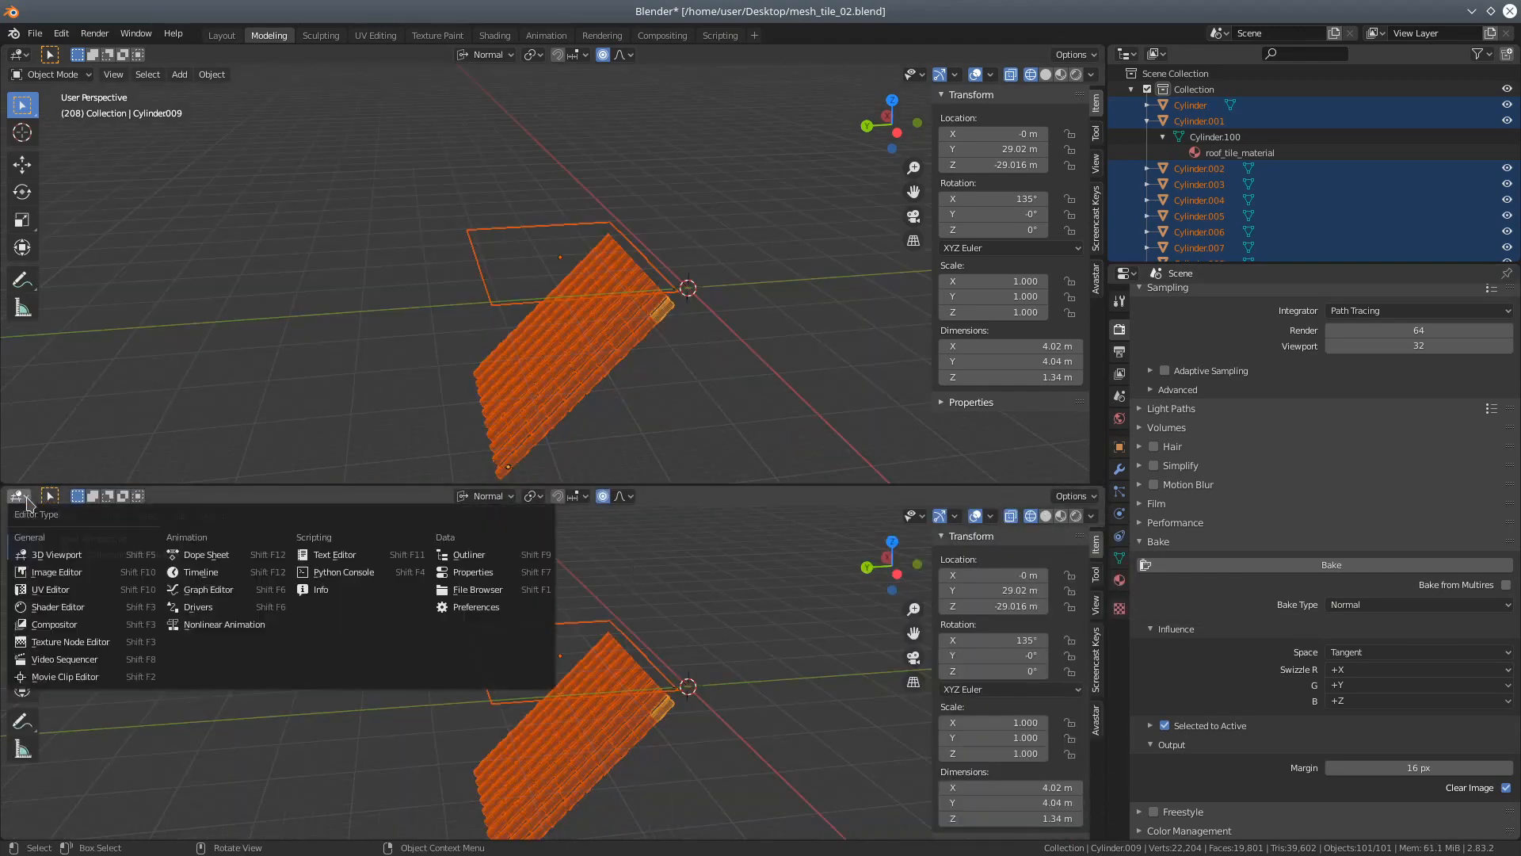
pyautogui.click(86, 606)
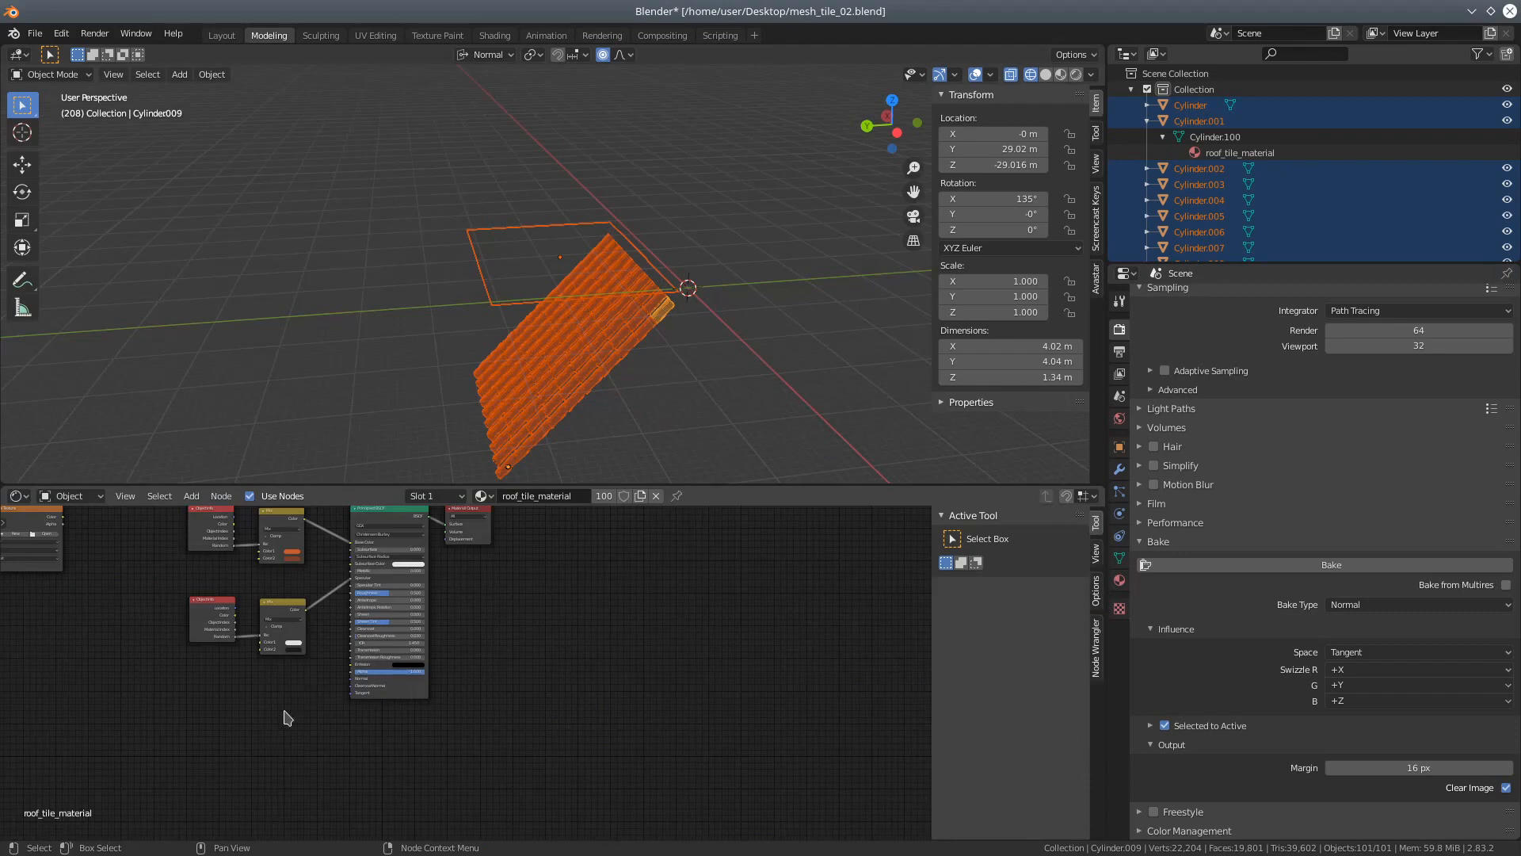
# Step: Examine the Object Info and Mix nodes feeding the Specular input of roof_tile_material
pyautogui.scroll(2, 274, 704)
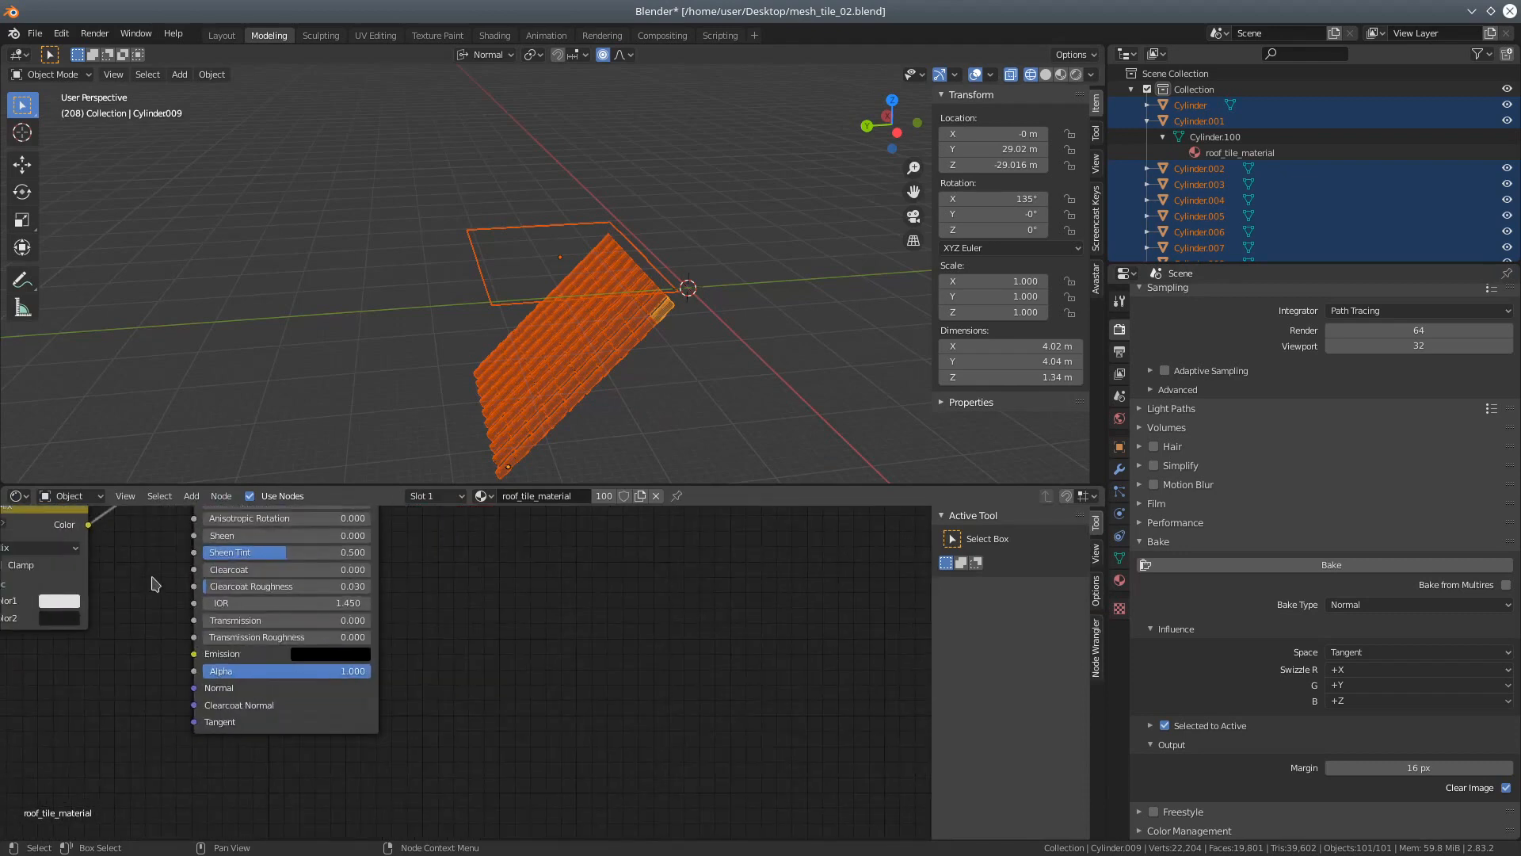
pyautogui.scroll(1, 152, 578)
pyautogui.moveTo(152, 578); pyautogui.dragTo(365, 702, button='middle')
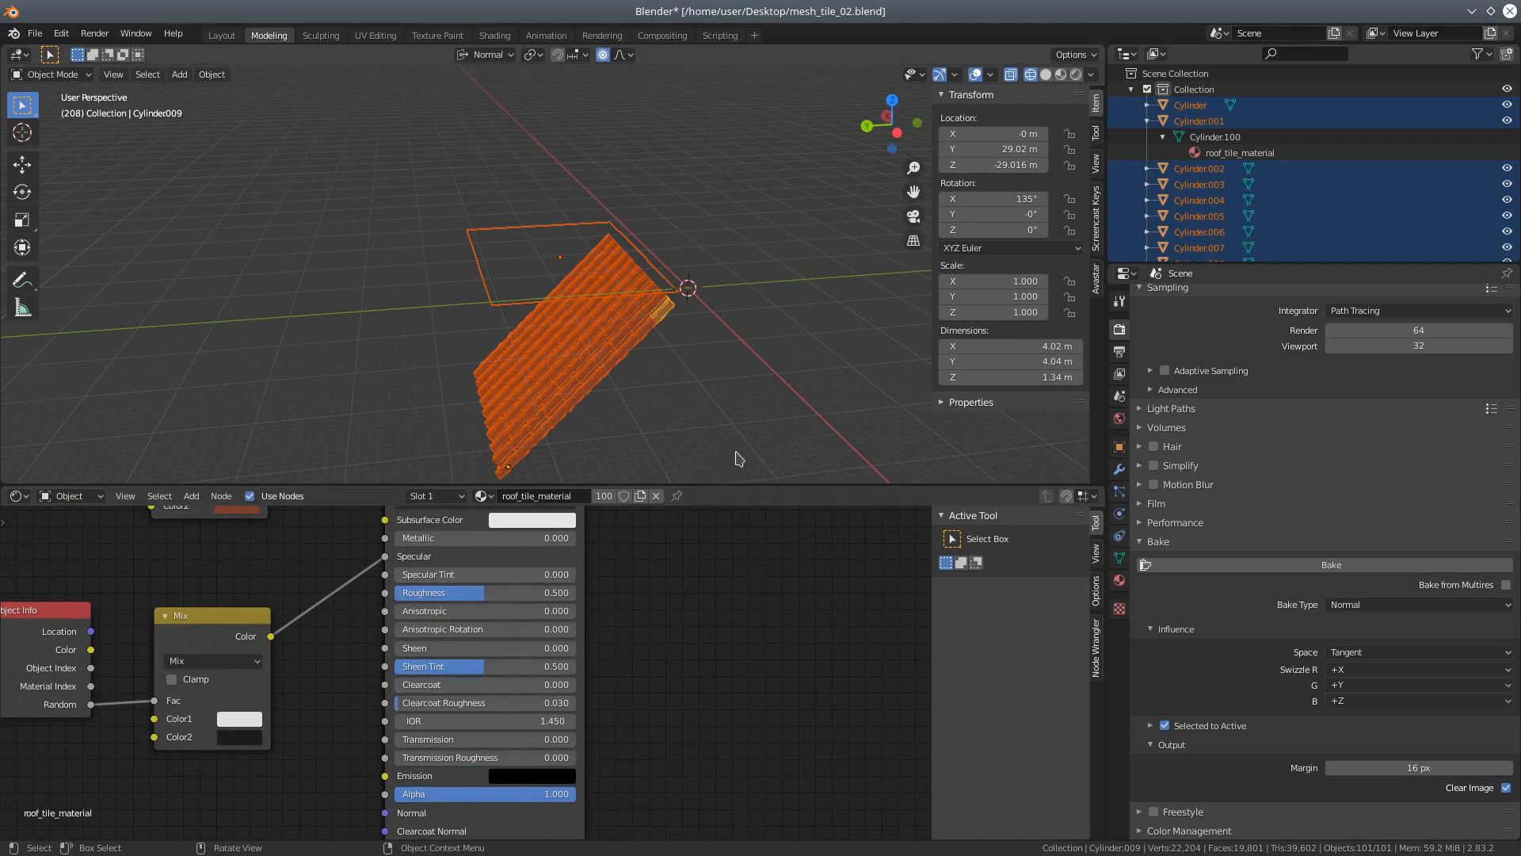
# Step: Make the plane the active object again with the tiles still selected, and bake them onto it with the Glossy bake type
pyautogui.keyDown('shift'); pyautogui.click(666, 318); pyautogui.keyUp('shift')
pyautogui.keyDown('shift'); pyautogui.click(666, 318); pyautogui.keyUp('shift')
pyautogui.keyDown('shift'); pyautogui.click(492, 283); pyautogui.keyUp('shift')
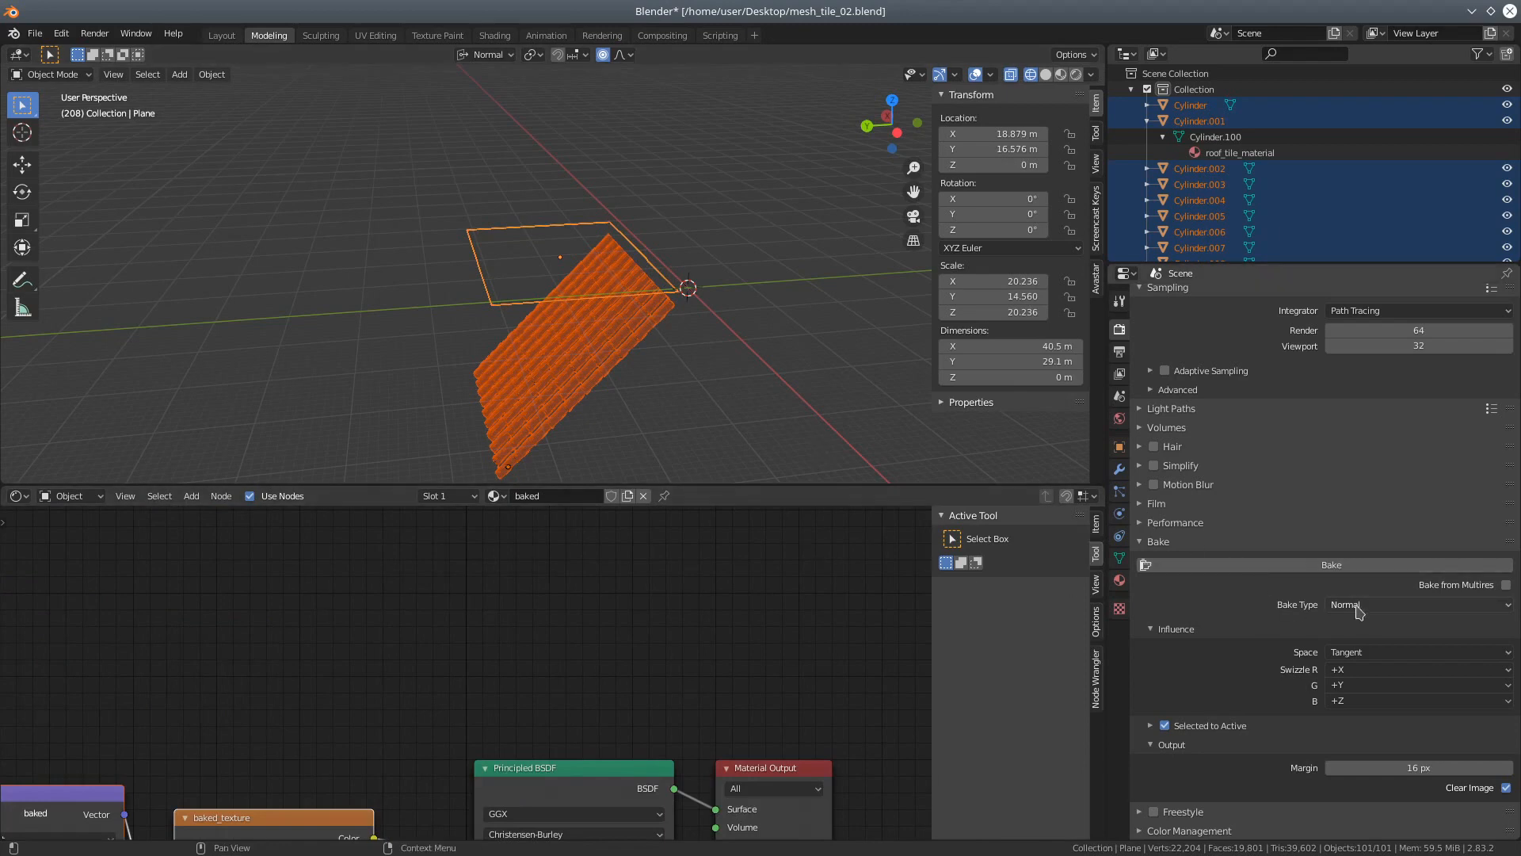
pyautogui.click(1506, 608)
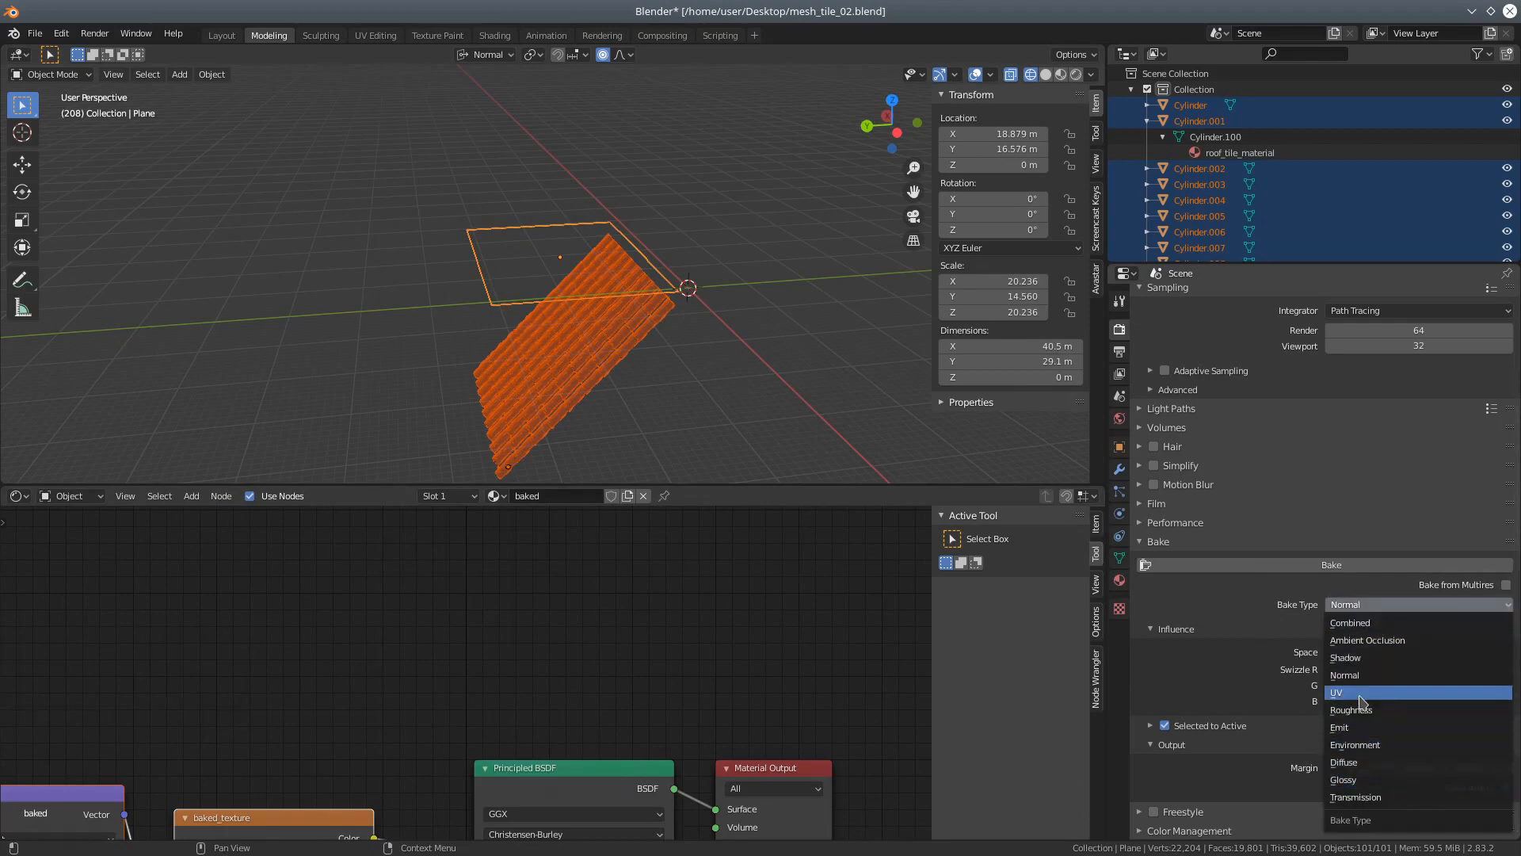
pyautogui.click(1370, 780)
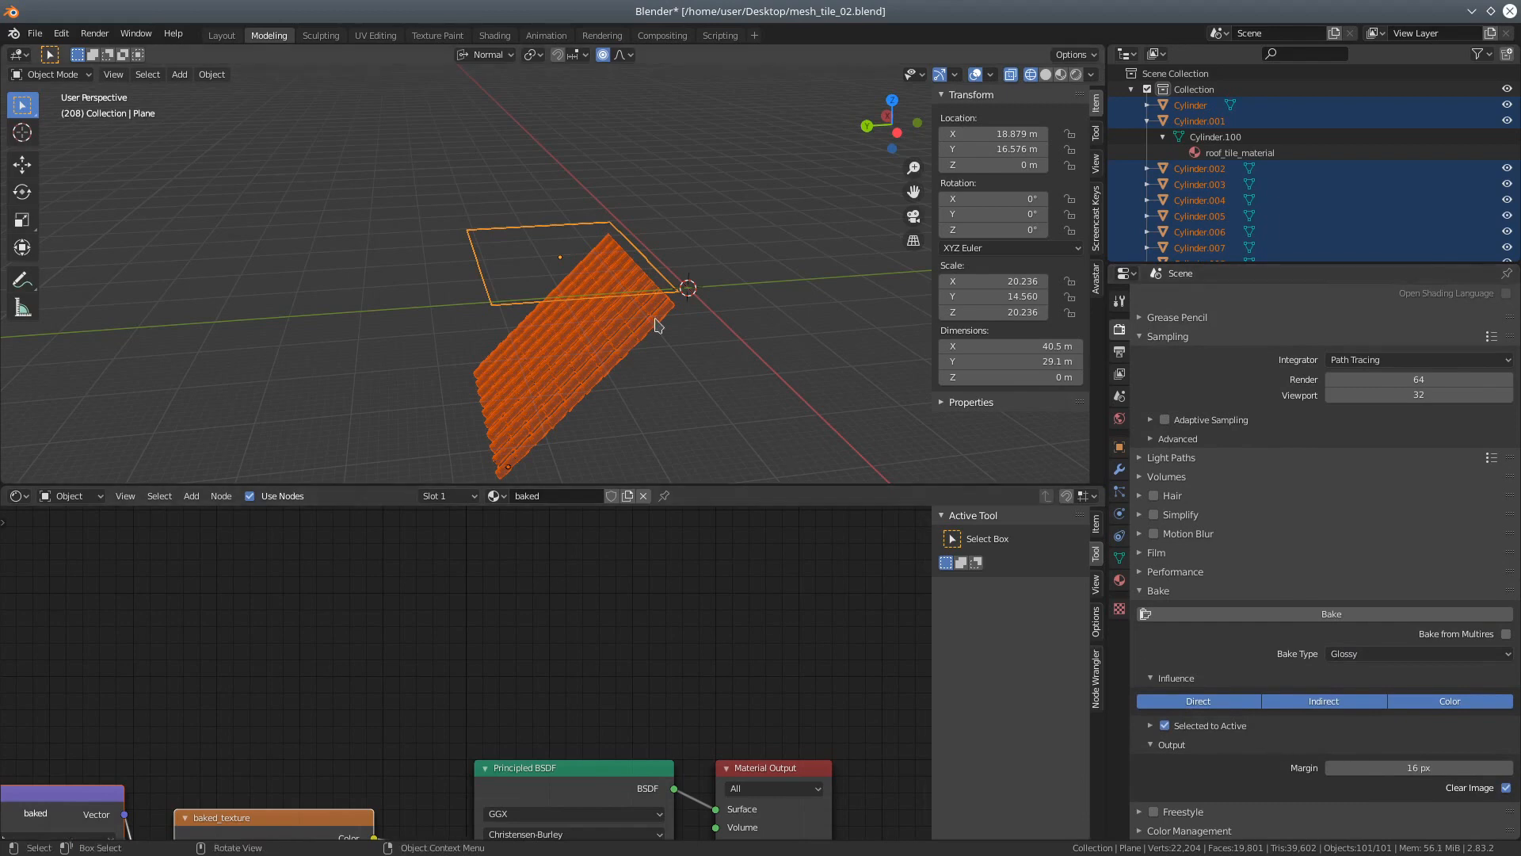
pyautogui.scroll(-1, 872, 384)
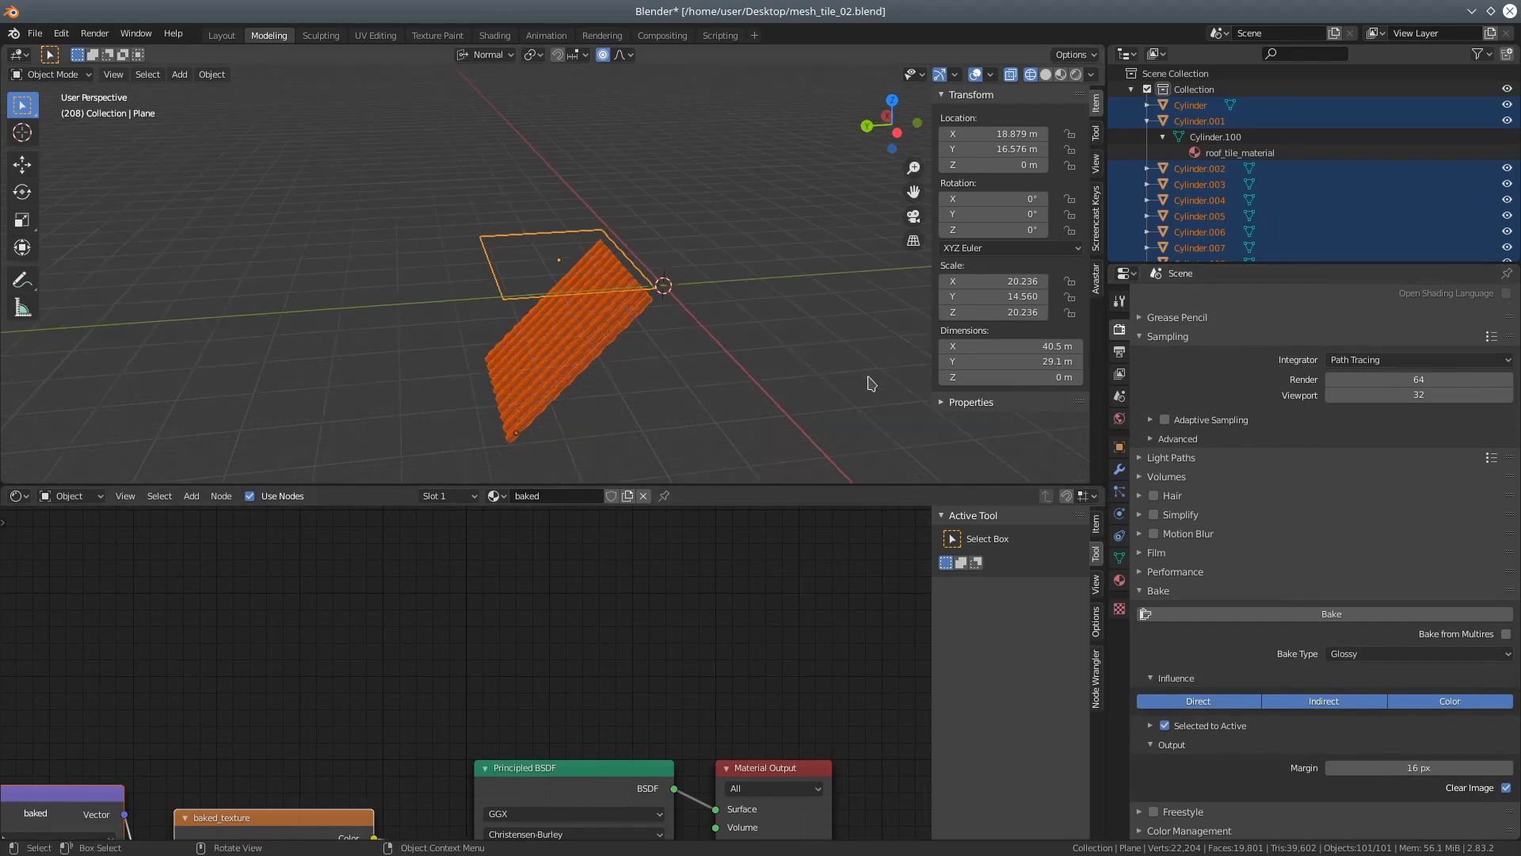
pyautogui.click(1267, 617)
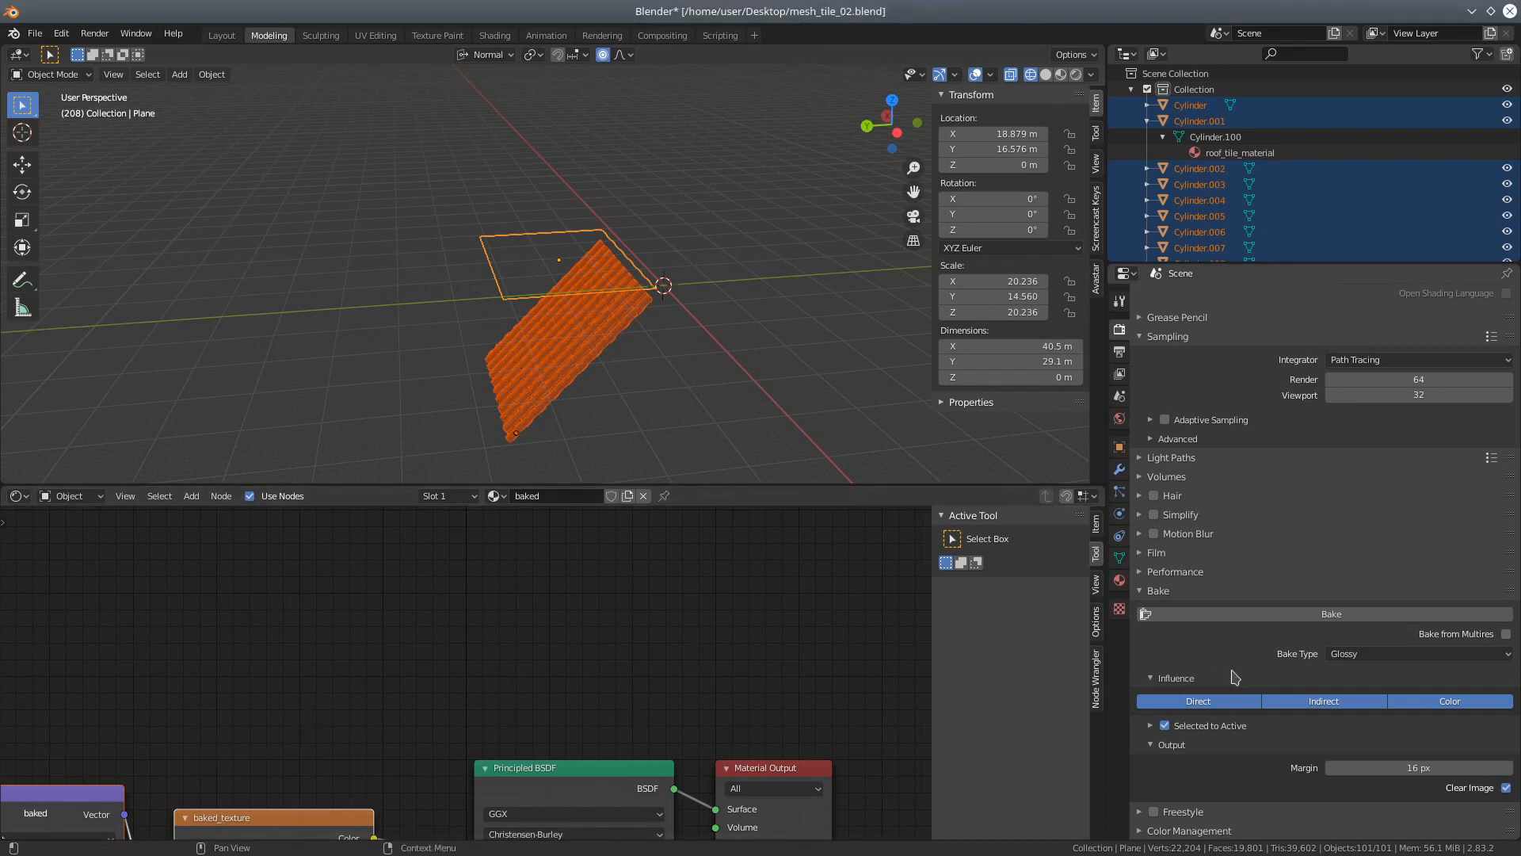
# Step: Switch the properties area to the Image Editor and inspect the glossy bake in baked_texture
pyautogui.click(1127, 273)
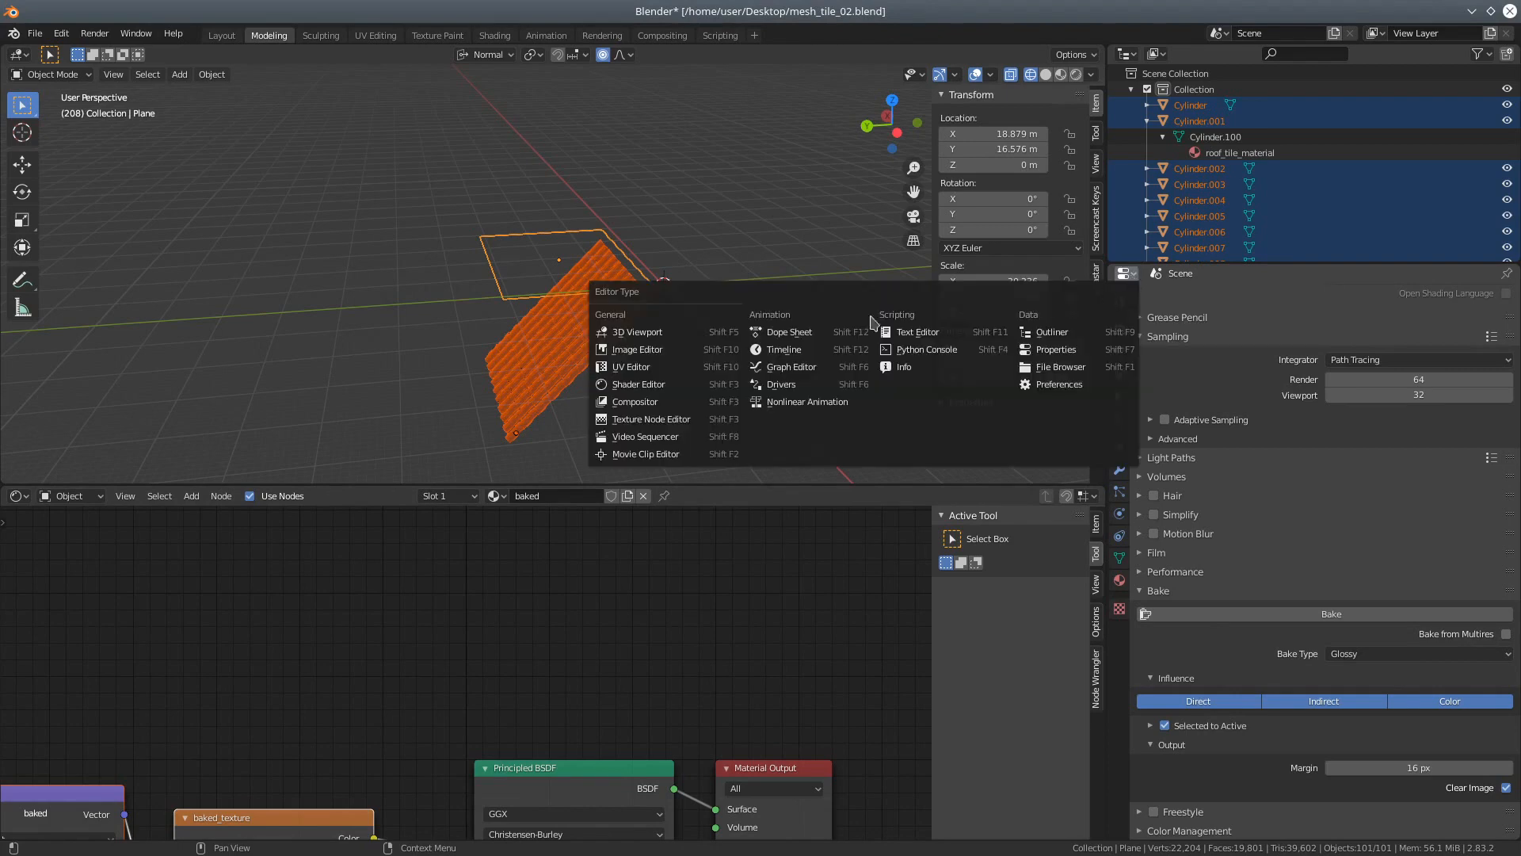
pyautogui.click(638, 349)
pyautogui.scroll(7, 1304, 599)
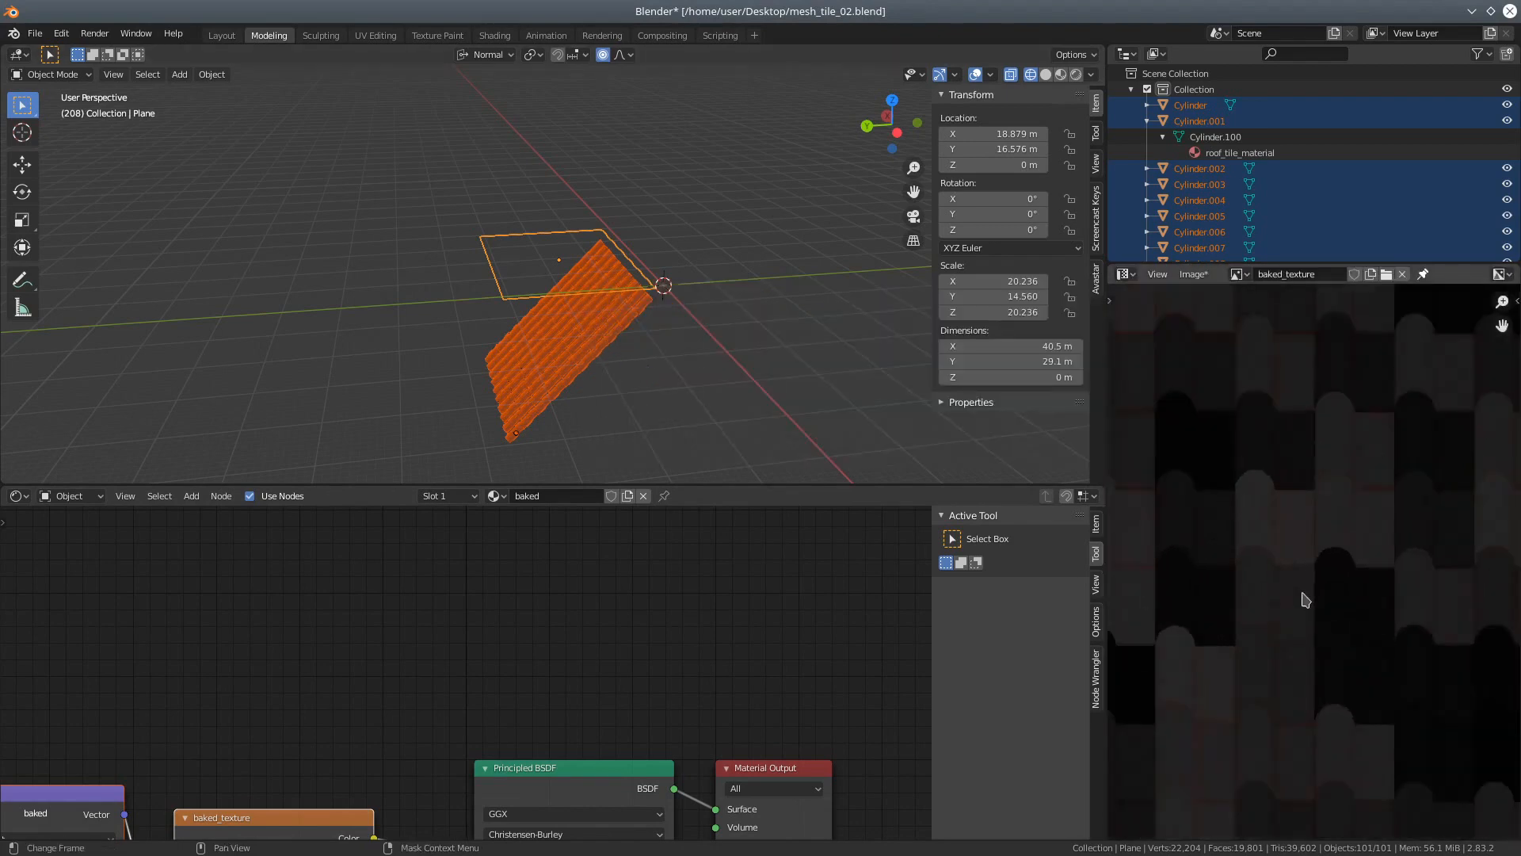
pyautogui.scroll(-7, 1304, 599)
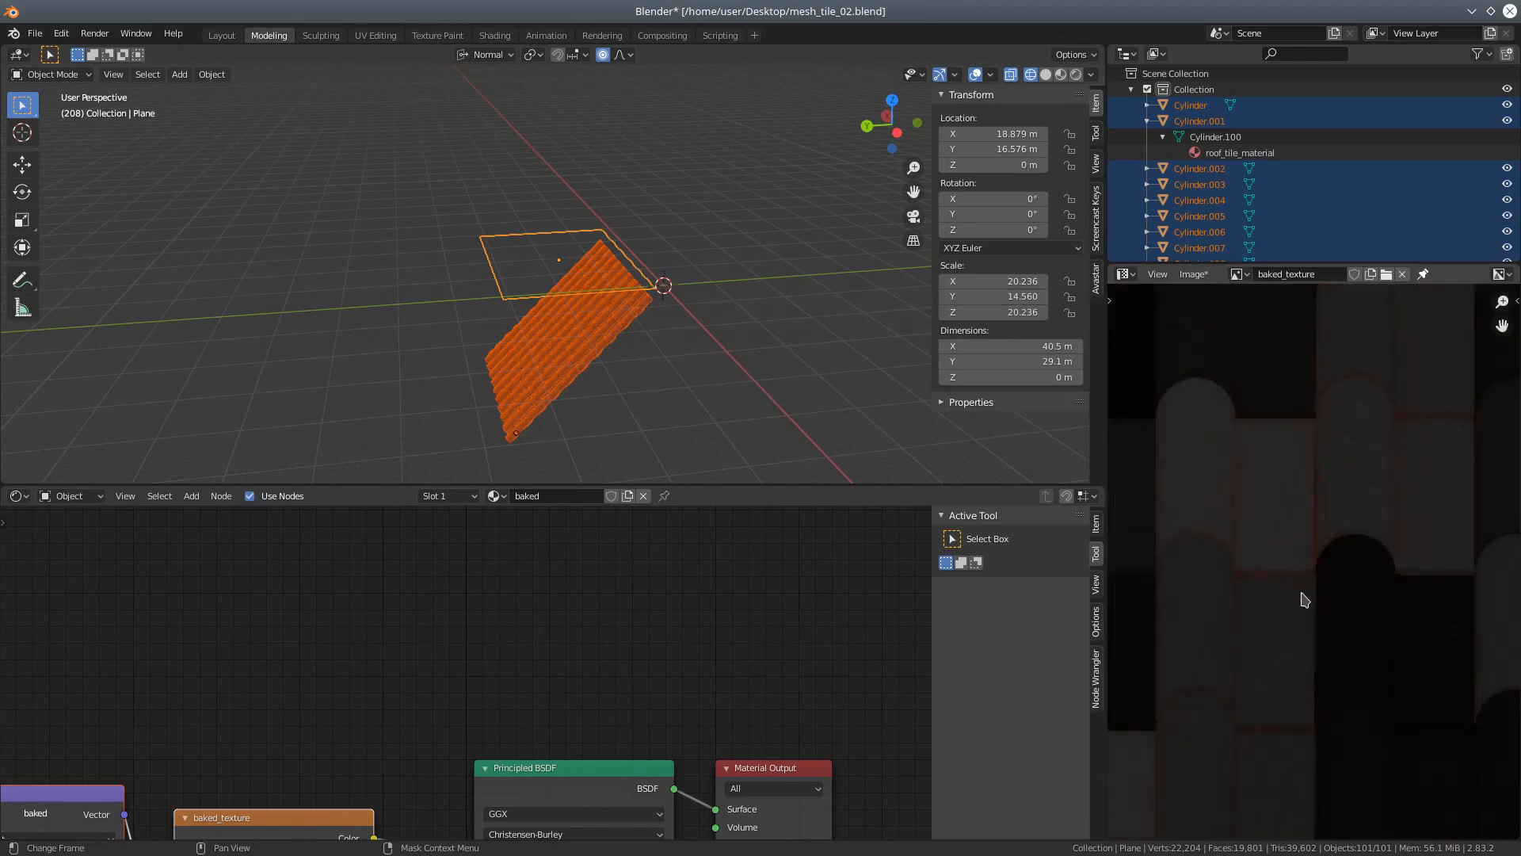
pyautogui.scroll(-3, 1304, 599)
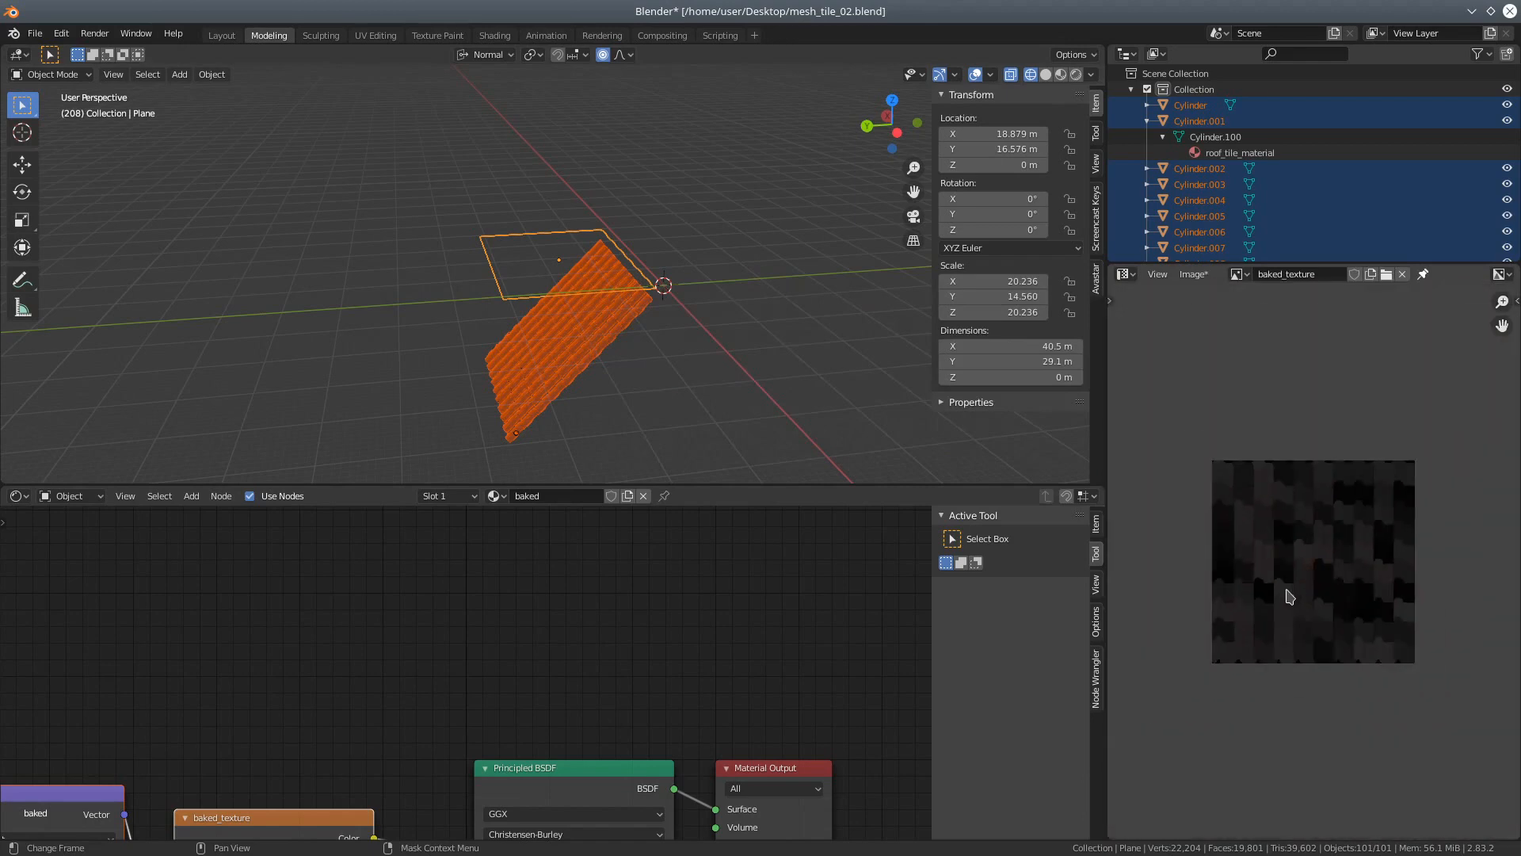
# Step: Save the baked glossy image to the Desktop as tile_specular_01.png
pyautogui.click(1193, 274)
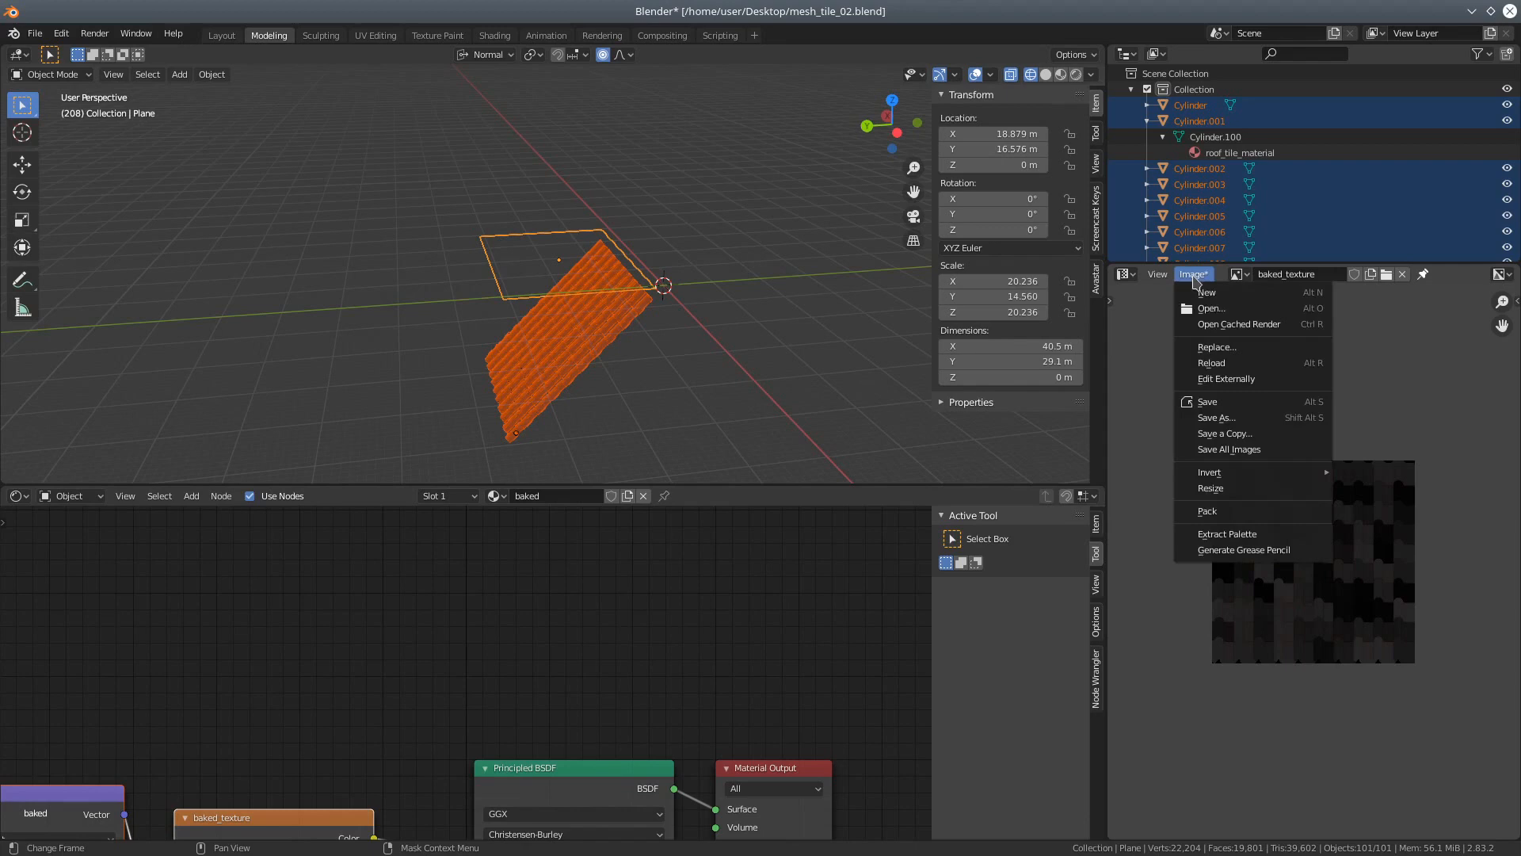
pyautogui.click(1223, 419)
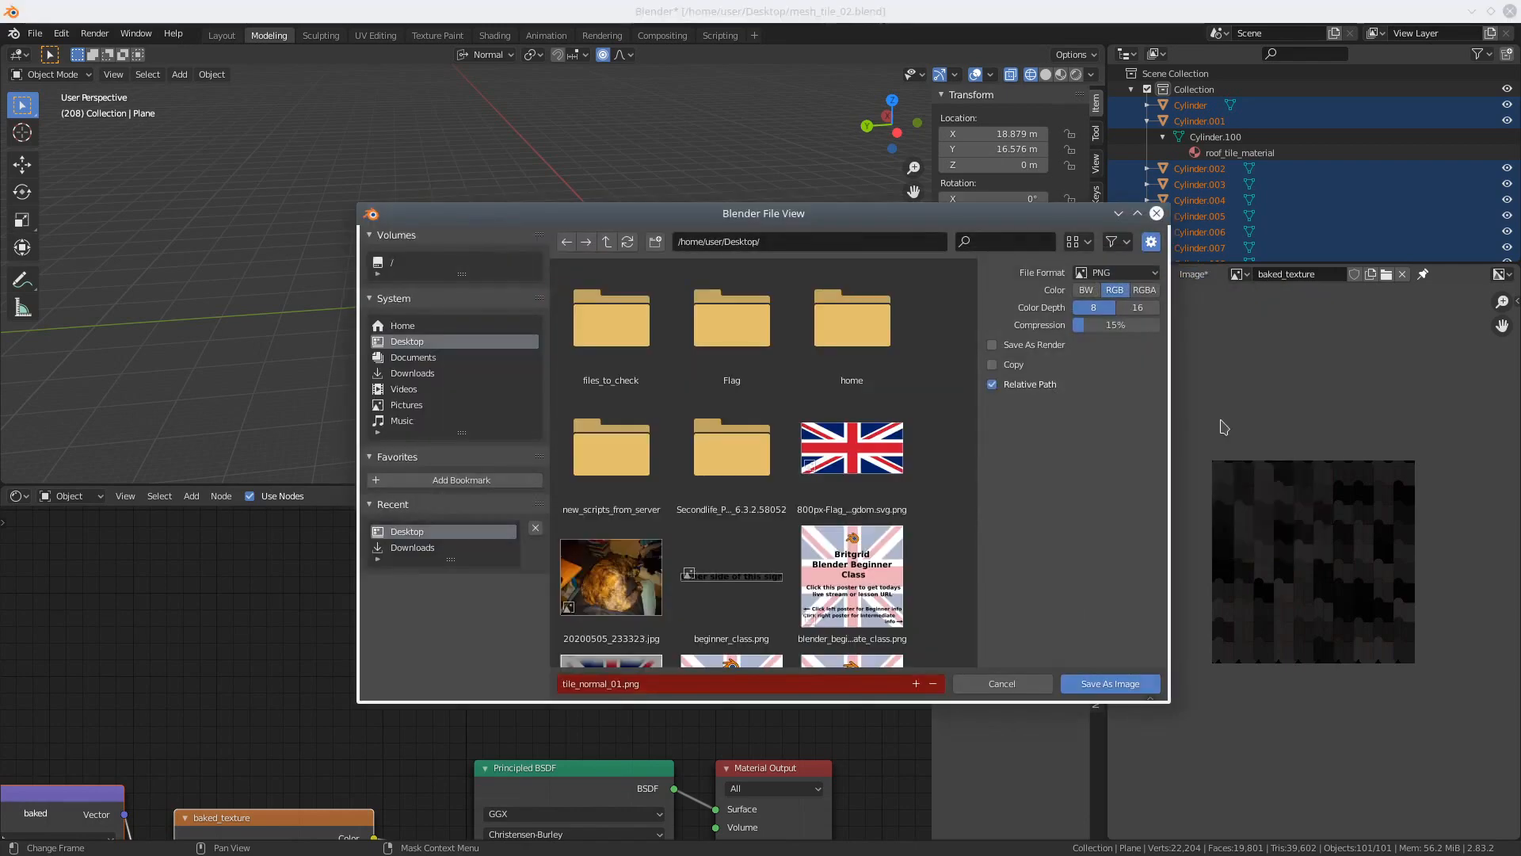
pyautogui.moveTo(820, 220); pyautogui.dragTo(808, 152)
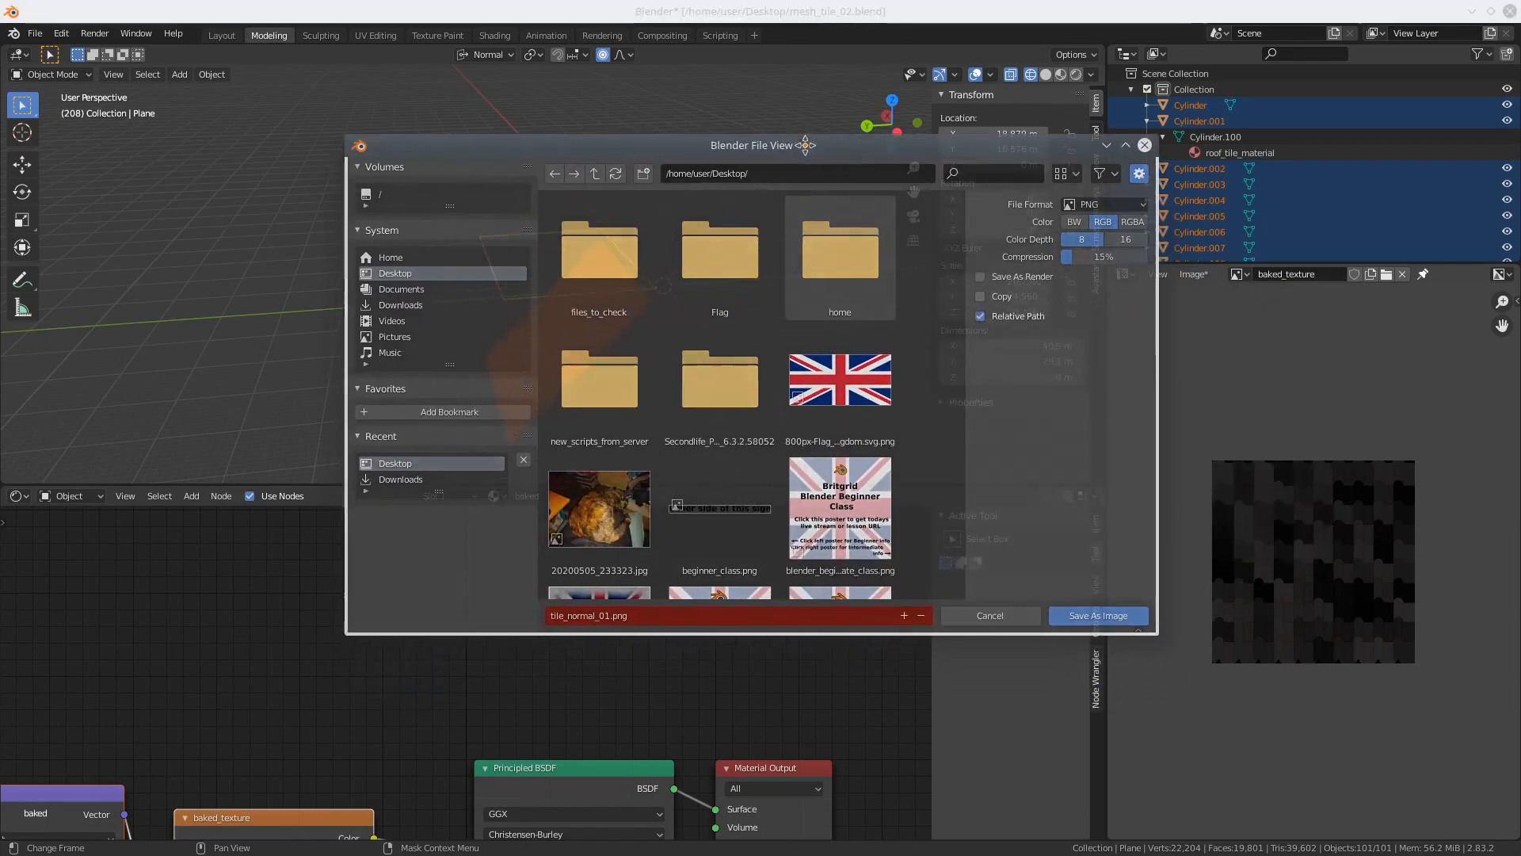
pyautogui.scroll(-2, 947, 405)
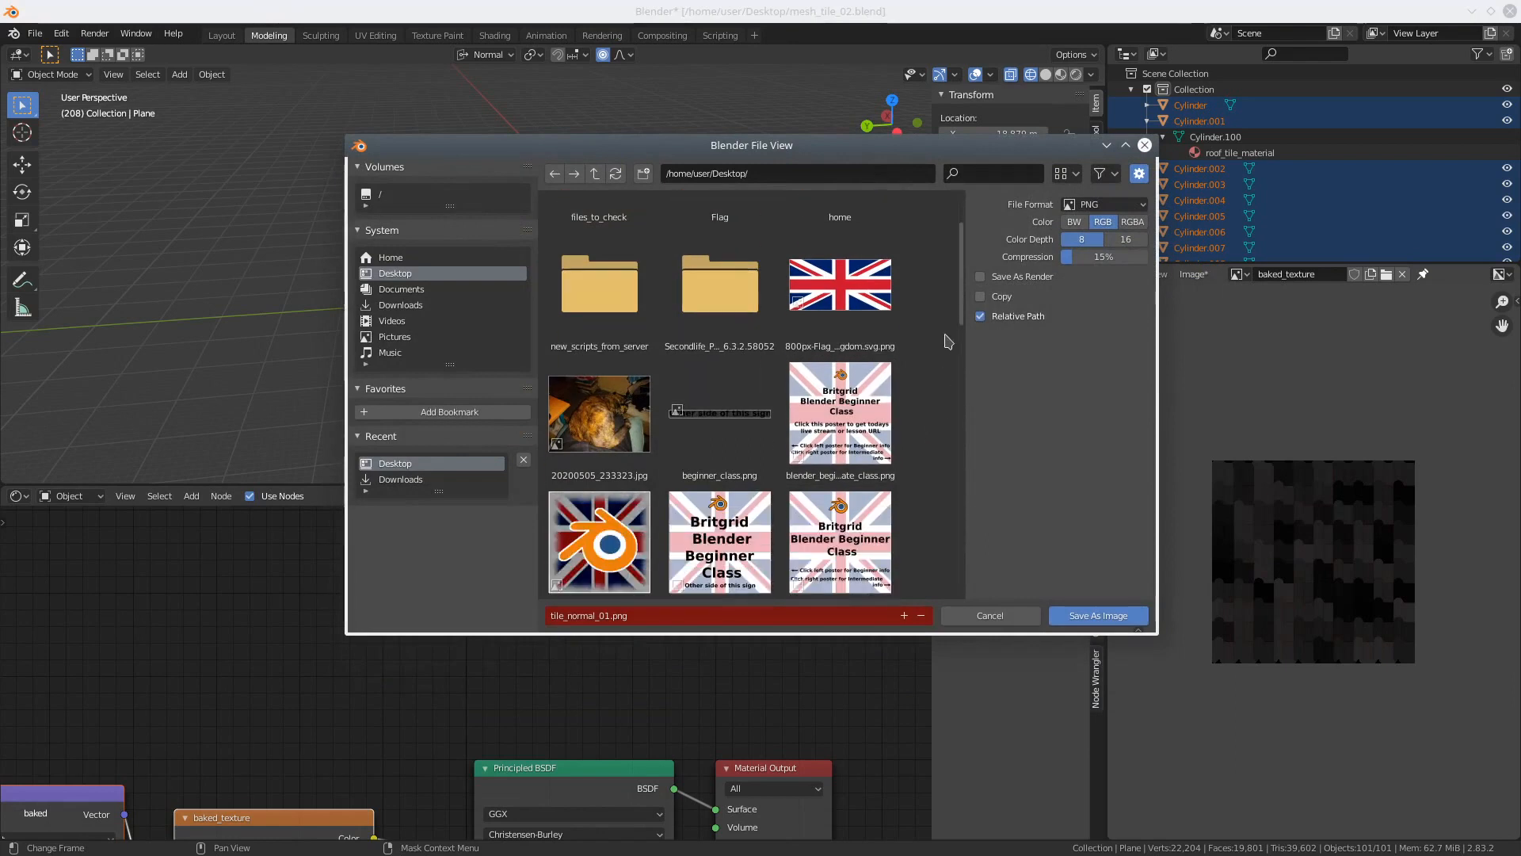
pyautogui.moveTo(962, 289); pyautogui.dragTo(982, 553)
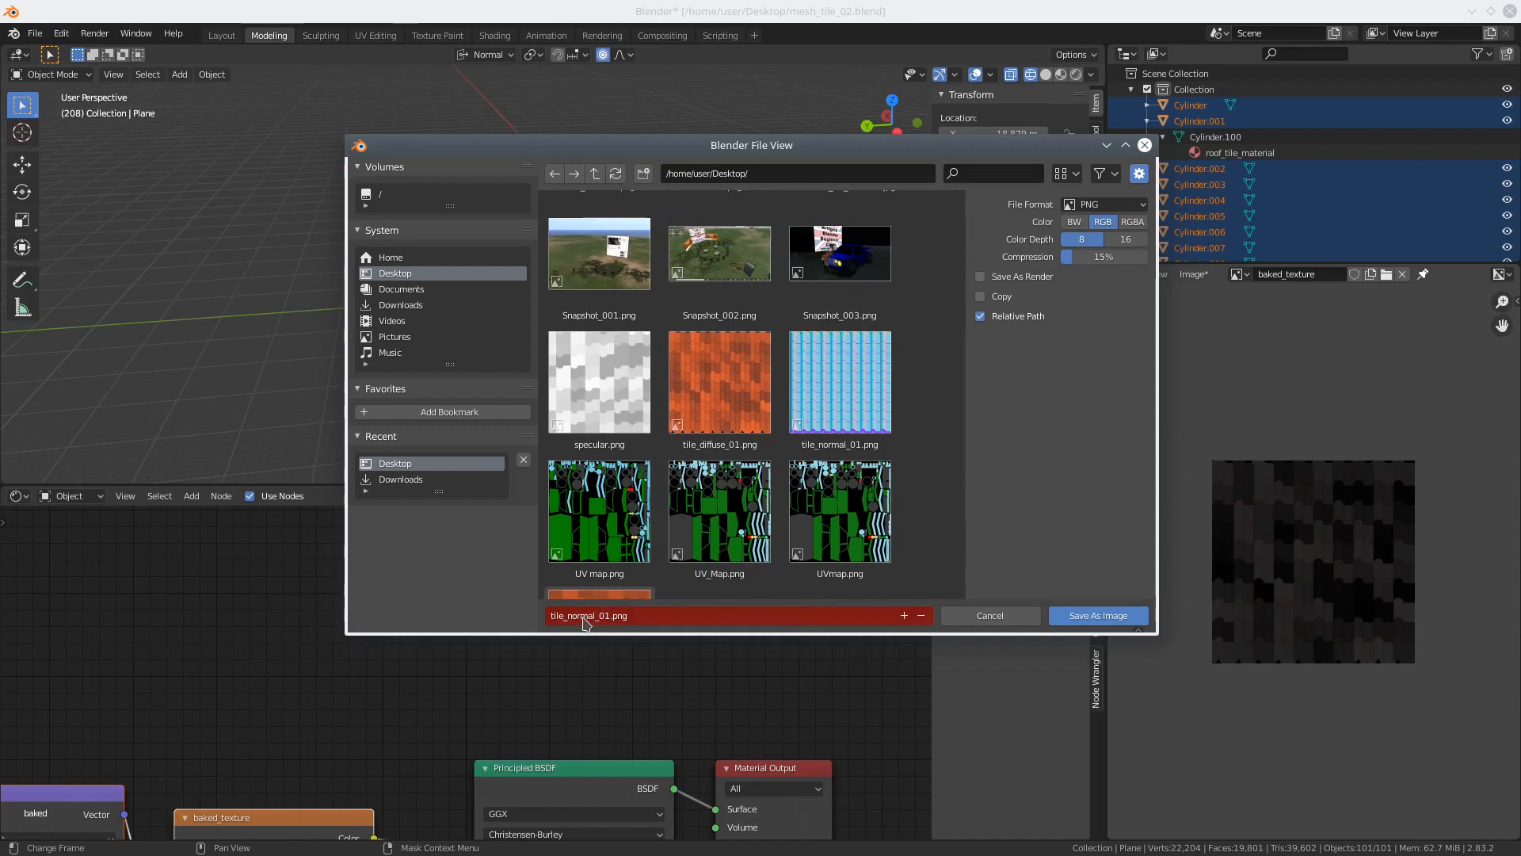
pyautogui.click(584, 622)
pyautogui.click(596, 617)
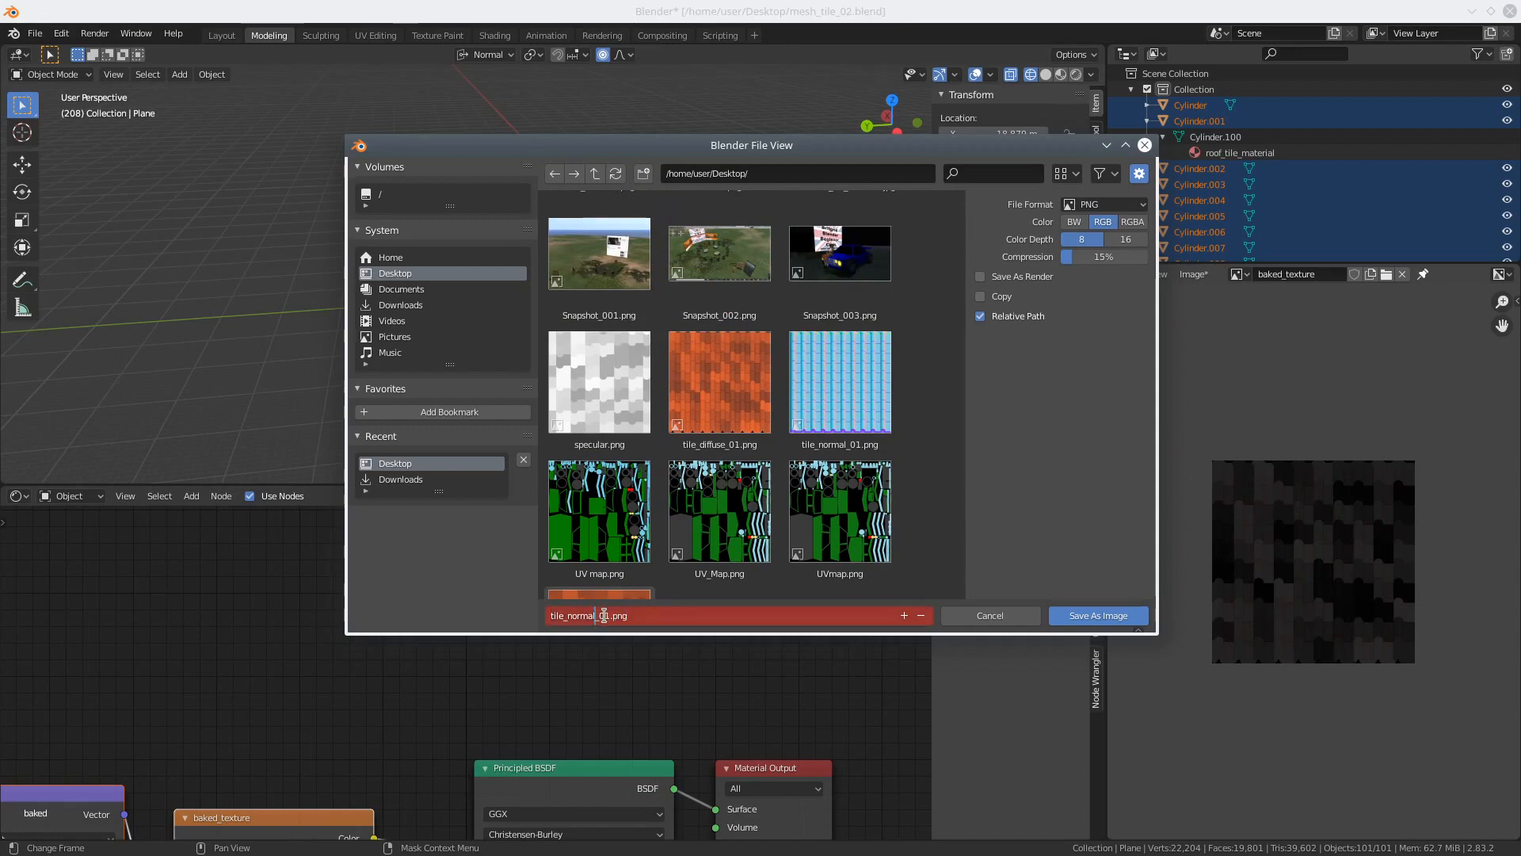
pyautogui.moveTo(596, 616); pyautogui.dragTo(567, 615)
pyautogui.write('specular')
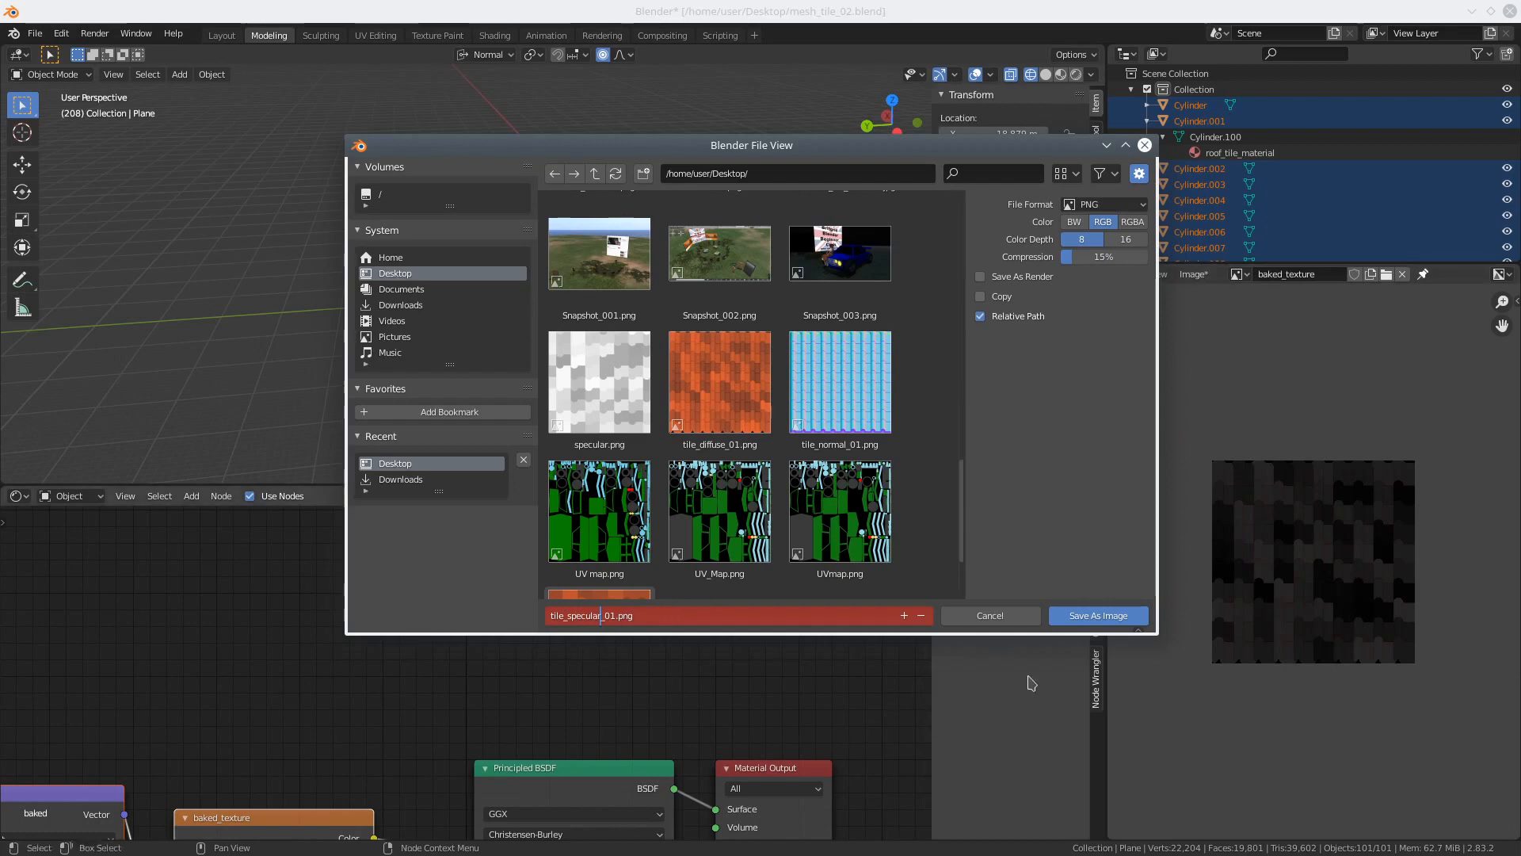
pyautogui.click(1084, 621)
pyautogui.click(1084, 621)
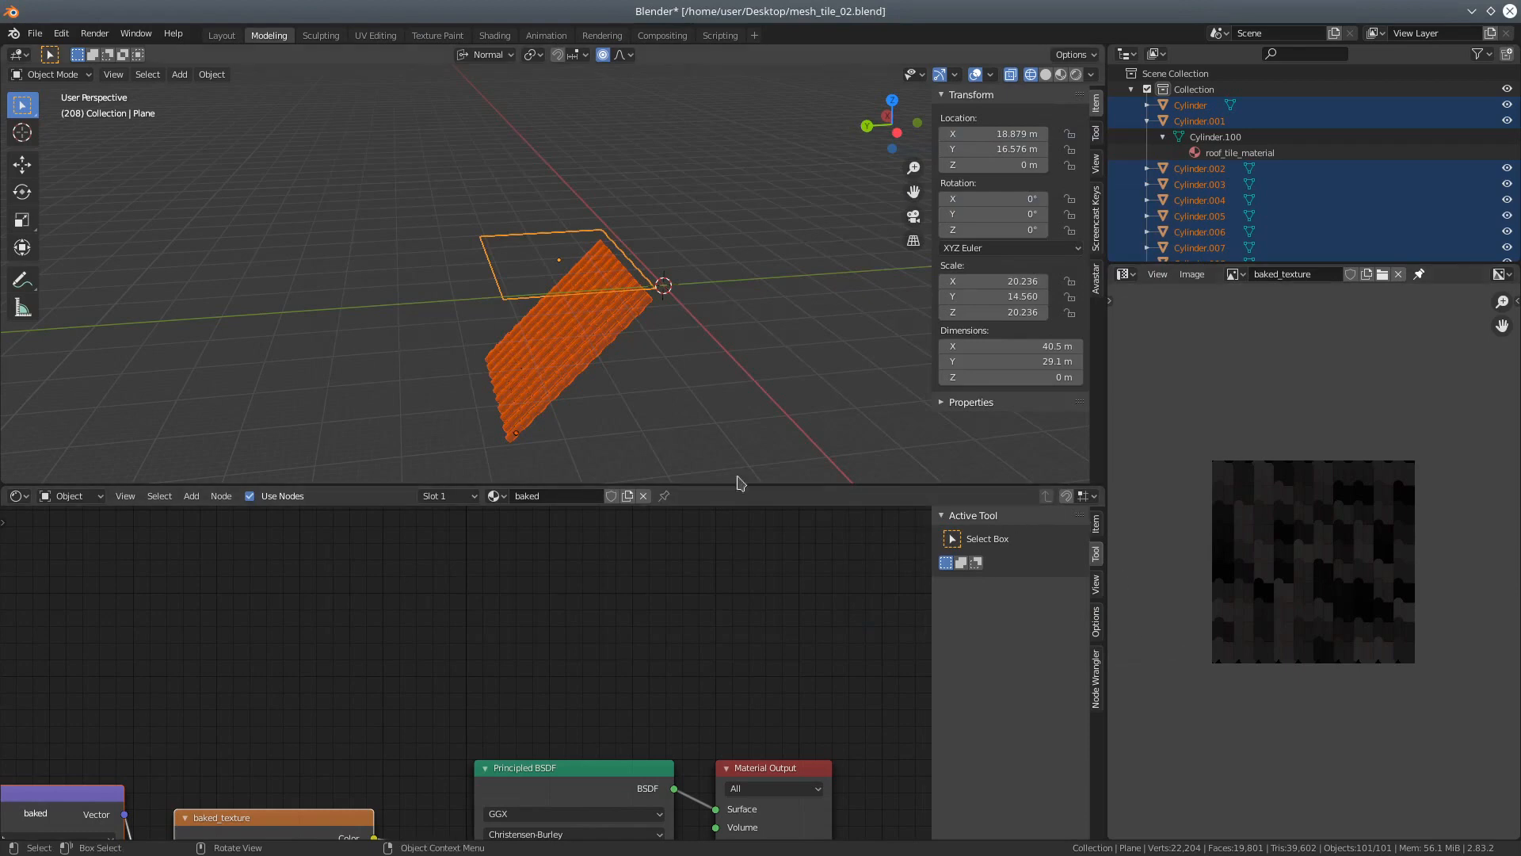
pyautogui.scroll(-3, 750, 456)
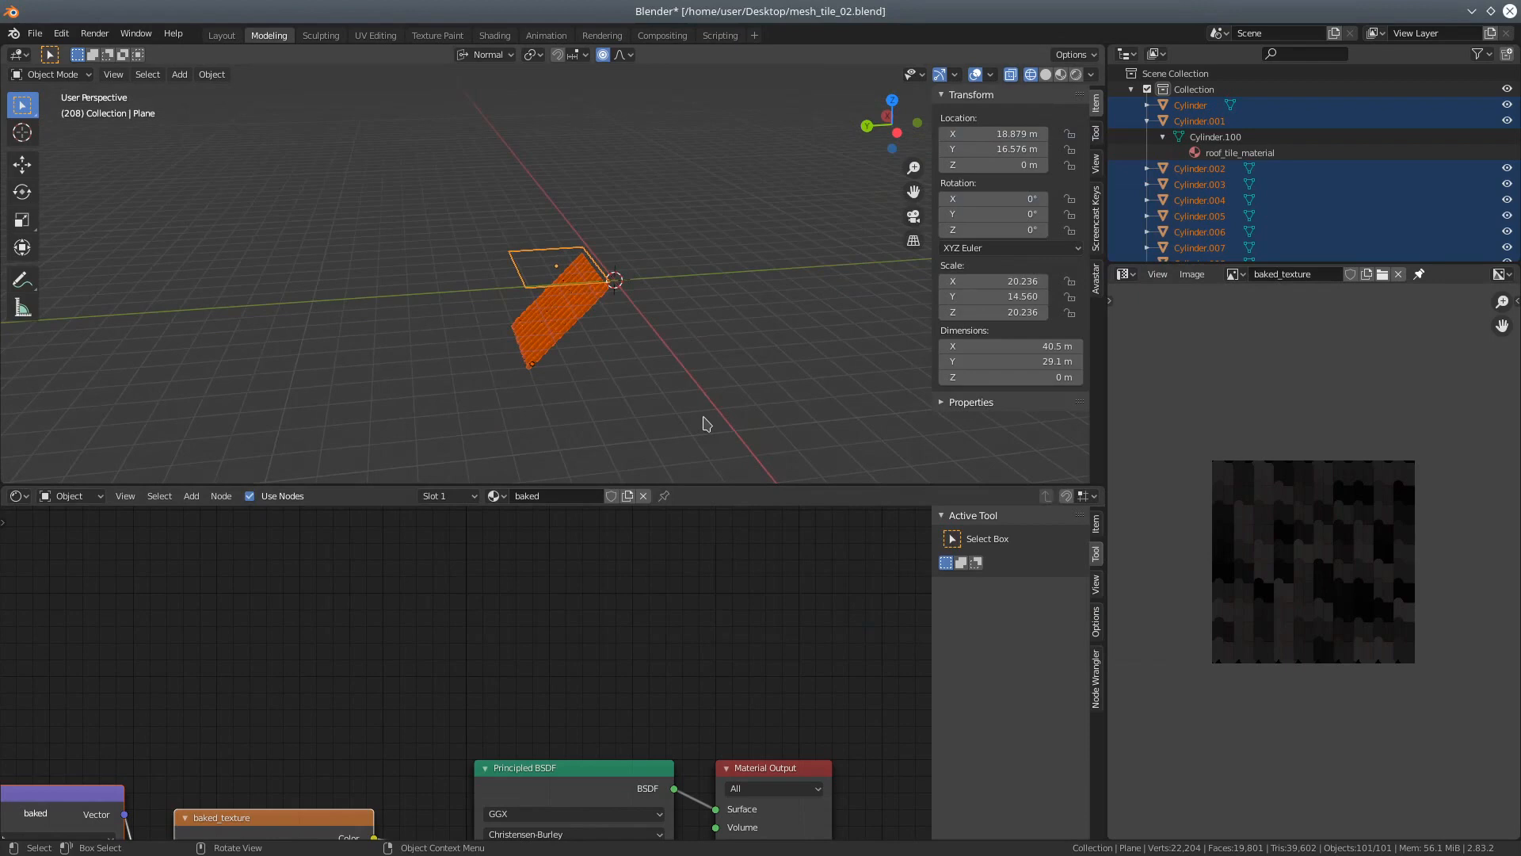
pyautogui.moveTo(707, 424); pyautogui.dragTo(815, 437, button='middle')
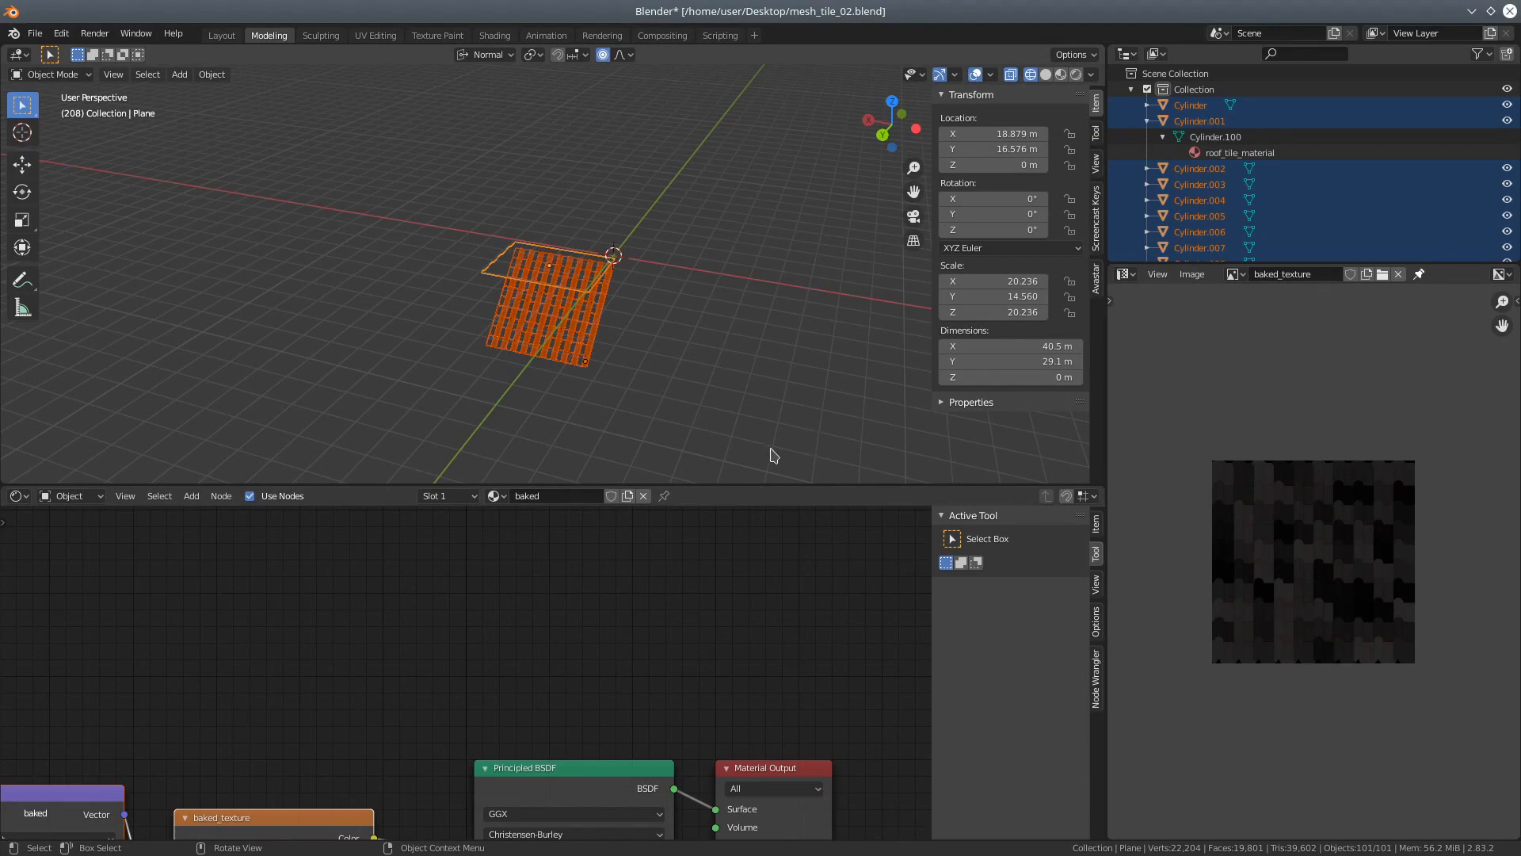
# Step: Save the scene as a new file named mesh_tile_03.blend in the Desktop folder
pyautogui.scroll(4, 774, 455)
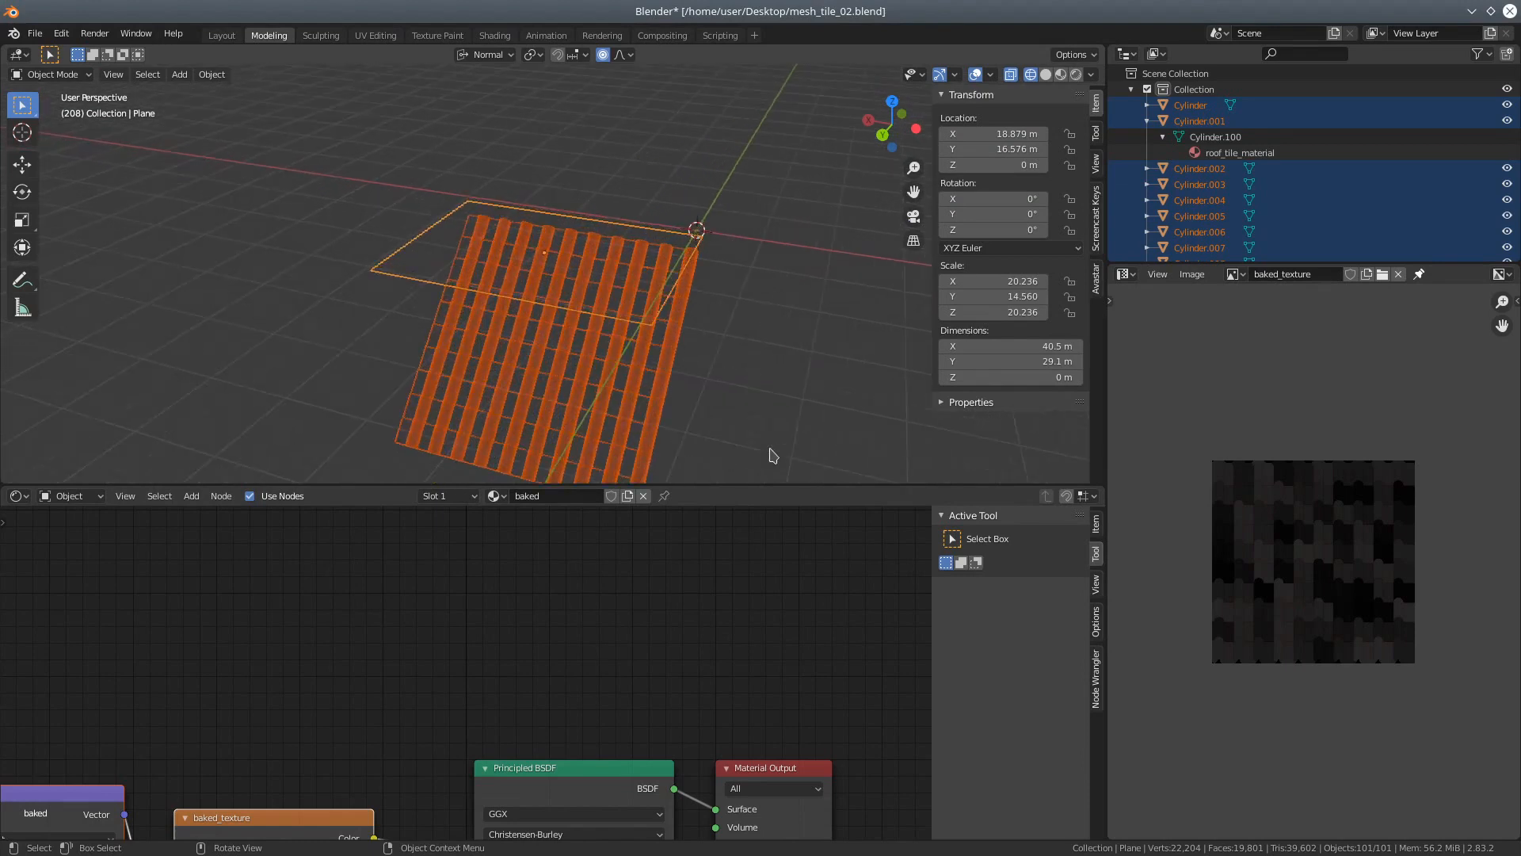
pyautogui.scroll(-3, 774, 455)
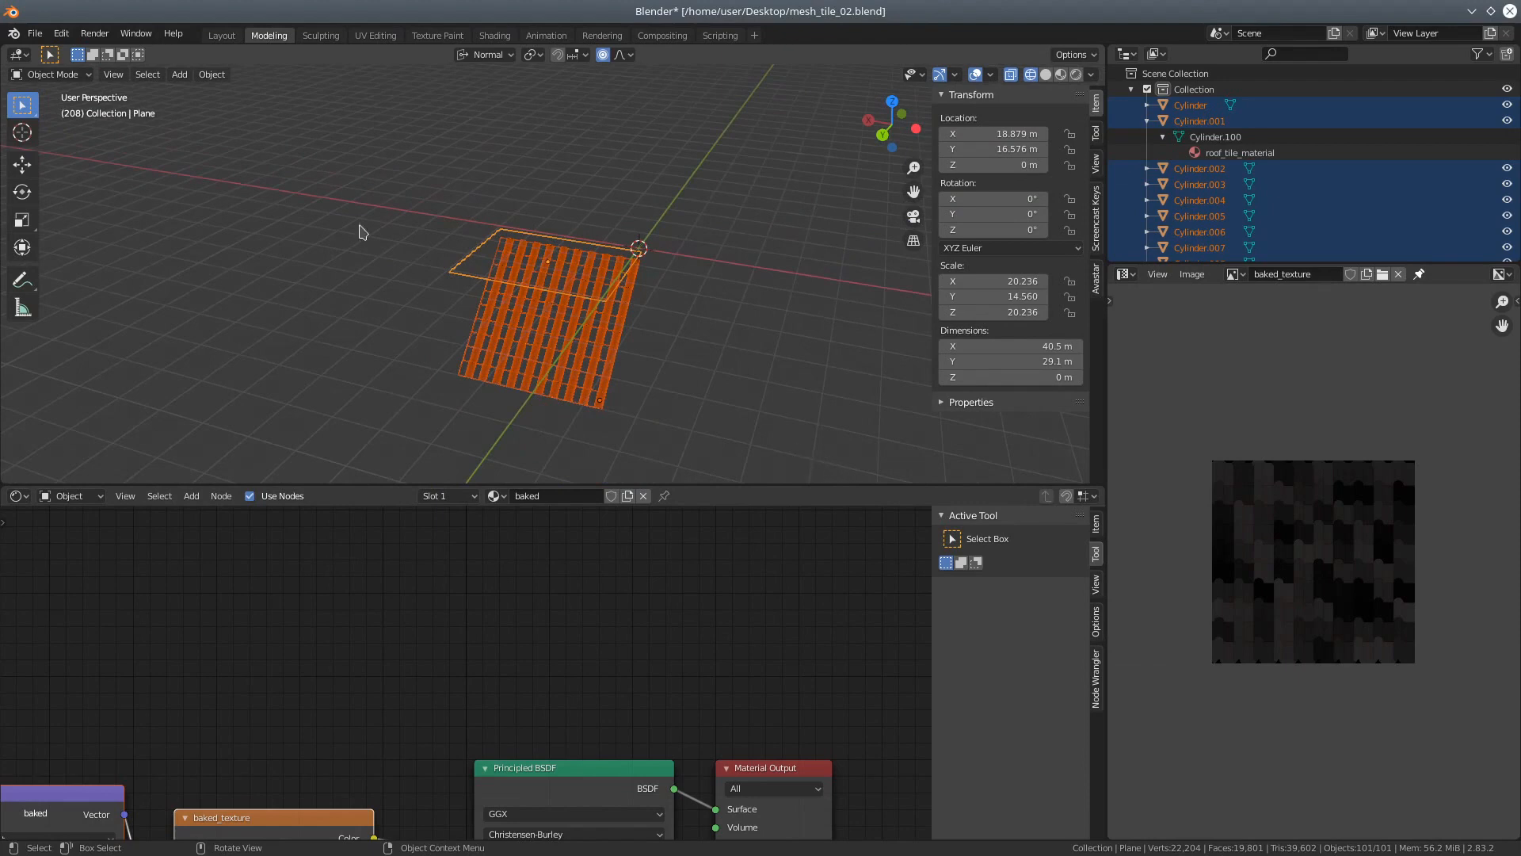
pyautogui.click(30, 36)
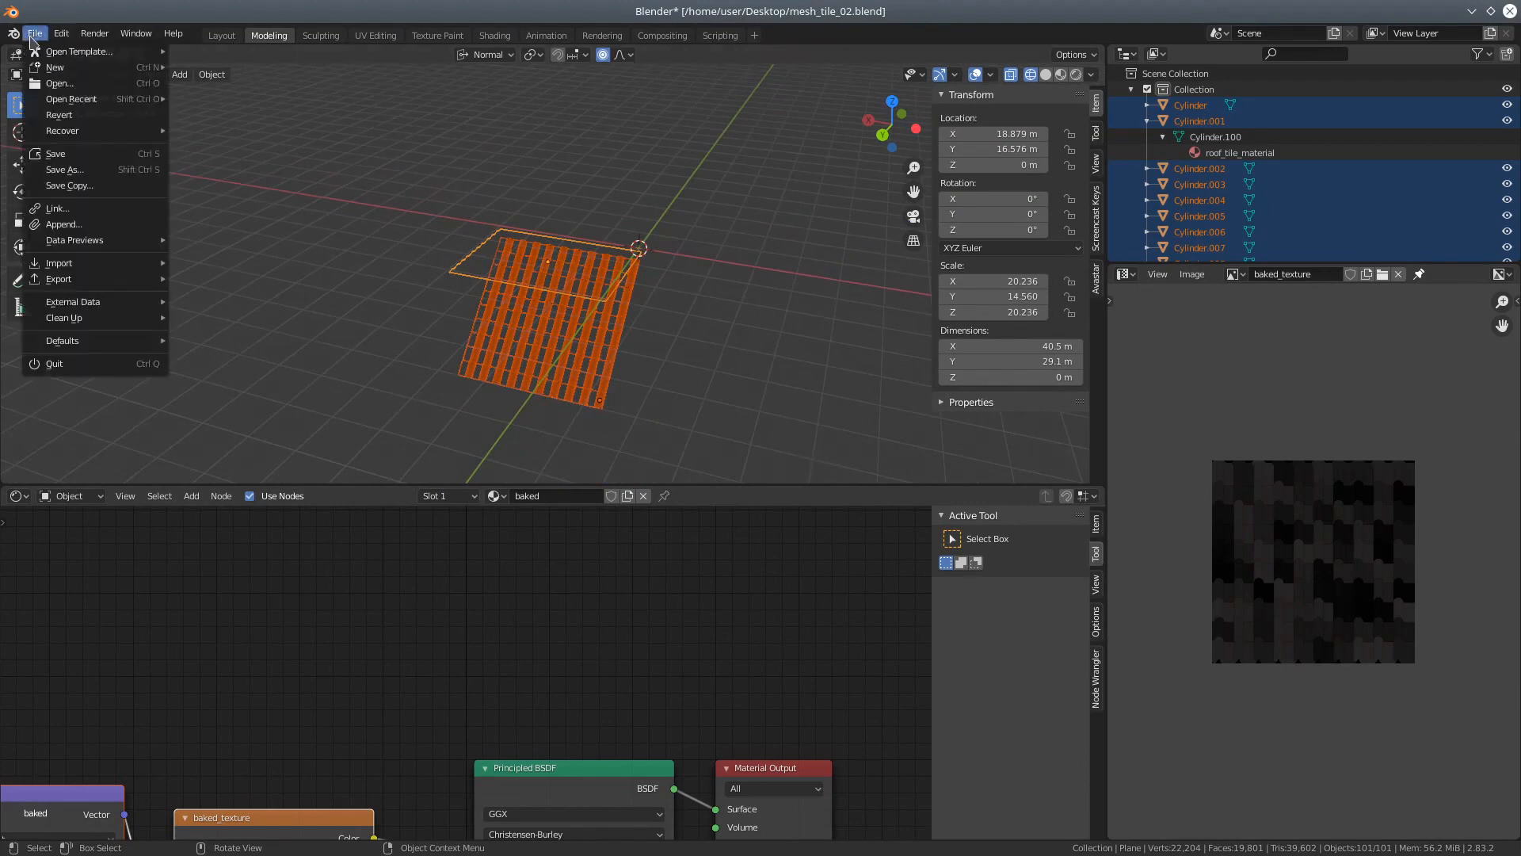
pyautogui.moveTo(110, 320)
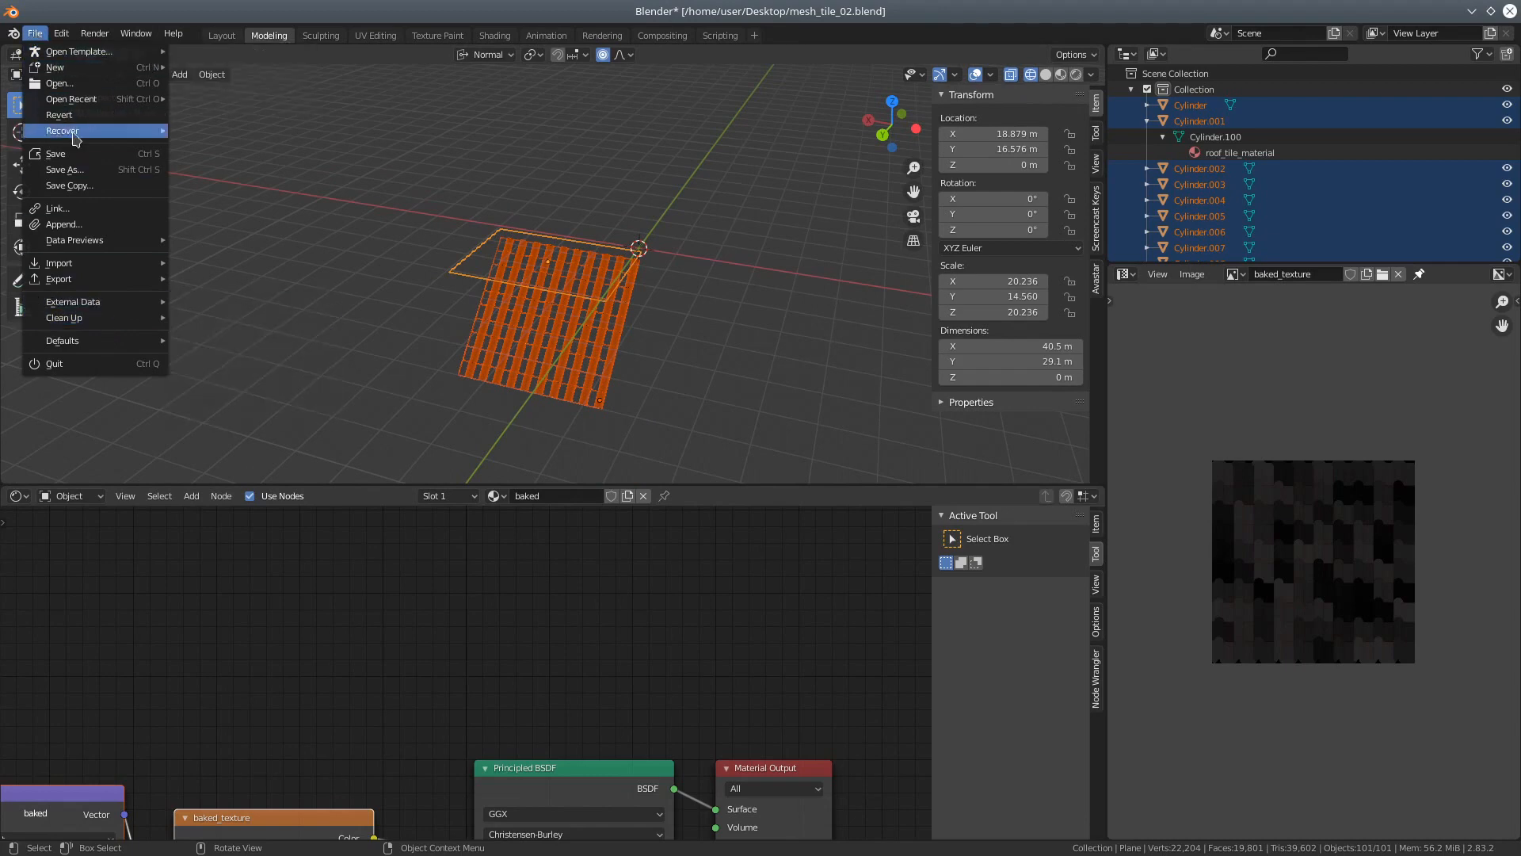
pyautogui.click(79, 171)
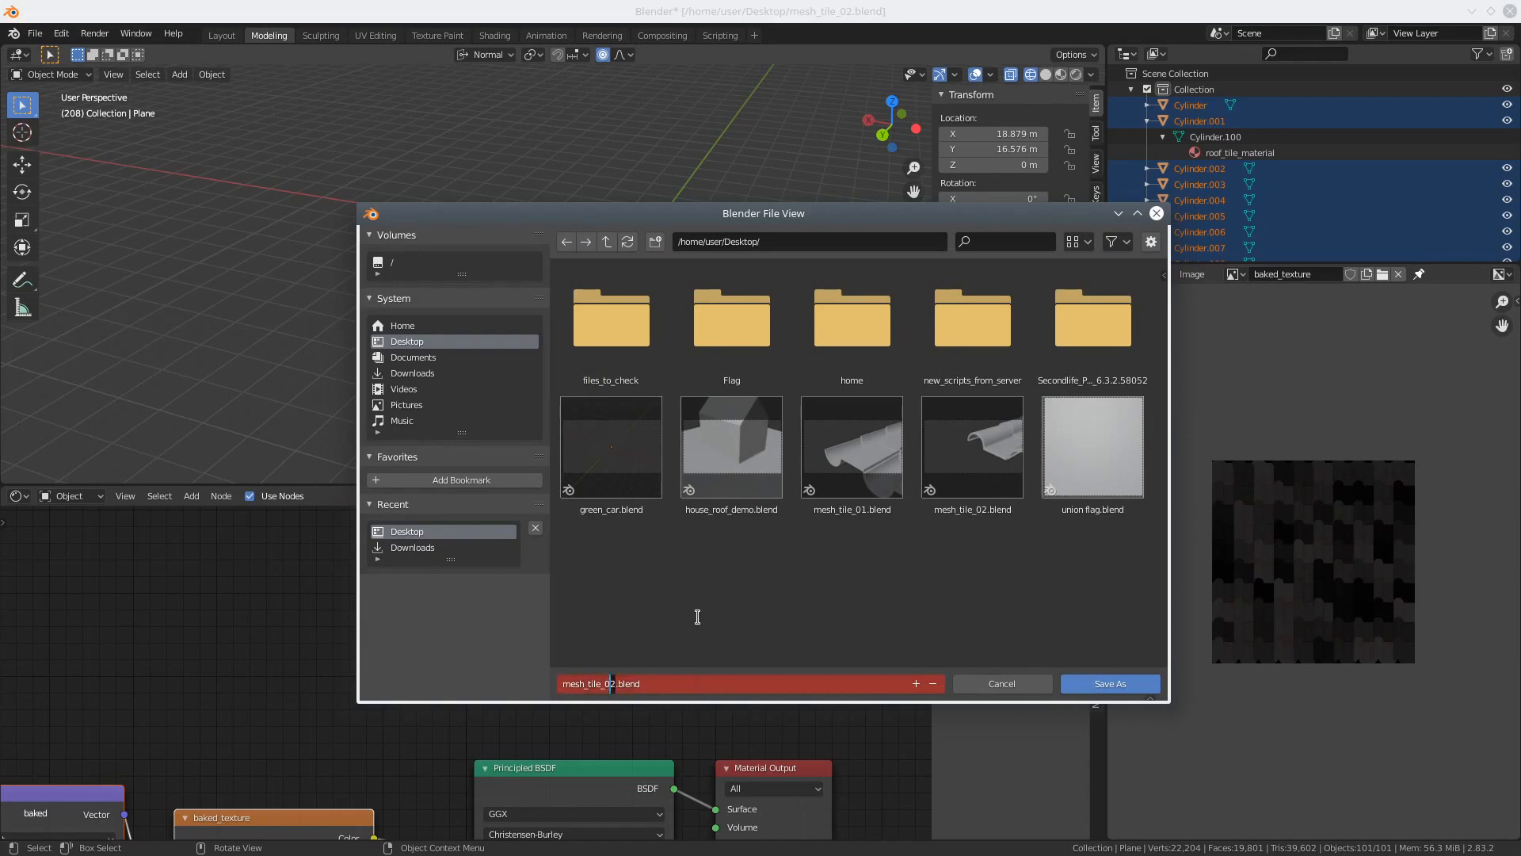
pyautogui.write('3')
pyautogui.click(1103, 683)
pyautogui.click(1103, 683)
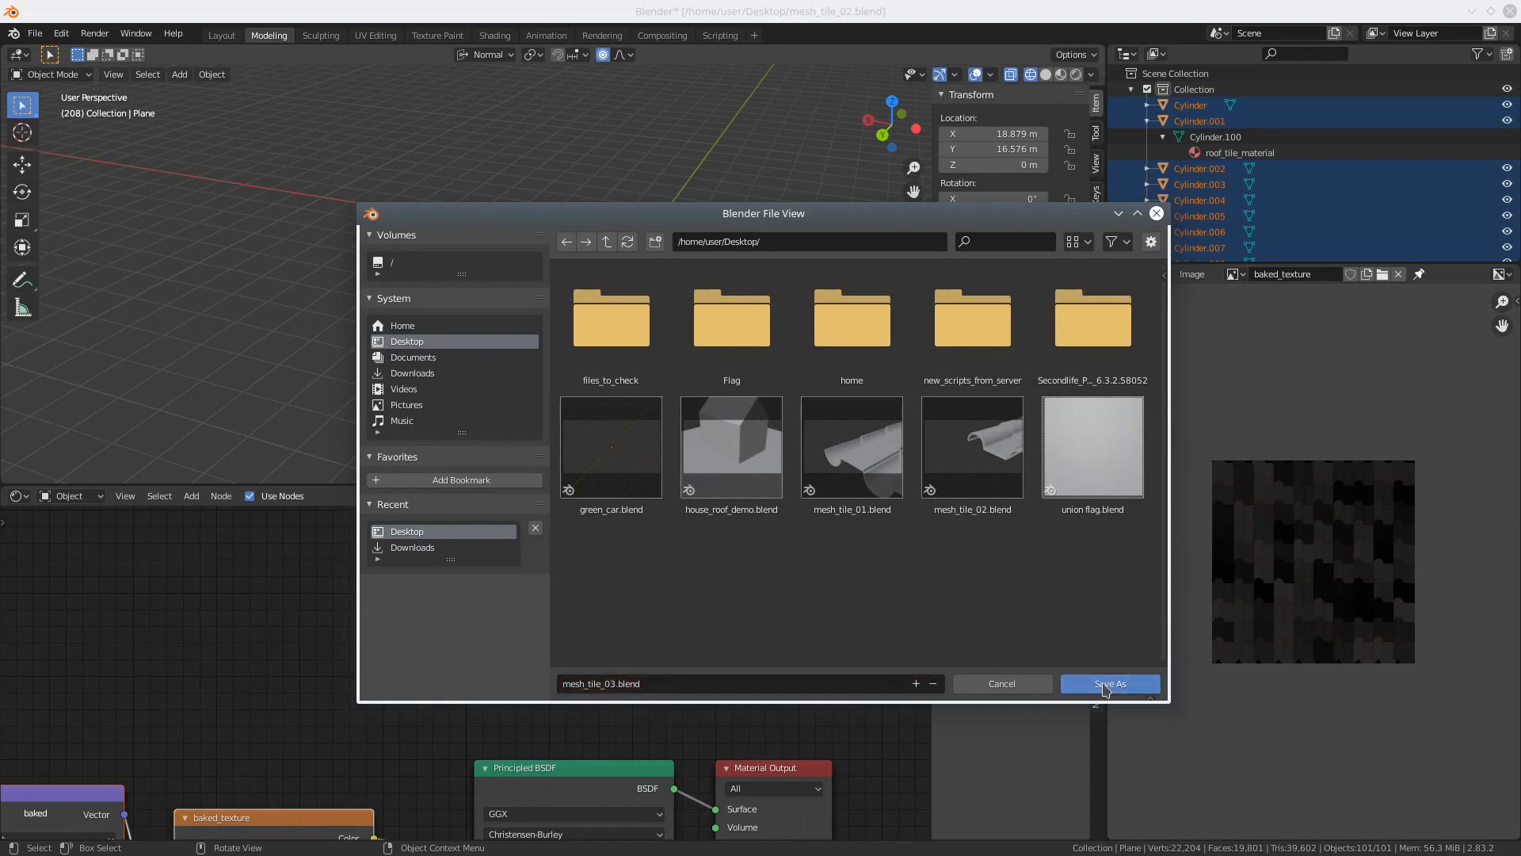